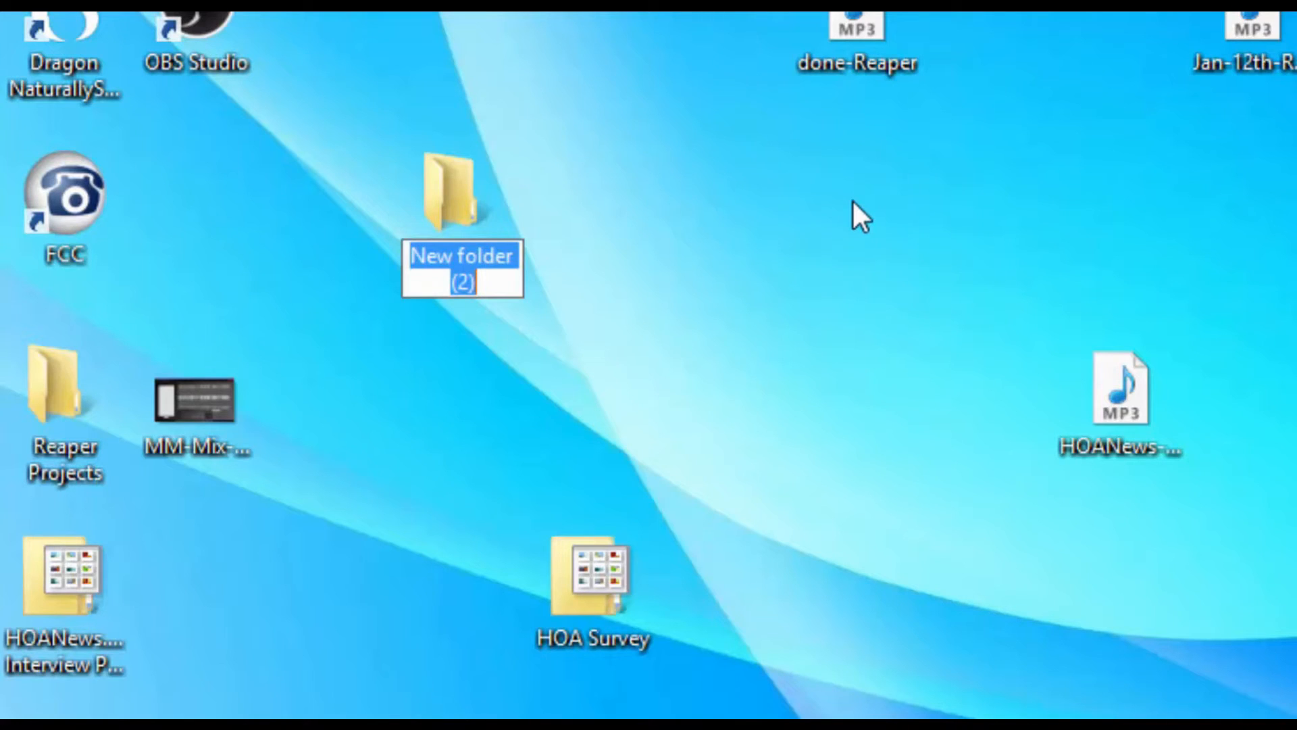
Step: Name the new desktop folder "Audio"
text(Audio)
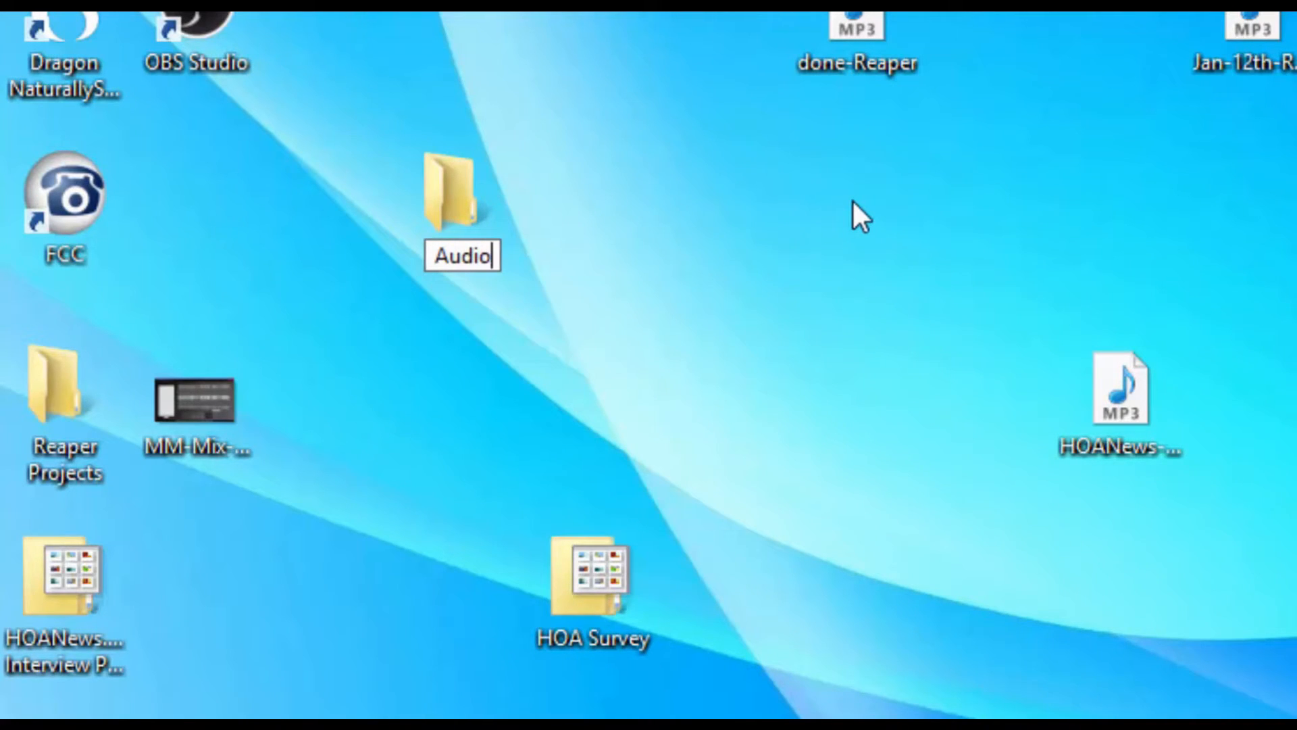
key(Return)
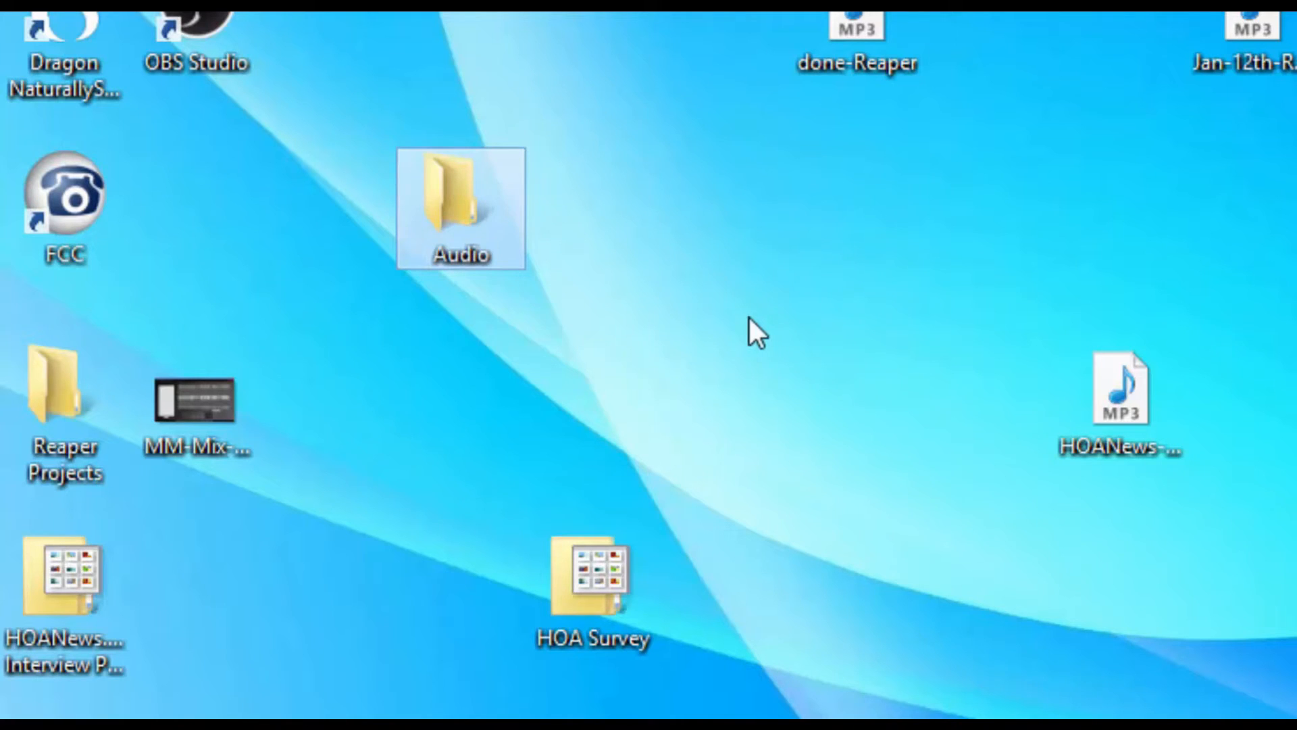
Step: Switch to REAPER, open its audio device preferences and choose WaveOut as the audio system
mouse_move(44, 437)
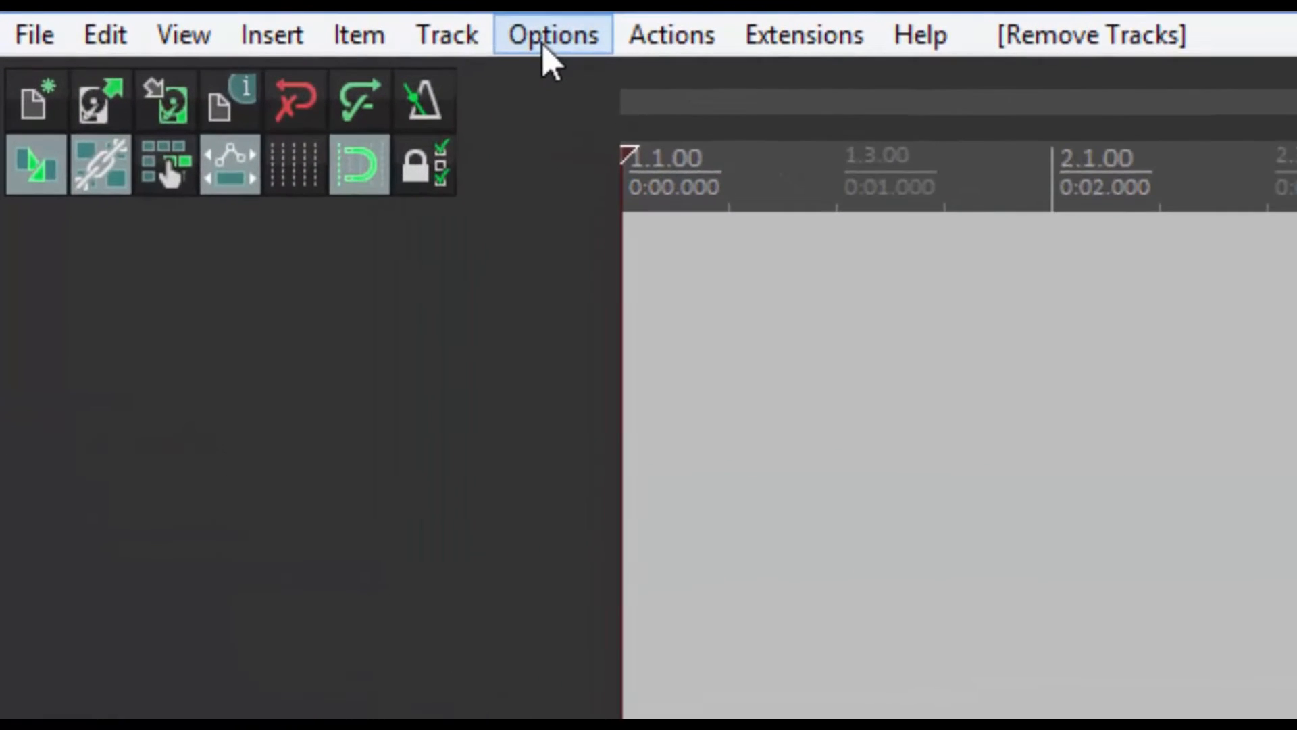
click(242, 24)
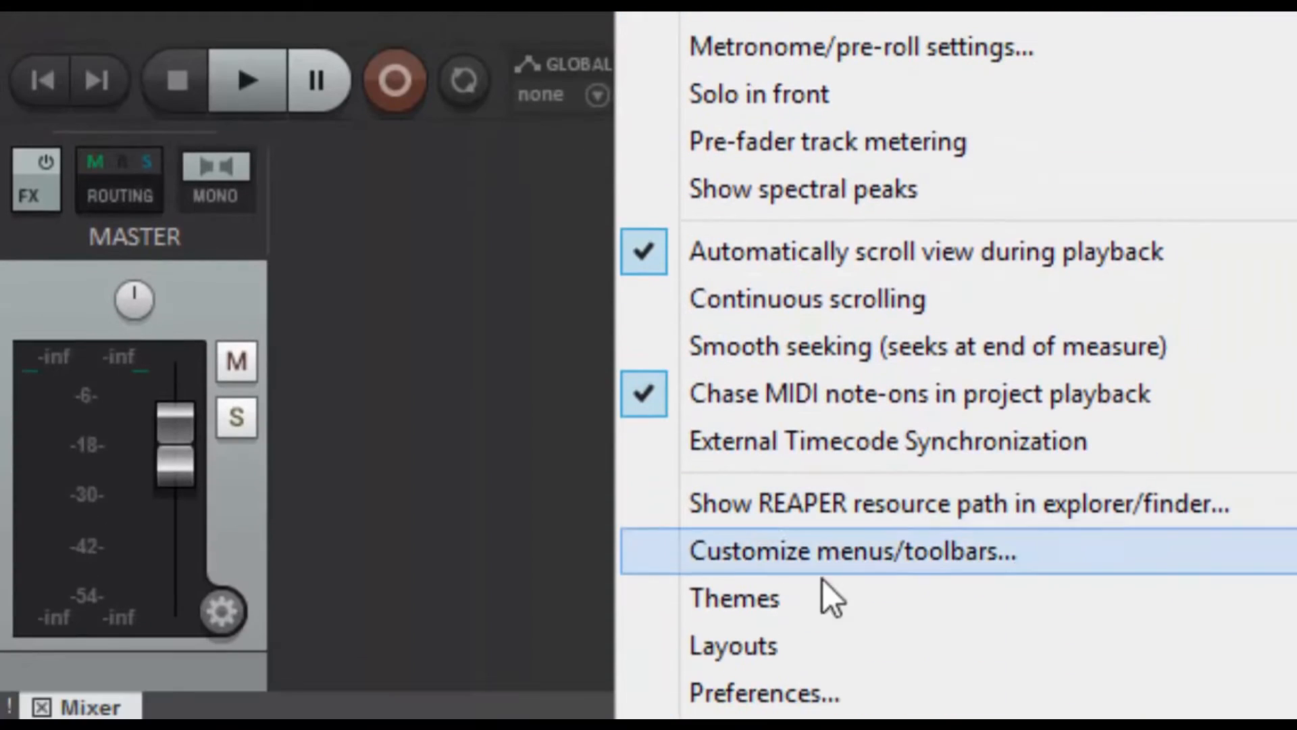
click(762, 694)
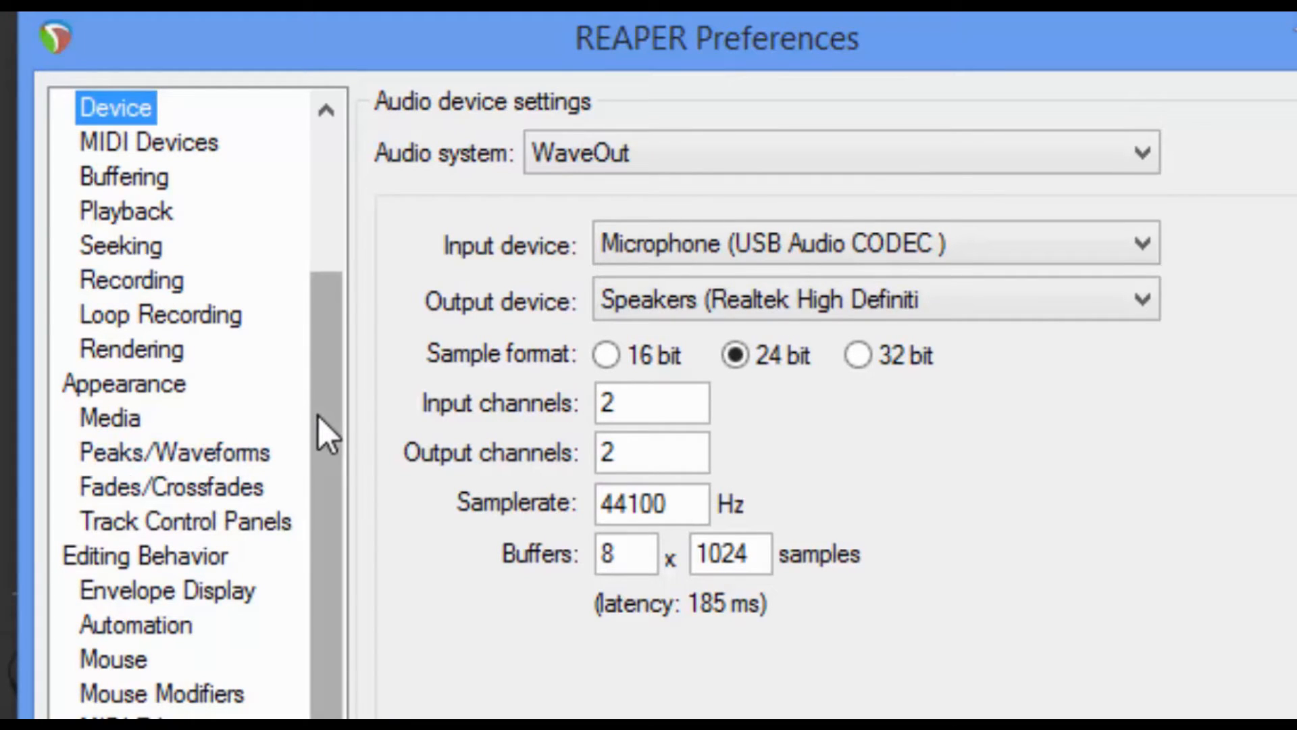
drag(327, 396, 343, 256)
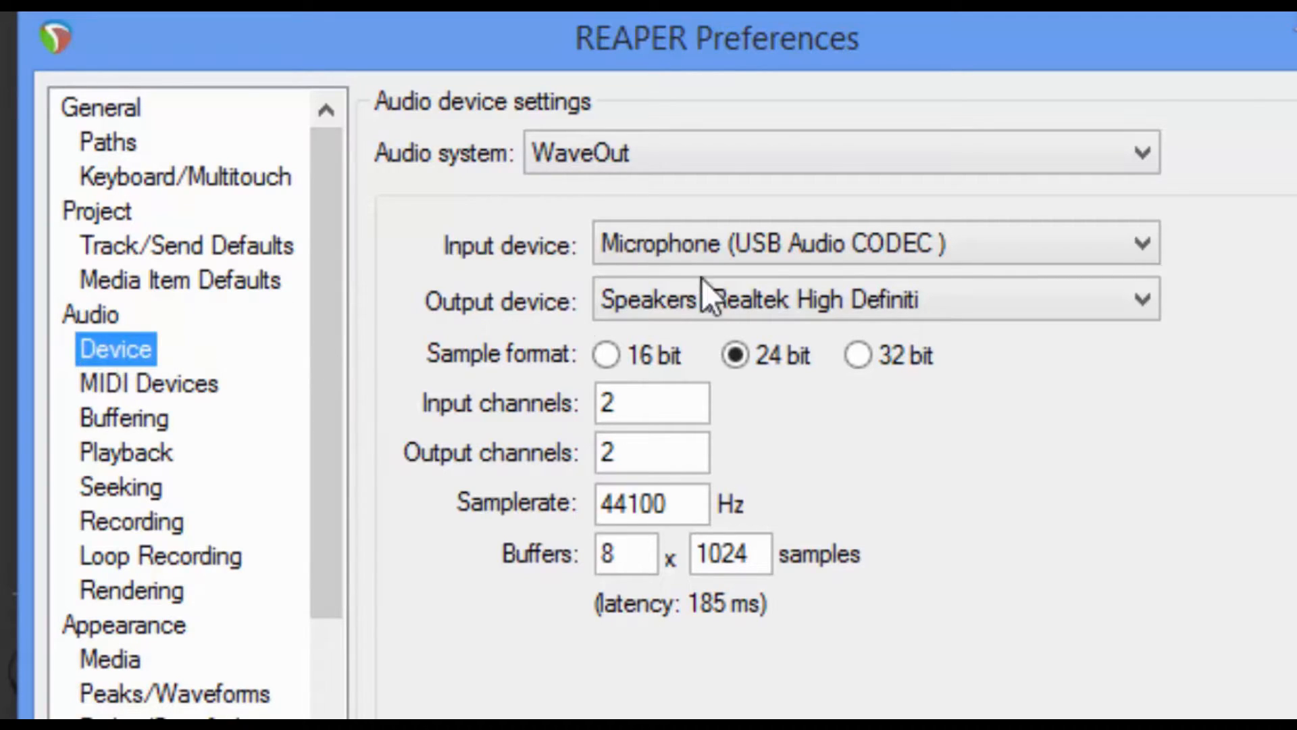
click(732, 150)
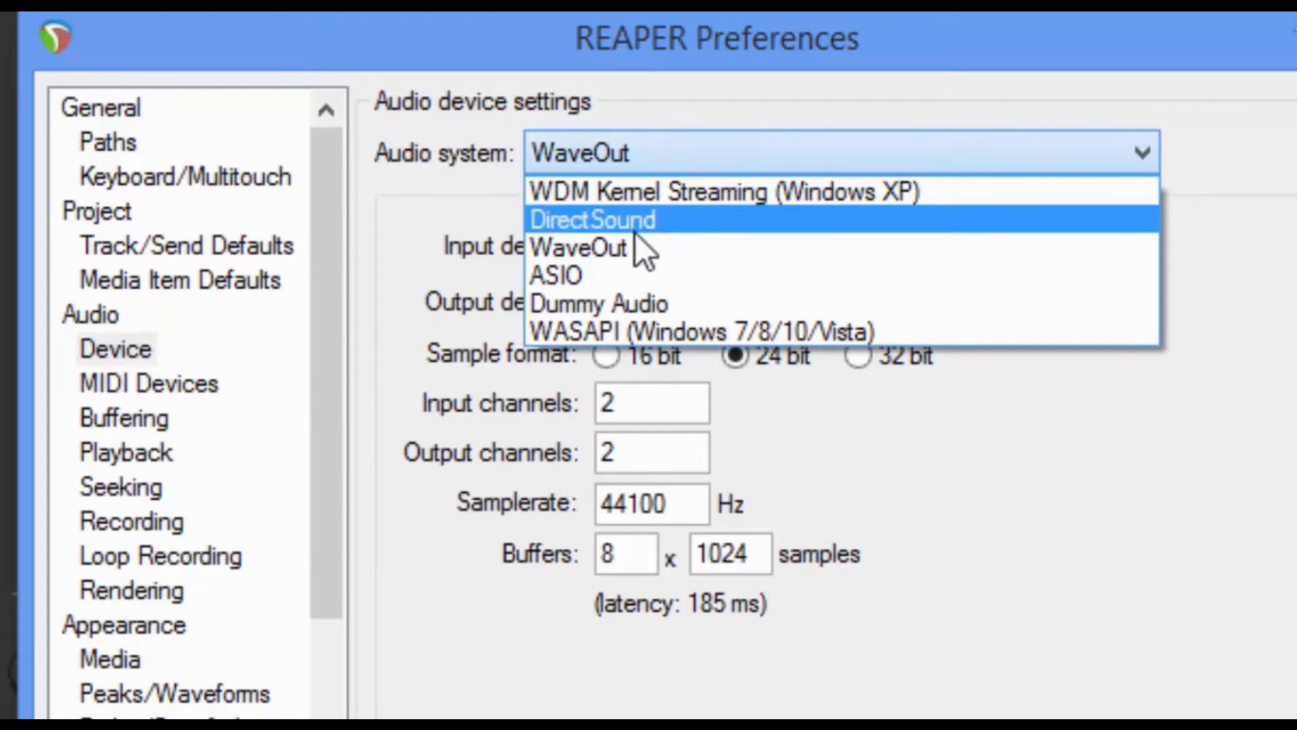
click(670, 254)
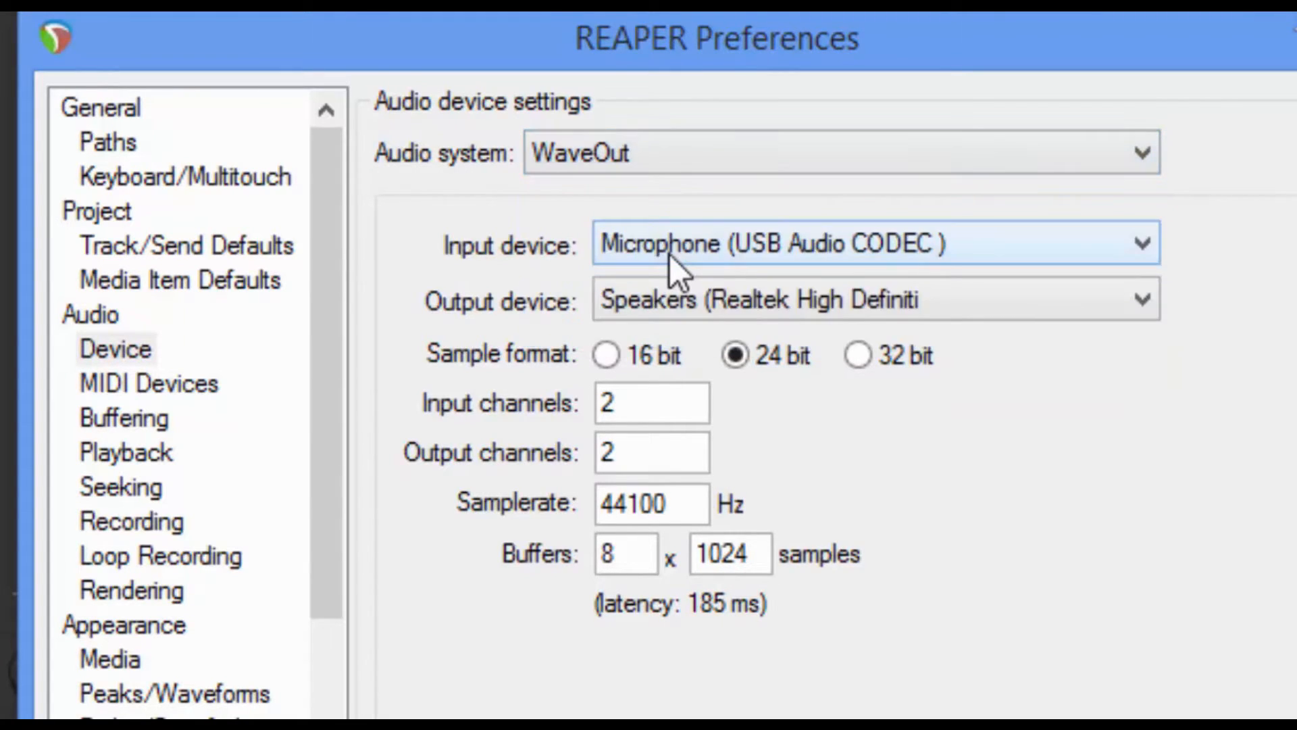
Step: Select the ATR USB microphone as both input and output device, with the audio thread priority at Highest
click(1005, 253)
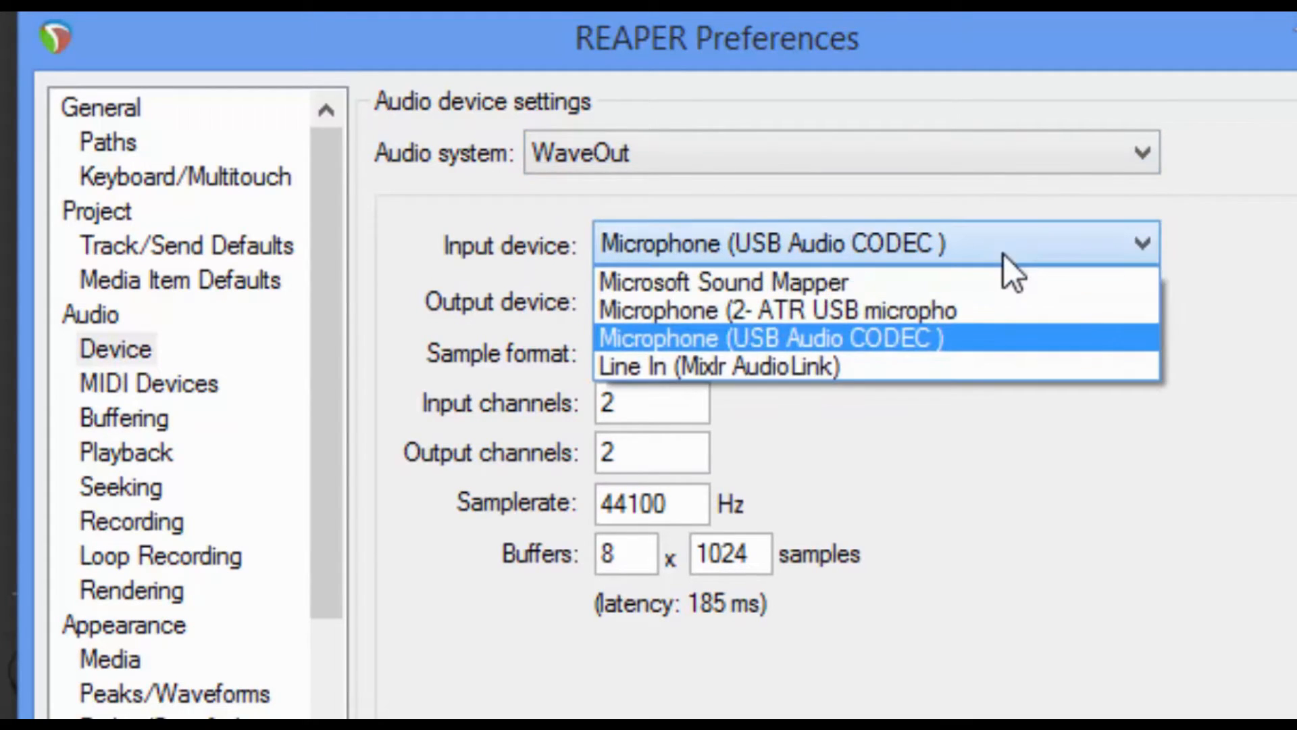
click(958, 308)
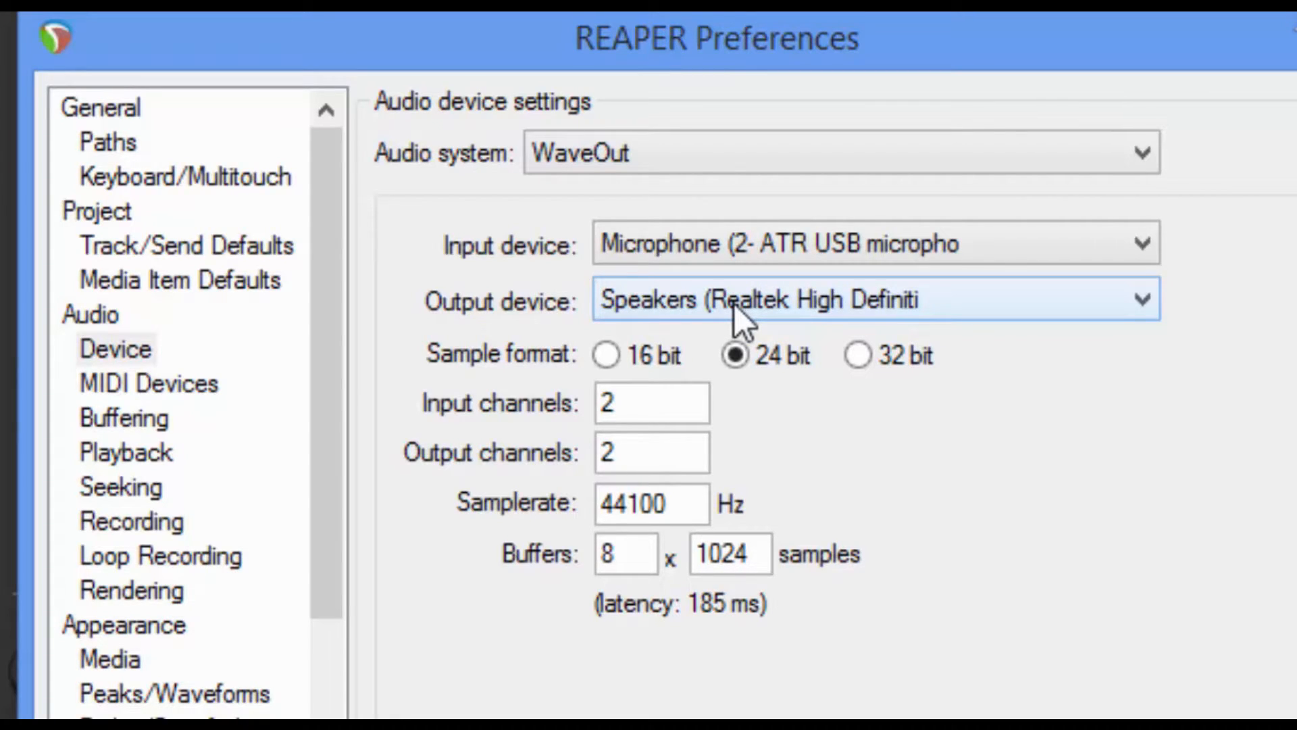
click(769, 298)
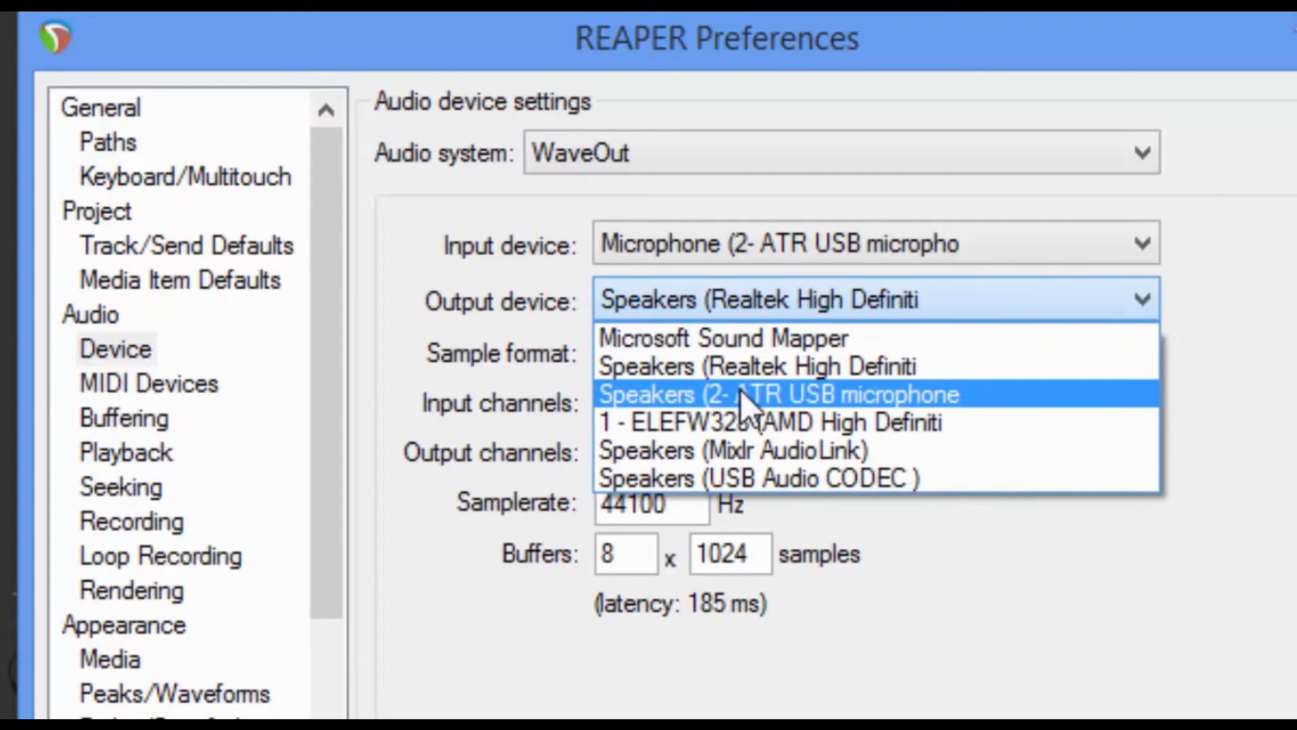
click(865, 396)
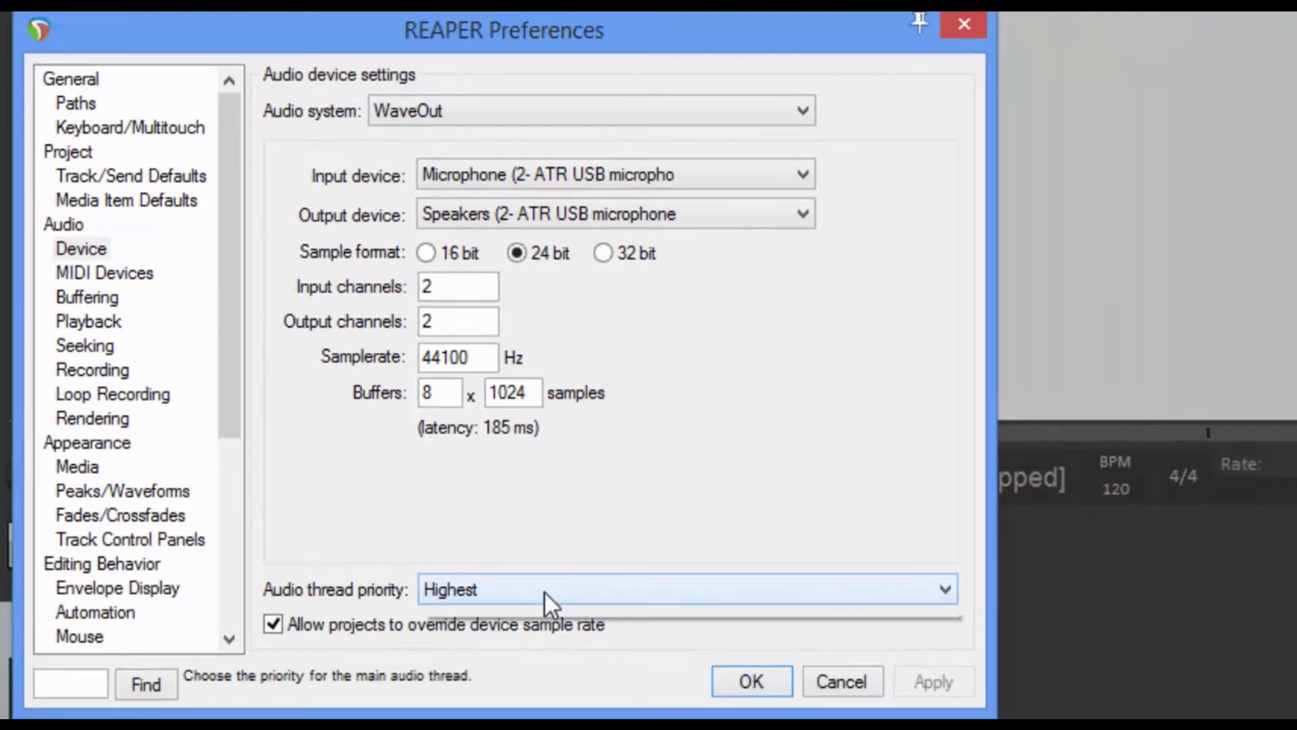
click(653, 706)
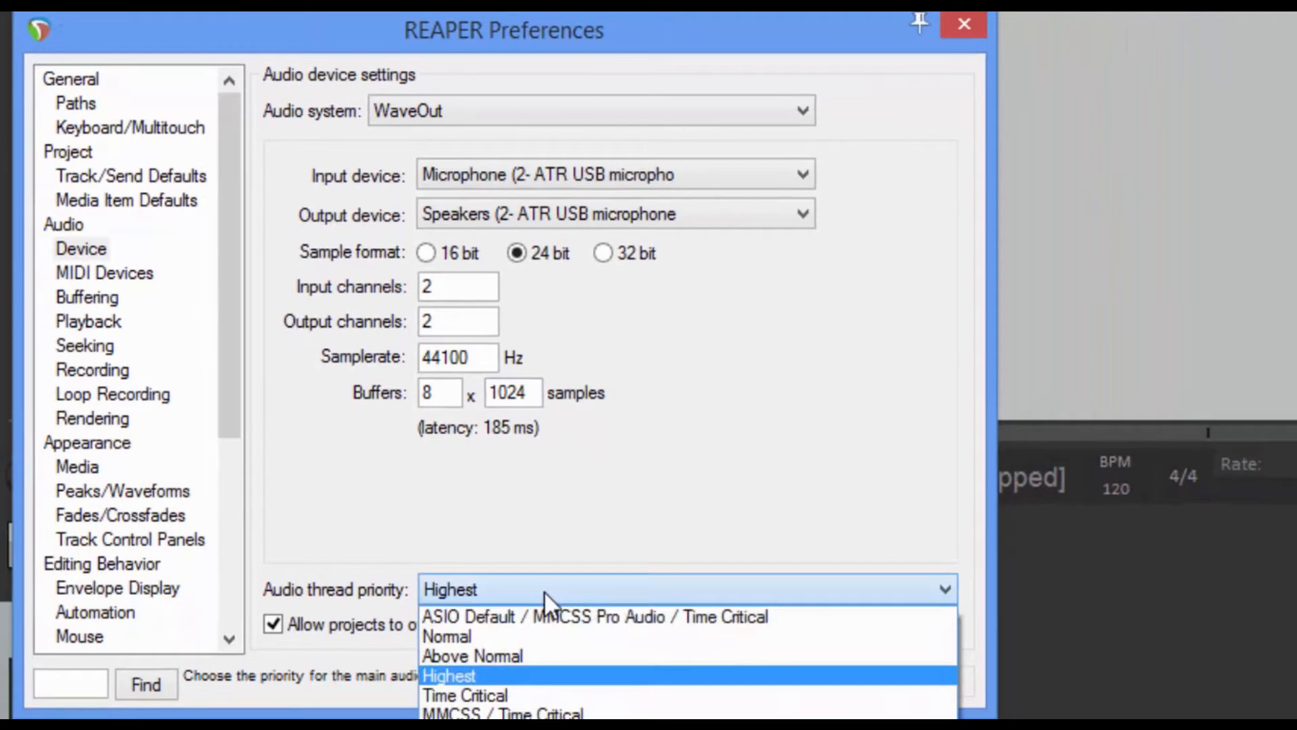
click(456, 676)
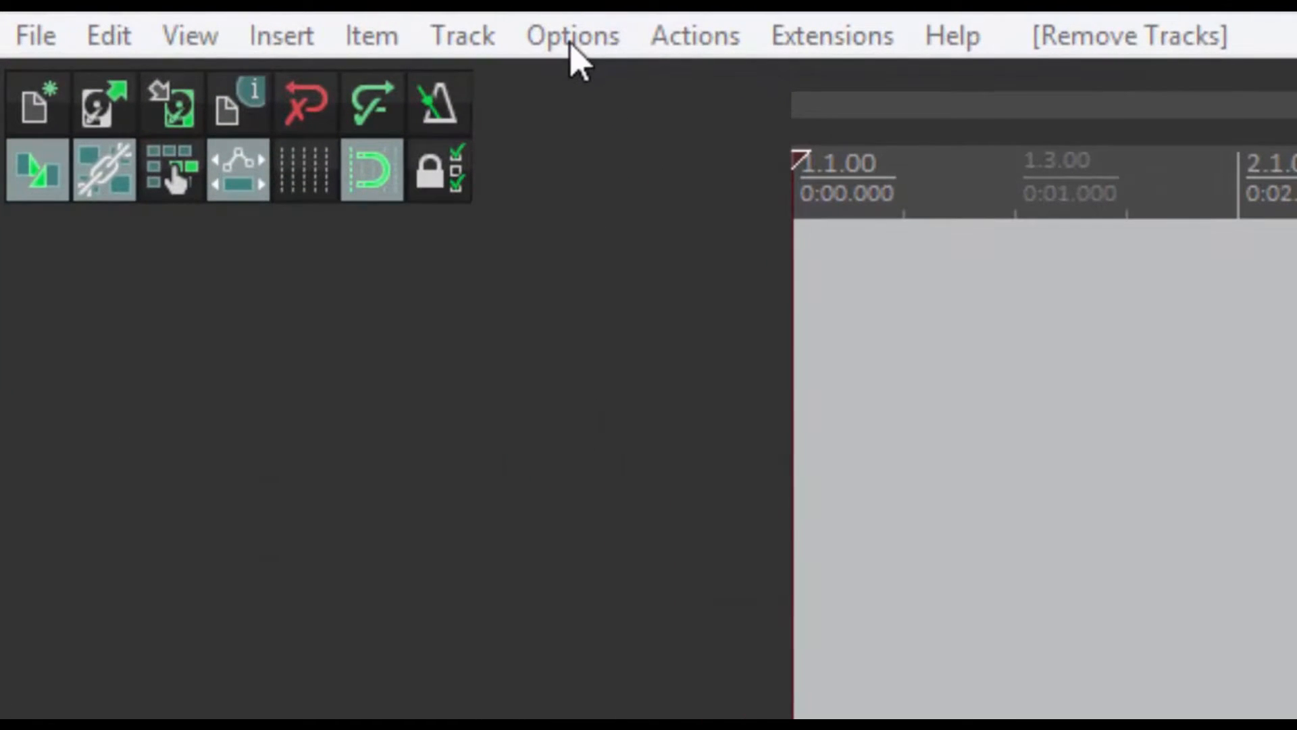
Step: Add a new track and check its mono input options
double_click(214, 354)
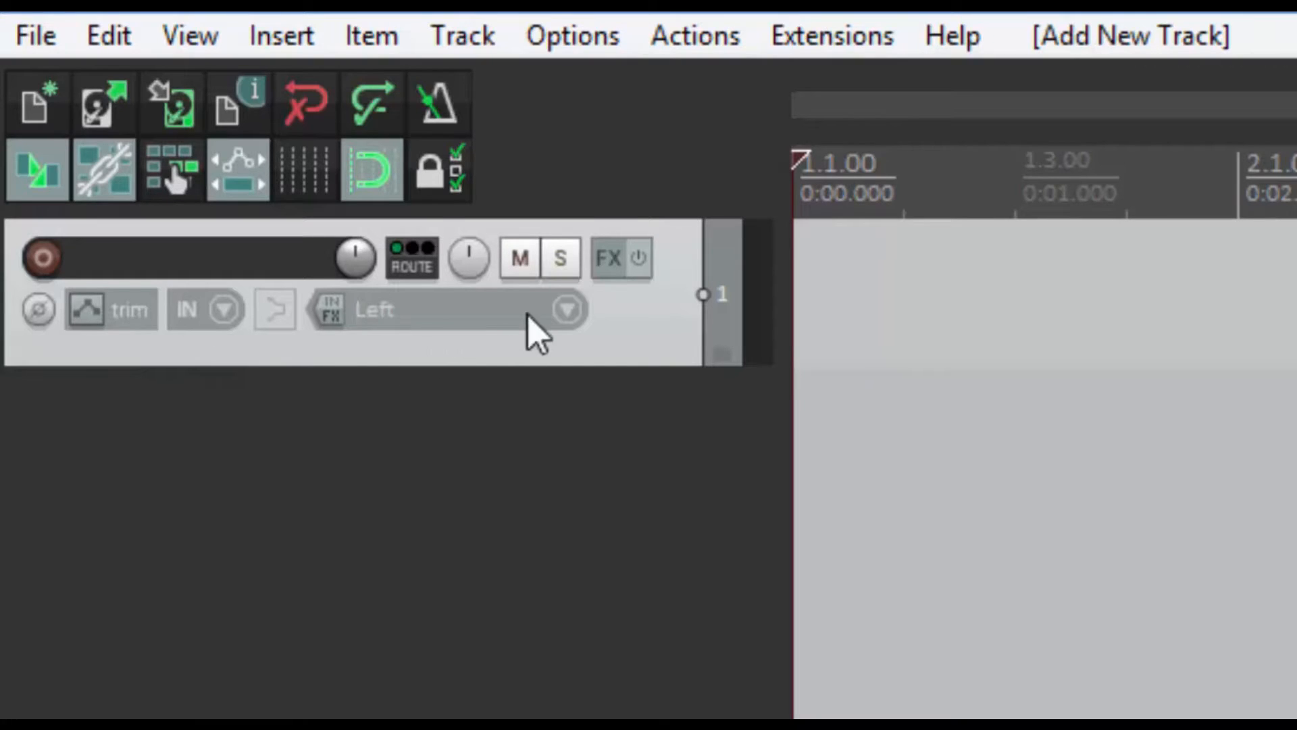
click(572, 316)
mouse_move(673, 348)
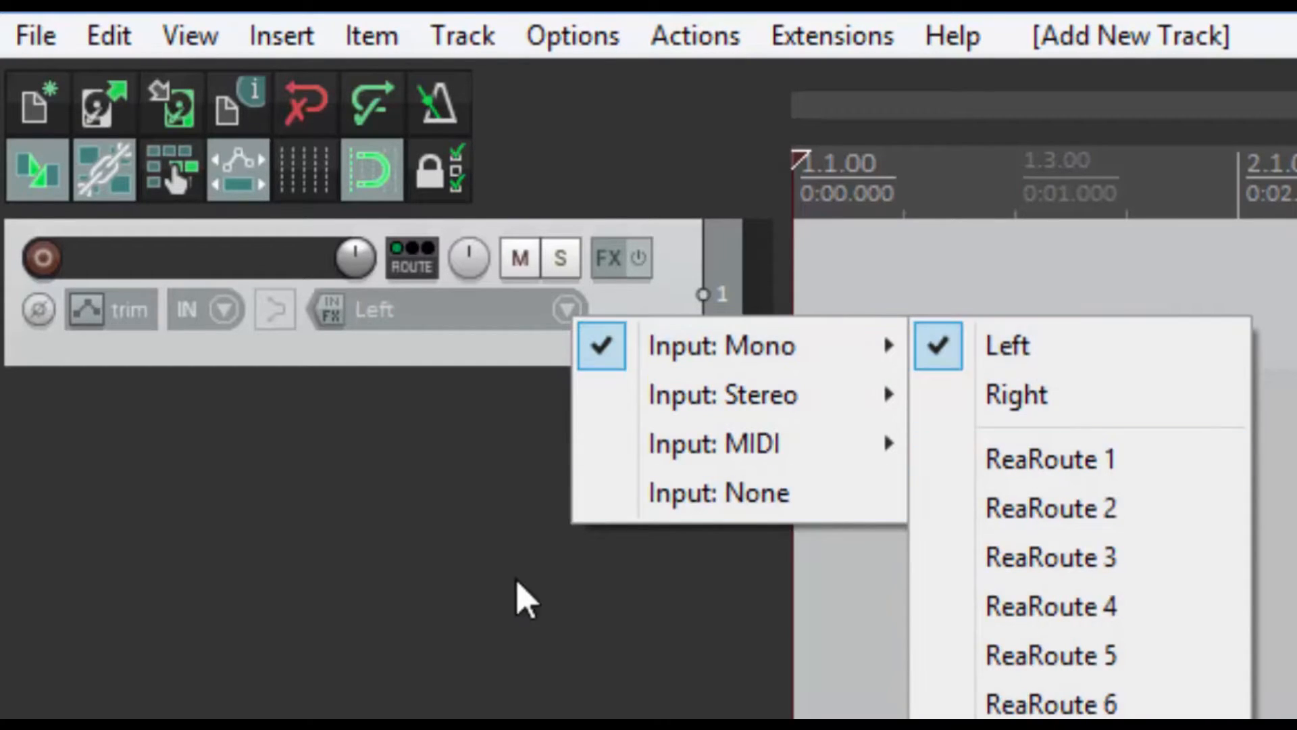
click(510, 599)
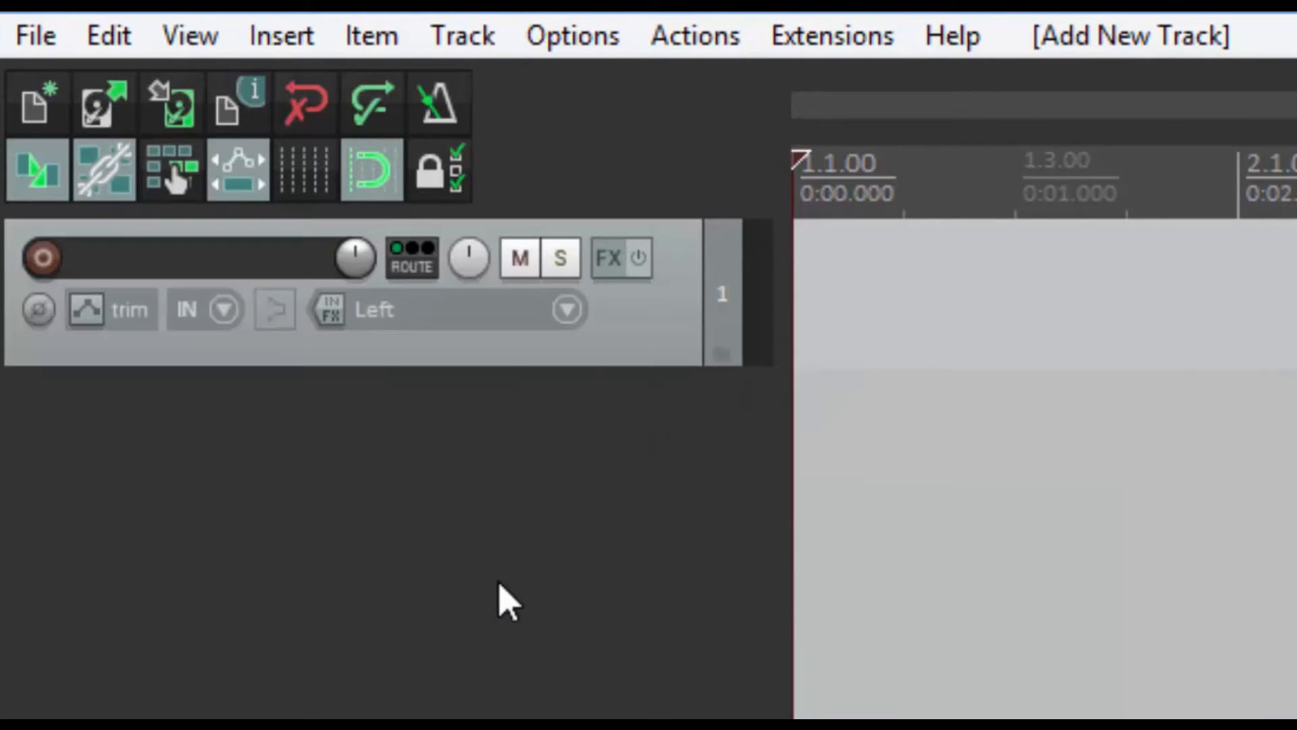
Step: Arm the new track for recording and check its record mode options
click(42, 259)
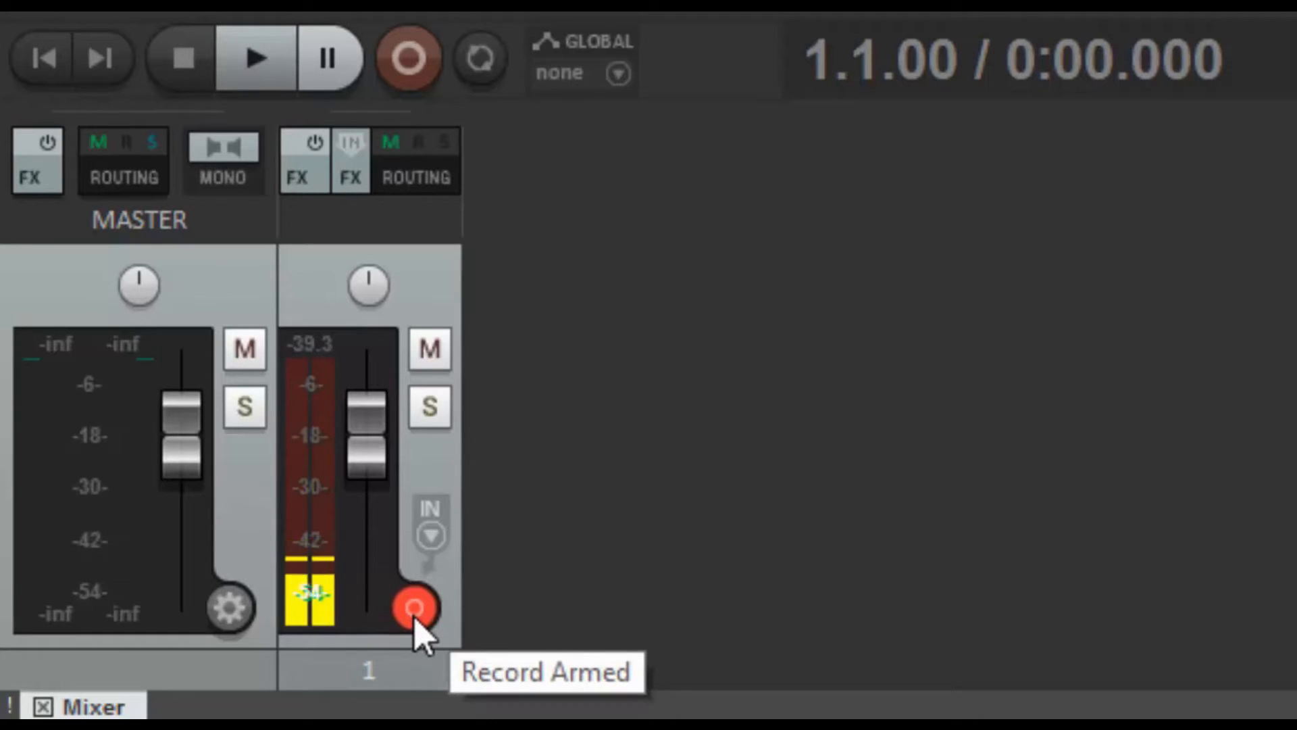
click(436, 535)
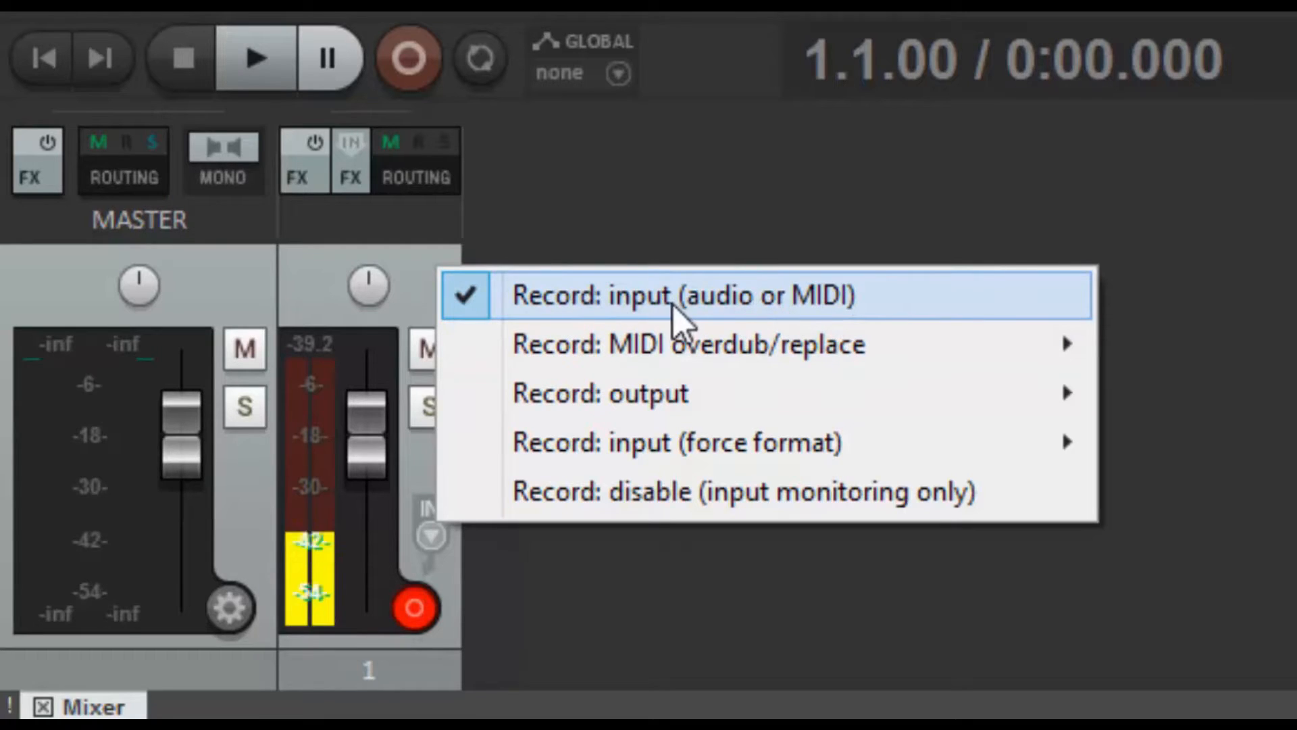
click(652, 247)
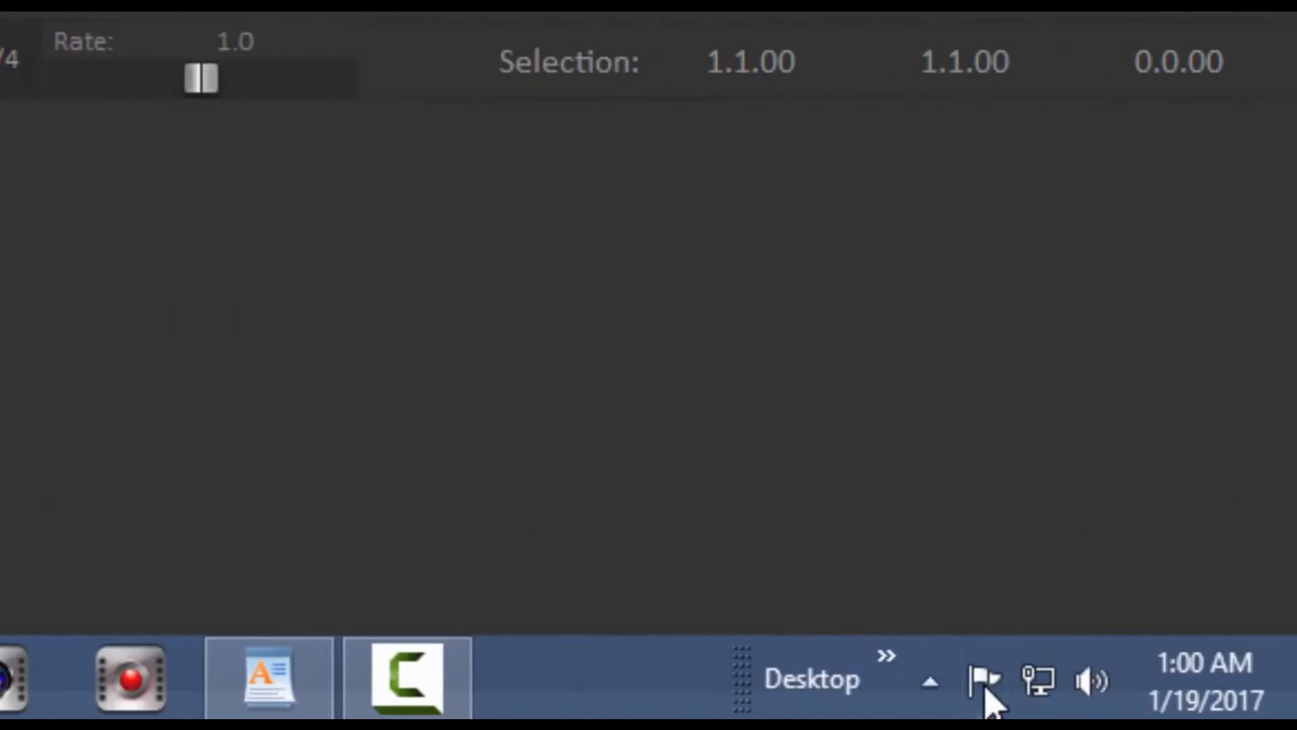
Step: Open the Windows recording devices and bring up the properties of the ATR USB microphone
right_click(1091, 682)
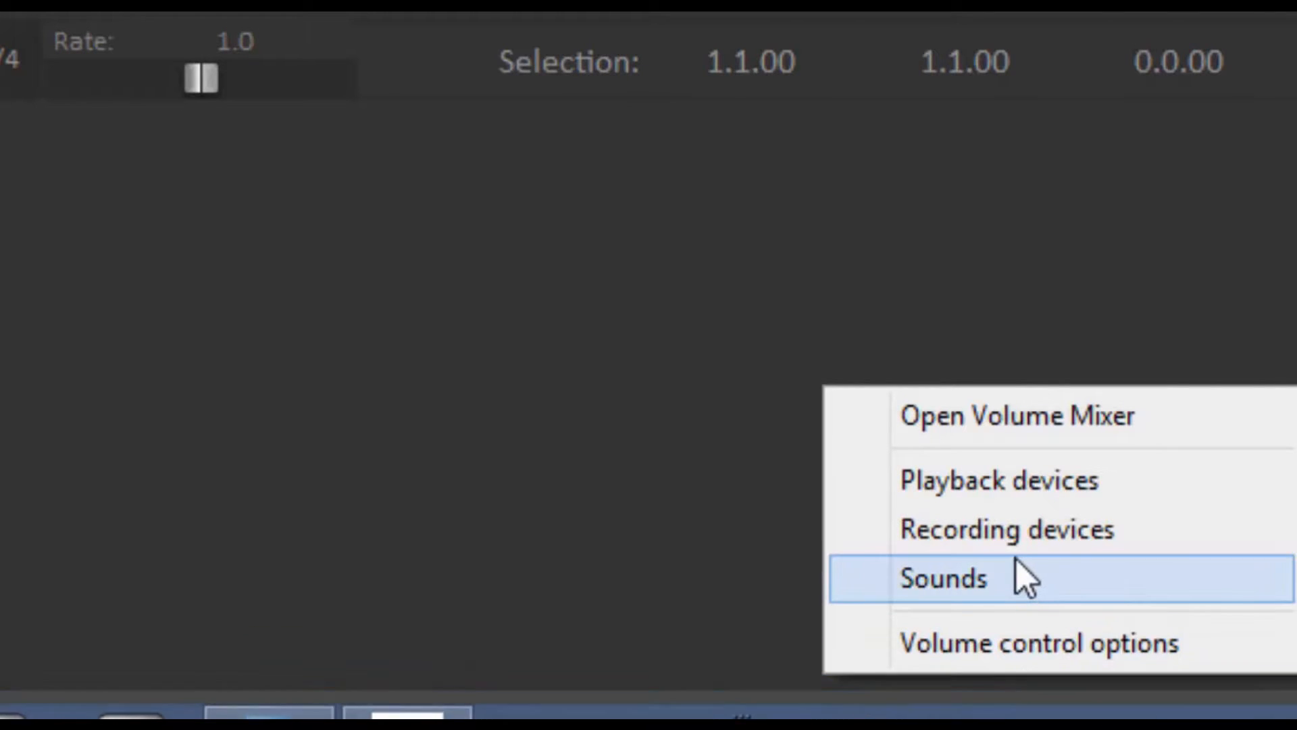
click(990, 539)
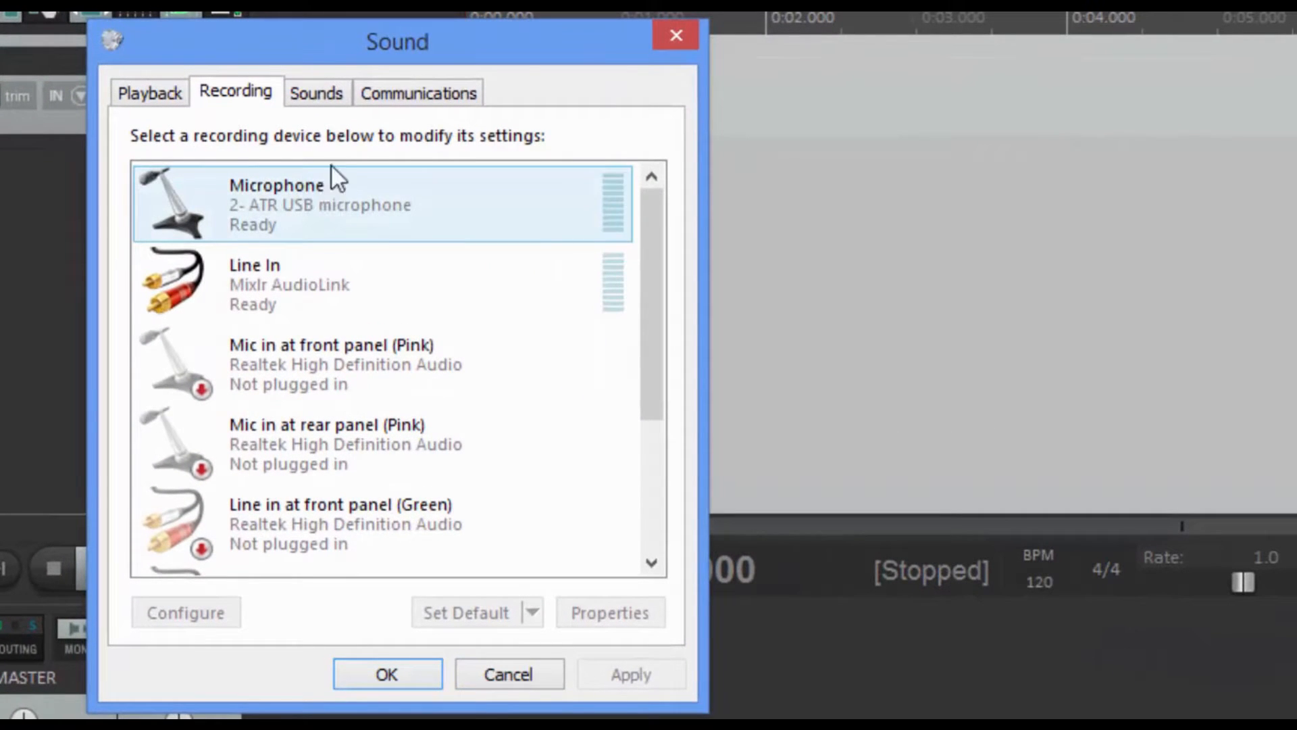
drag(340, 47, 889, 225)
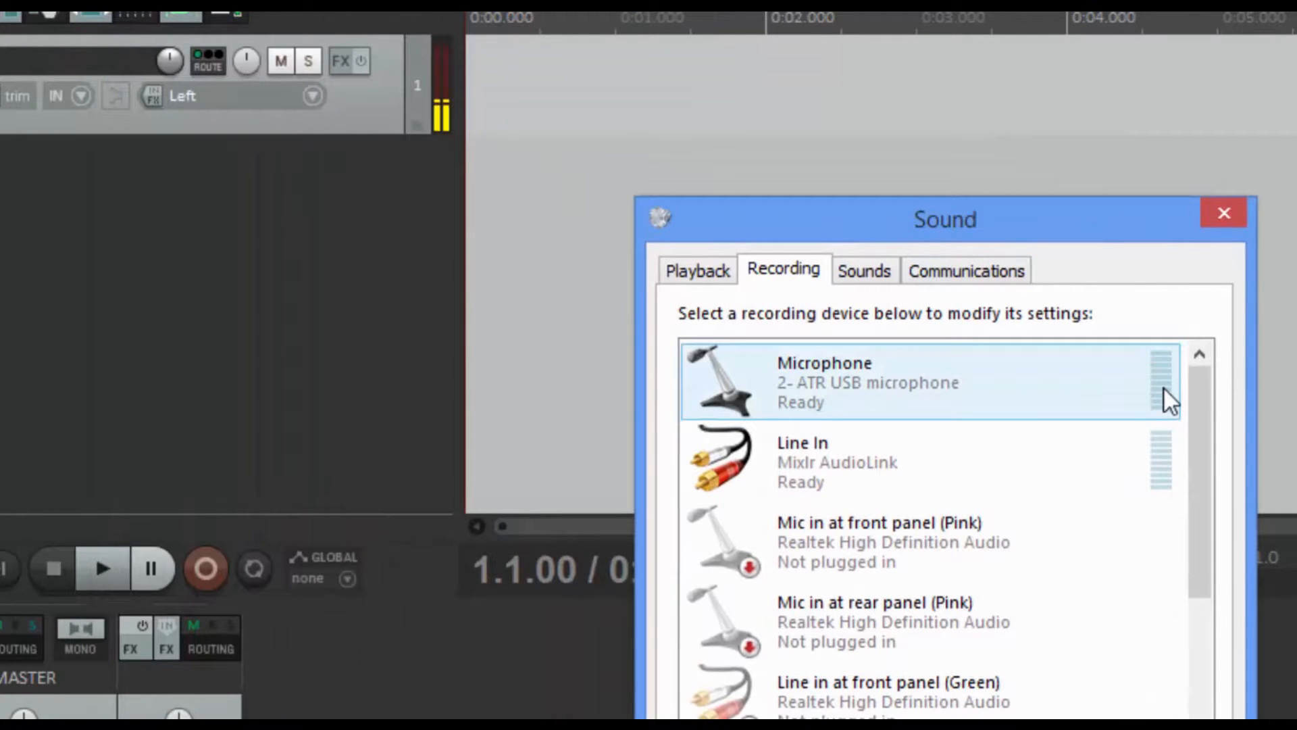
double_click(1043, 384)
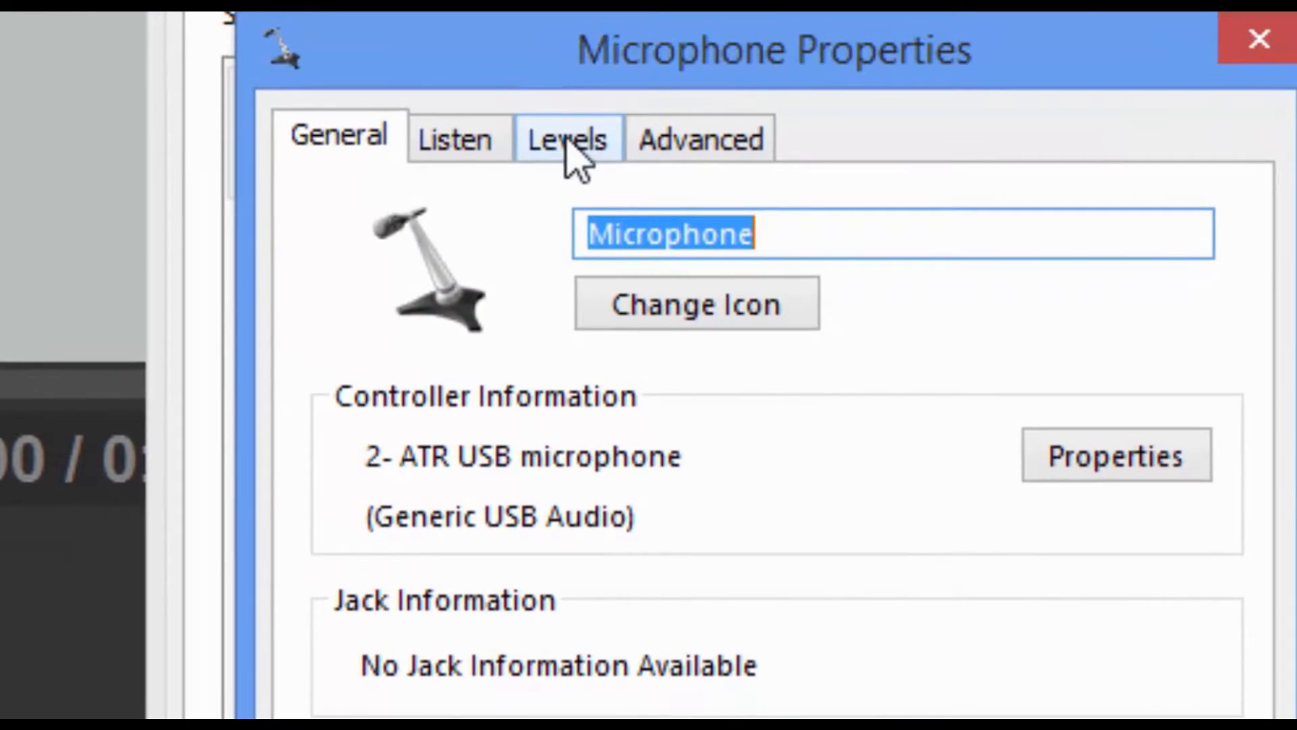
Step: Raise the microphone's recording level to about 100 and reset the peak reading on the armed track's meter
click(568, 139)
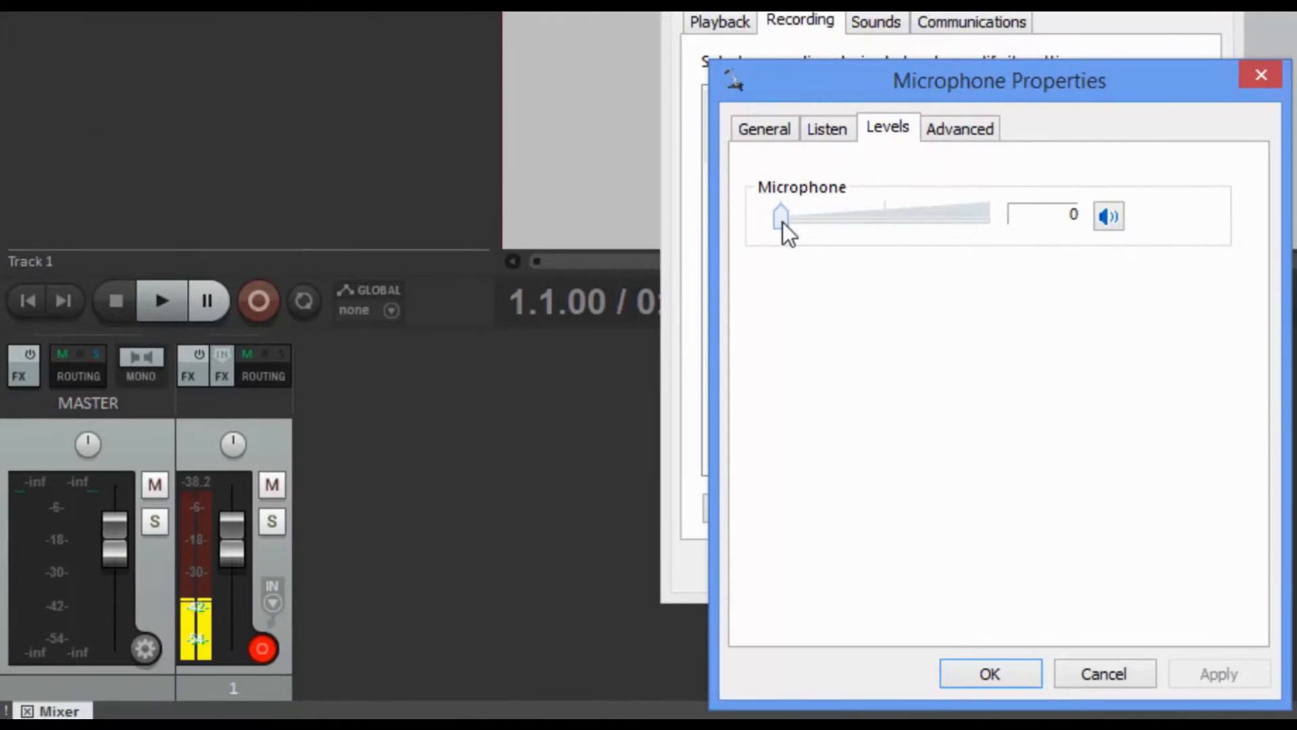
drag(782, 222, 991, 223)
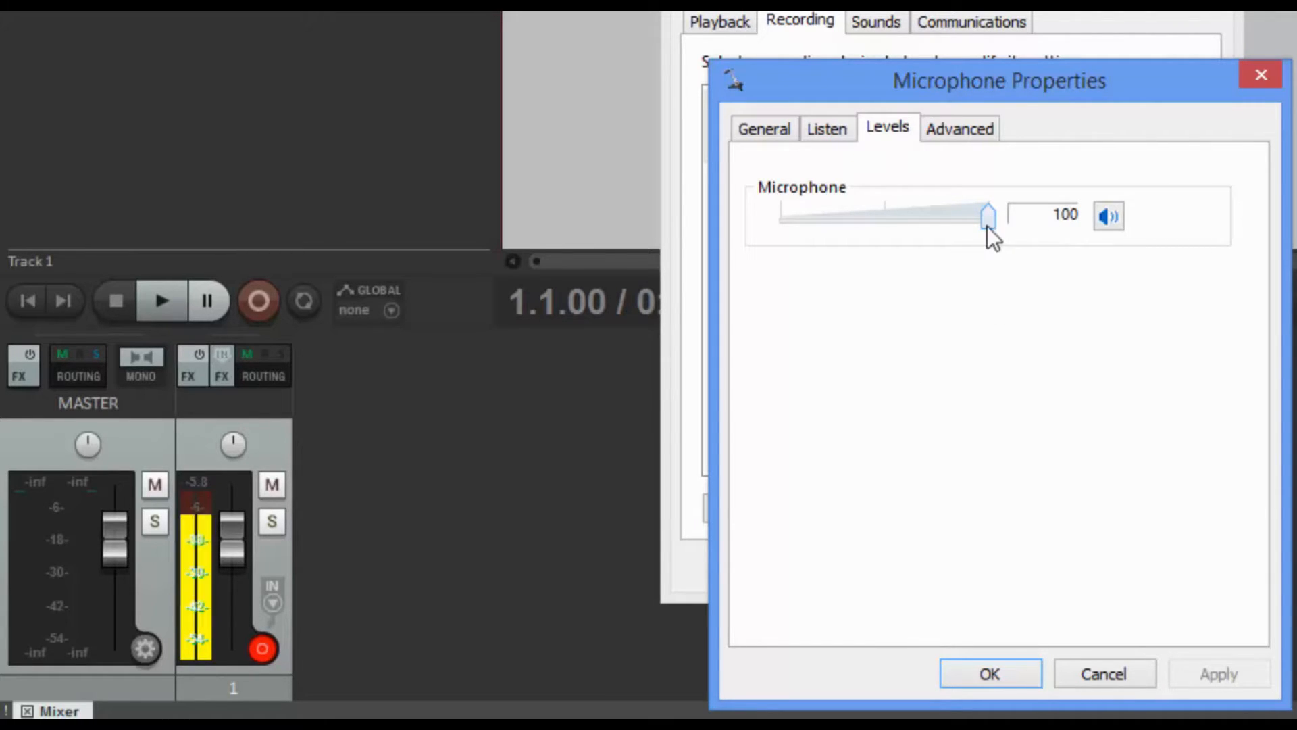
drag(987, 225, 982, 226)
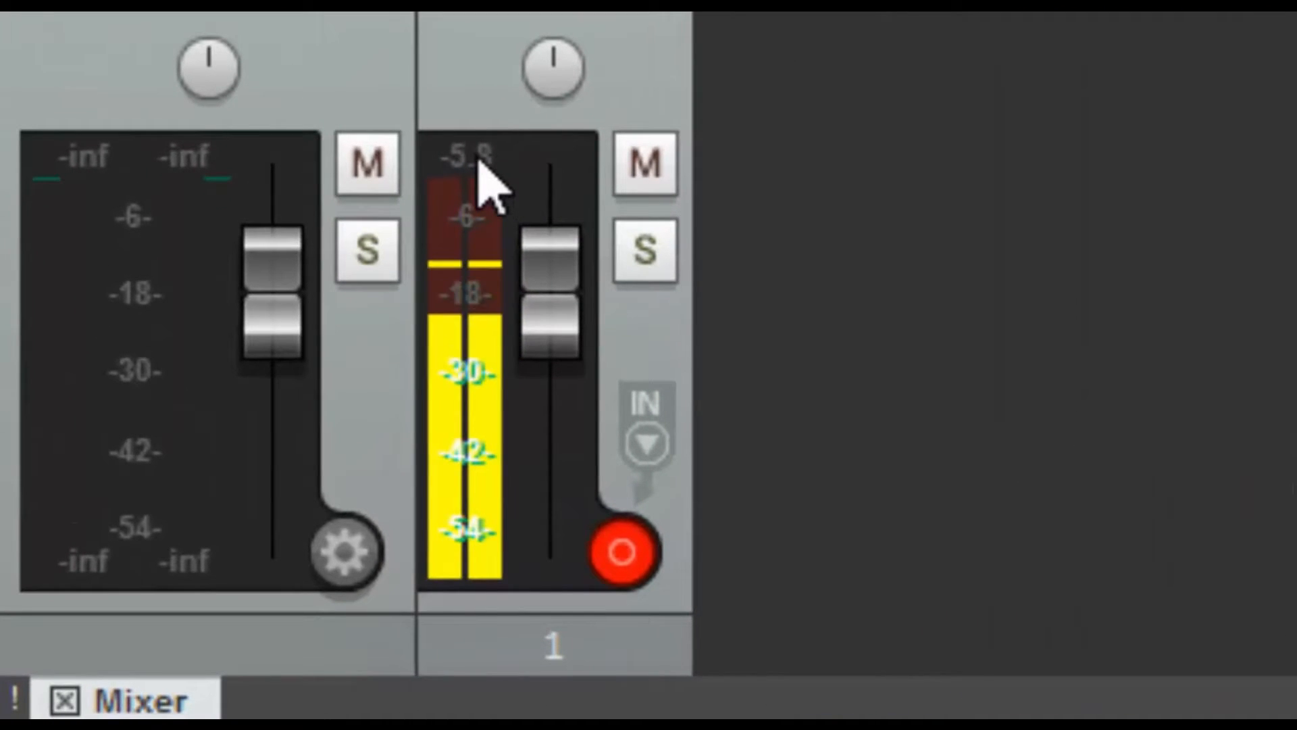
click(480, 161)
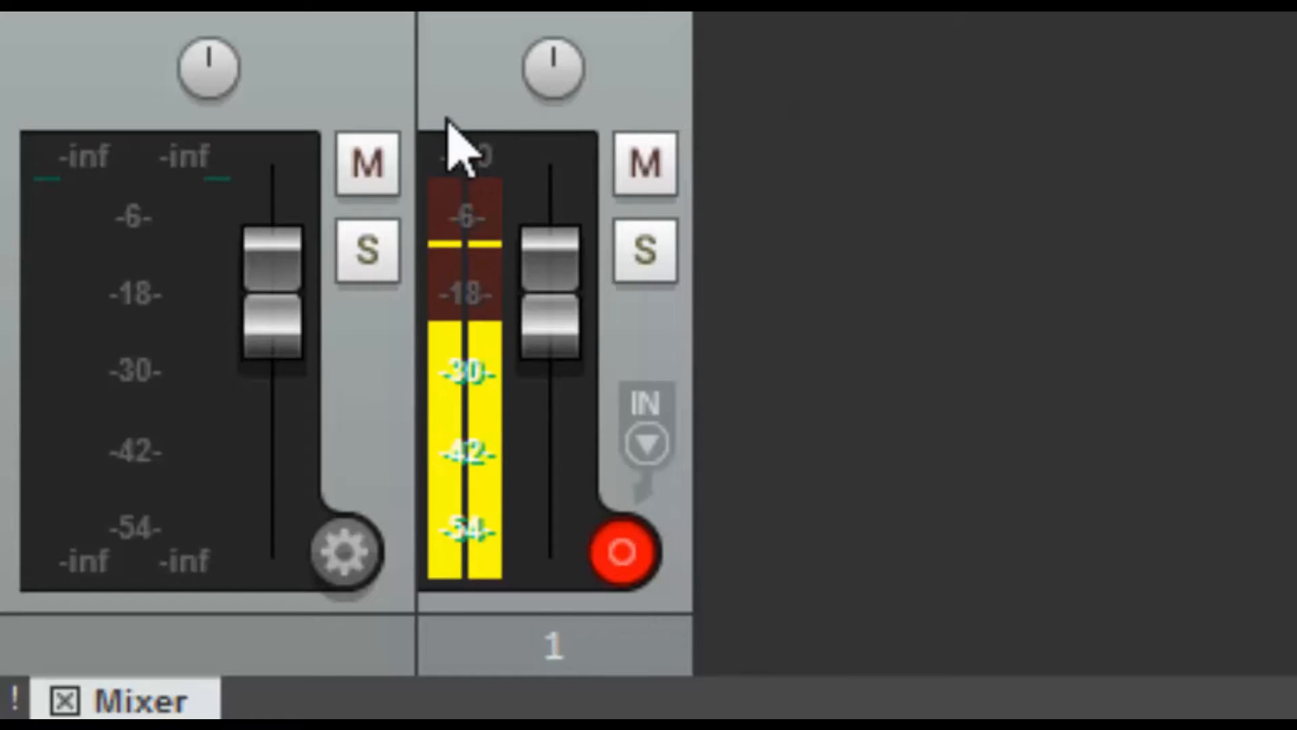
click(476, 184)
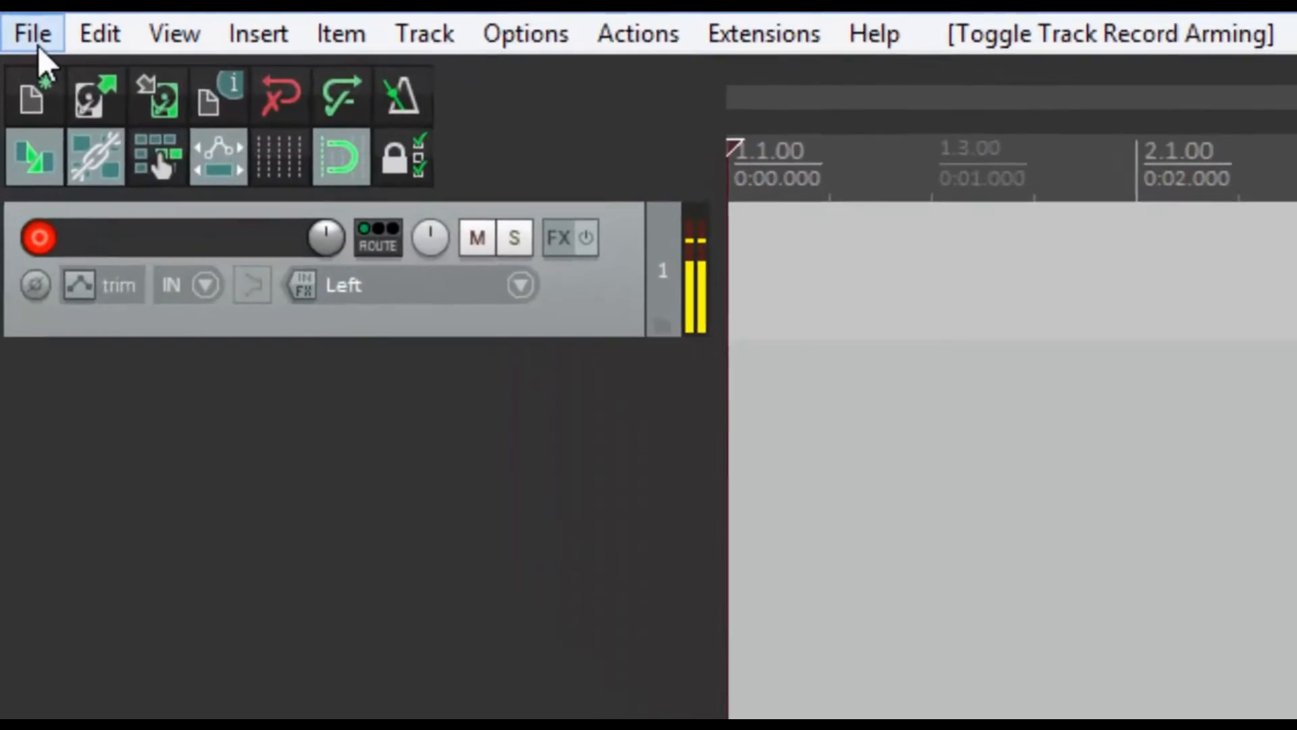
Step: Save the project as a project template named "My Podast"
click(16, 21)
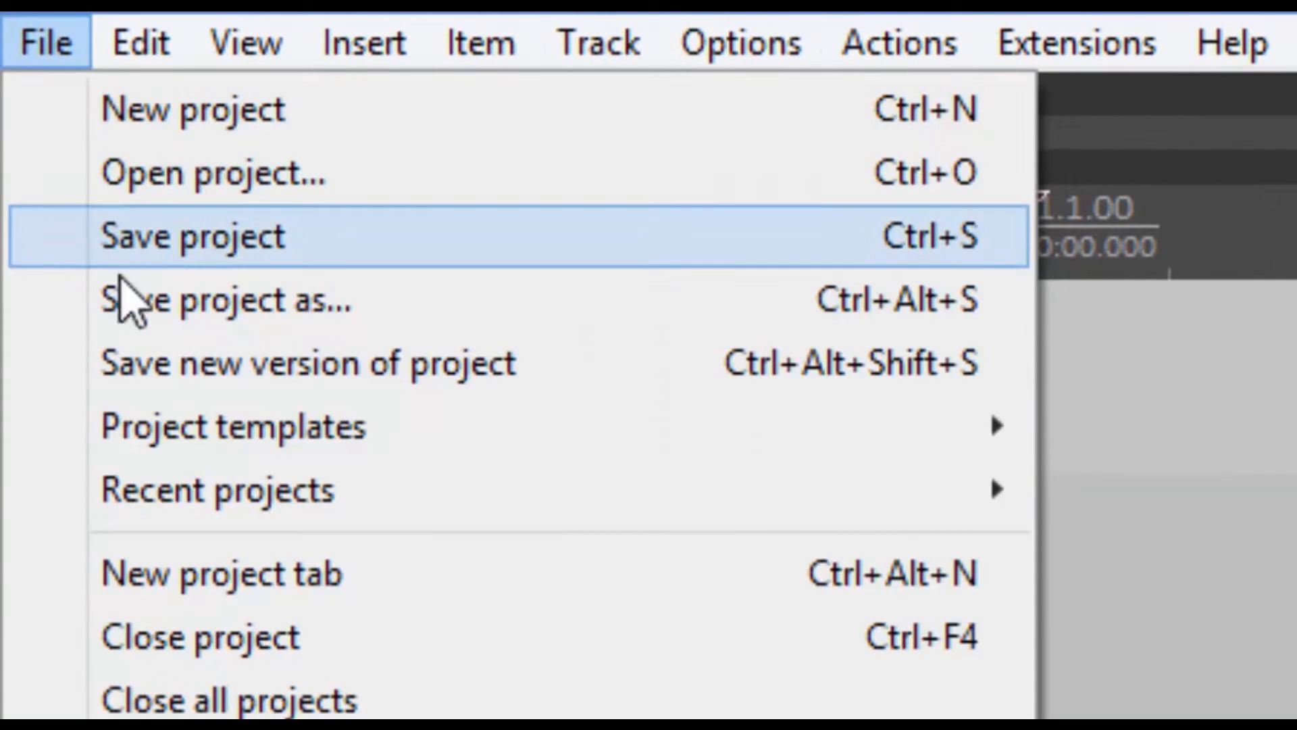
mouse_move(143, 436)
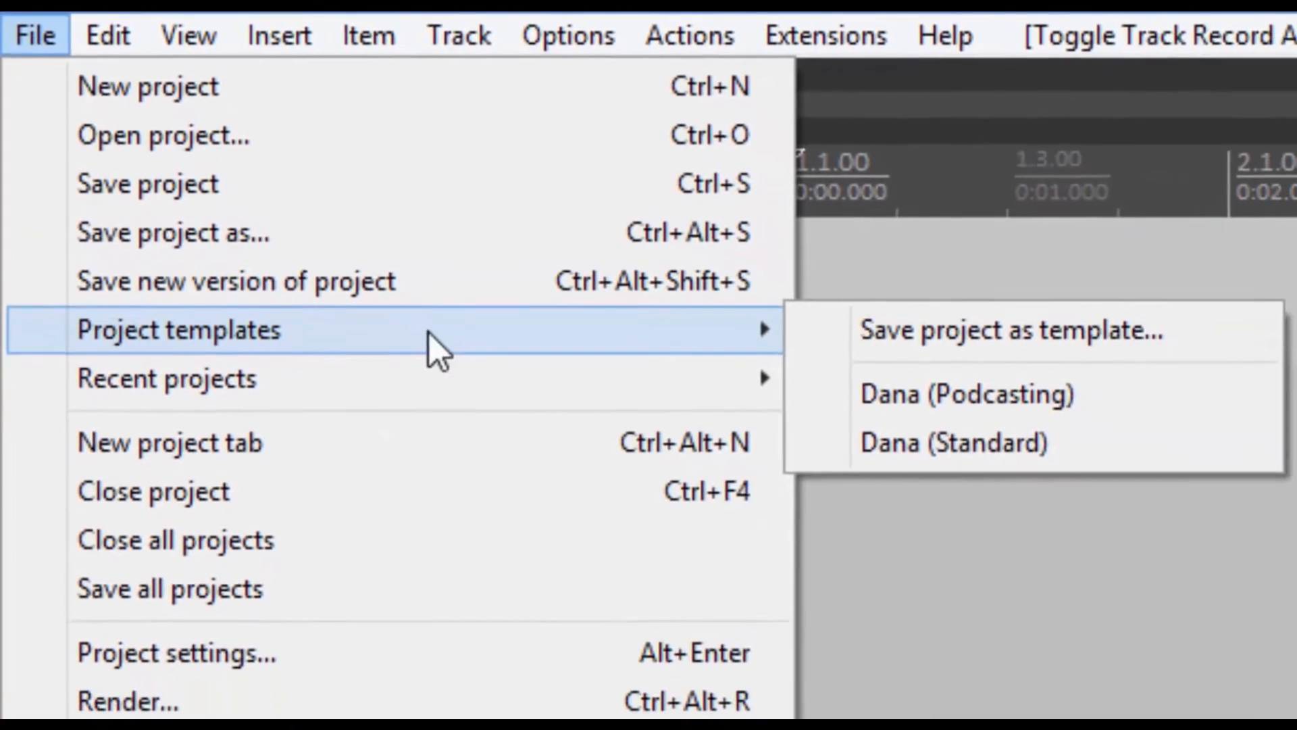
click(1011, 343)
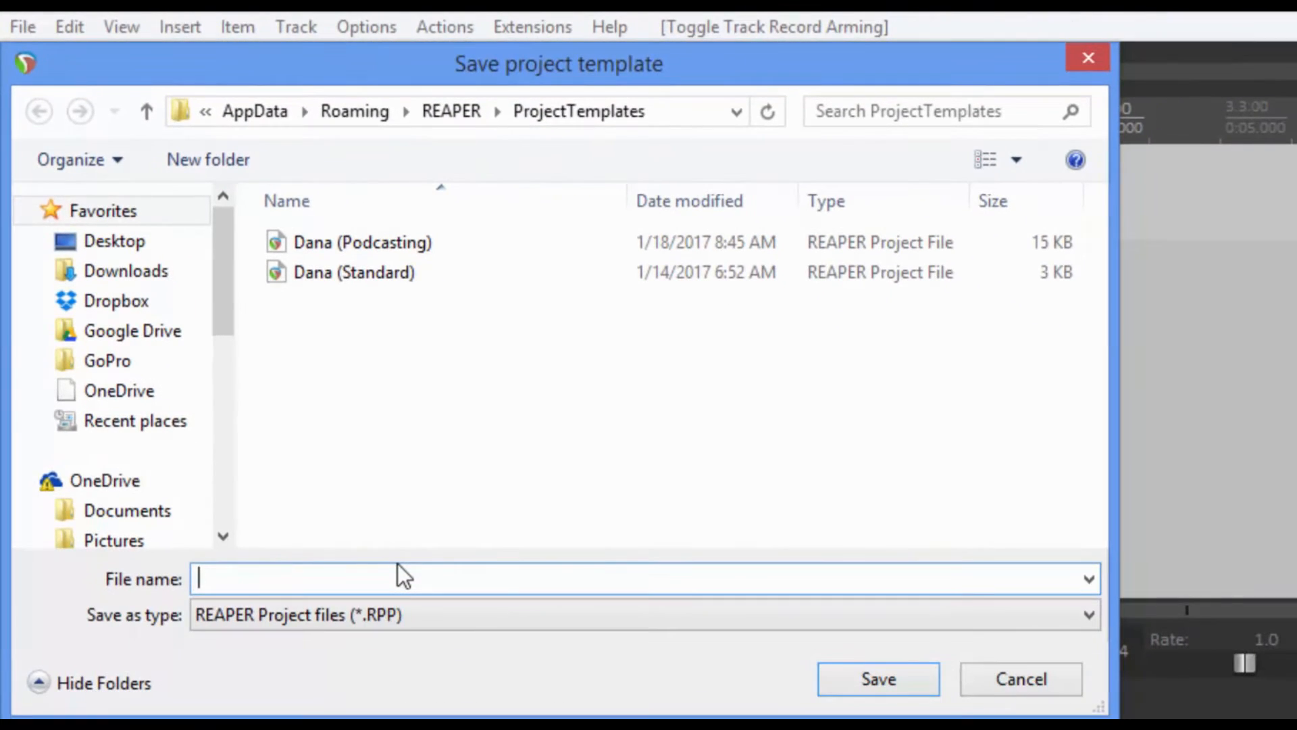
text(My Podast)
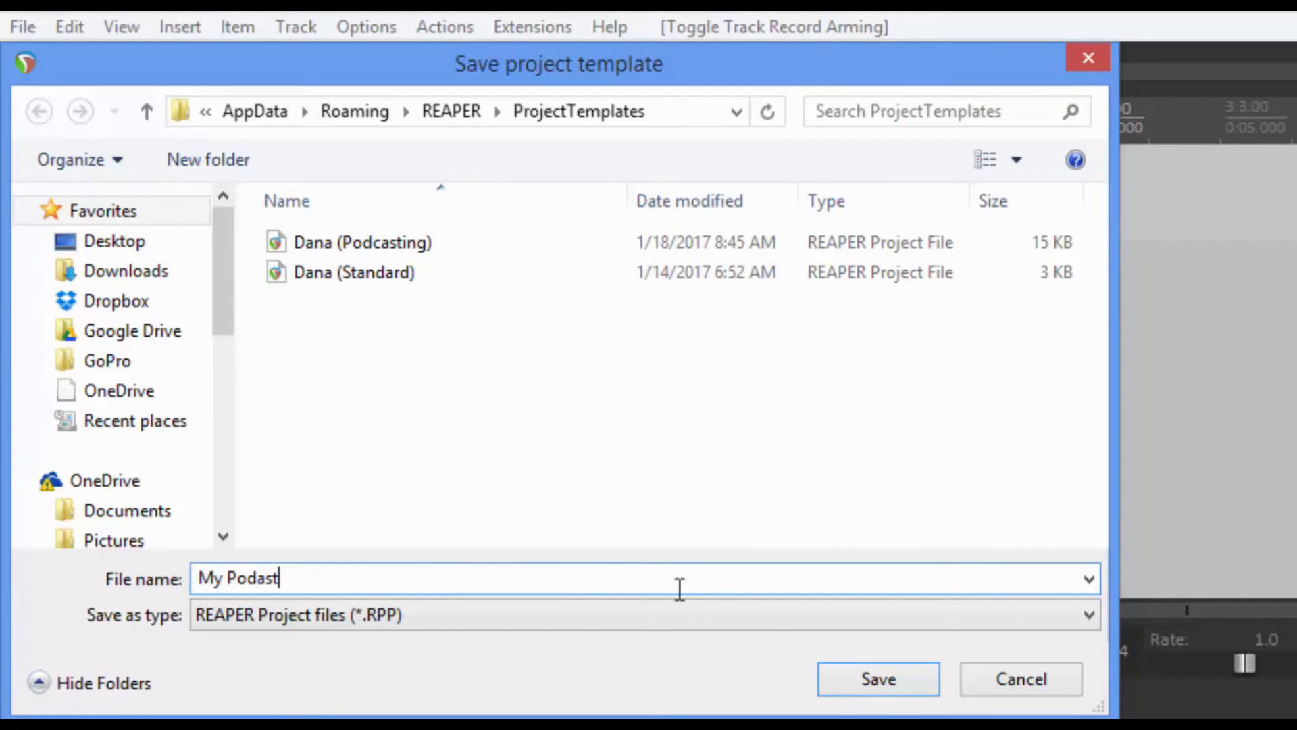
click(863, 690)
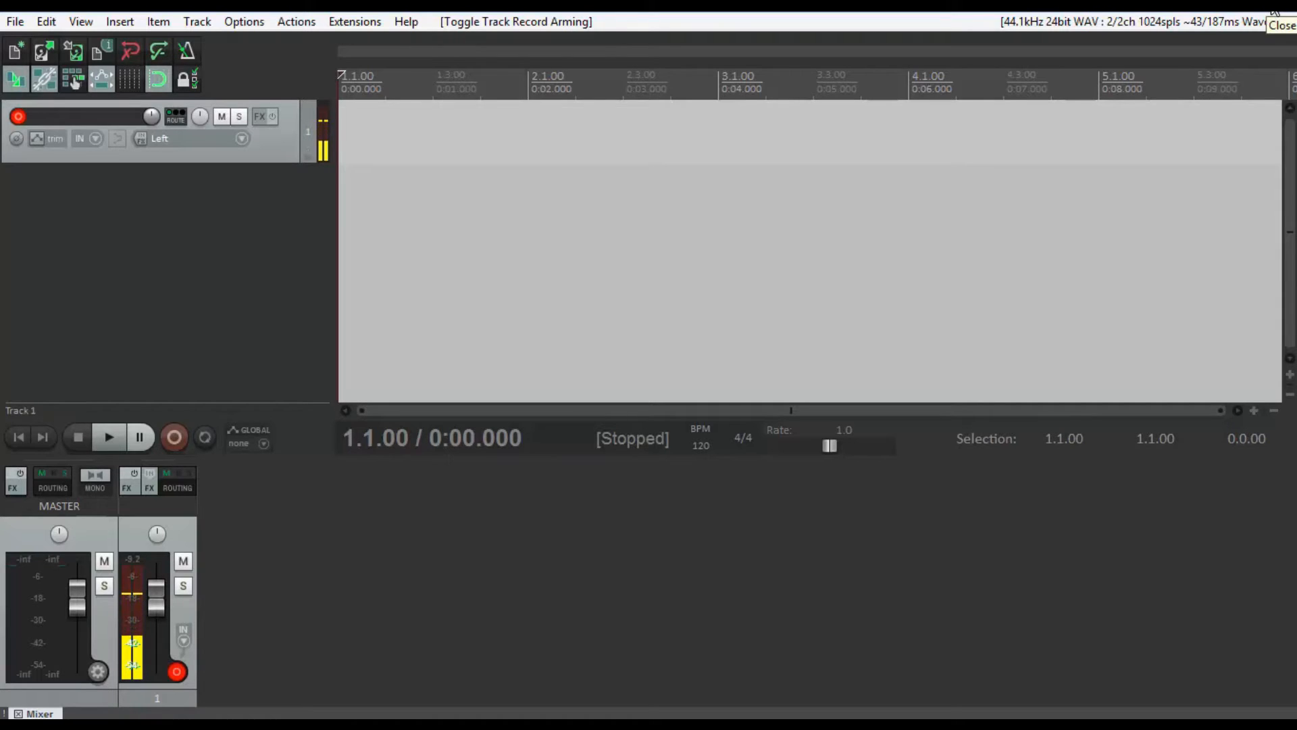
Step: Close REAPER without saving the open project
click(1273, 8)
click(661, 432)
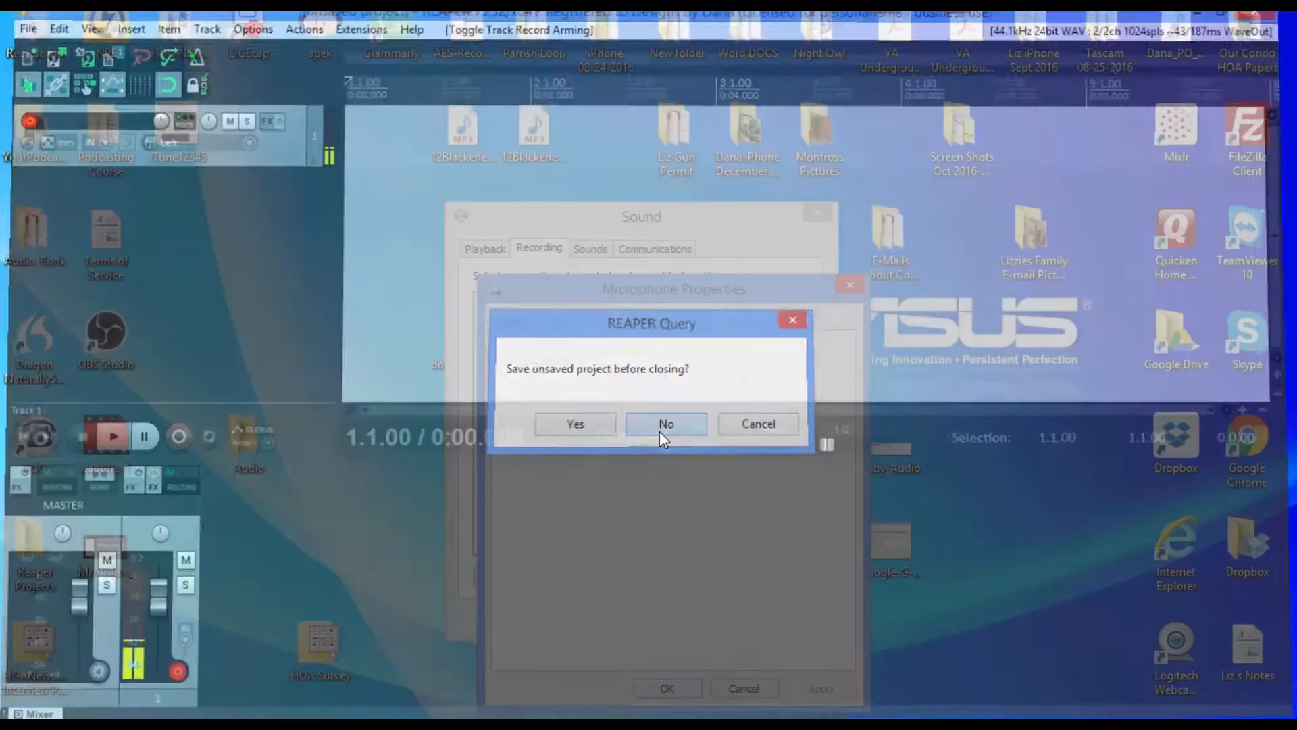
Step: Close the microphone properties and the Windows Sound settings, and start REAPER again
click(848, 284)
click(807, 215)
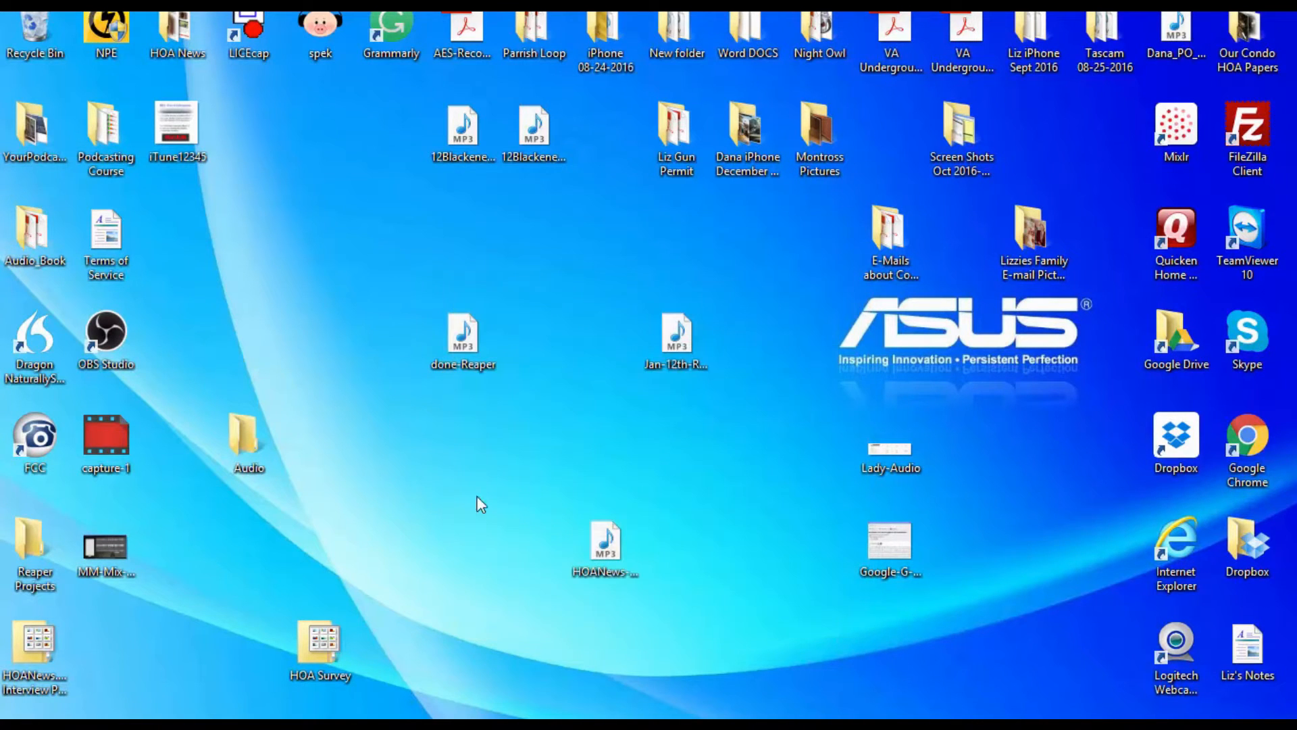
click(206, 704)
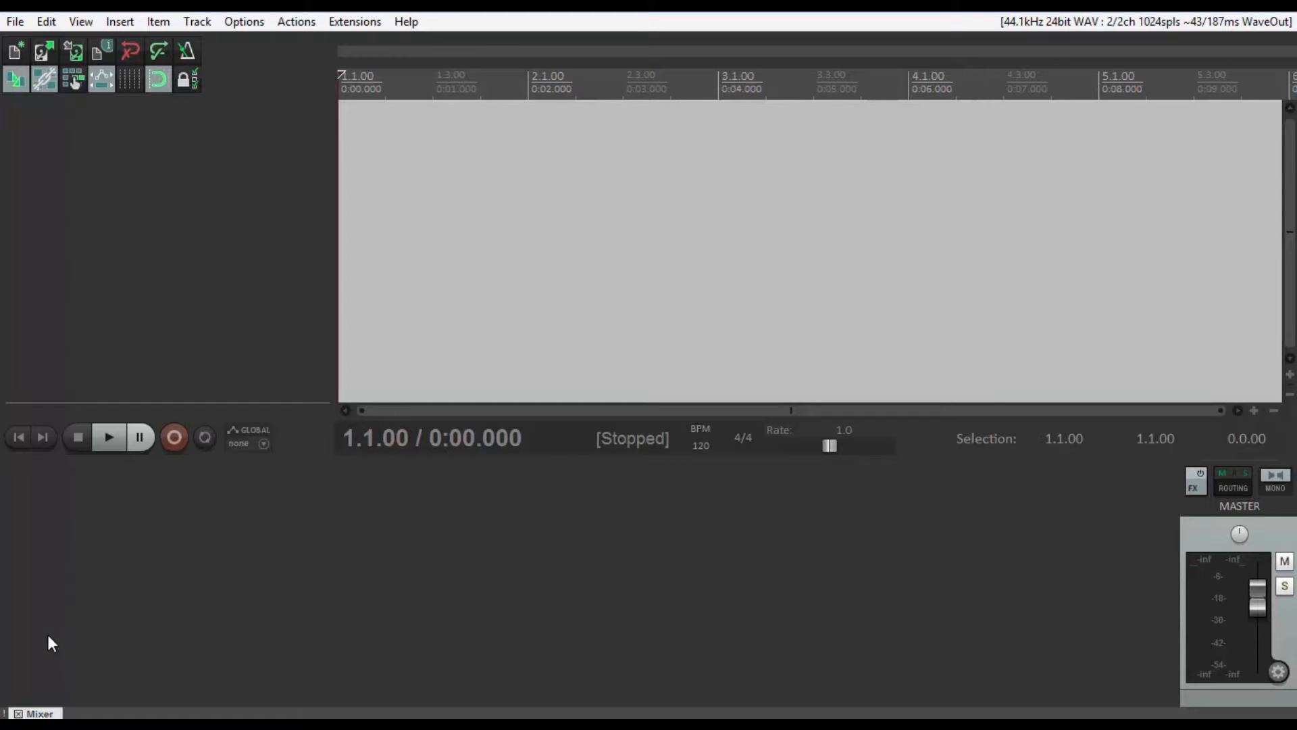
Step: Look at the master track's mixer placement options, including showing it on the right side of the mixer
right_click(1206, 532)
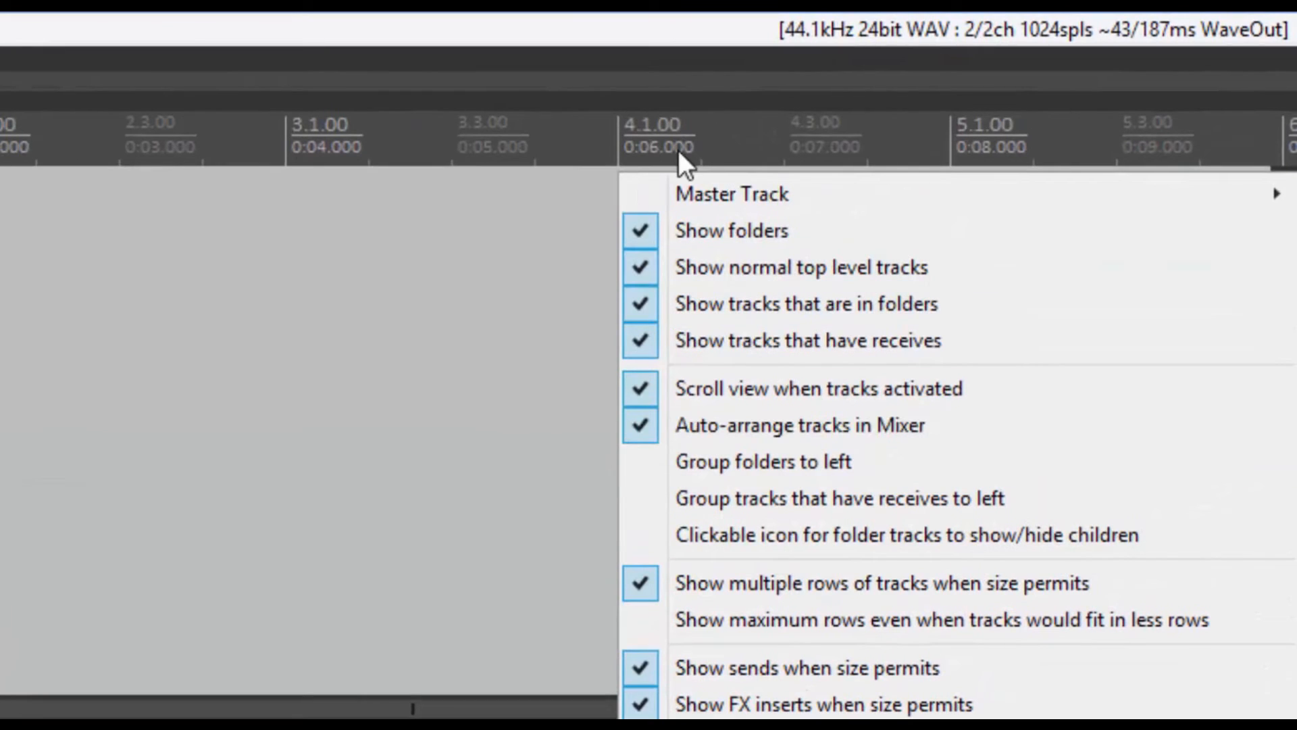
mouse_move(688, 185)
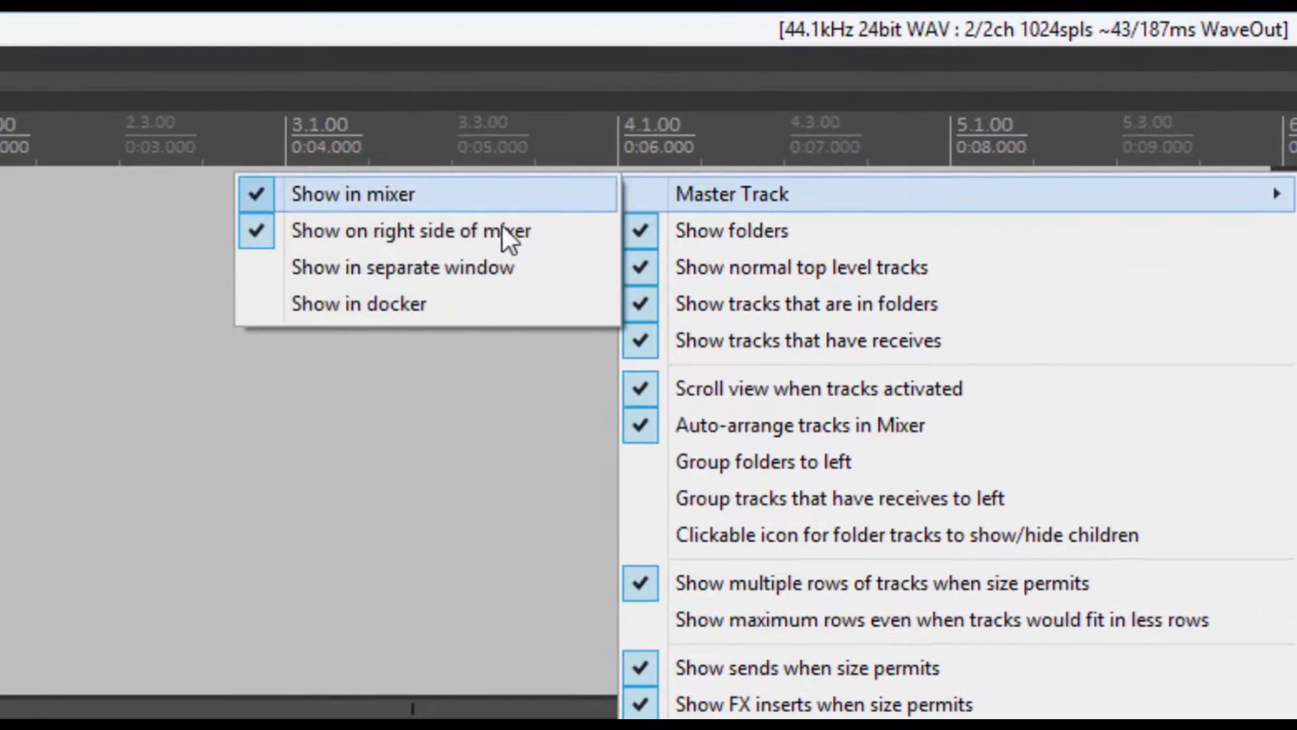
click(304, 302)
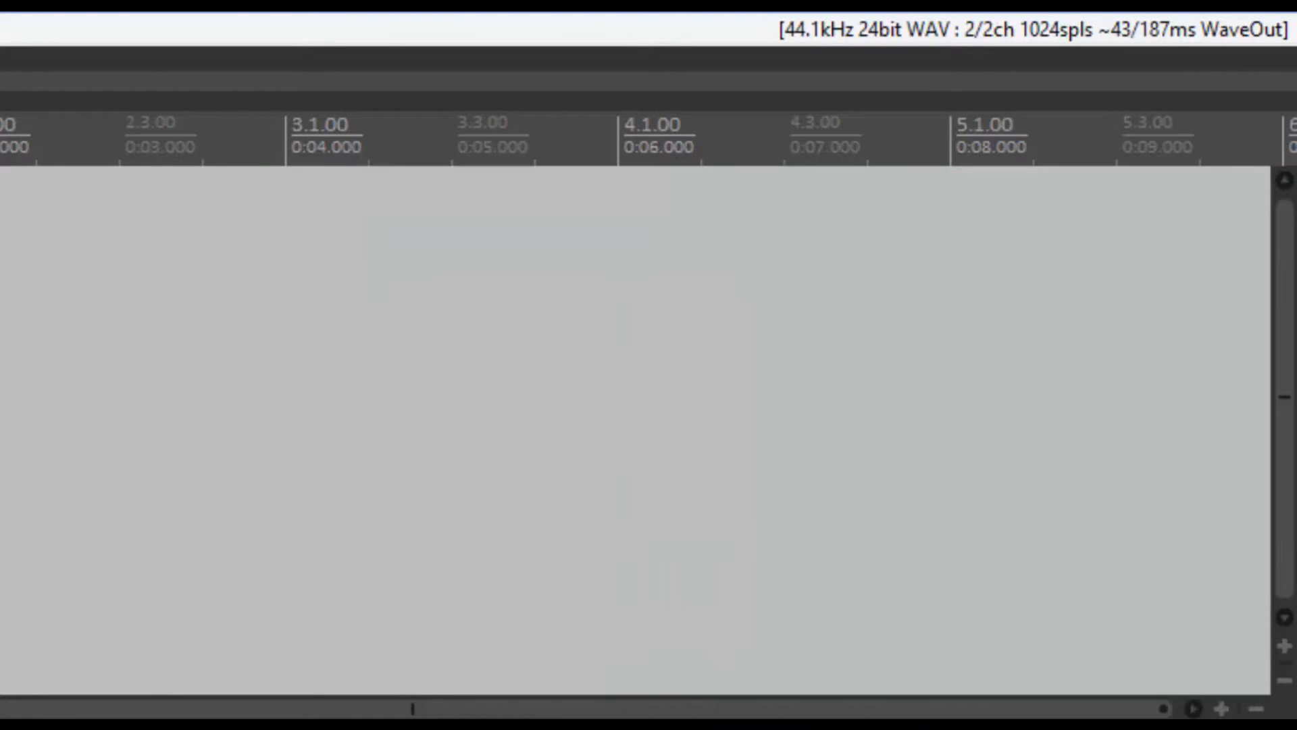
Step: Load the "My Podast" project template and reset the peak reading on its track's mixer meter
click(14, 29)
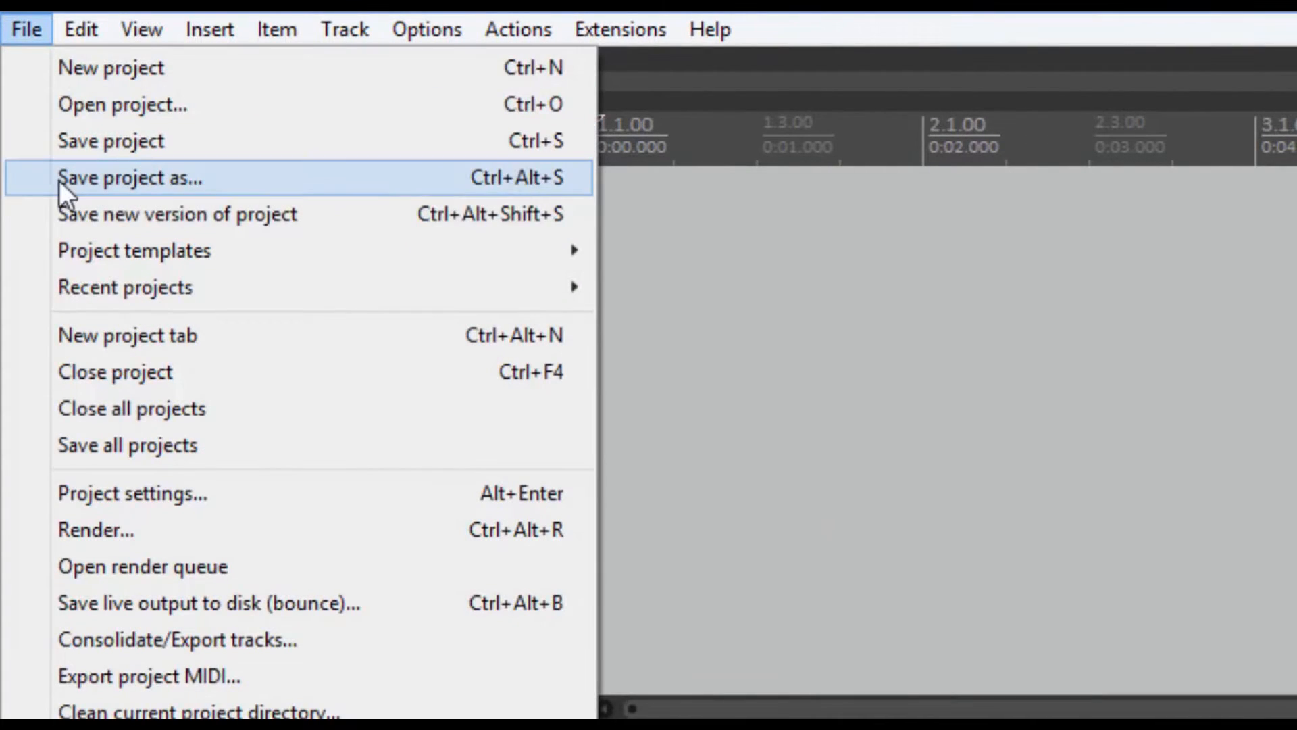
mouse_move(65, 250)
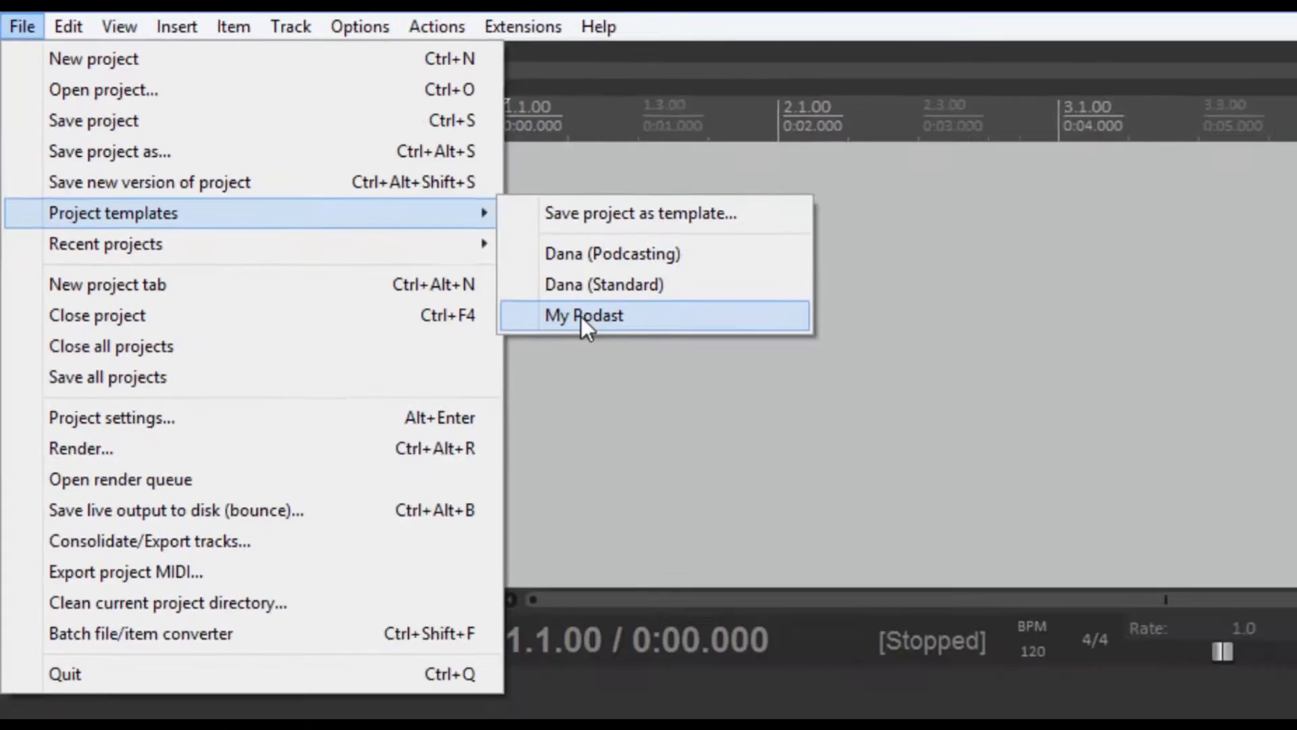
click(683, 374)
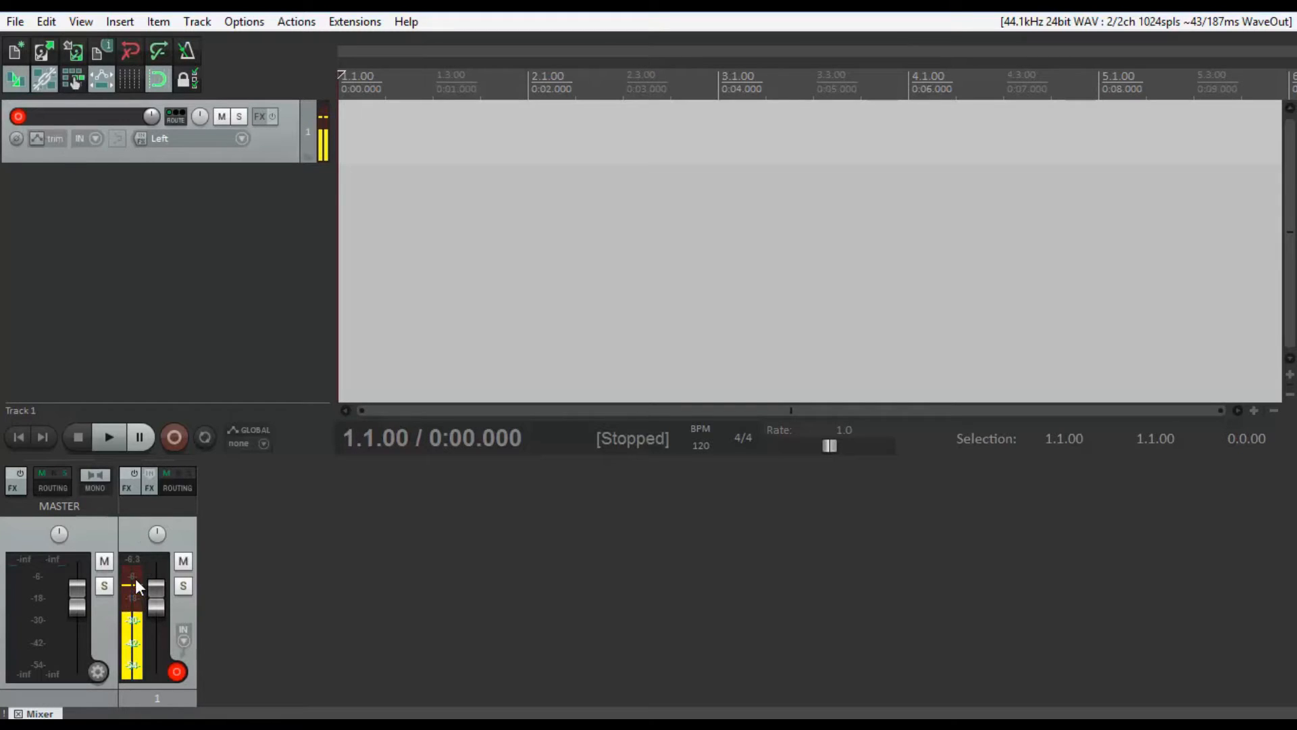
click(135, 558)
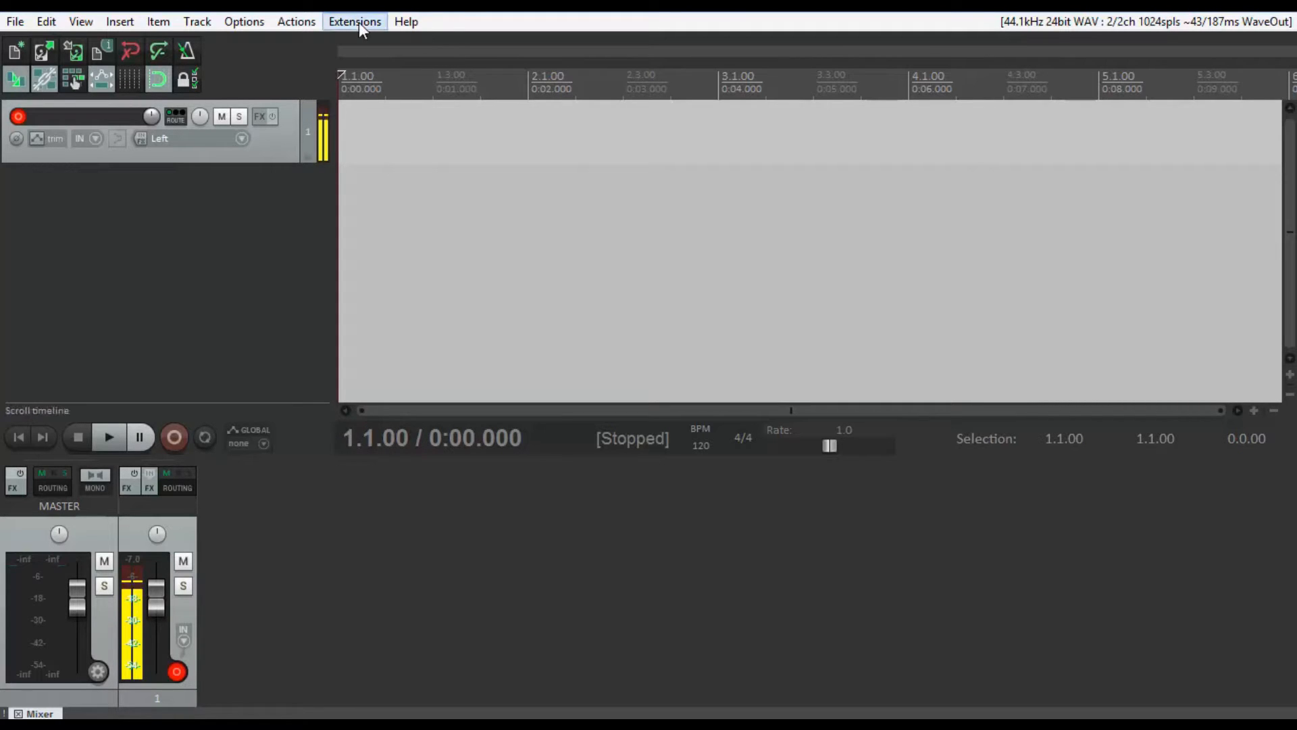
Step: Load the existing multitrack podcasting project template in place of the single-track project
click(13, 22)
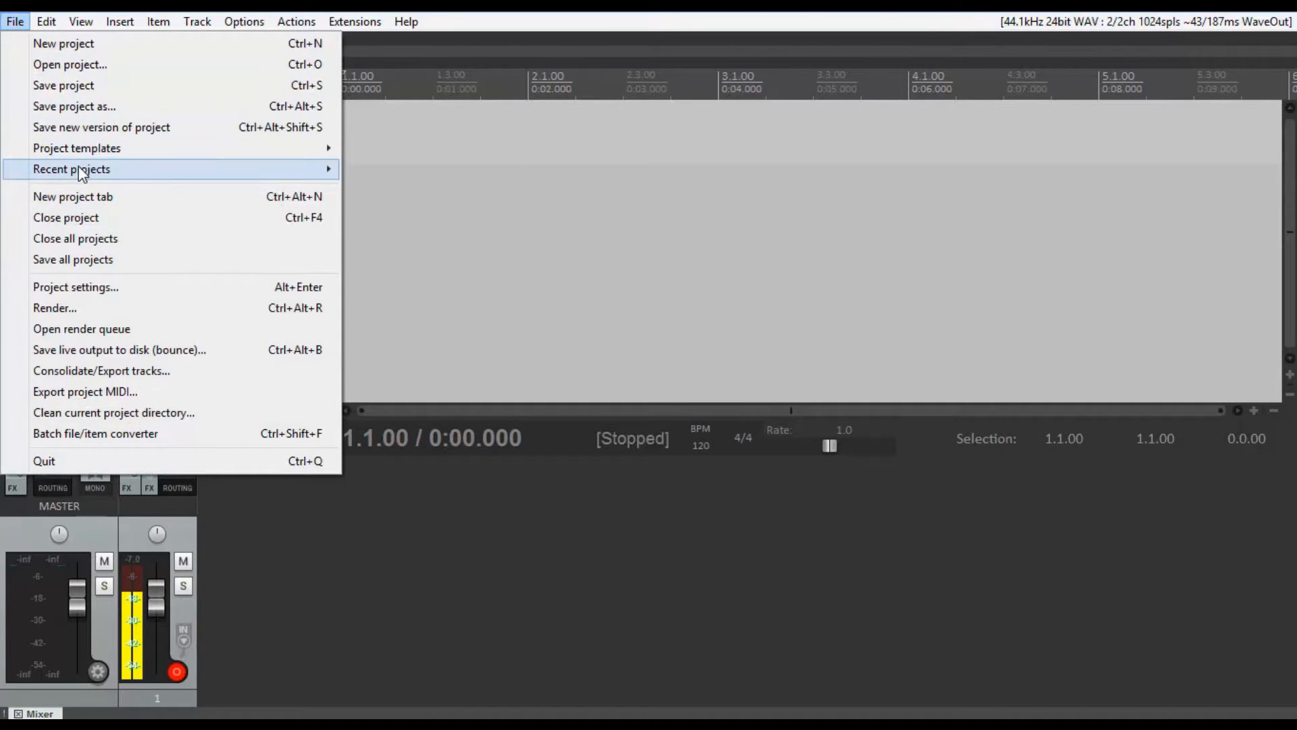
mouse_move(81, 148)
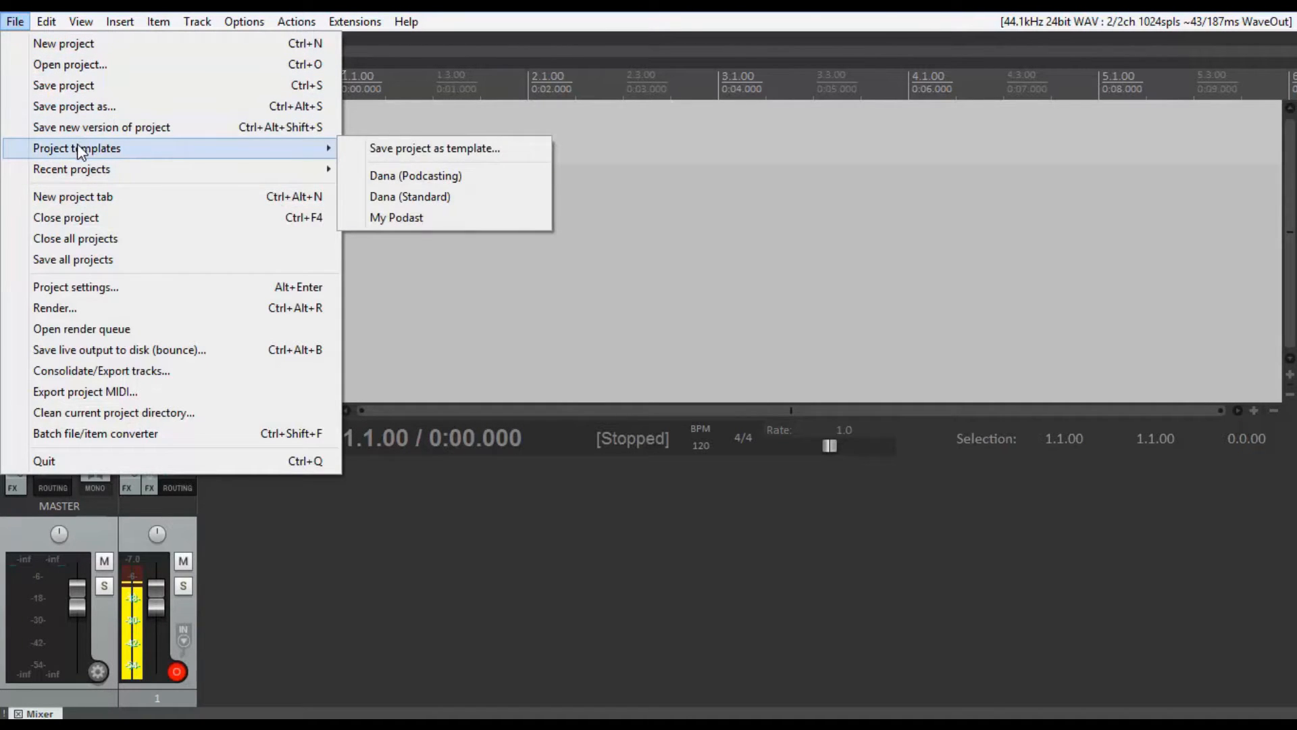
click(428, 177)
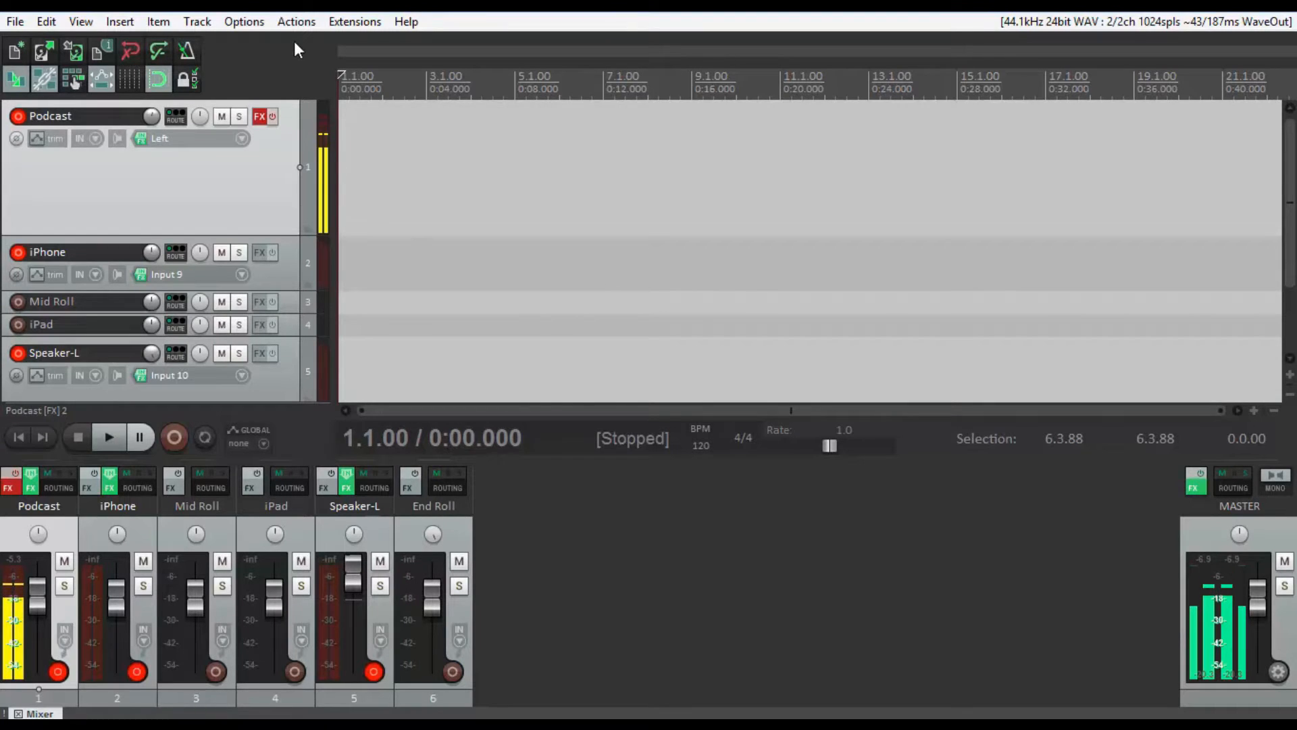
Step: Change the REAPER theme to Blackmore
click(261, 22)
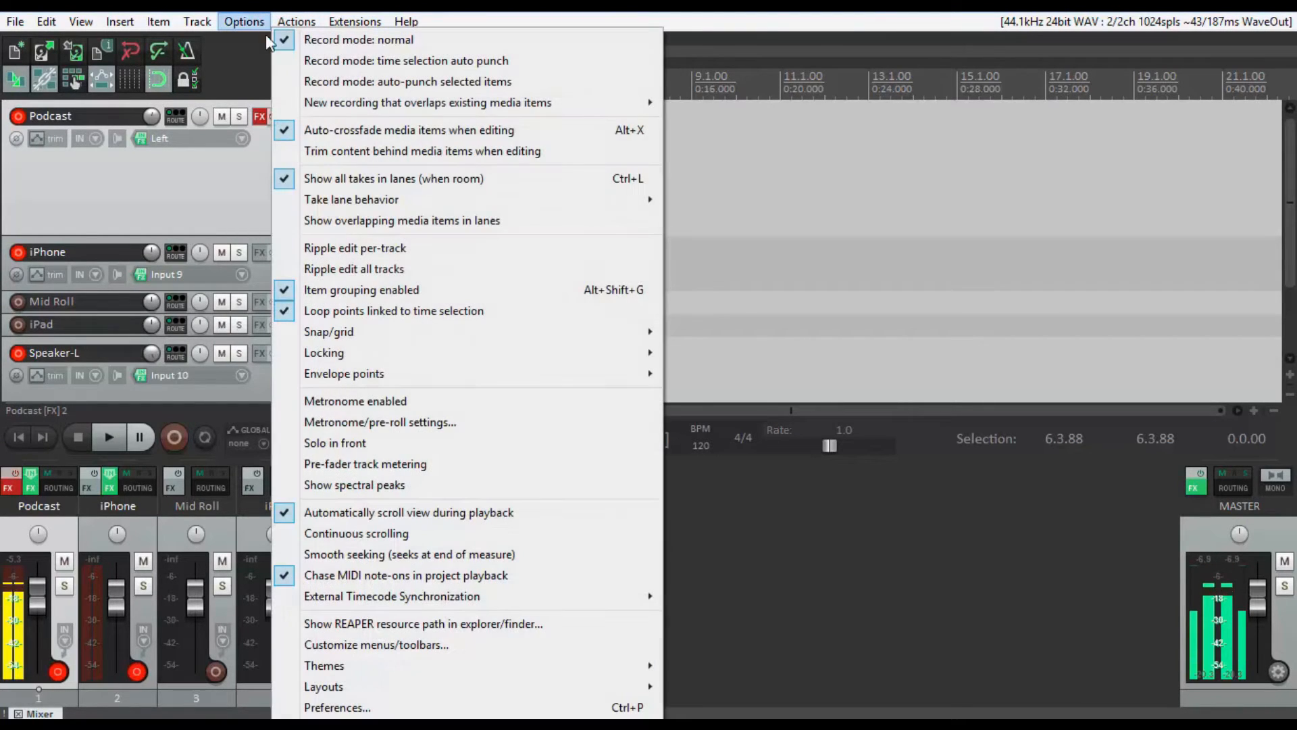
mouse_move(361, 673)
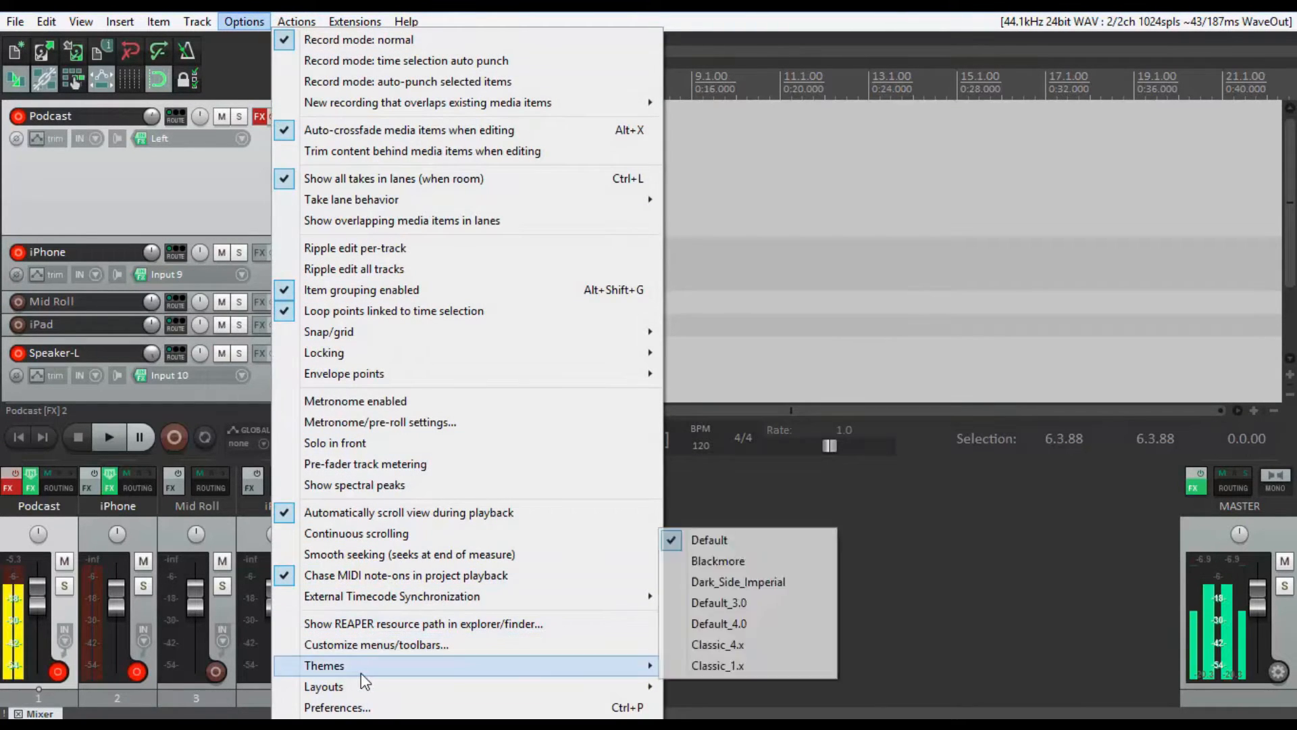
click(726, 564)
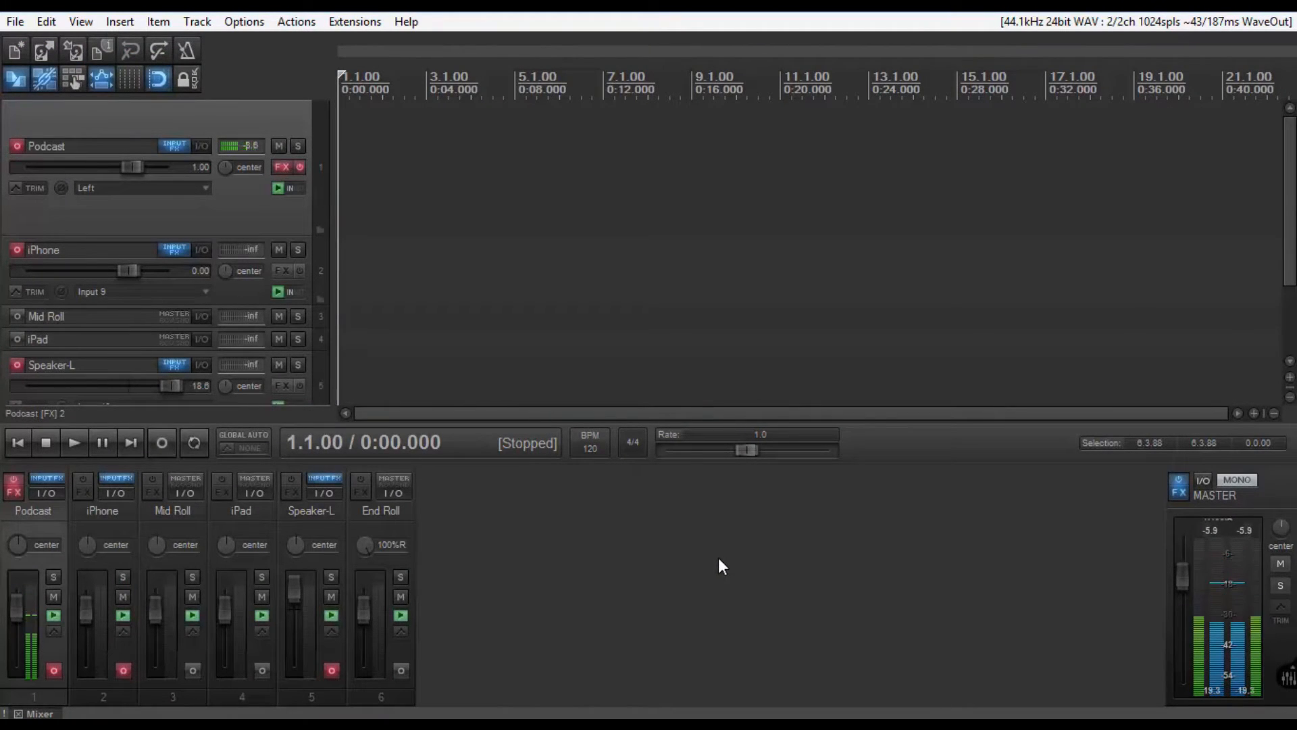
Step: Set the docked transport position to Above ruler
right_click(933, 460)
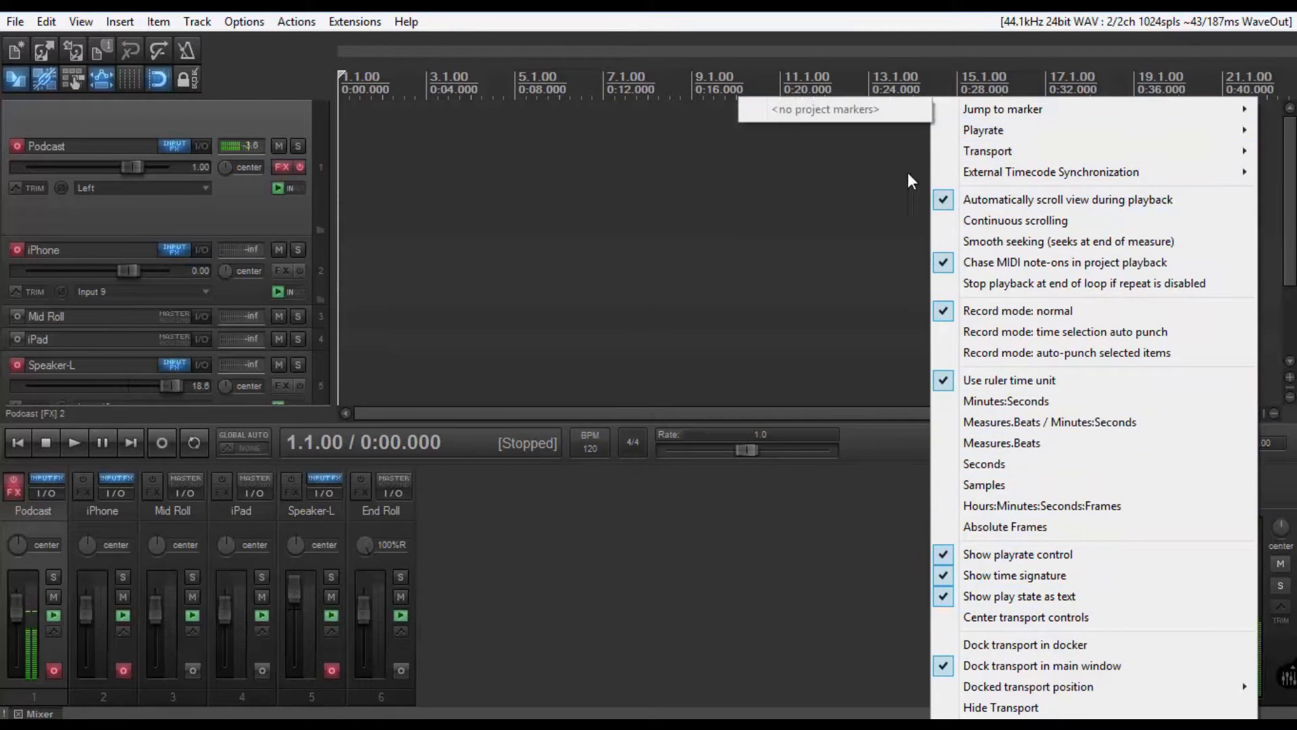
click(884, 438)
right_click(885, 447)
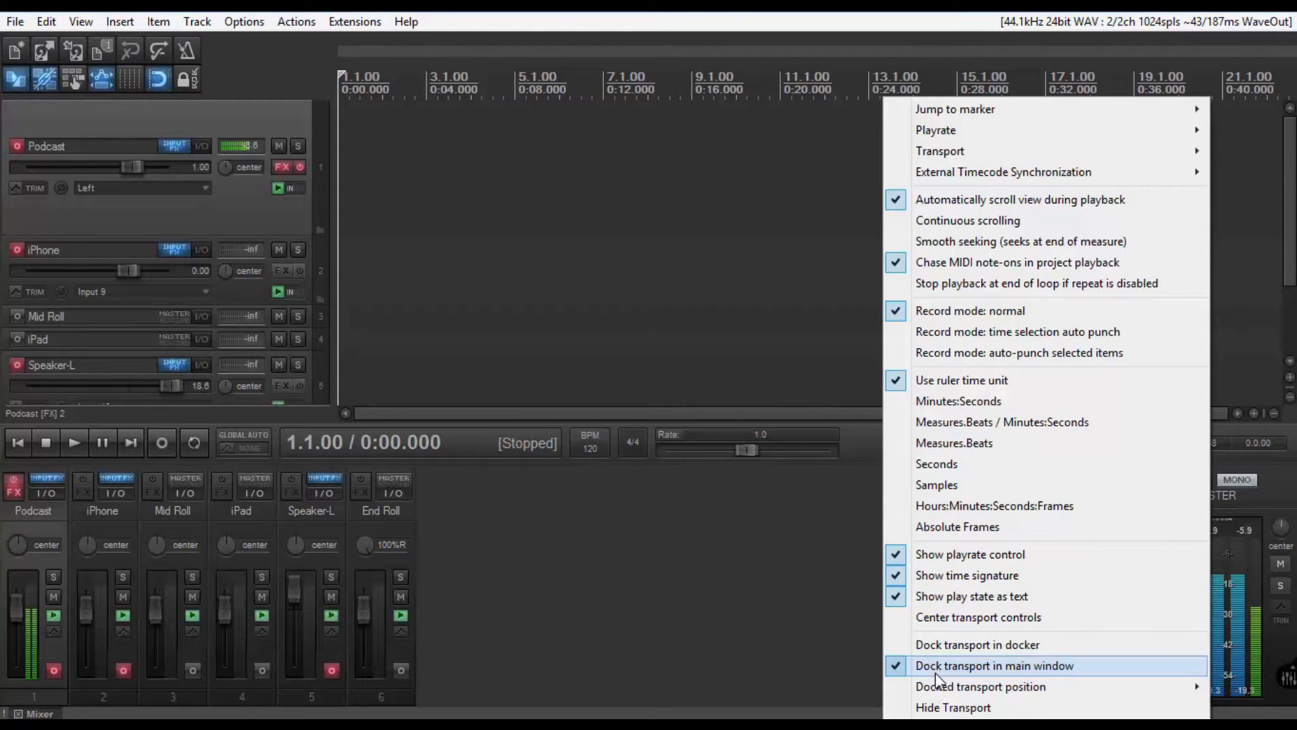
mouse_move(943, 687)
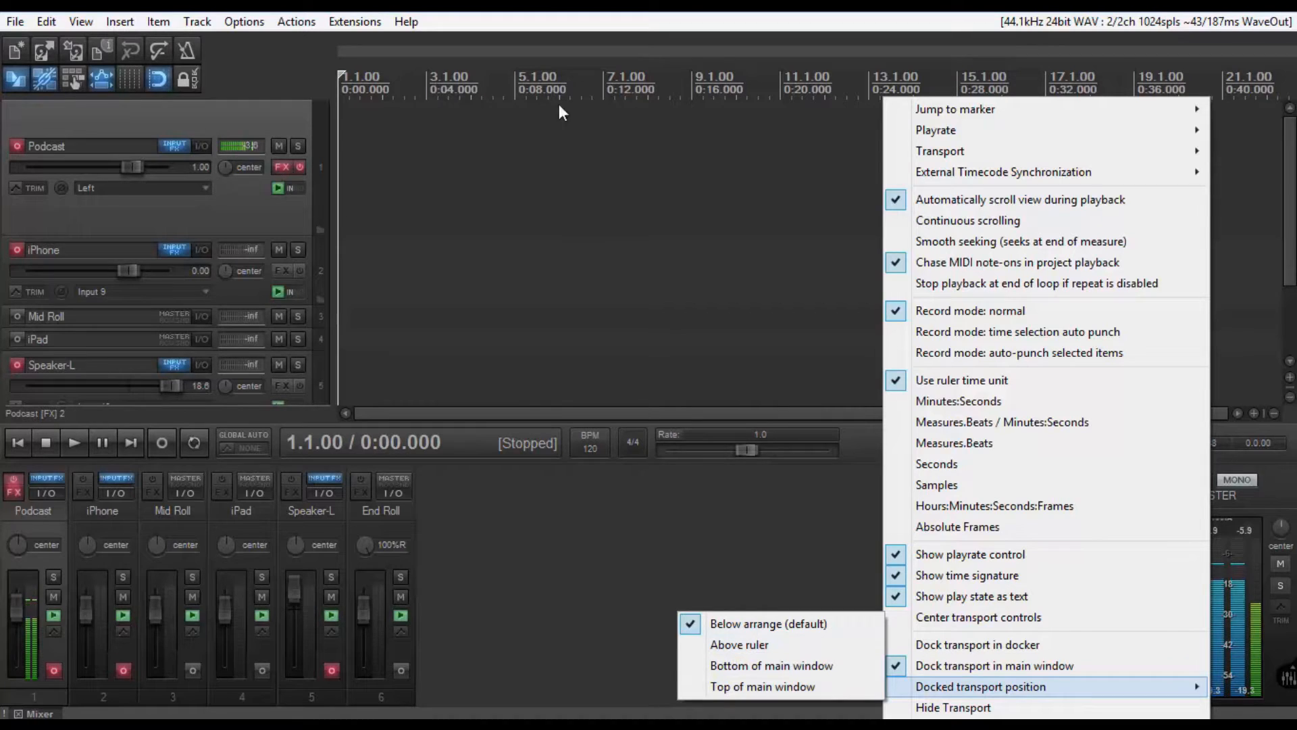
click(762, 646)
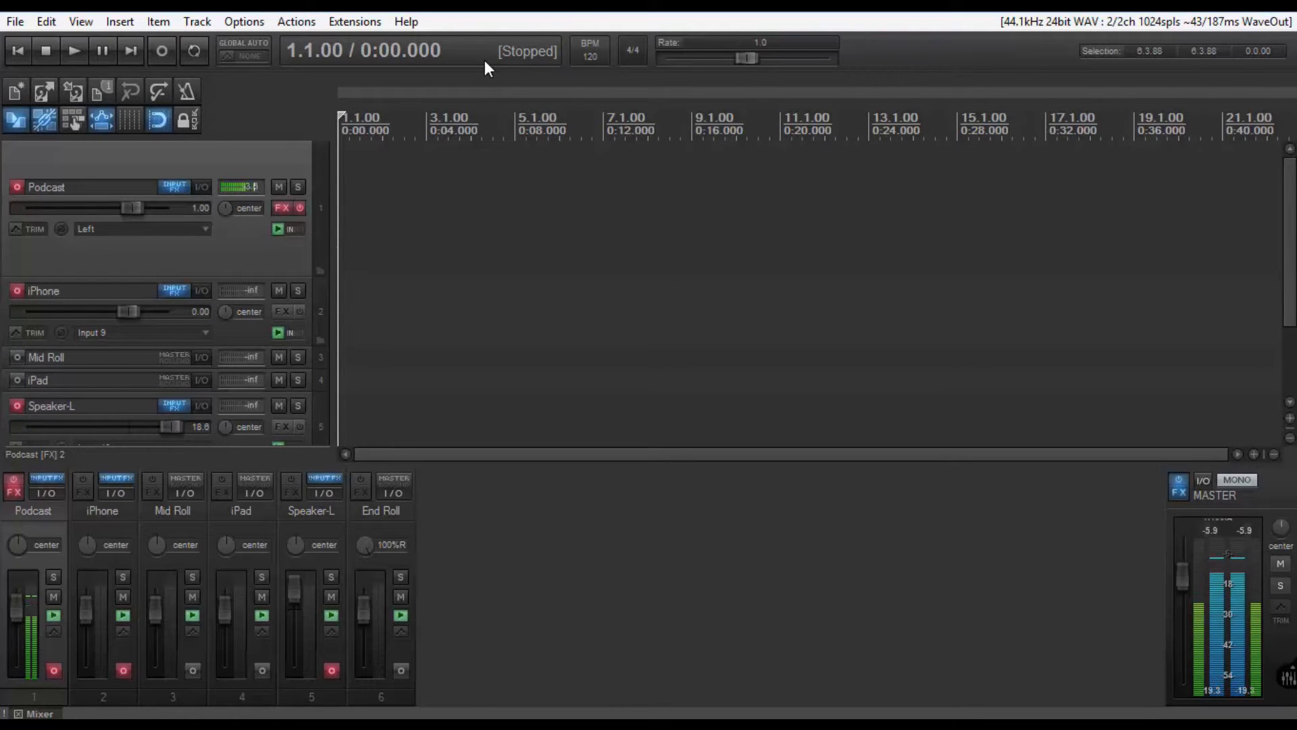
Step: Switch back to the single-track setup by loading the "My Podast" project template
click(15, 21)
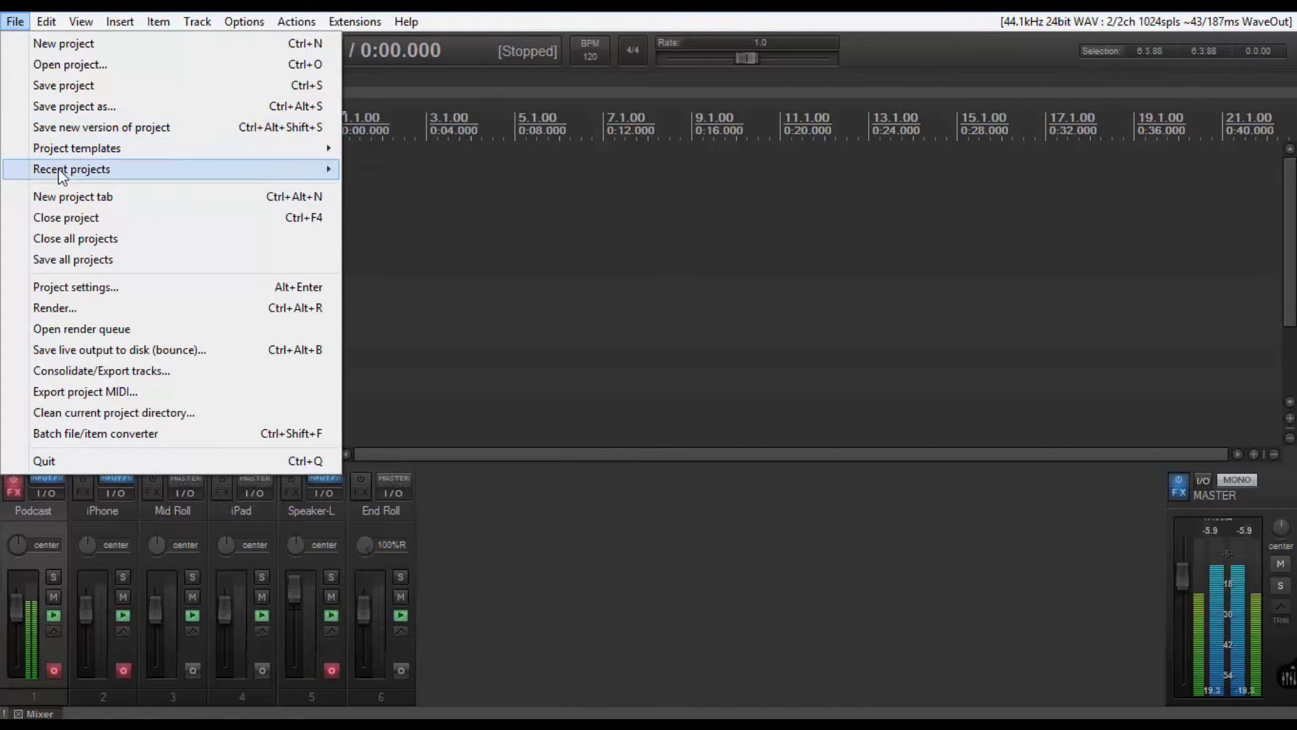
mouse_move(59, 167)
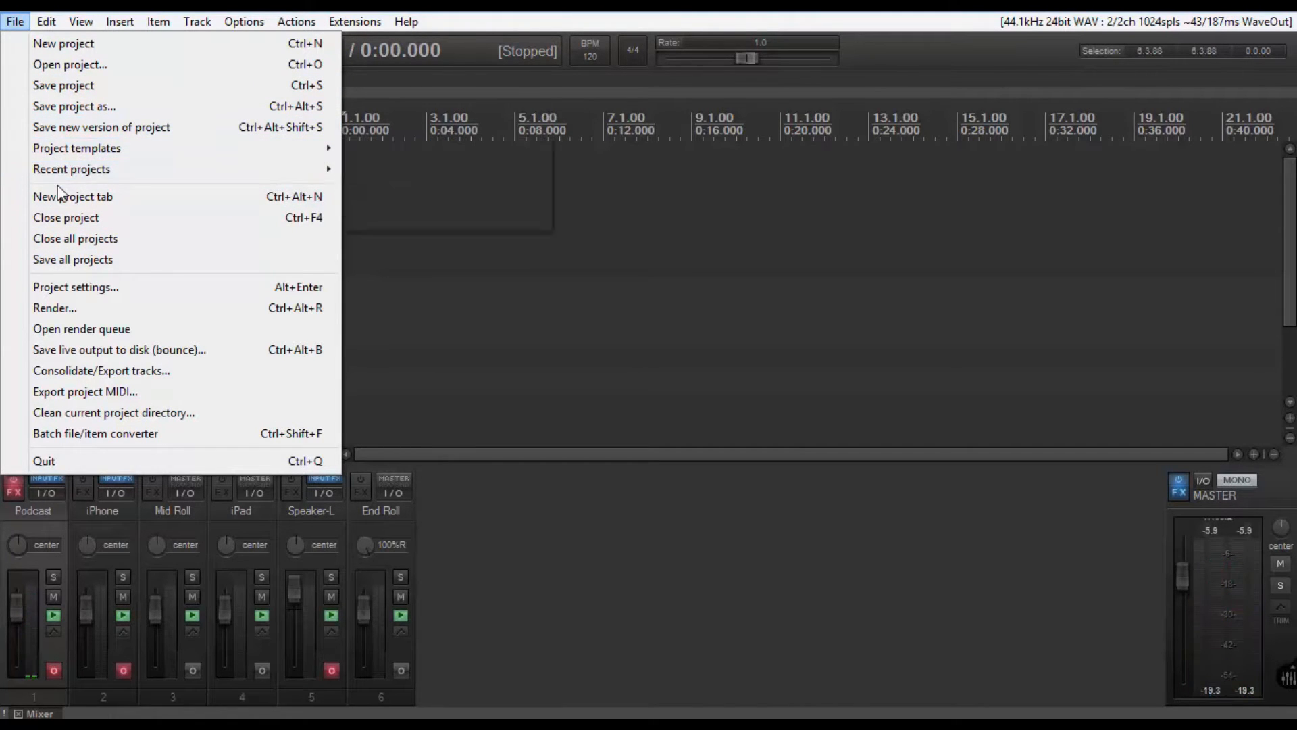
mouse_move(101, 149)
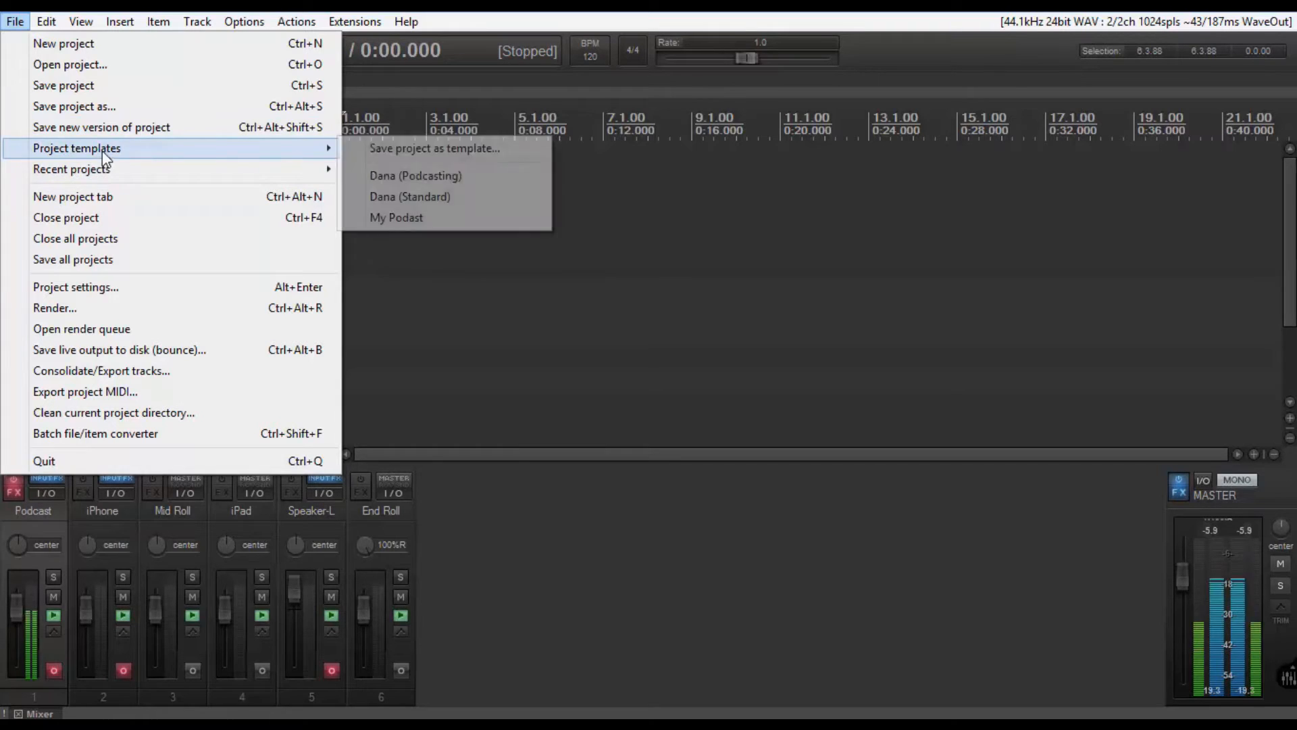
click(407, 221)
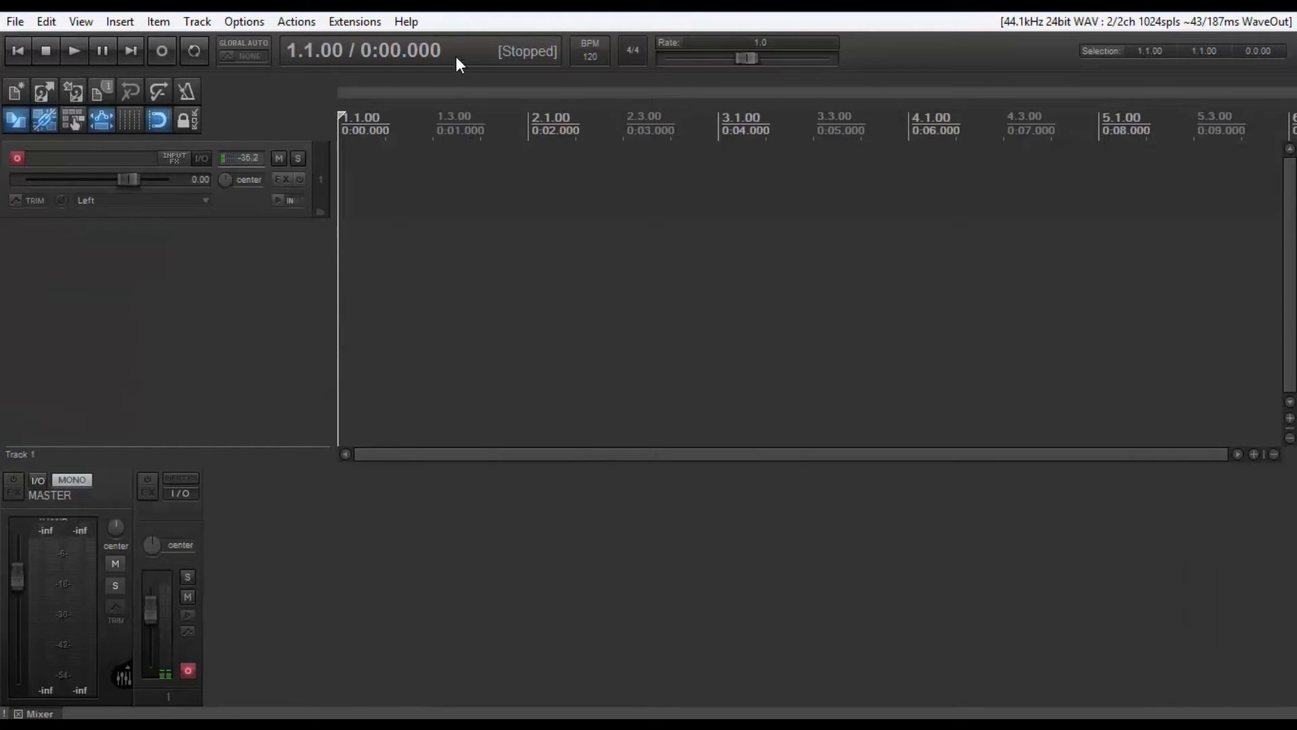
Step: Set the REAPER theme back to Default
click(242, 20)
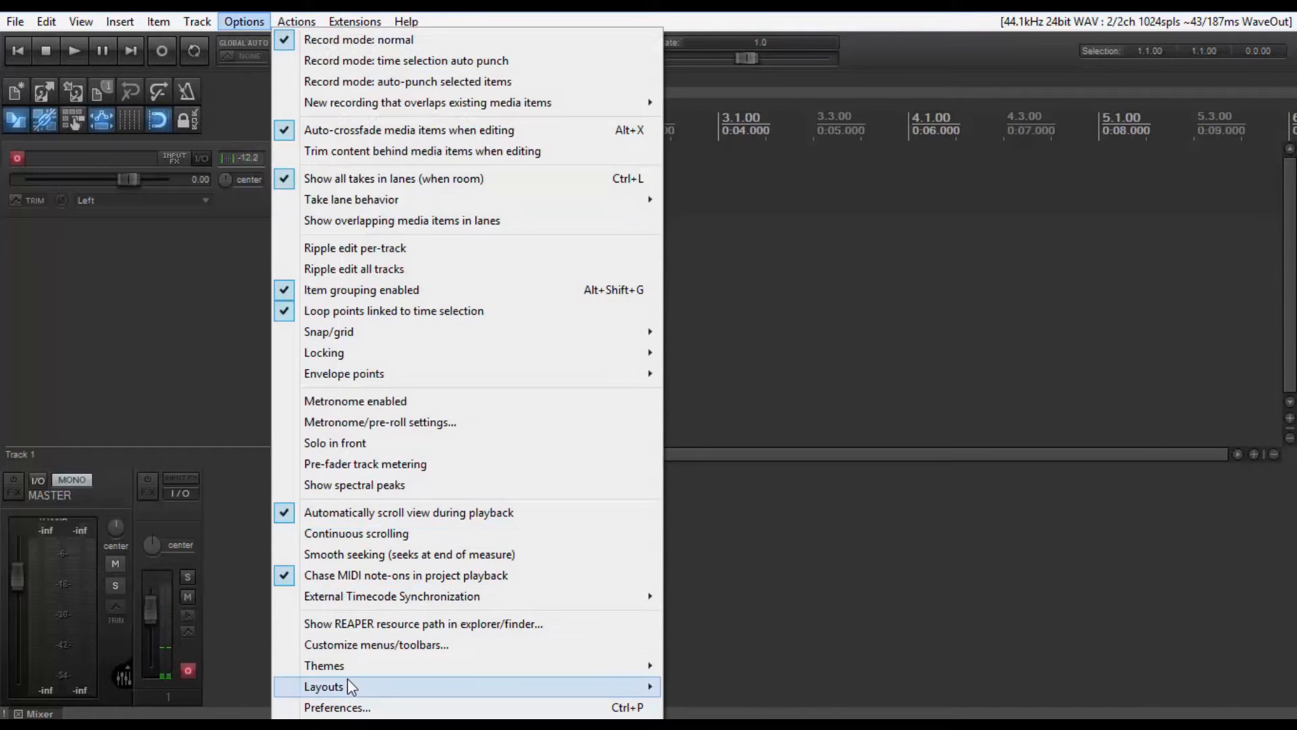
mouse_move(496, 665)
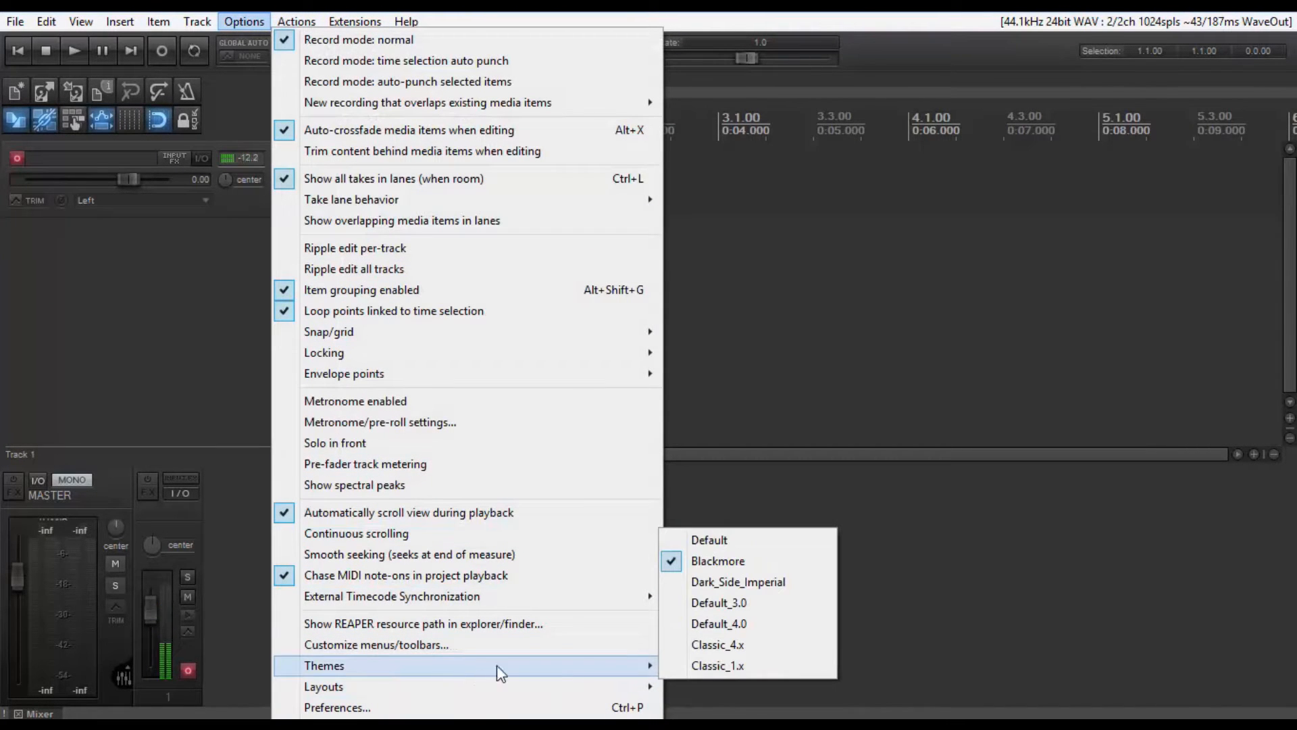
click(709, 541)
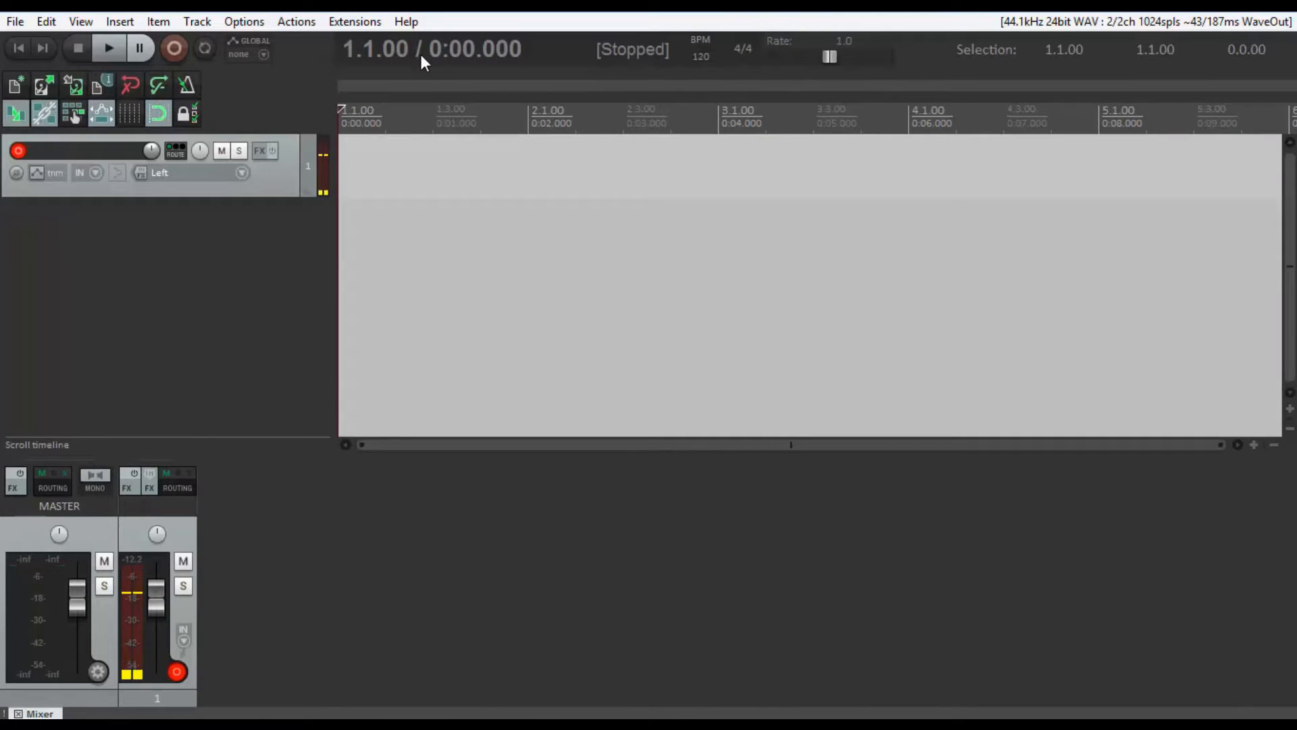
Step: Try the docked transport at the bottom of the main window, and return it to Below arrange (default)
right_click(935, 66)
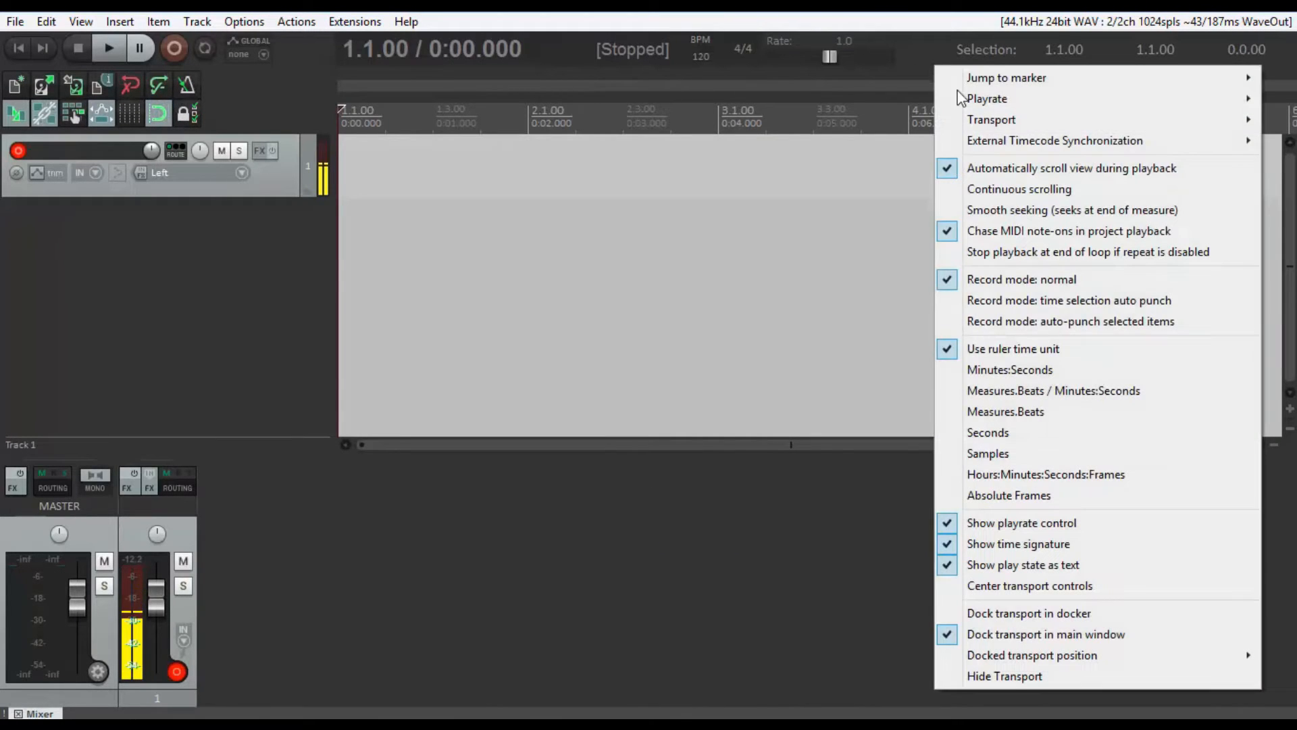
mouse_move(997, 659)
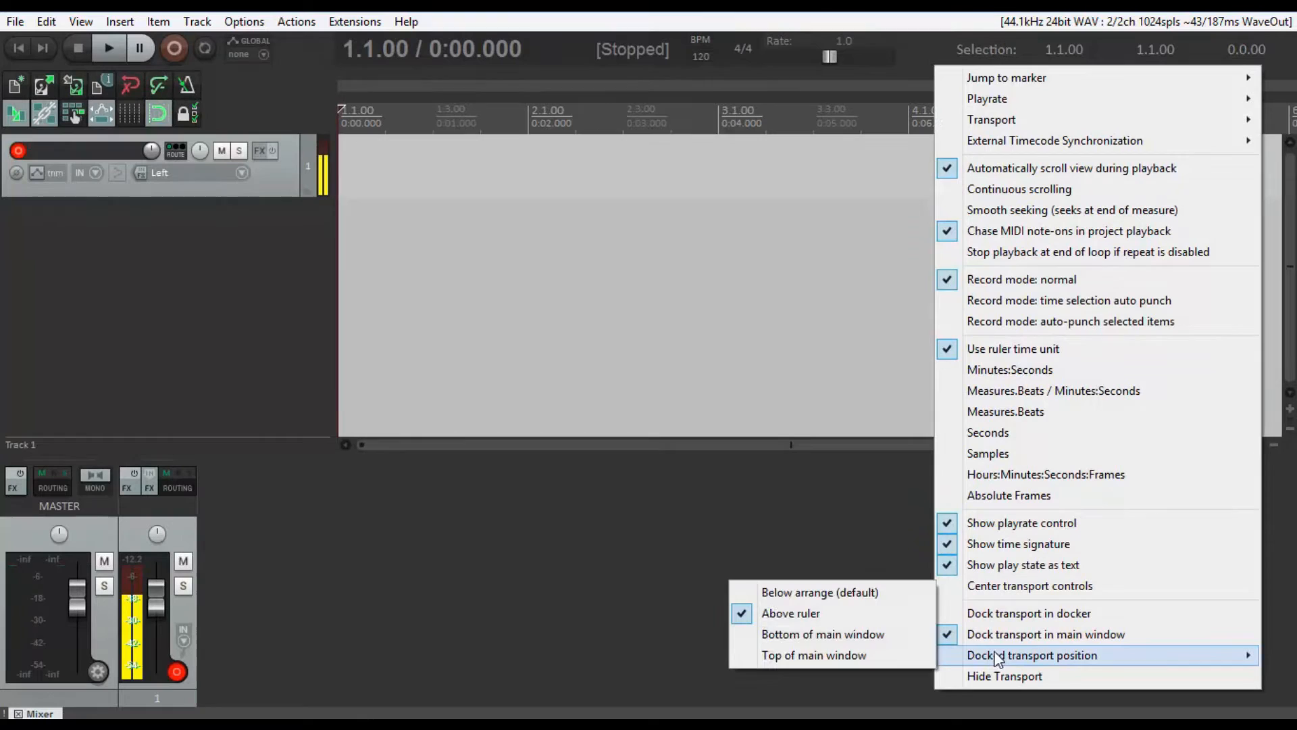
click(840, 636)
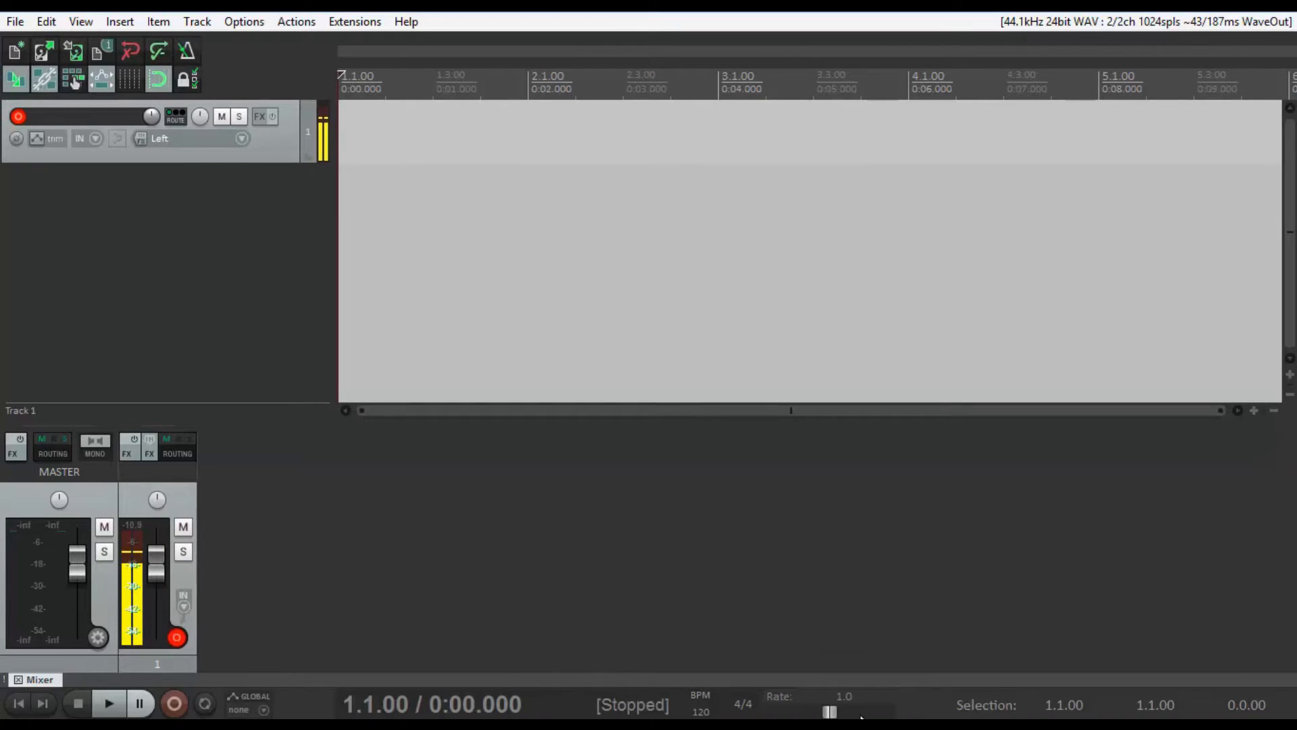
right_click(930, 702)
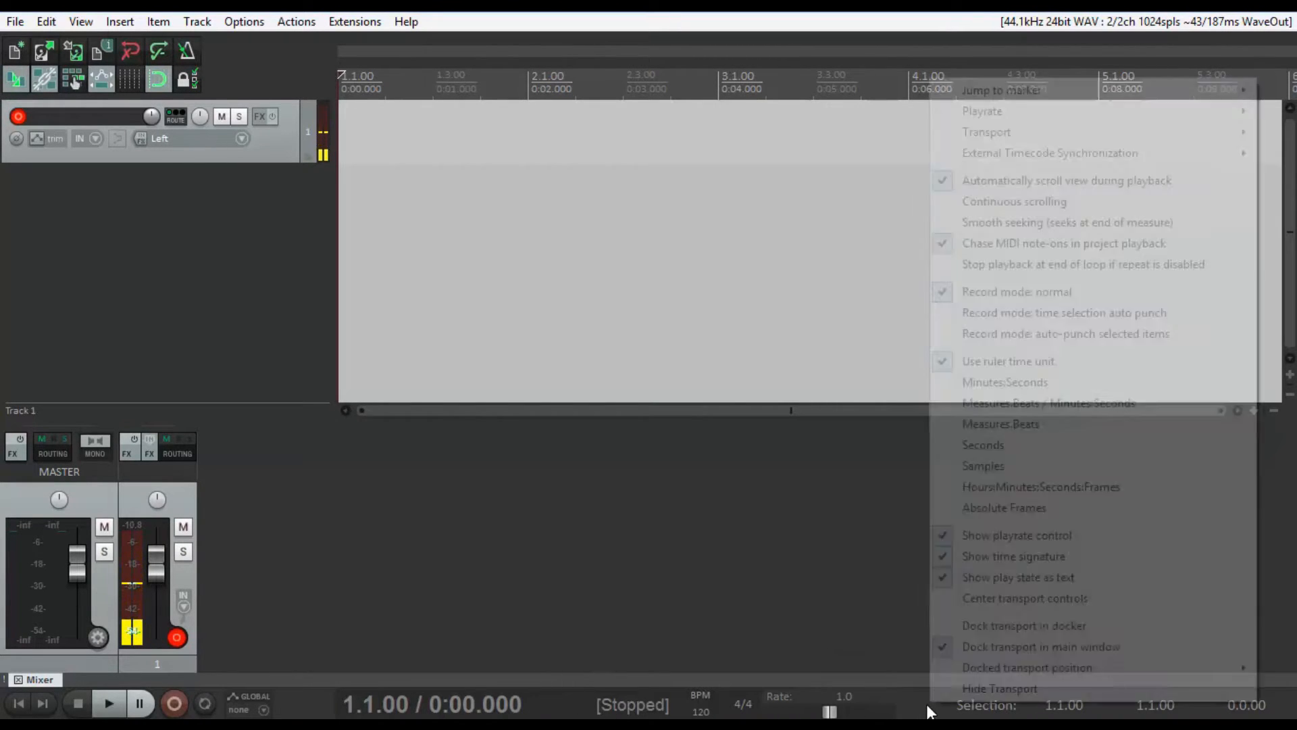
mouse_move(966, 669)
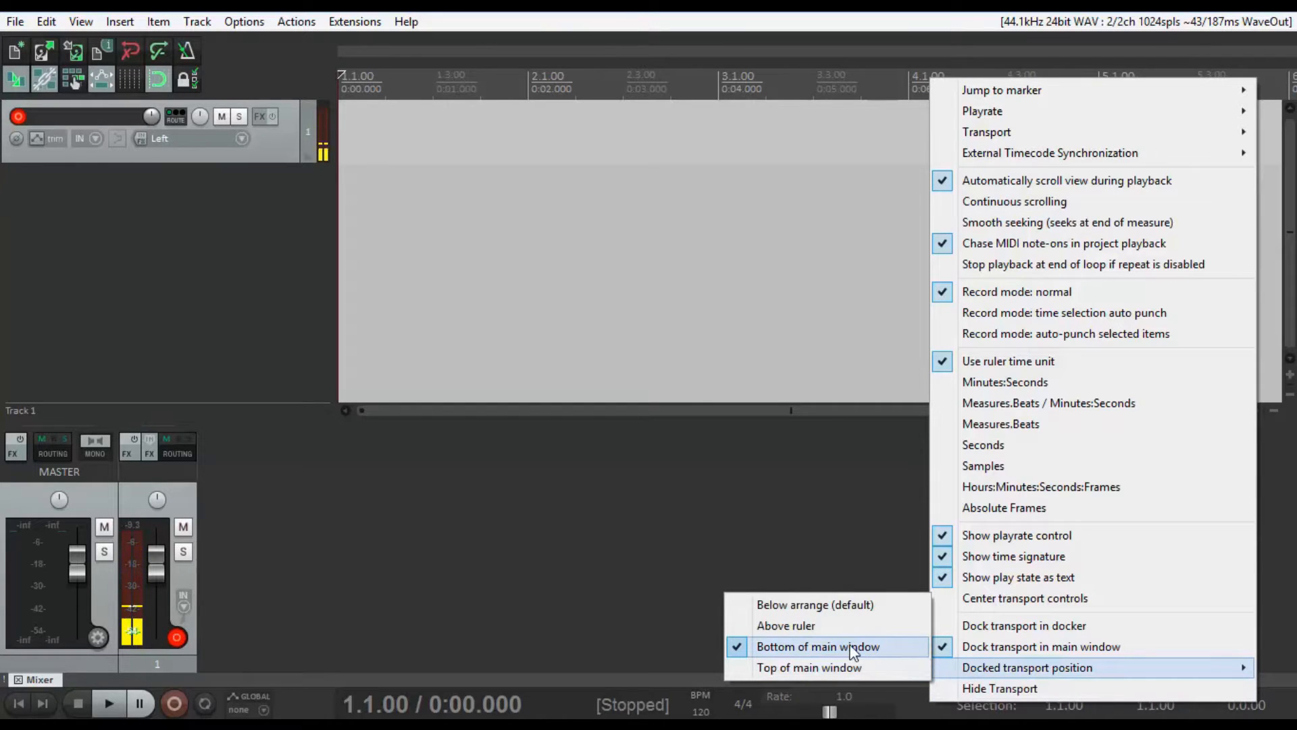
click(797, 607)
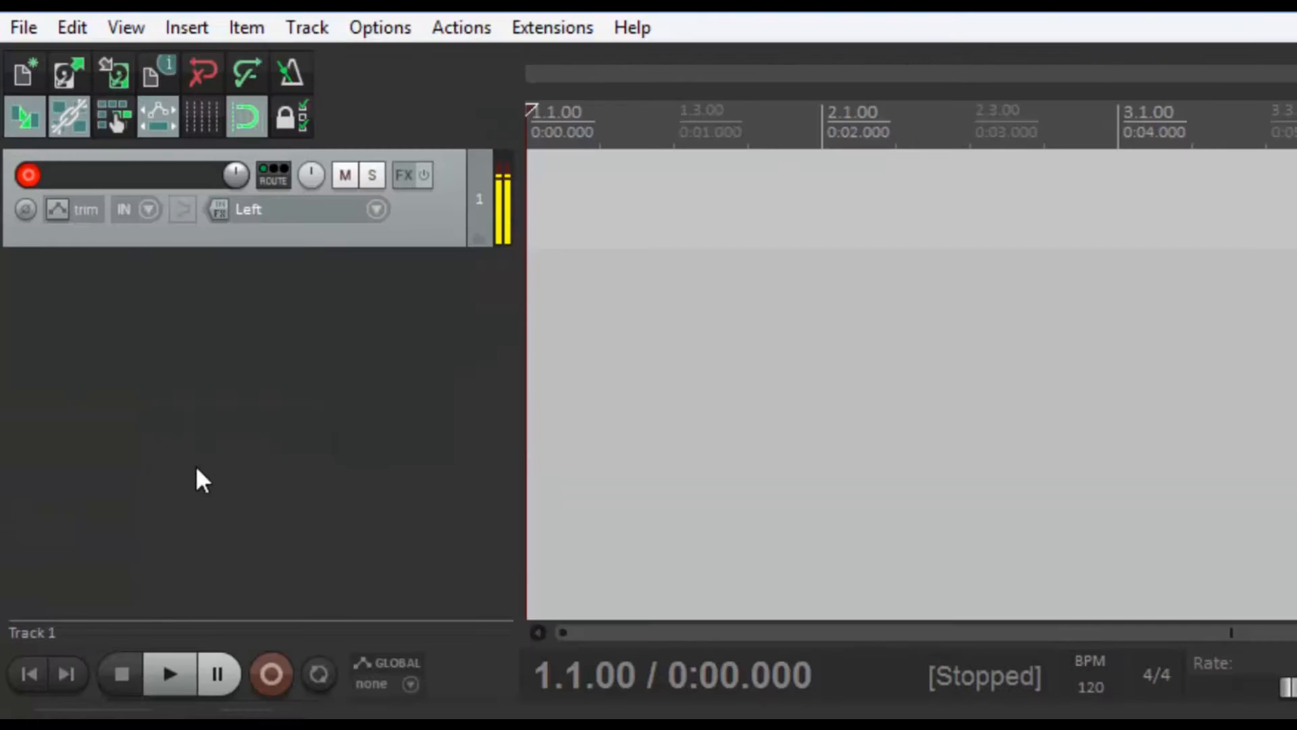
Step: Record a brief test take on the armed track and delete the recorded item
click(273, 671)
click(273, 672)
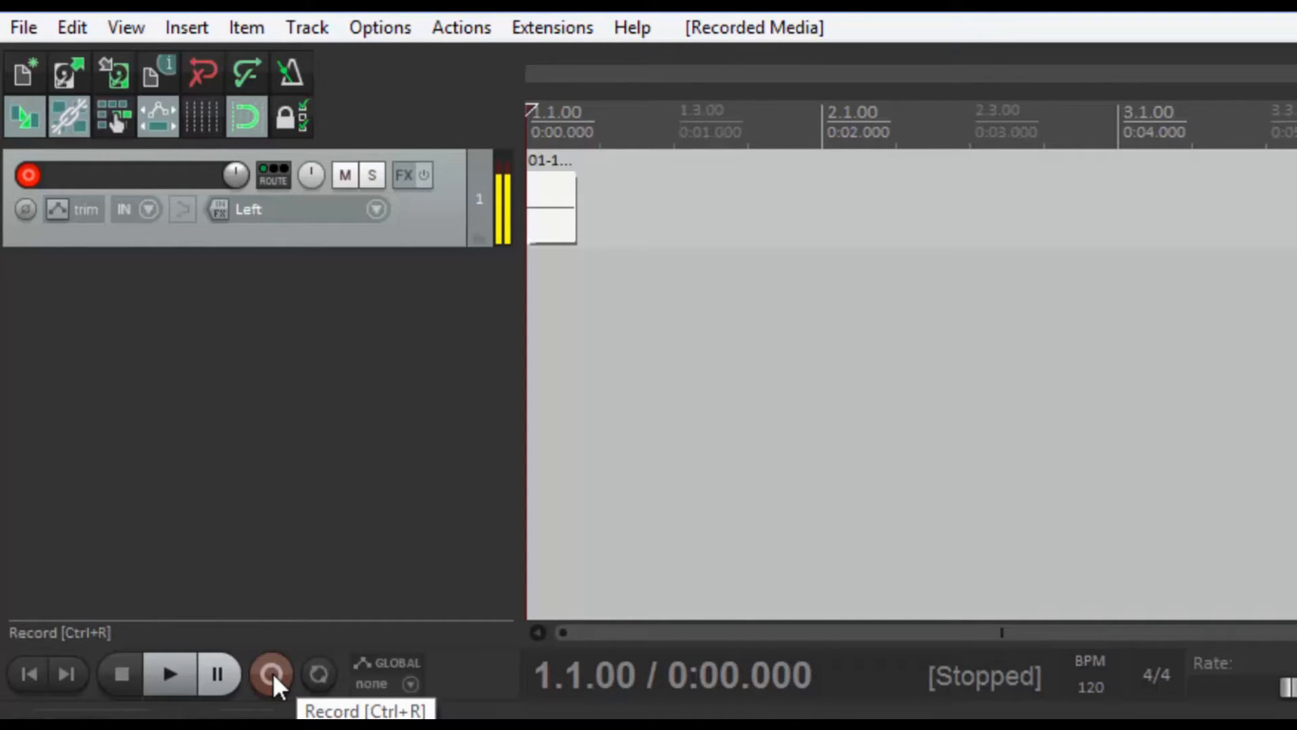
click(561, 221)
right_click(566, 232)
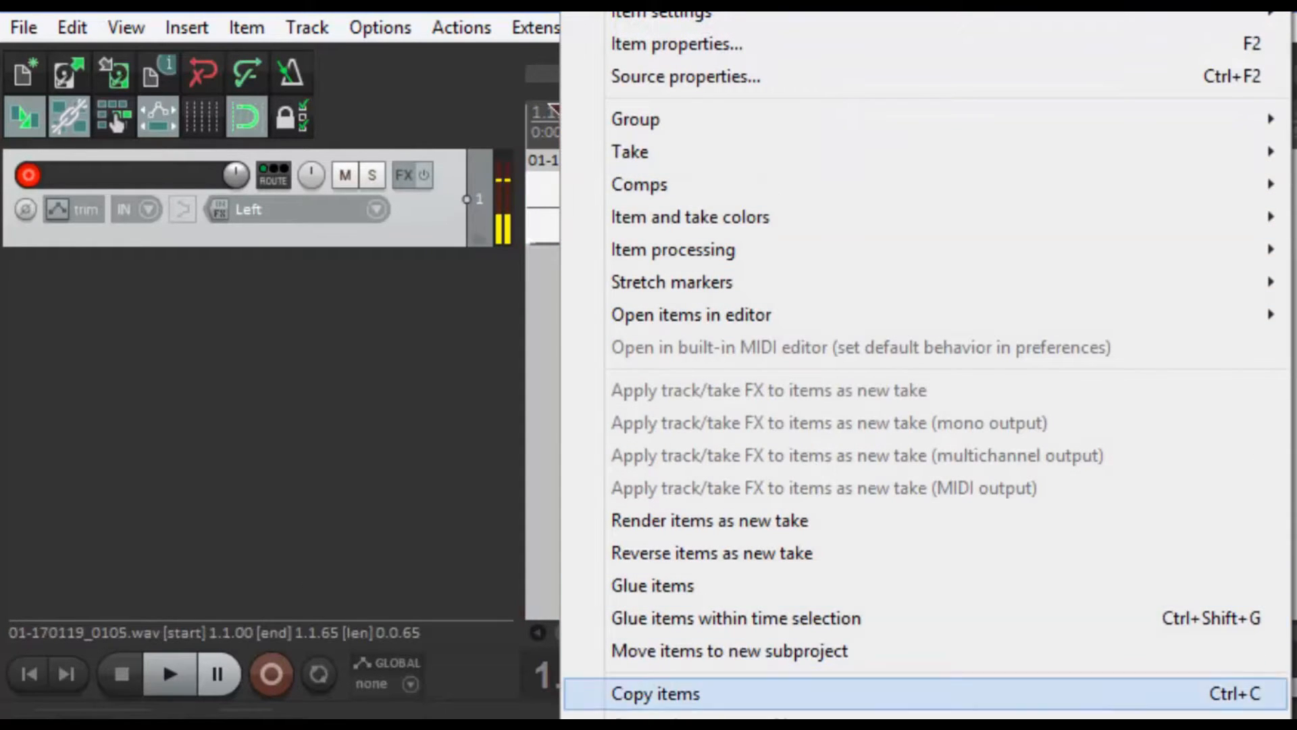
key(Delete)
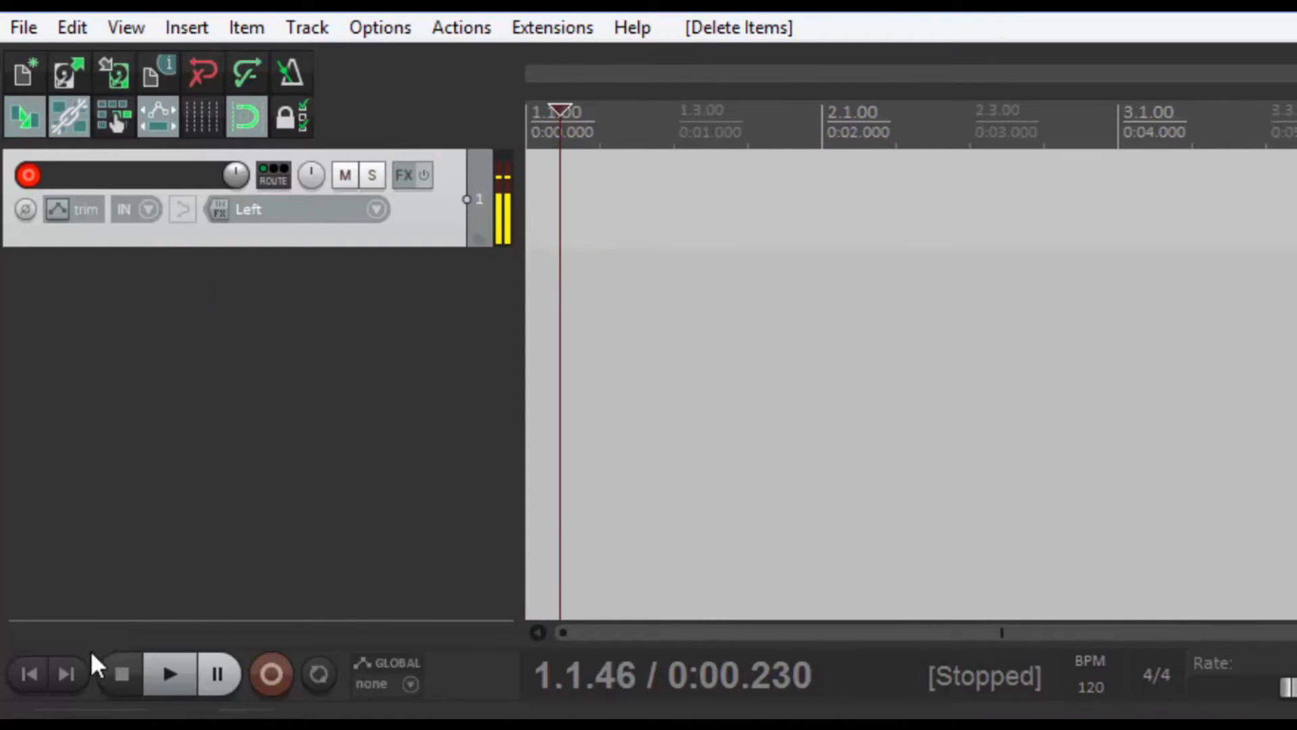
Step: Record a new take of about 15 seconds on the armed track from the start of the project
click(28, 673)
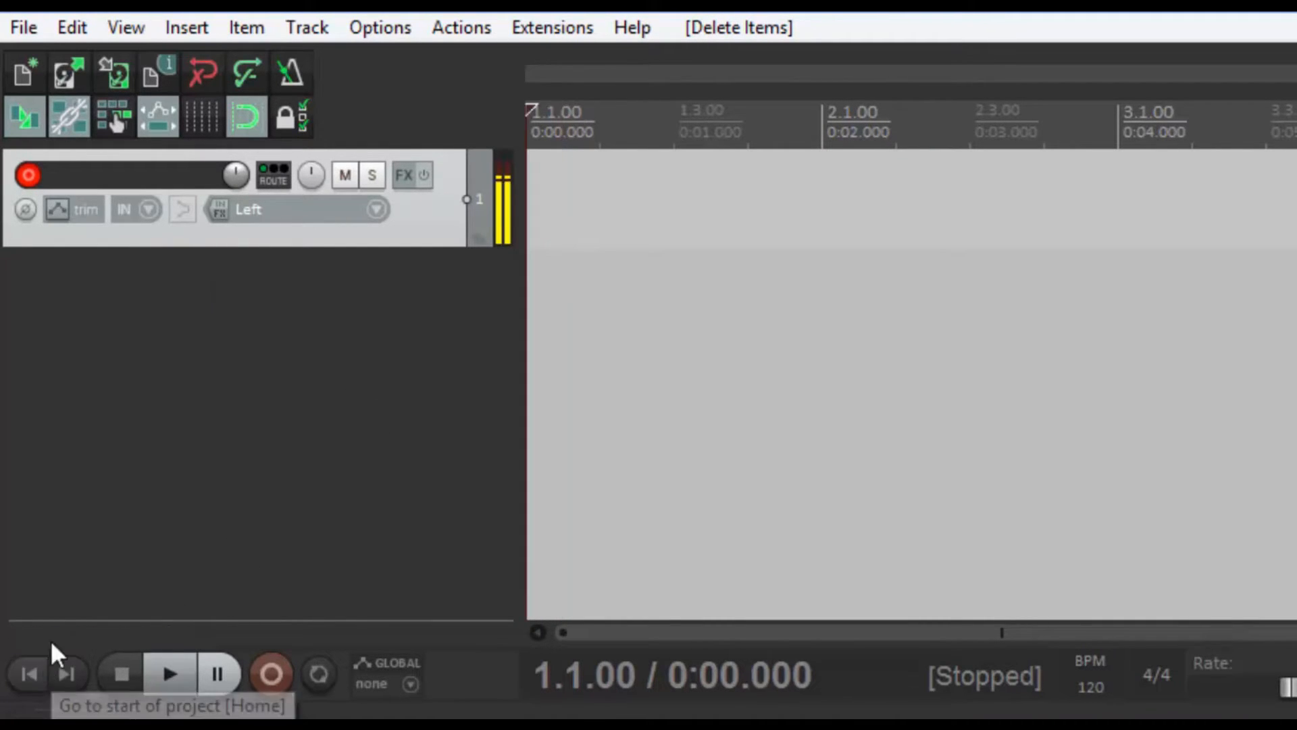
click(276, 671)
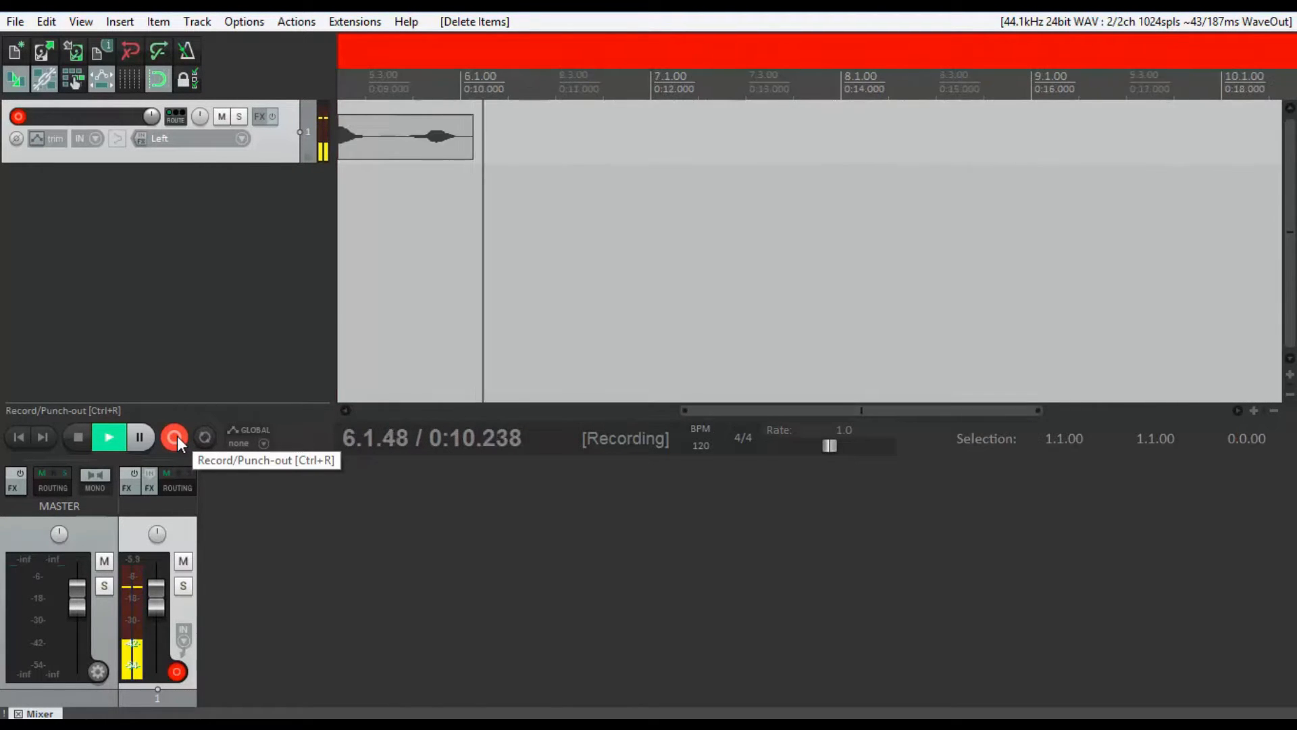
click(74, 433)
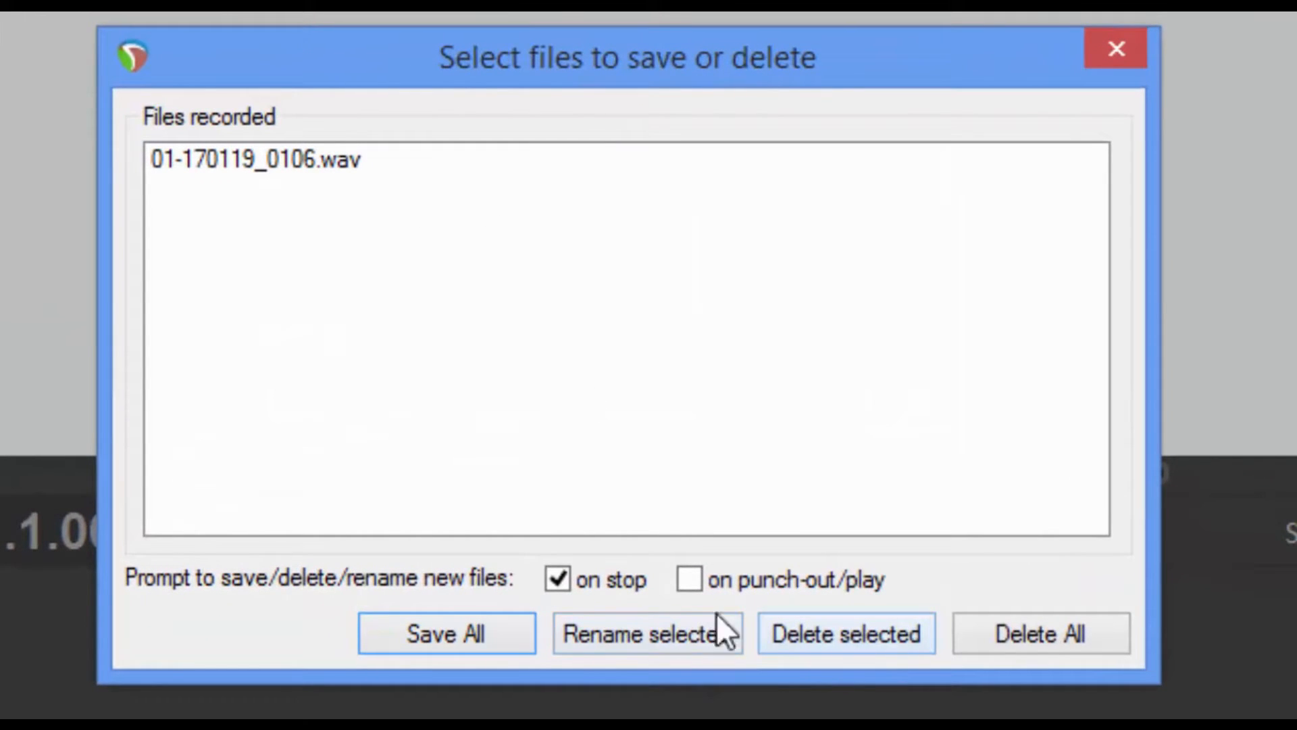
Step: Rename the recorded WAV file to "My-Podast" and save it with the project
click(295, 162)
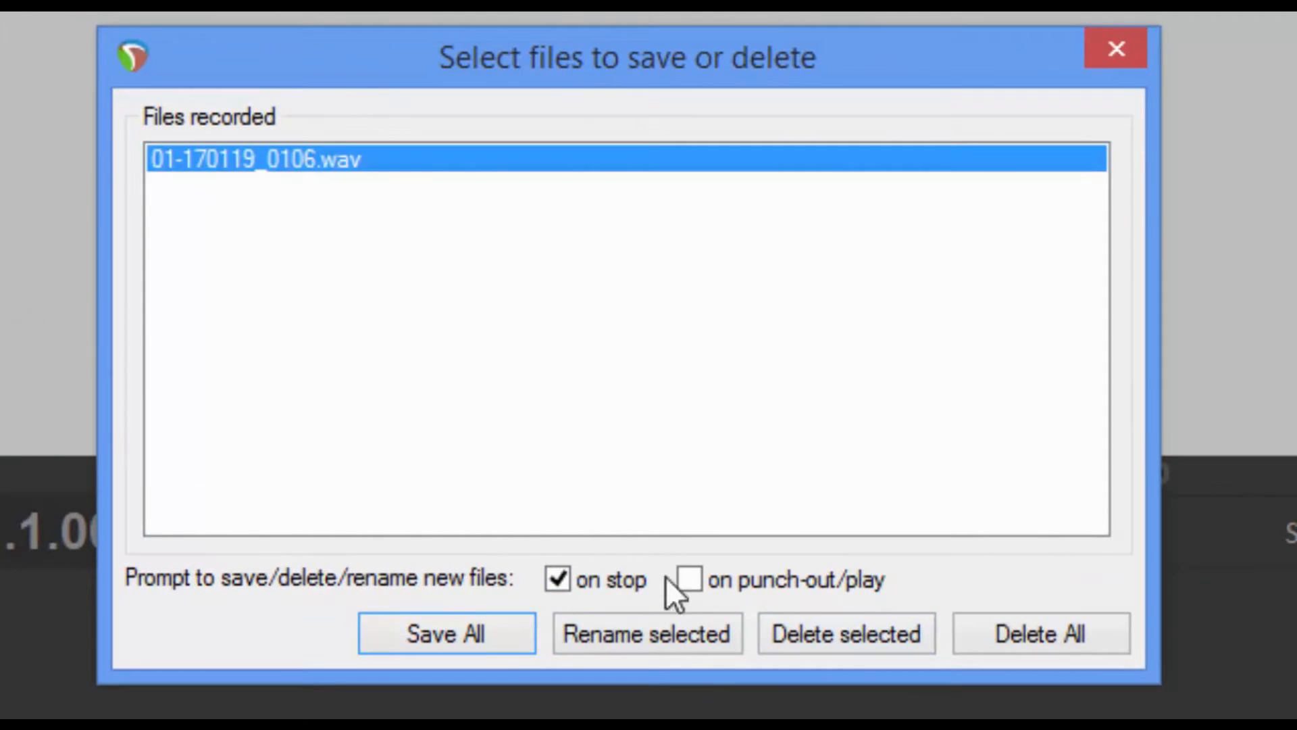
click(635, 638)
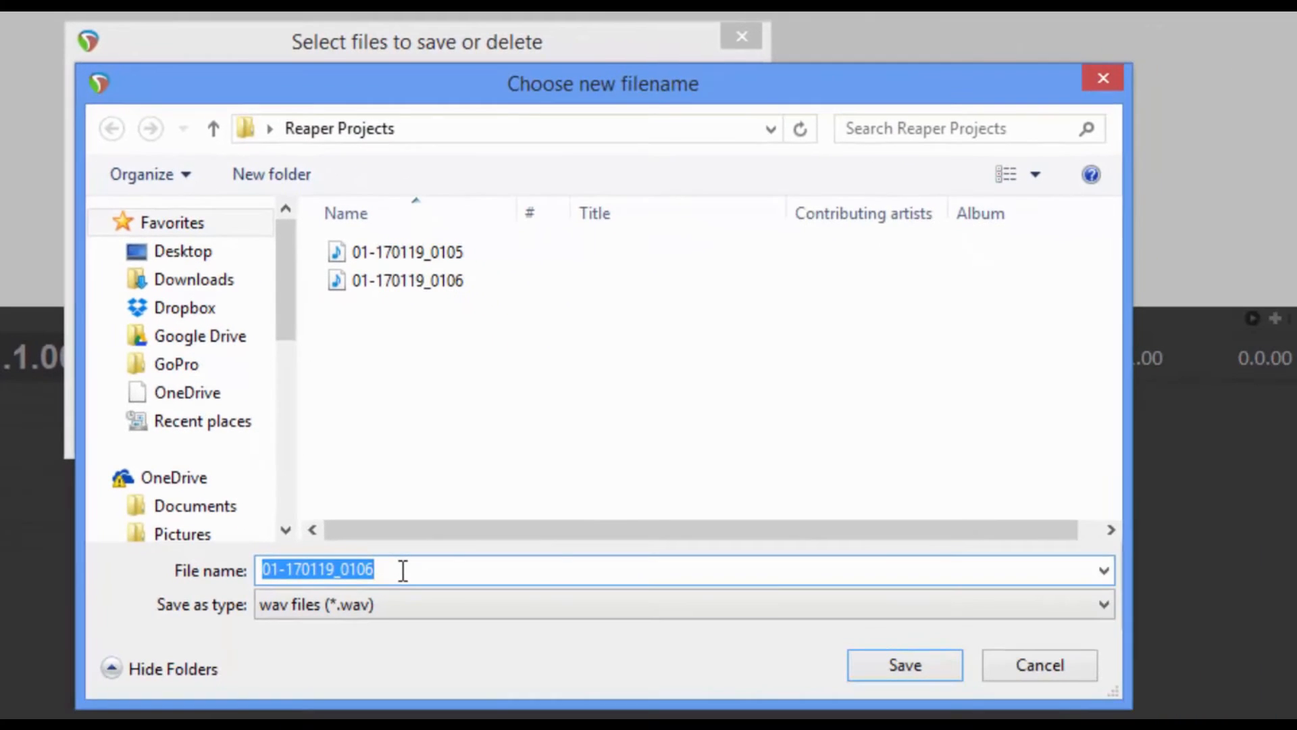
text(My=)
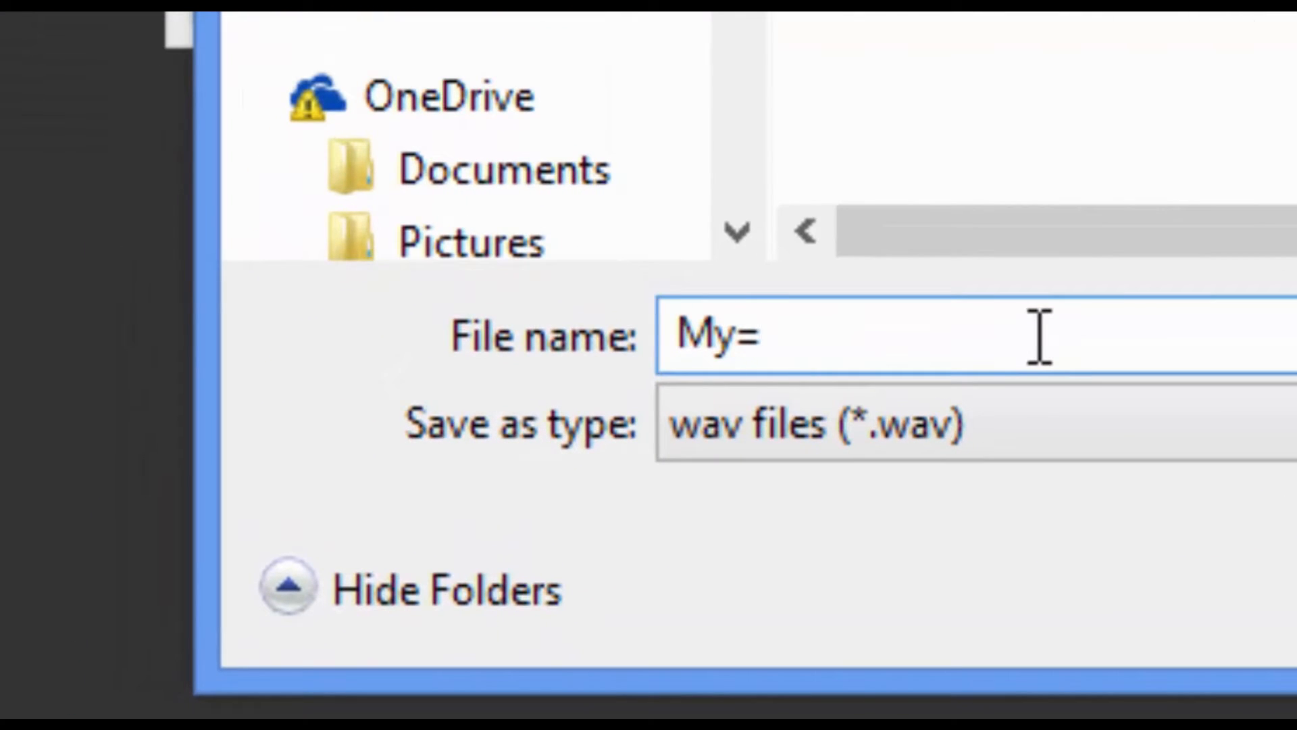
key(BackSpace)
text(-Podast)
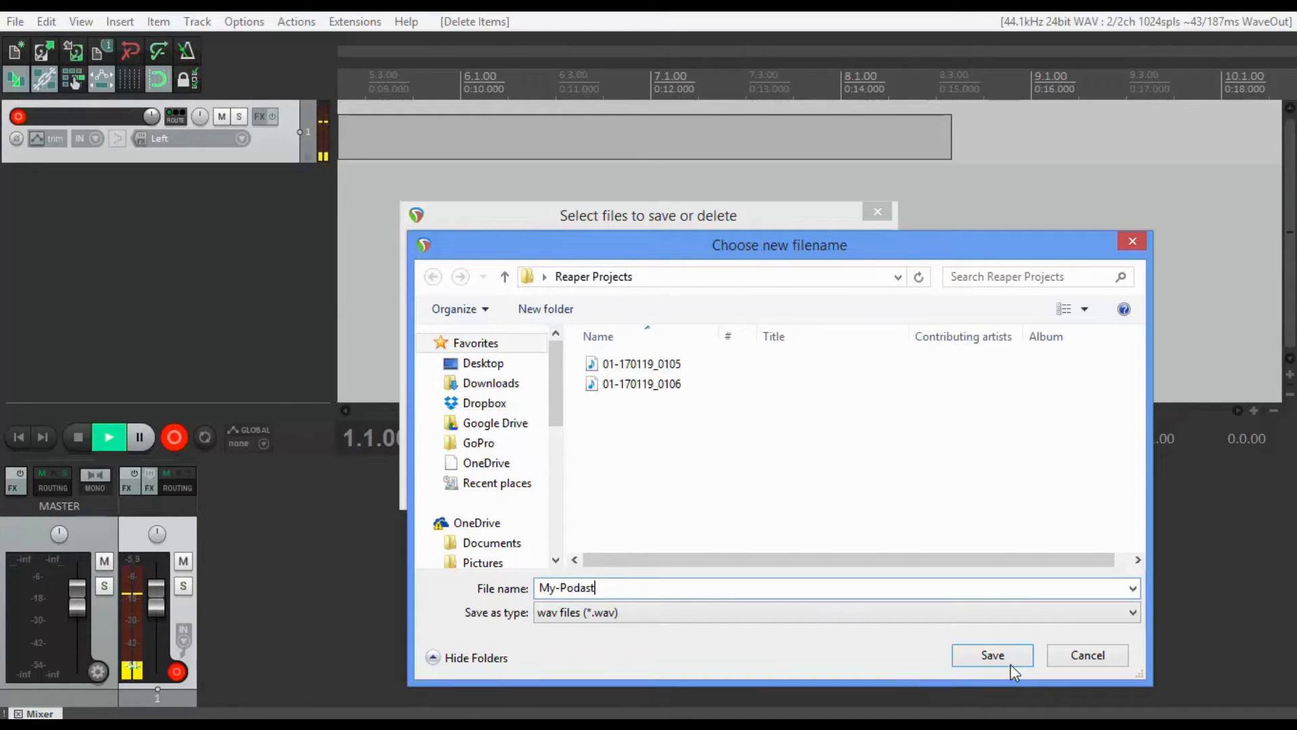
click(991, 657)
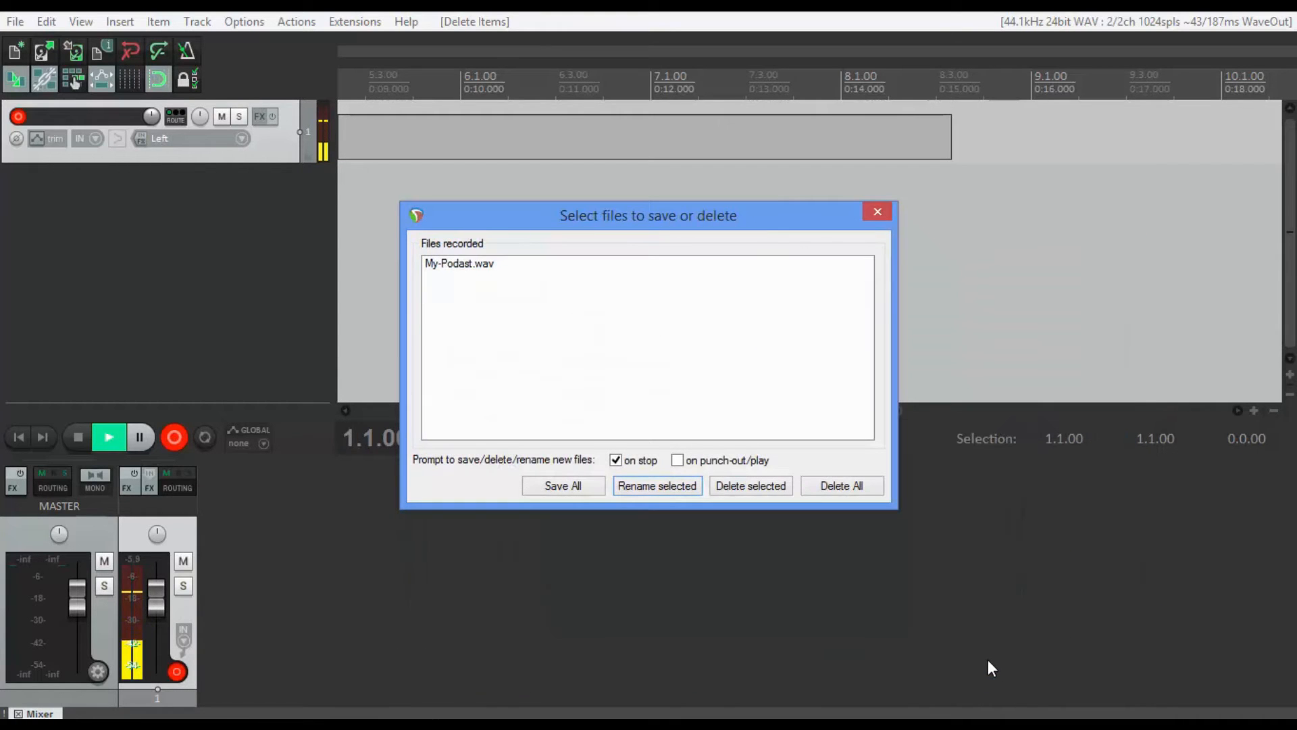
click(562, 485)
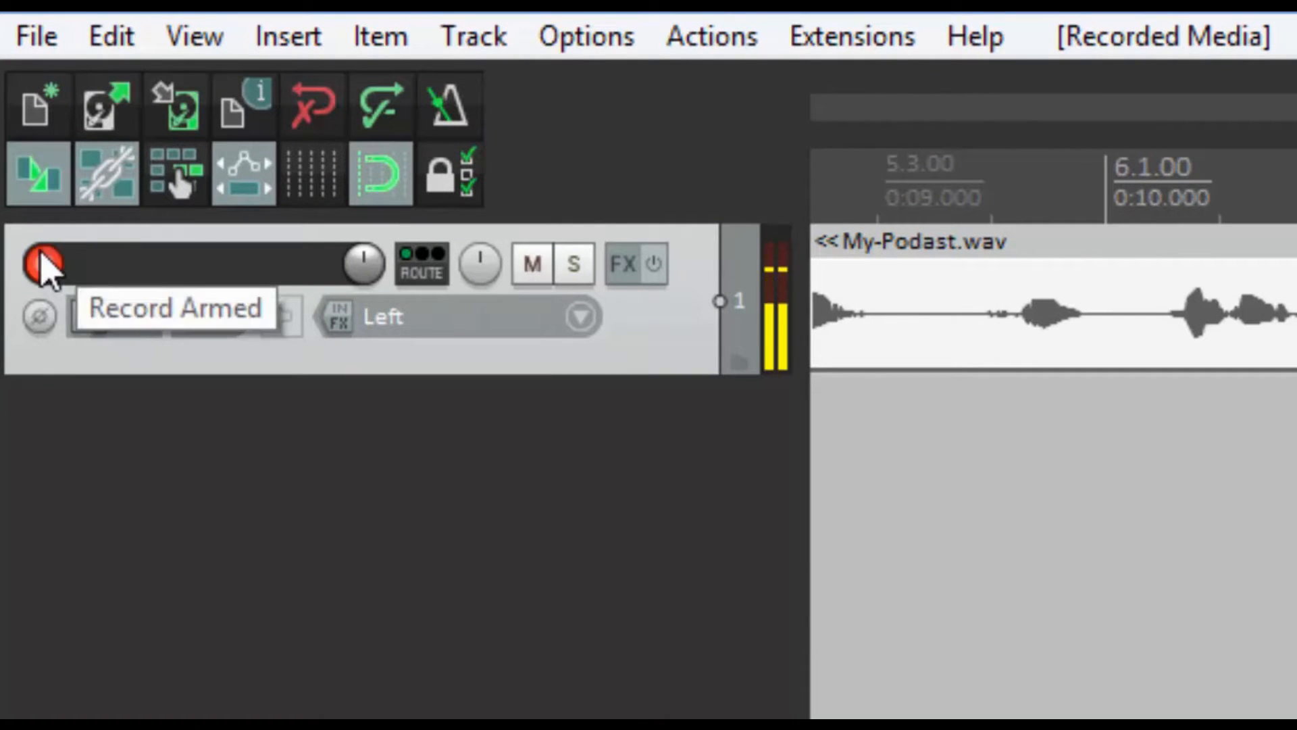
Step: Disarm the track for recording and inspect the recorded waveform around the pause at about 6 seconds
click(42, 264)
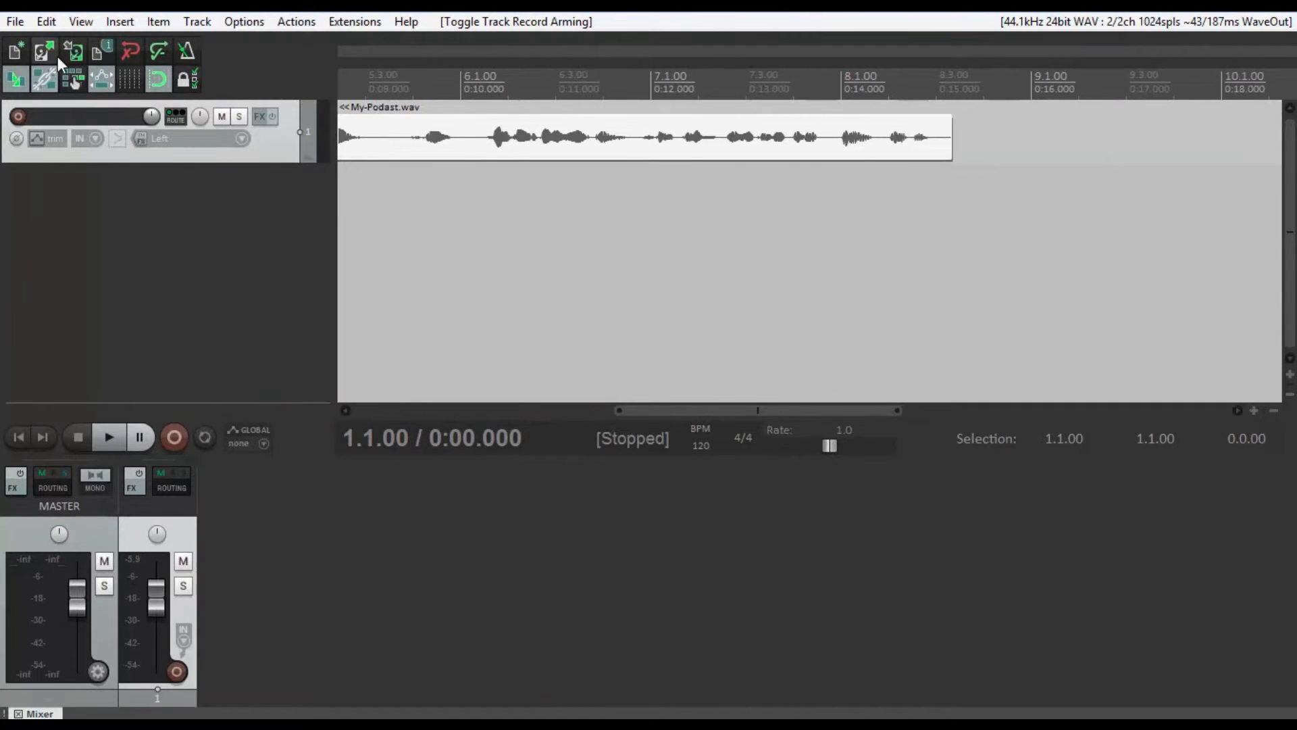
click(18, 436)
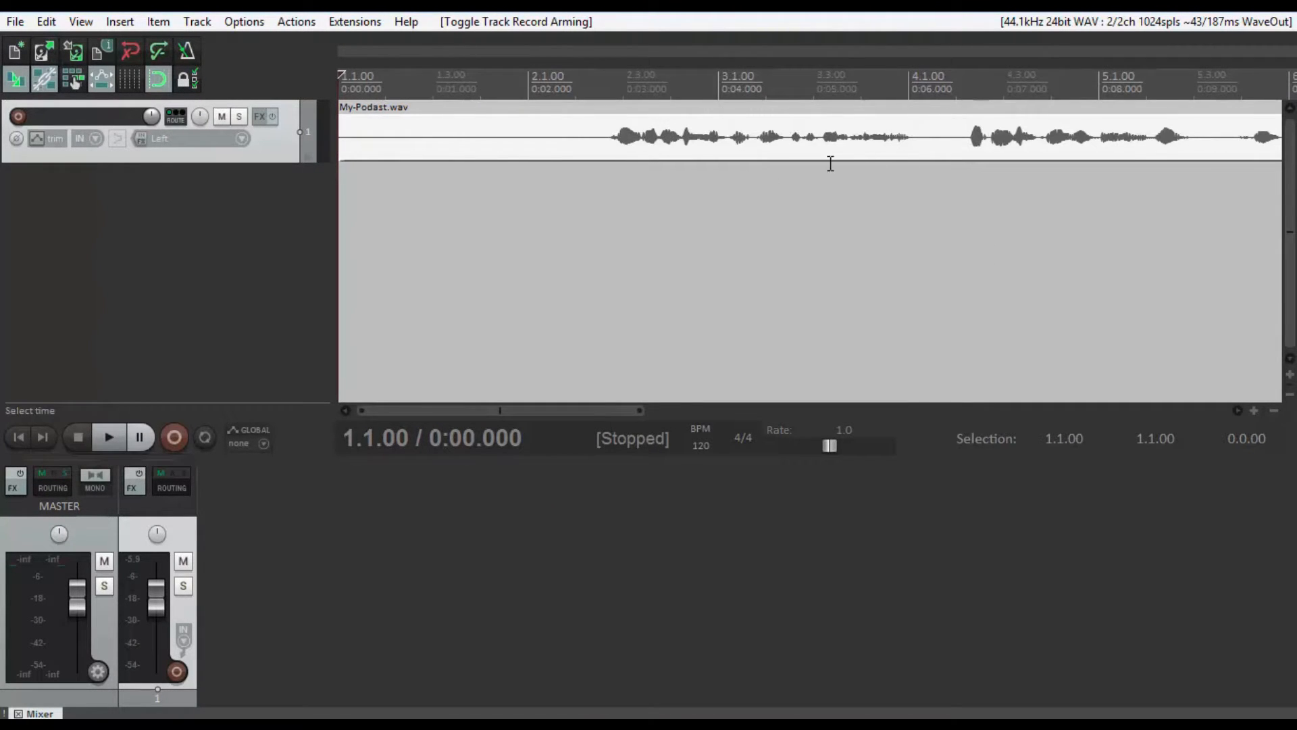
click(941, 145)
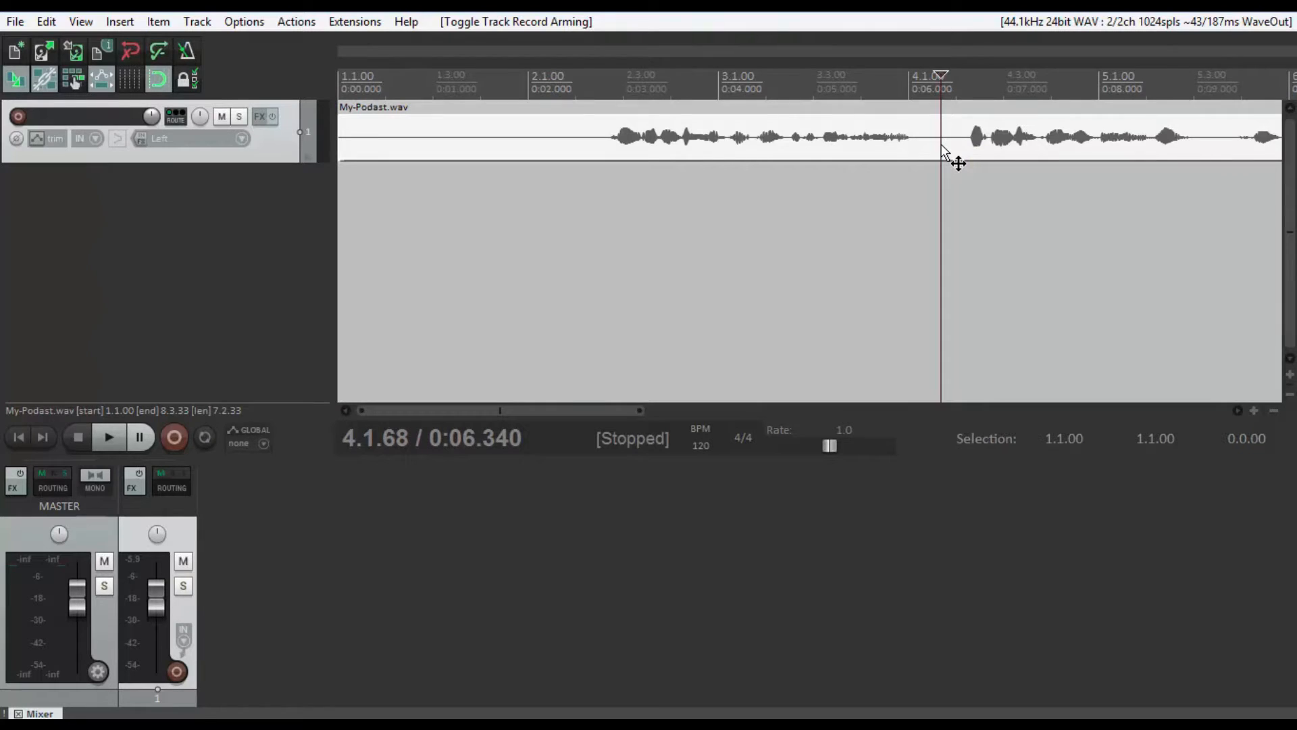
scroll(943, 145, down, 6)
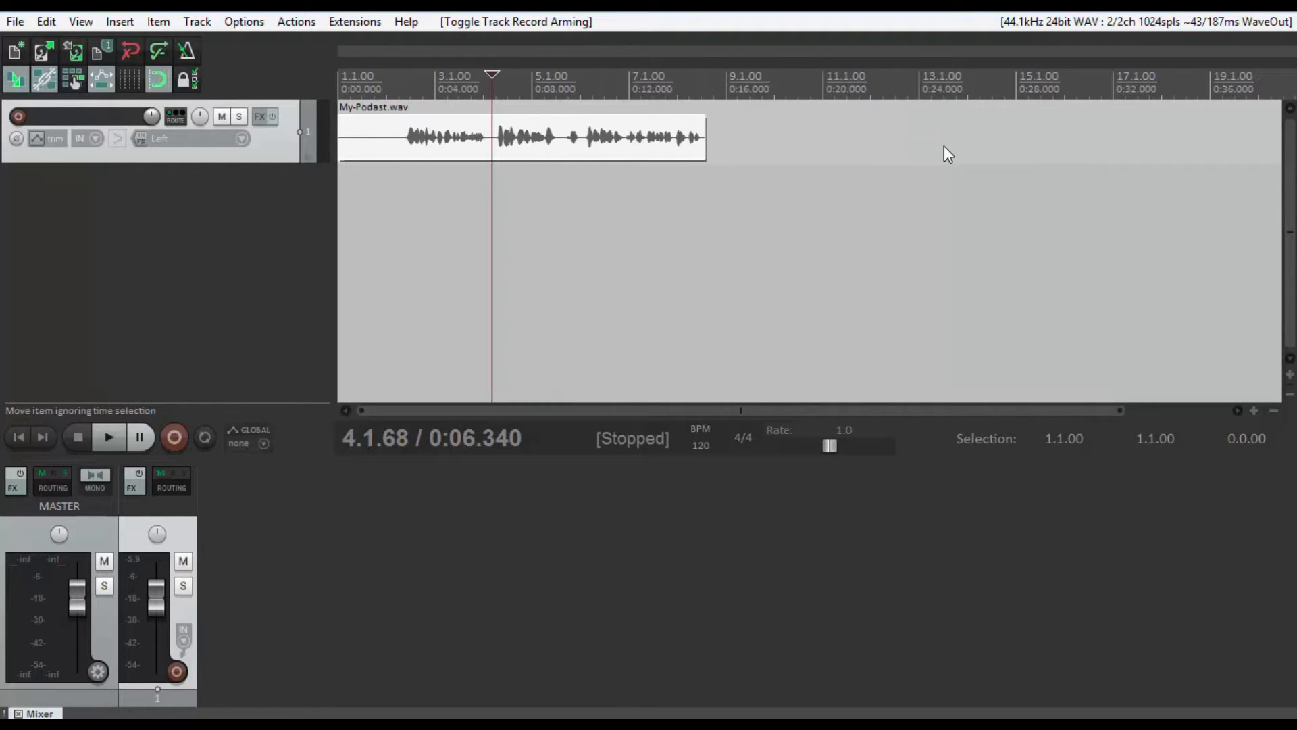
scroll(943, 145, up, 15)
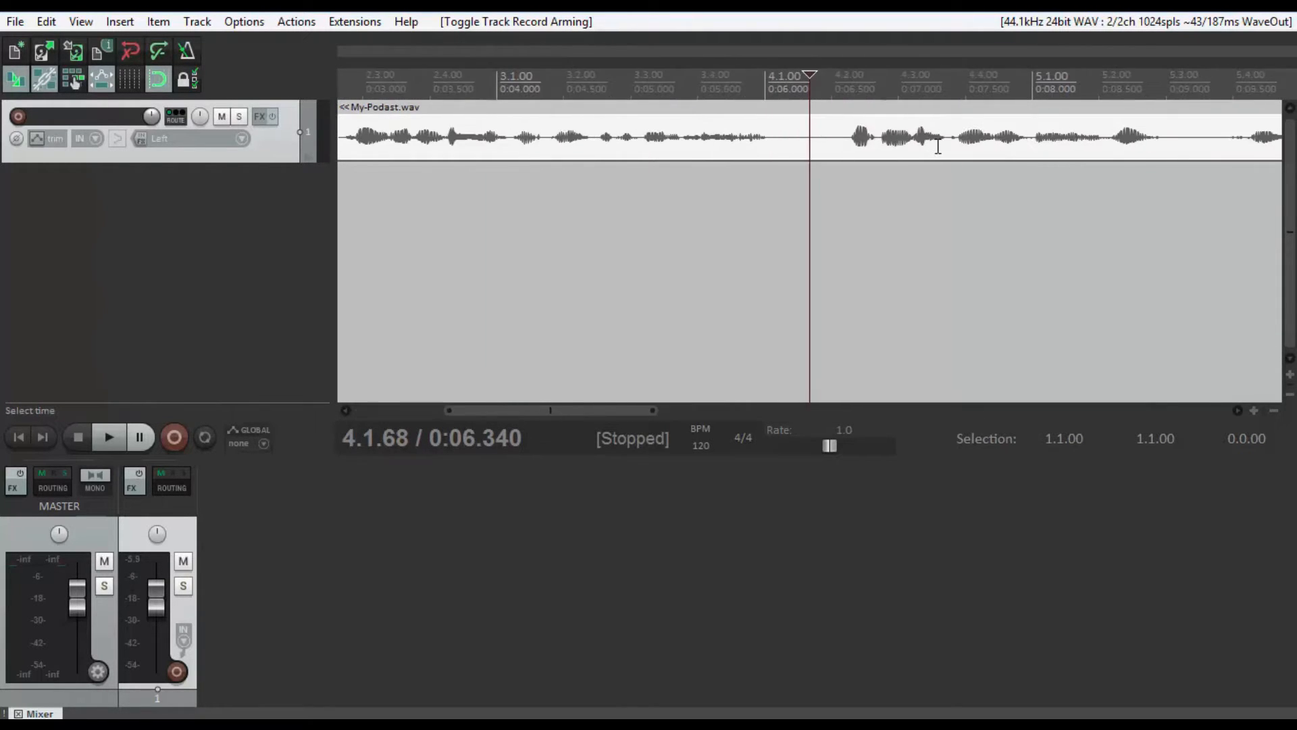
scroll(939, 149, up, 5)
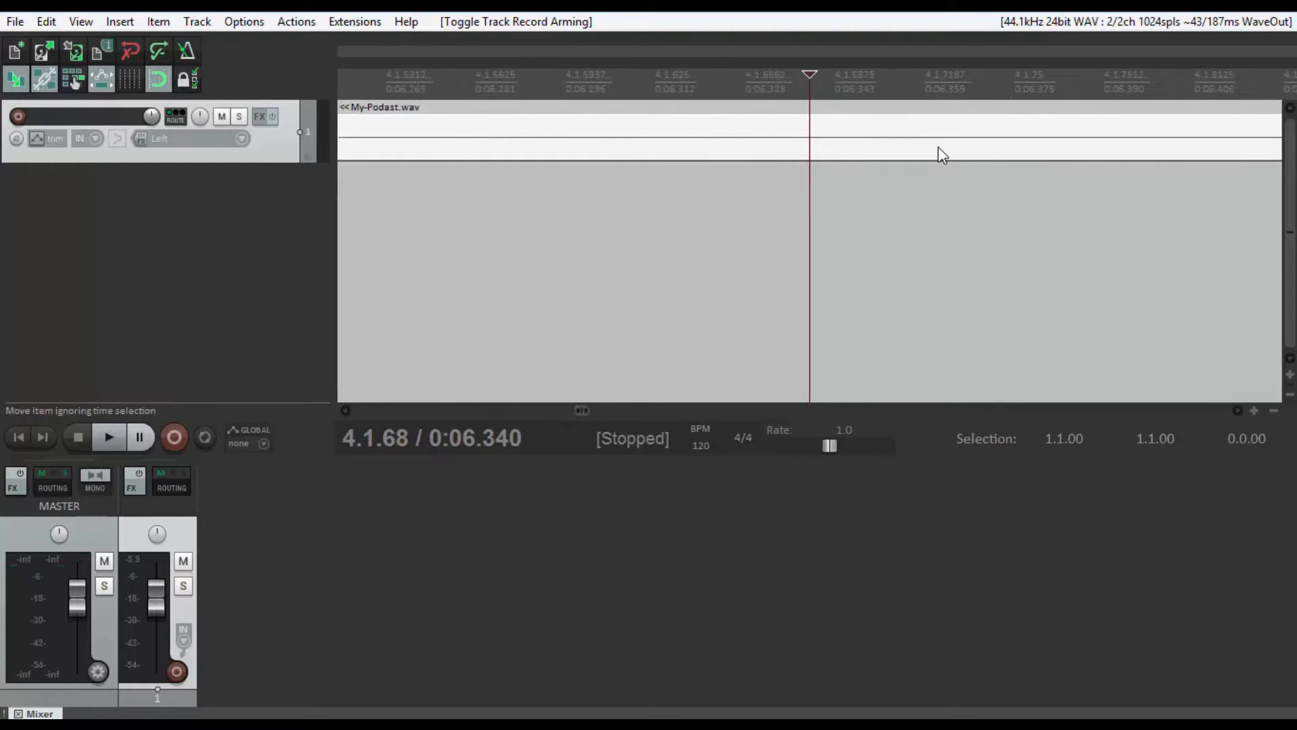
scroll(943, 156, down, 8)
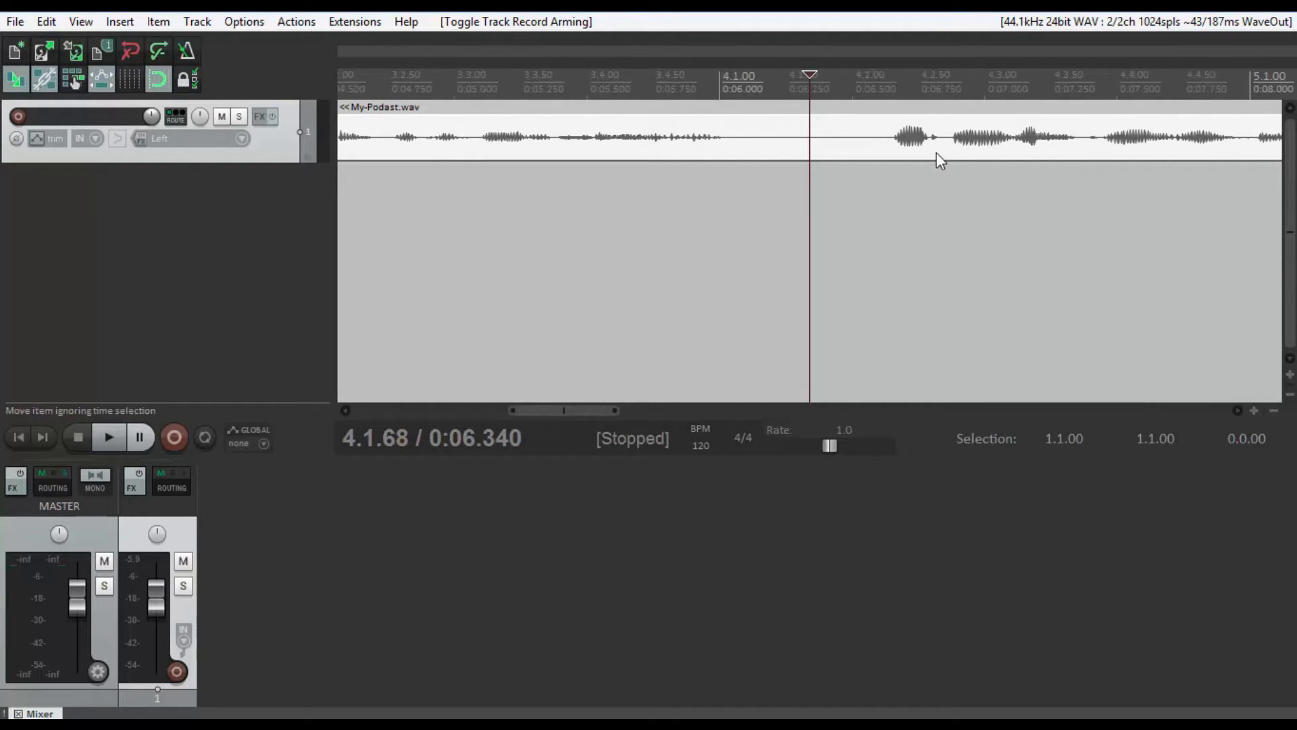
scroll(939, 160, up, 2)
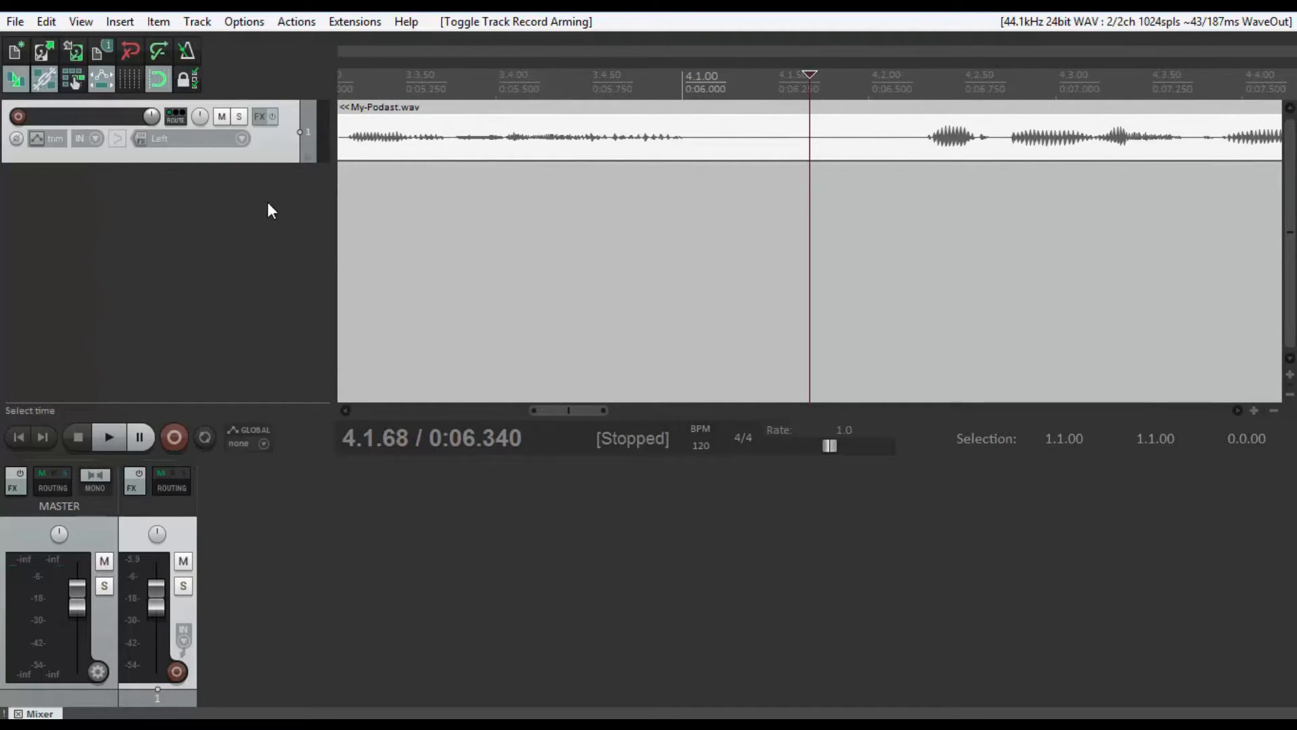
Step: Enlarge the track's height to examine the waveform's quiet opening, and reduce the track to a medium height
drag(270, 163, 235, 389)
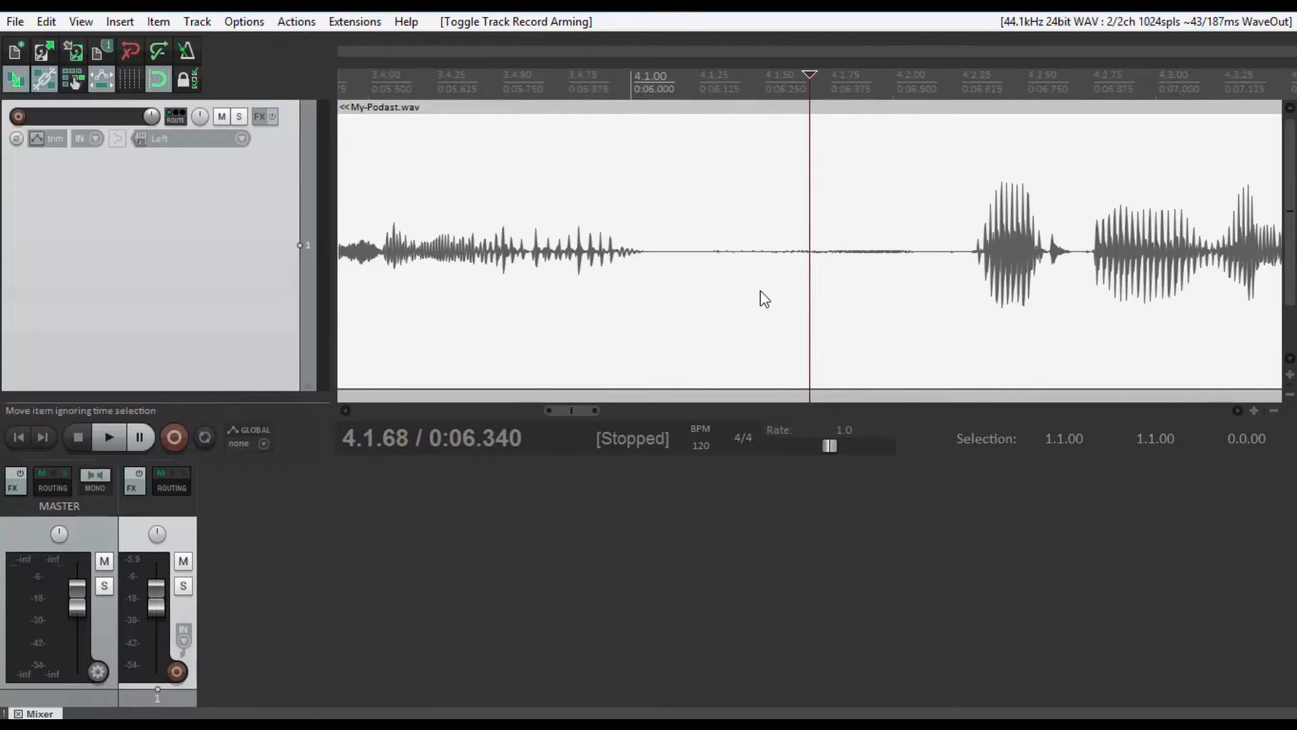
scroll(761, 297, down, 5)
scroll(751, 294, down, 3)
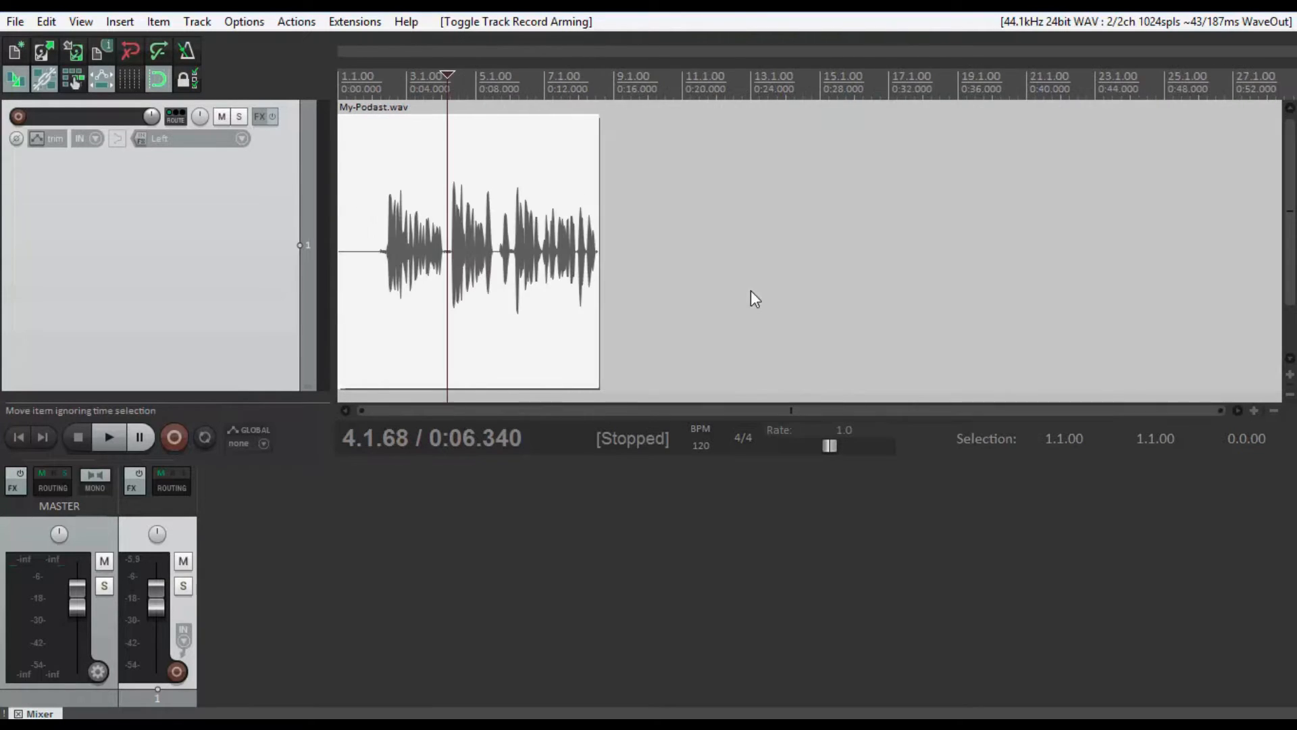
scroll(730, 293, up, 3)
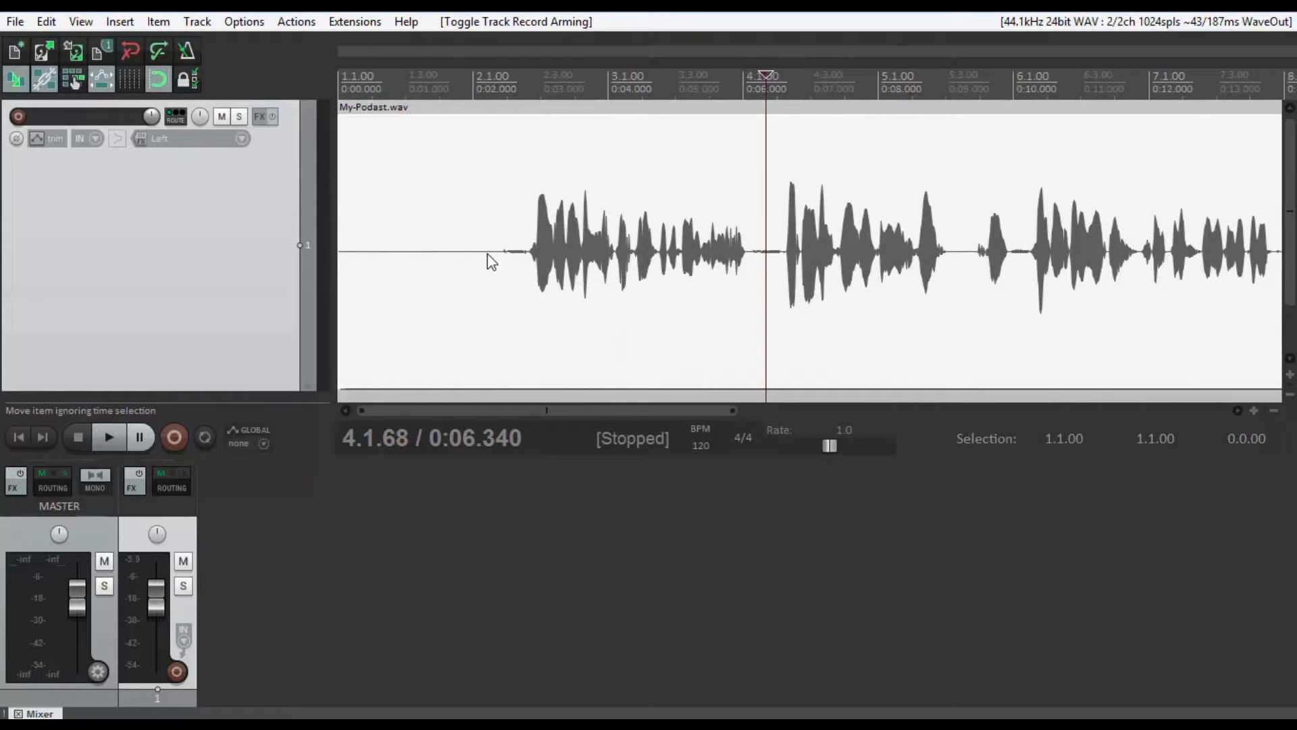
click(489, 257)
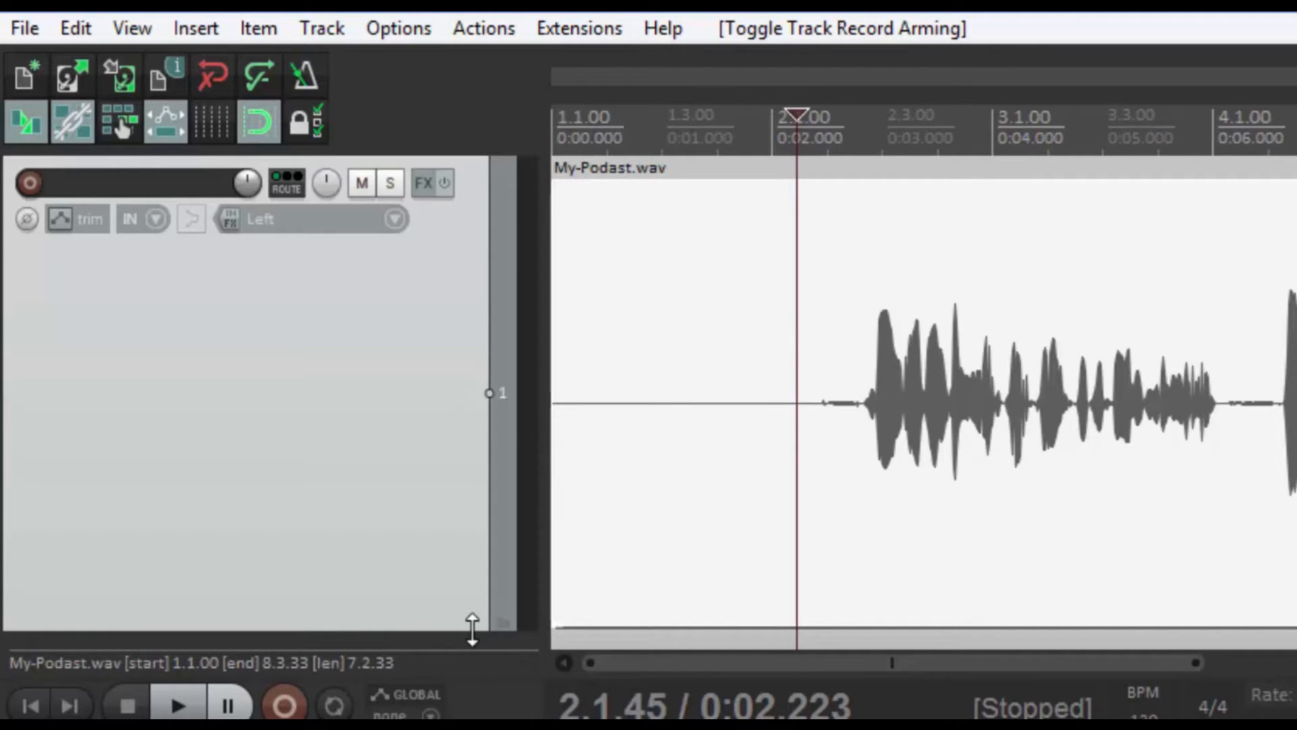
drag(472, 630, 478, 414)
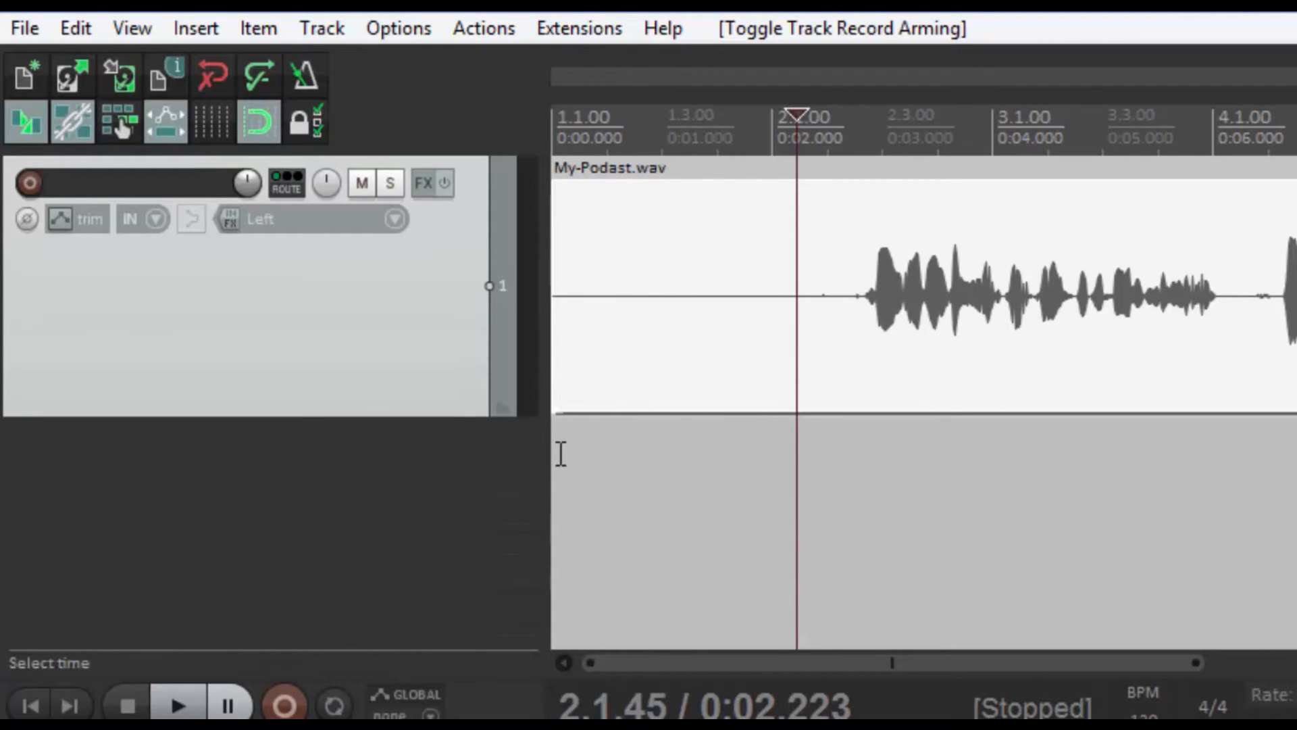
Step: Select the silent opening from 1.1.11 to 2.1.00, turn on repeat, and play the room noise in a loop
drag(561, 454, 774, 459)
click(619, 233)
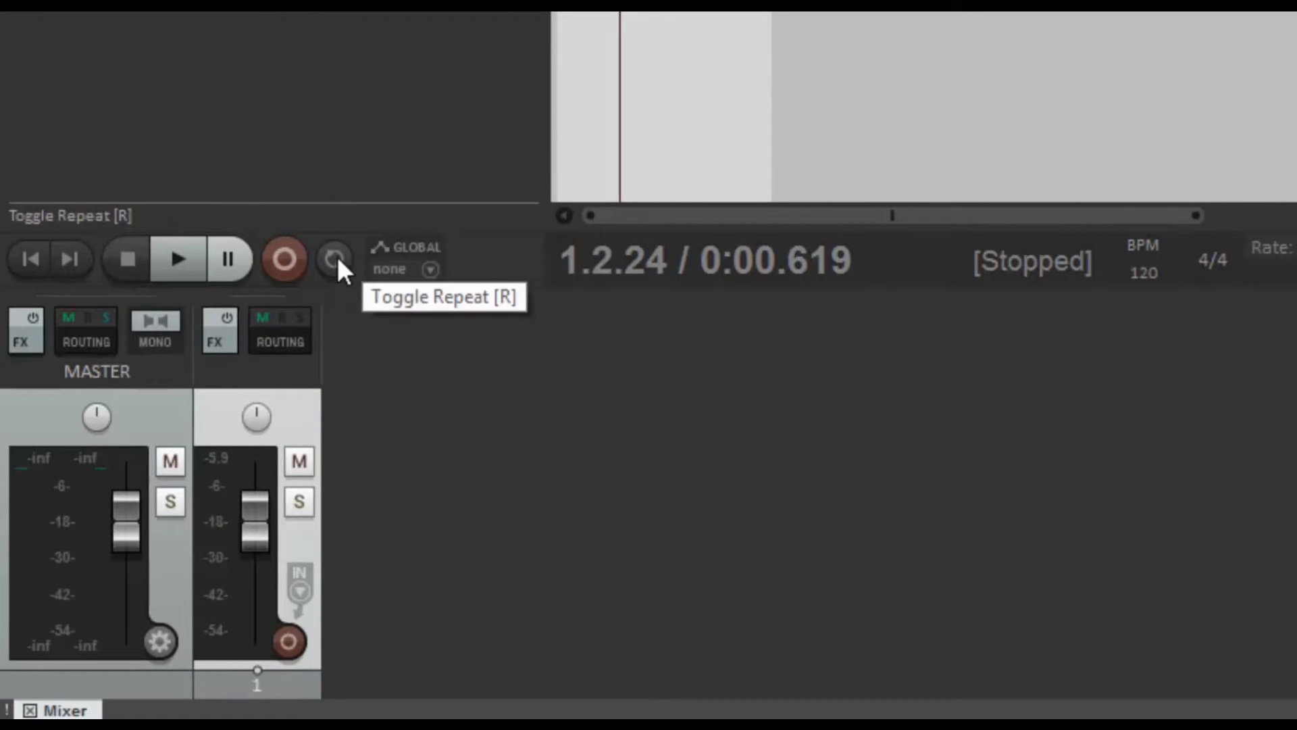
click(335, 259)
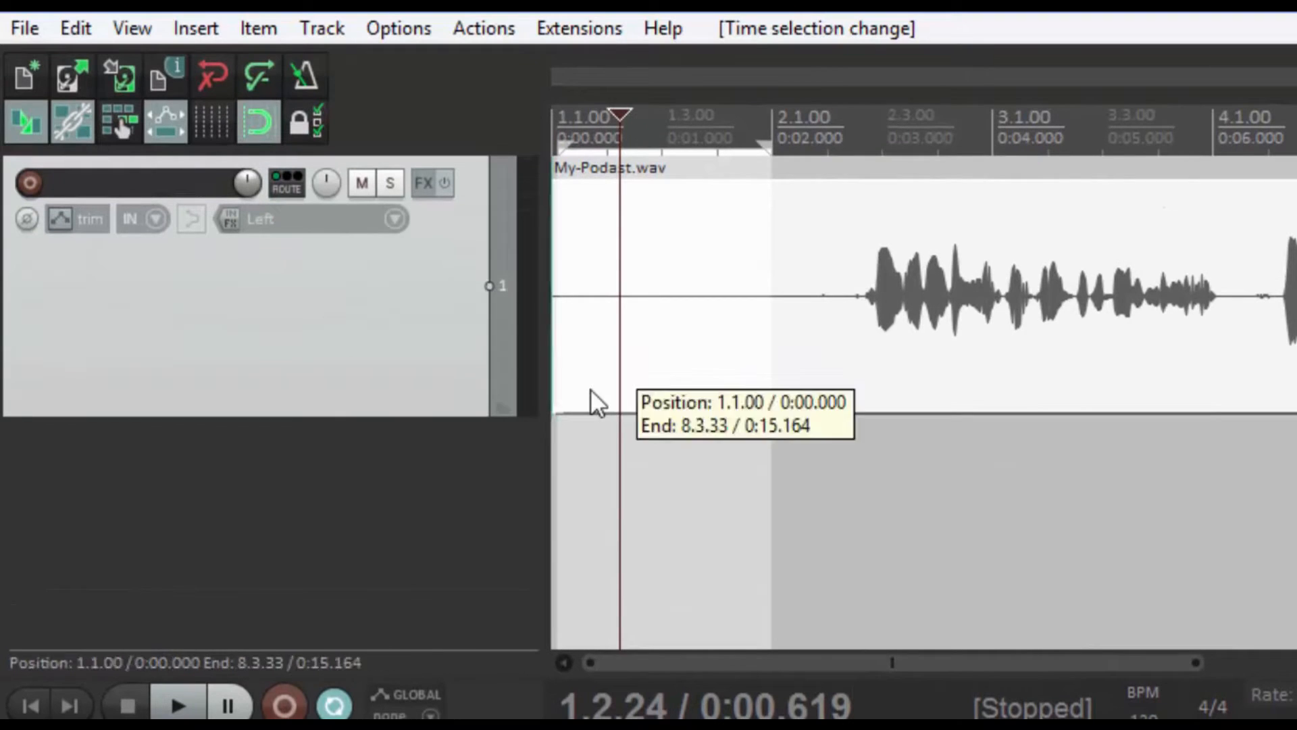
click(590, 387)
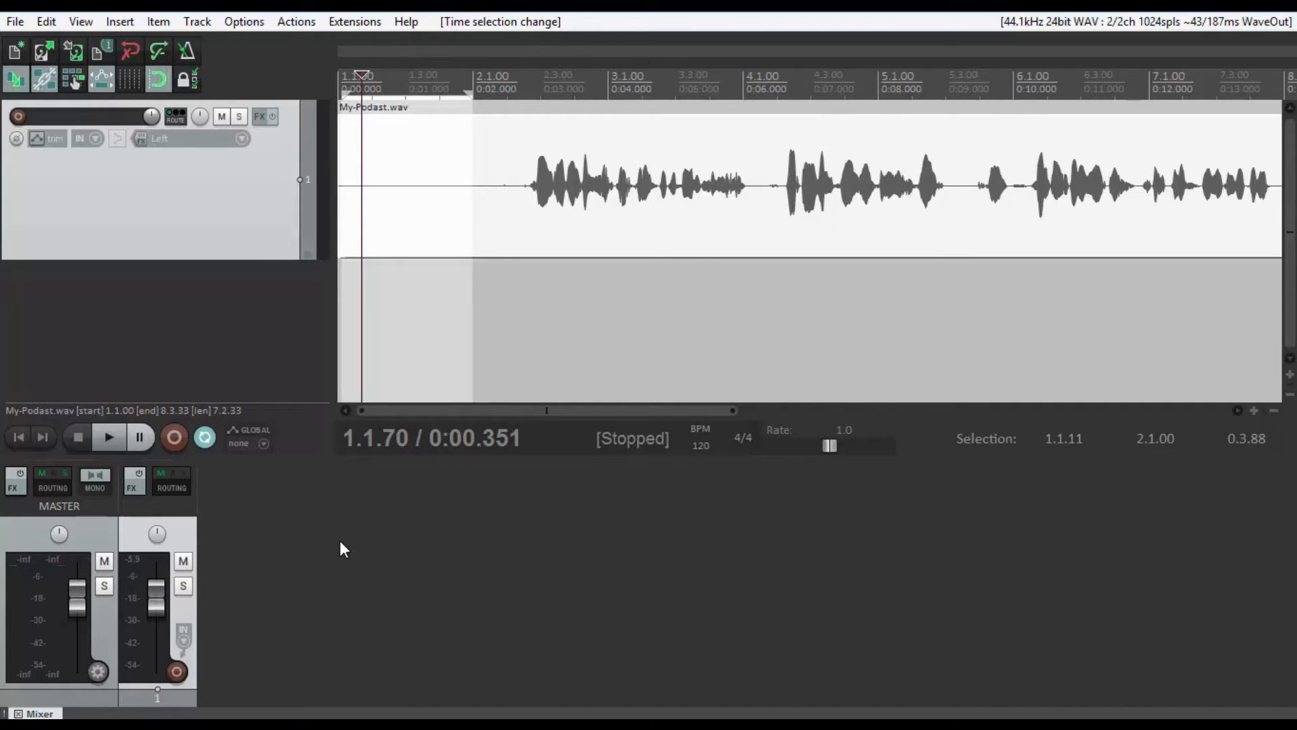
key(space)
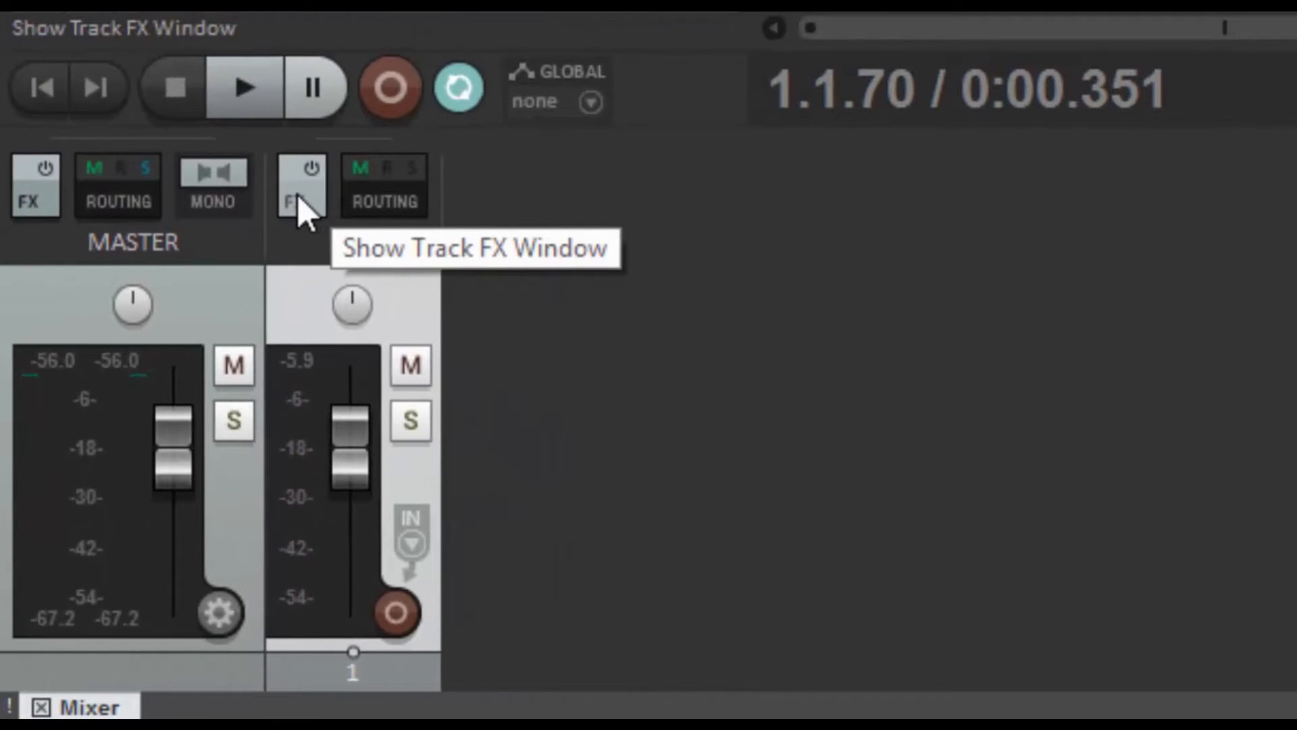
Step: Add the JS: VU Meter (Summed) effect to track 1, browsing the JS, Cockos and recently used plug-ins
click(298, 200)
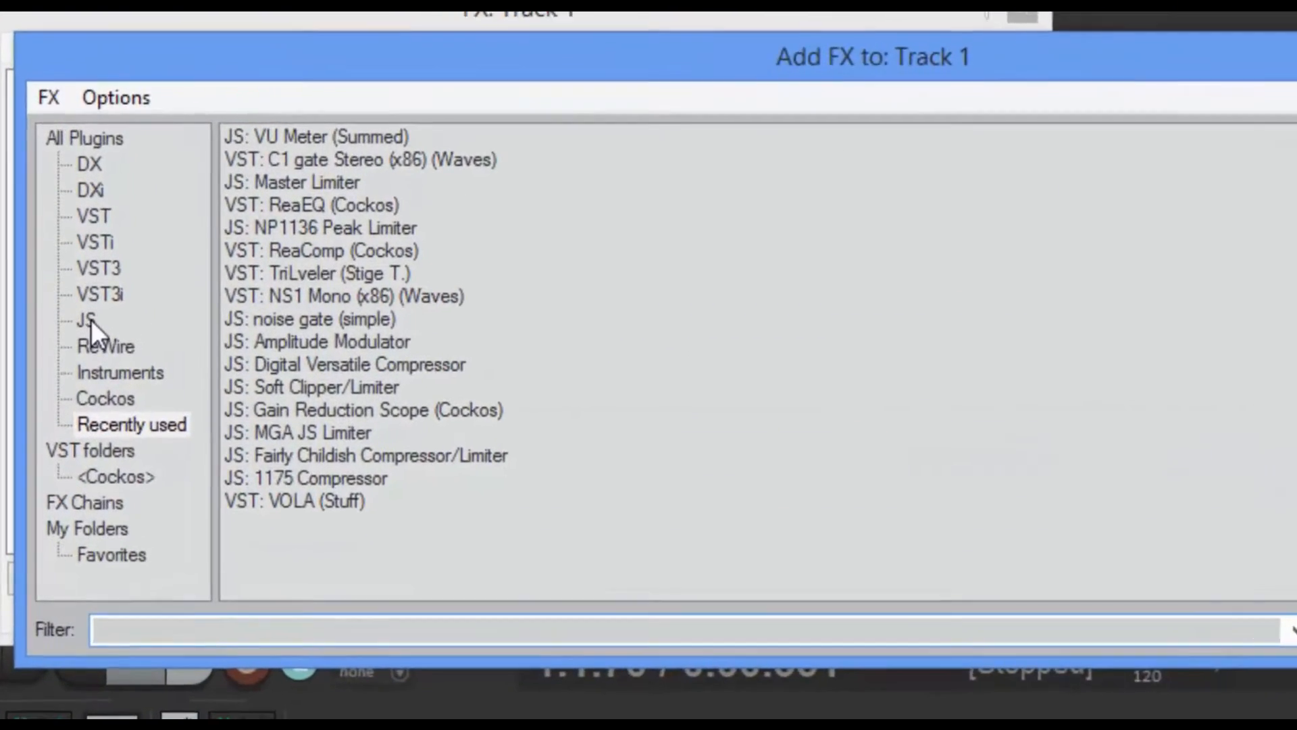
click(84, 238)
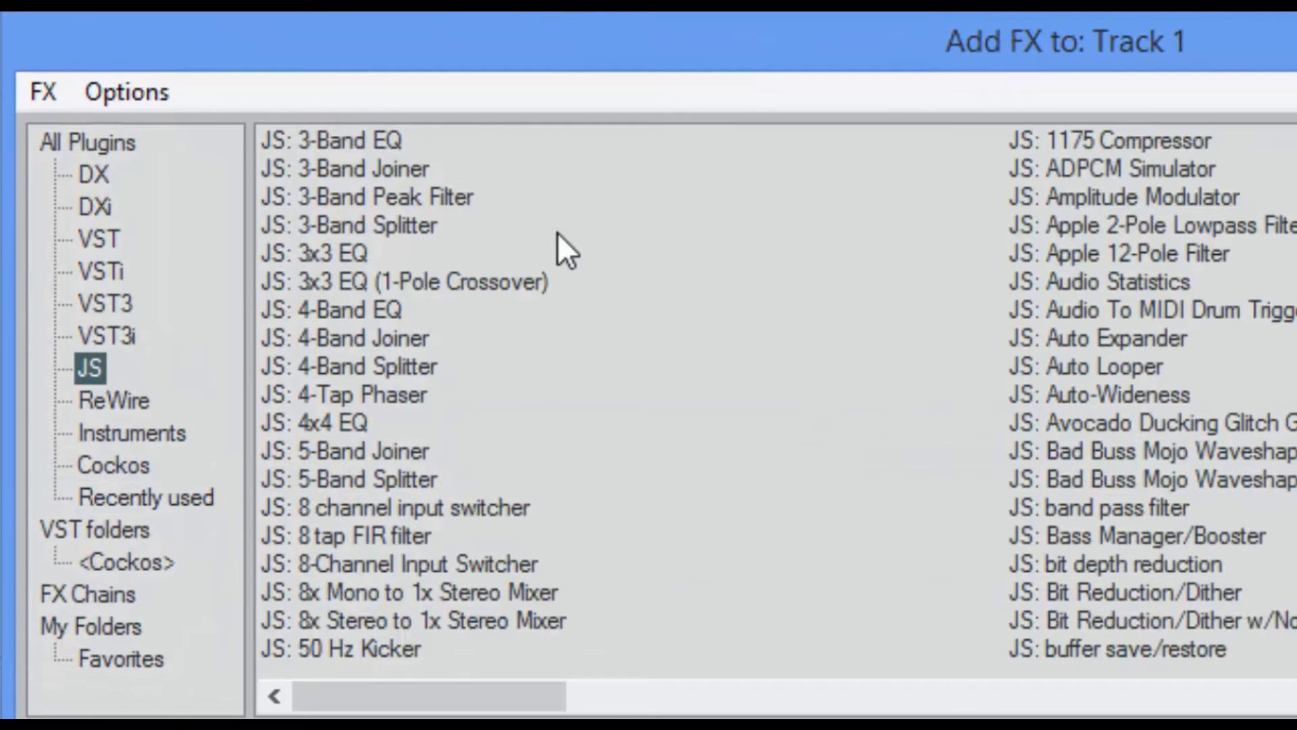
click(108, 469)
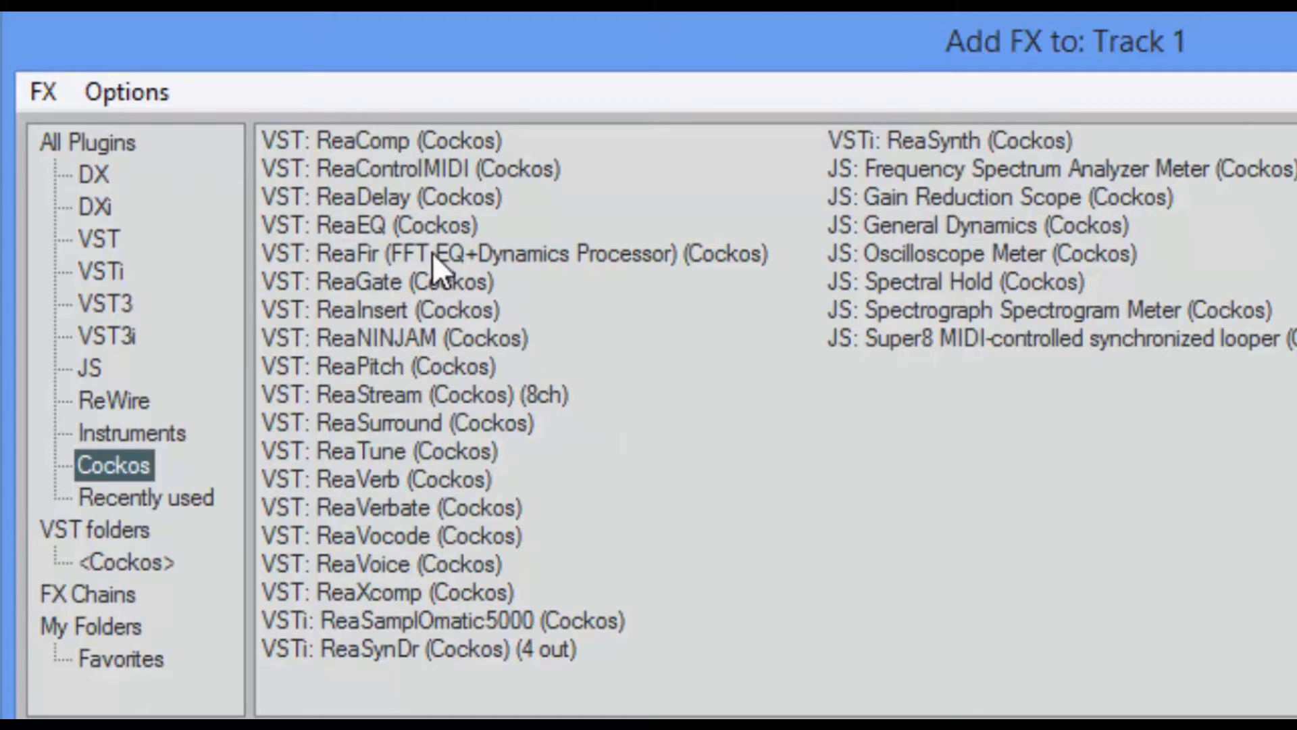
click(184, 500)
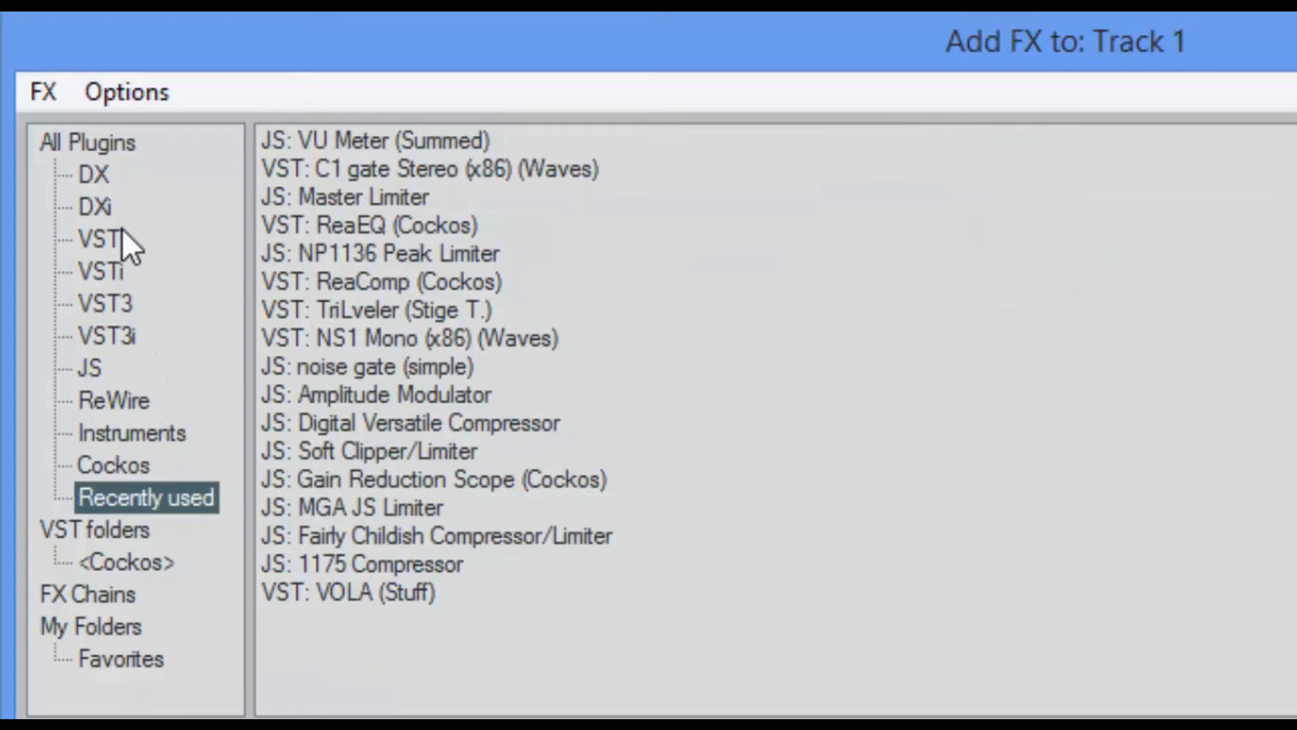
click(91, 366)
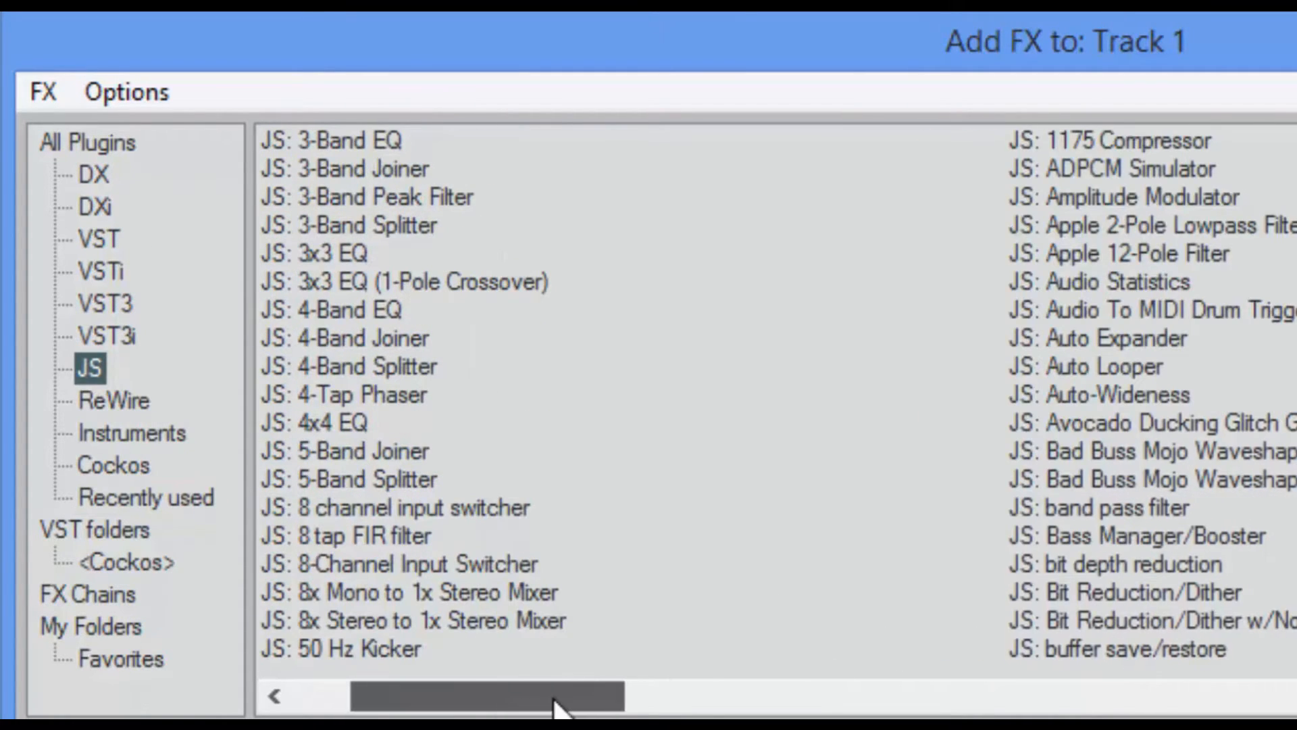
drag(554, 706, 1195, 707)
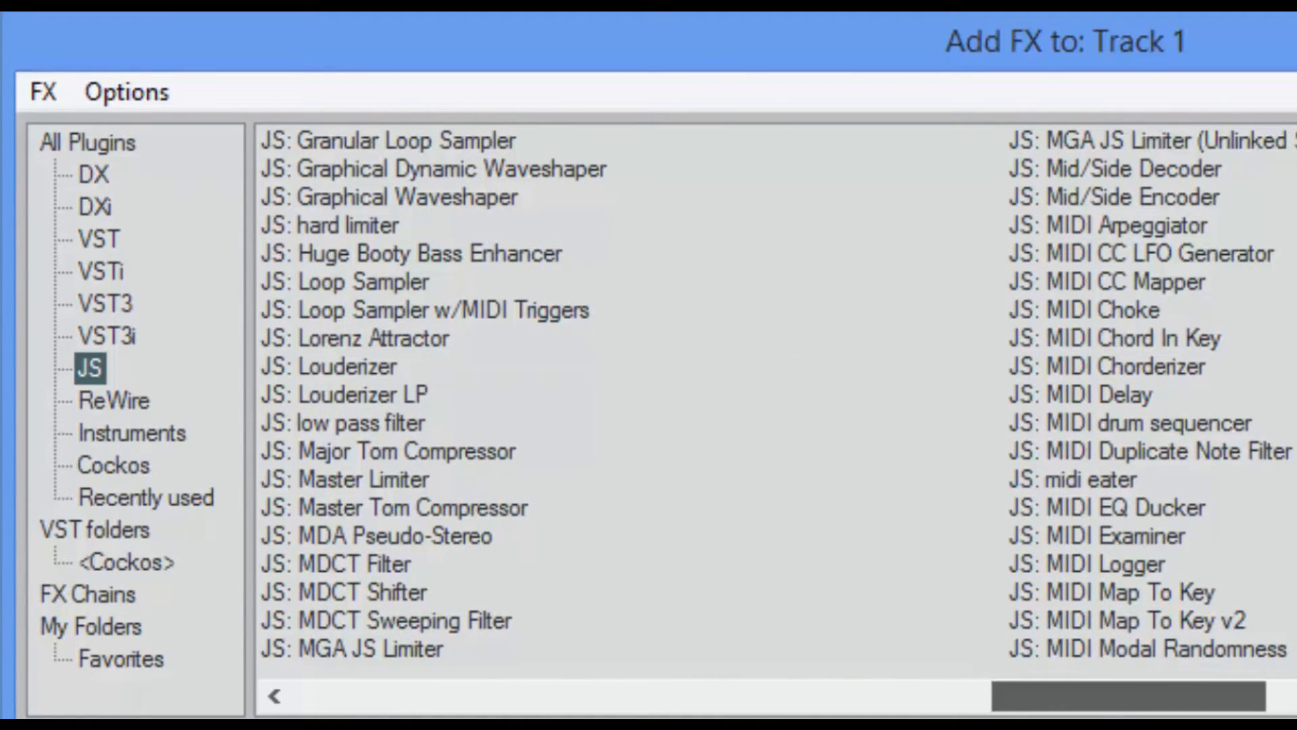
drag(1195, 706, 1296, 706)
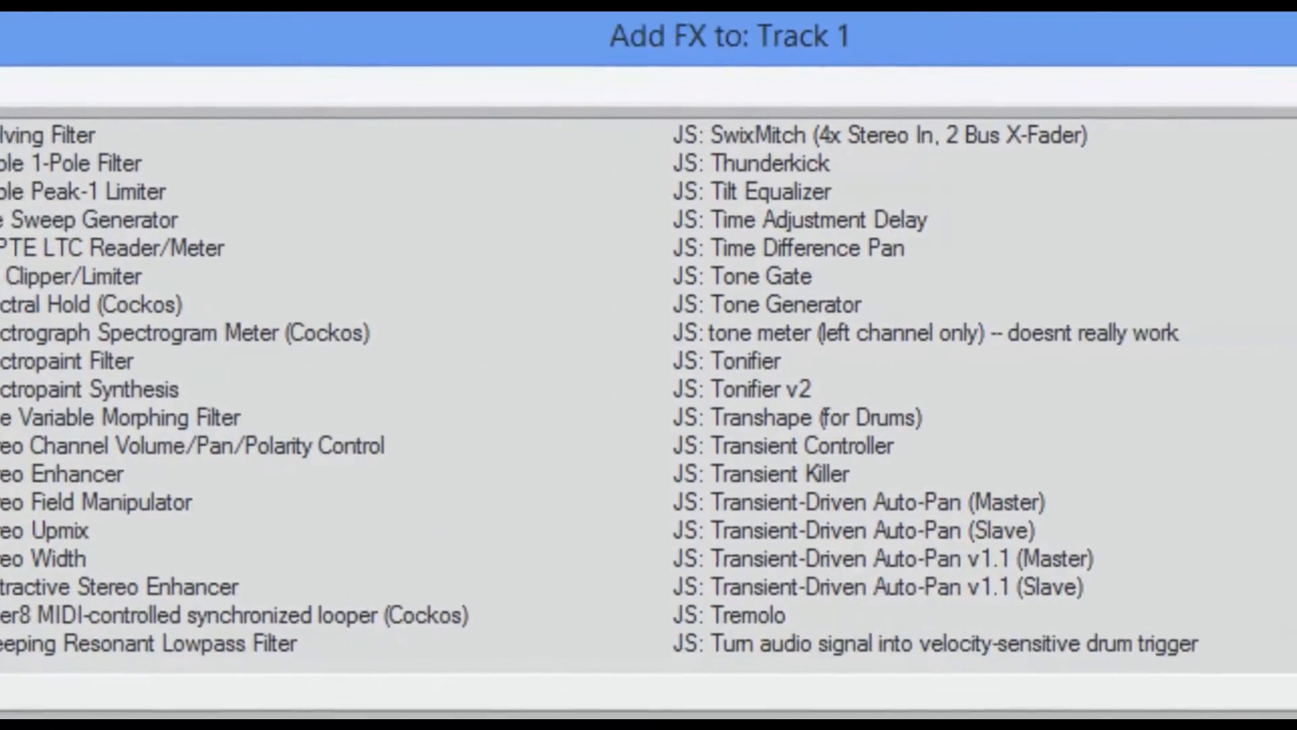
click(1296, 706)
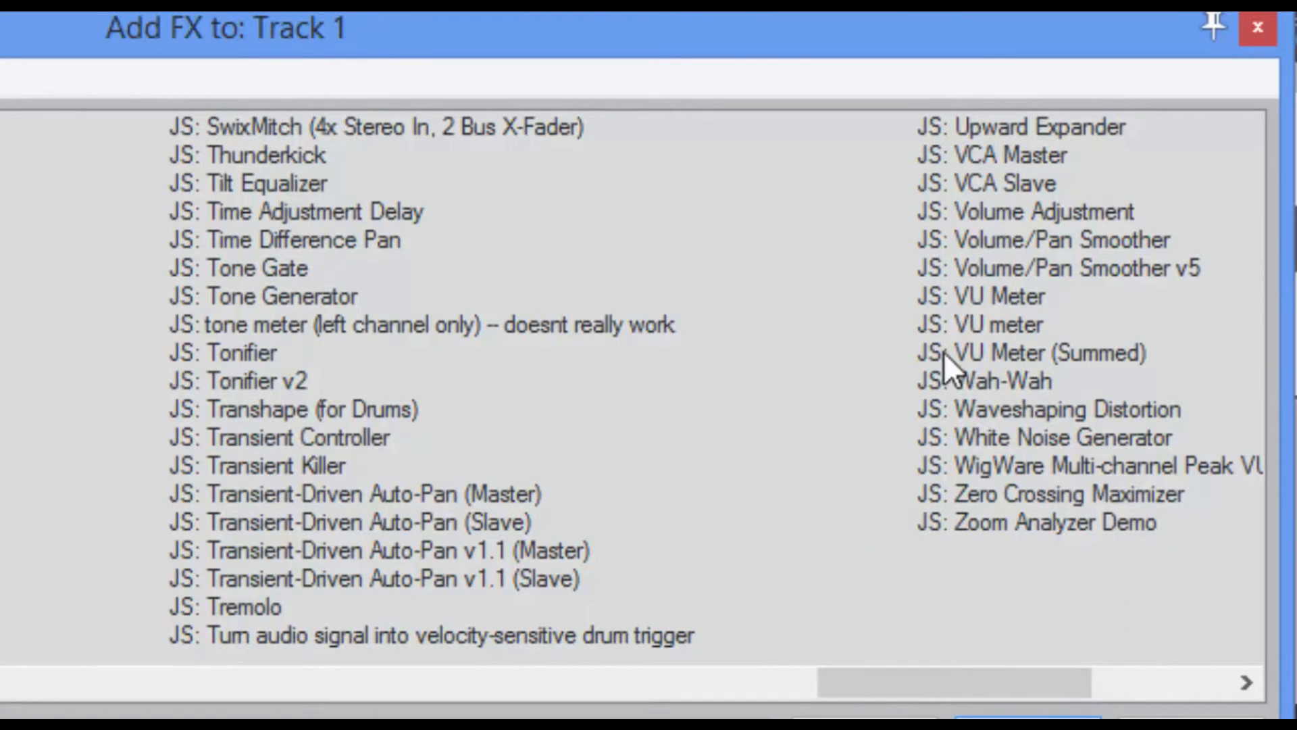
double_click(1064, 352)
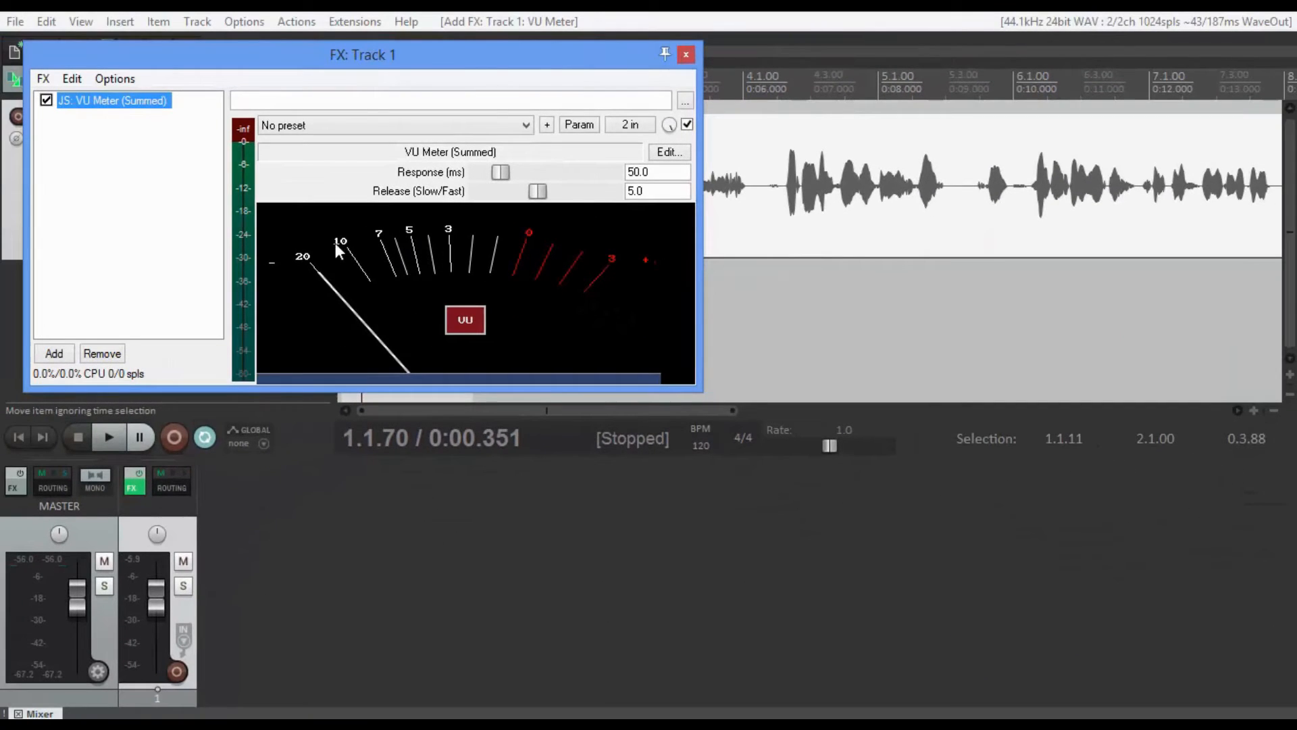
Step: Float the VU Meter (Summed) in its own pinned window, clear of the track, and enlarge it to show the RMS readout
double_click(121, 103)
mouse_move(143, 94)
mouse_down()
mouse_move(693, 334)
mouse_move(817, 439)
mouse_move(846, 428)
mouse_up()
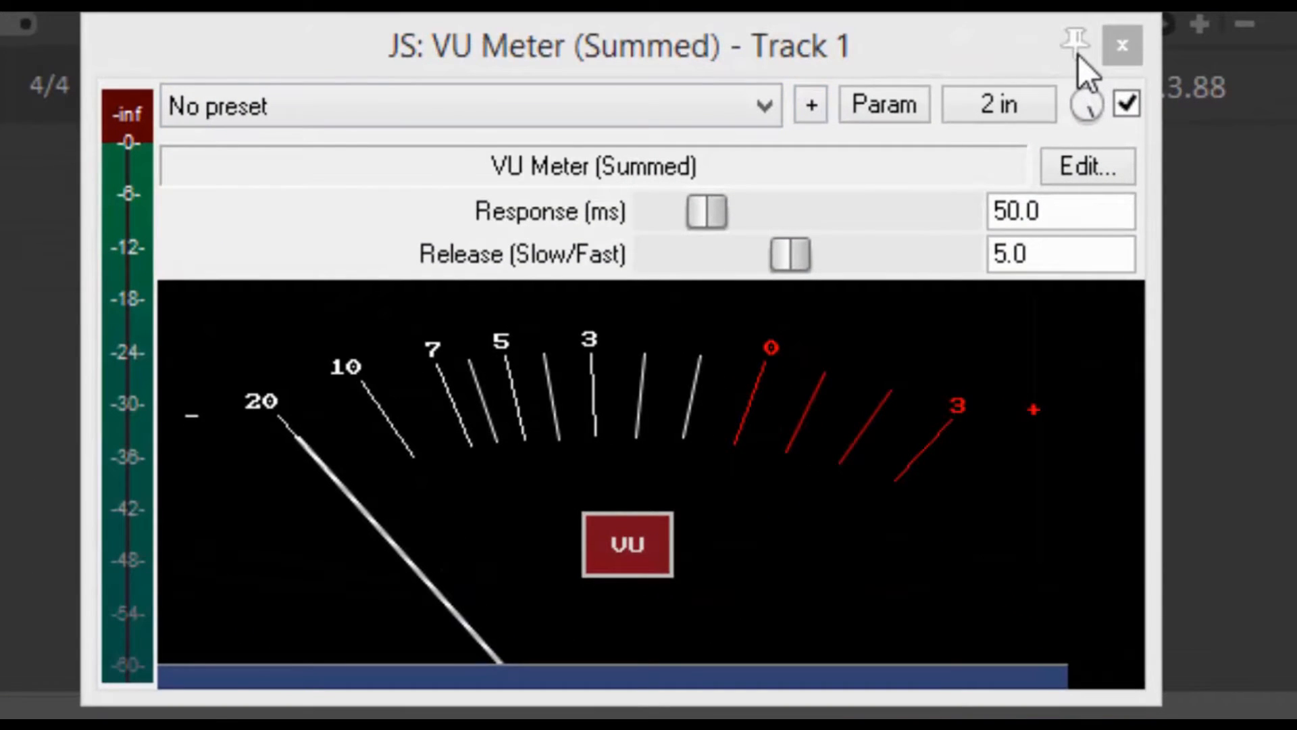
click(1078, 55)
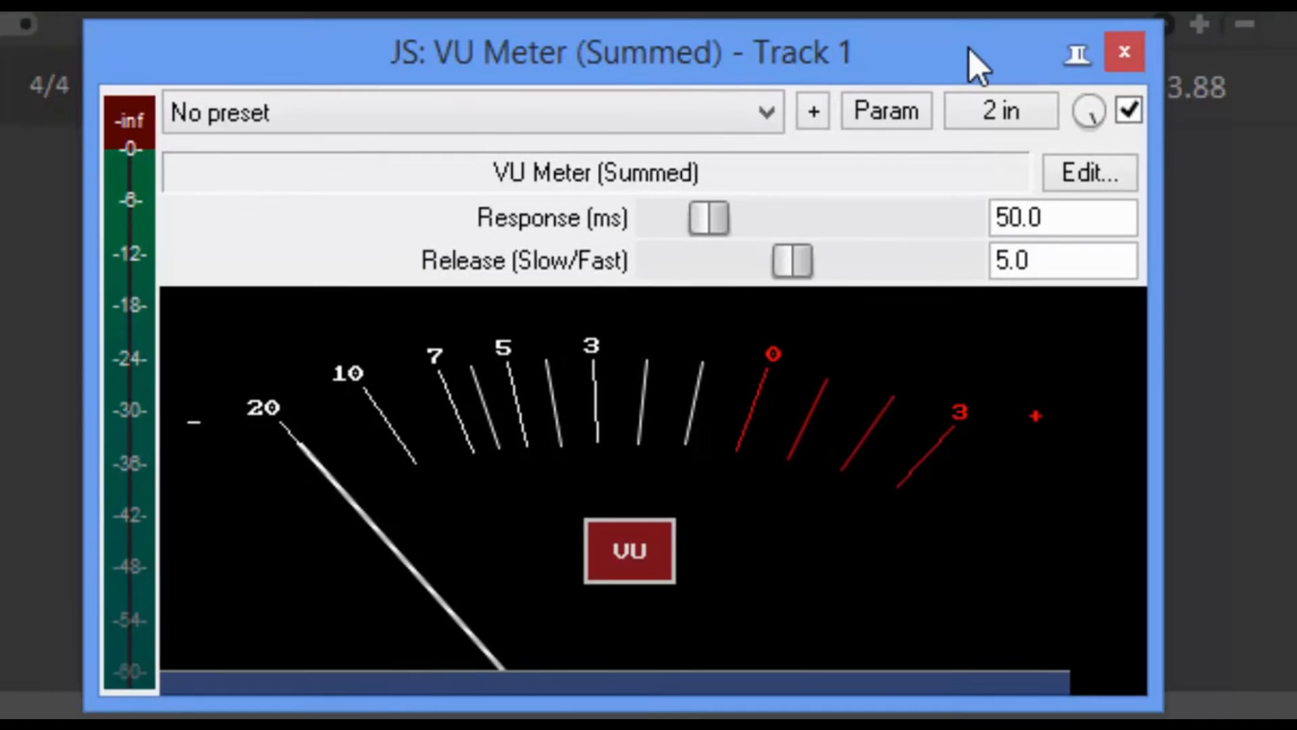
drag(968, 47, 966, 57)
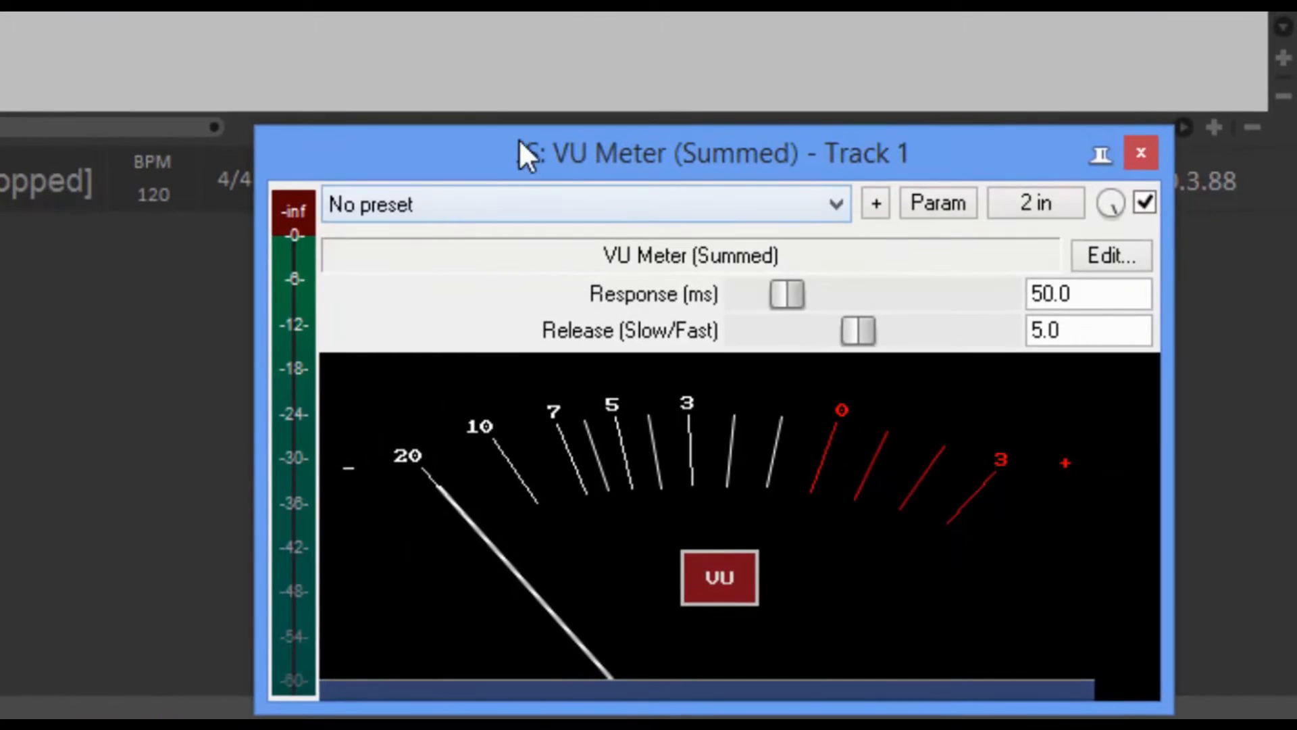
drag(530, 124, 534, 16)
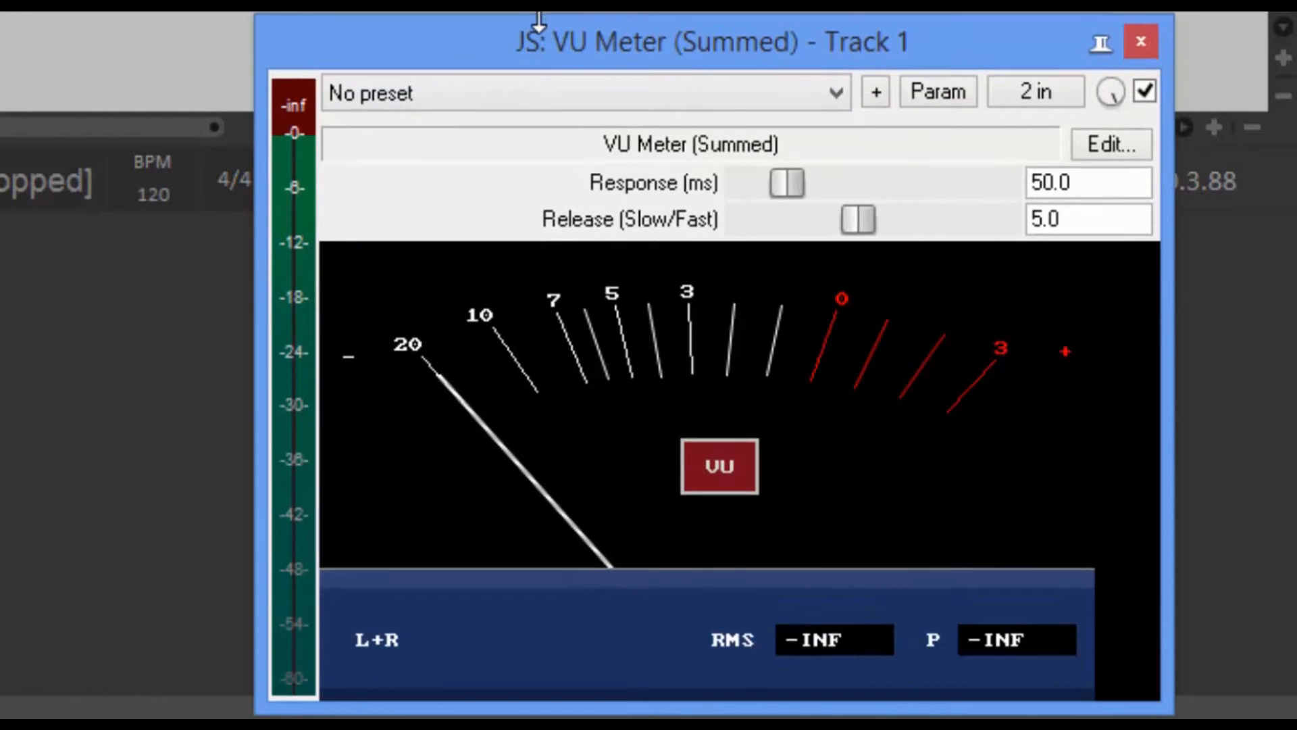
drag(1174, 485, 1112, 512)
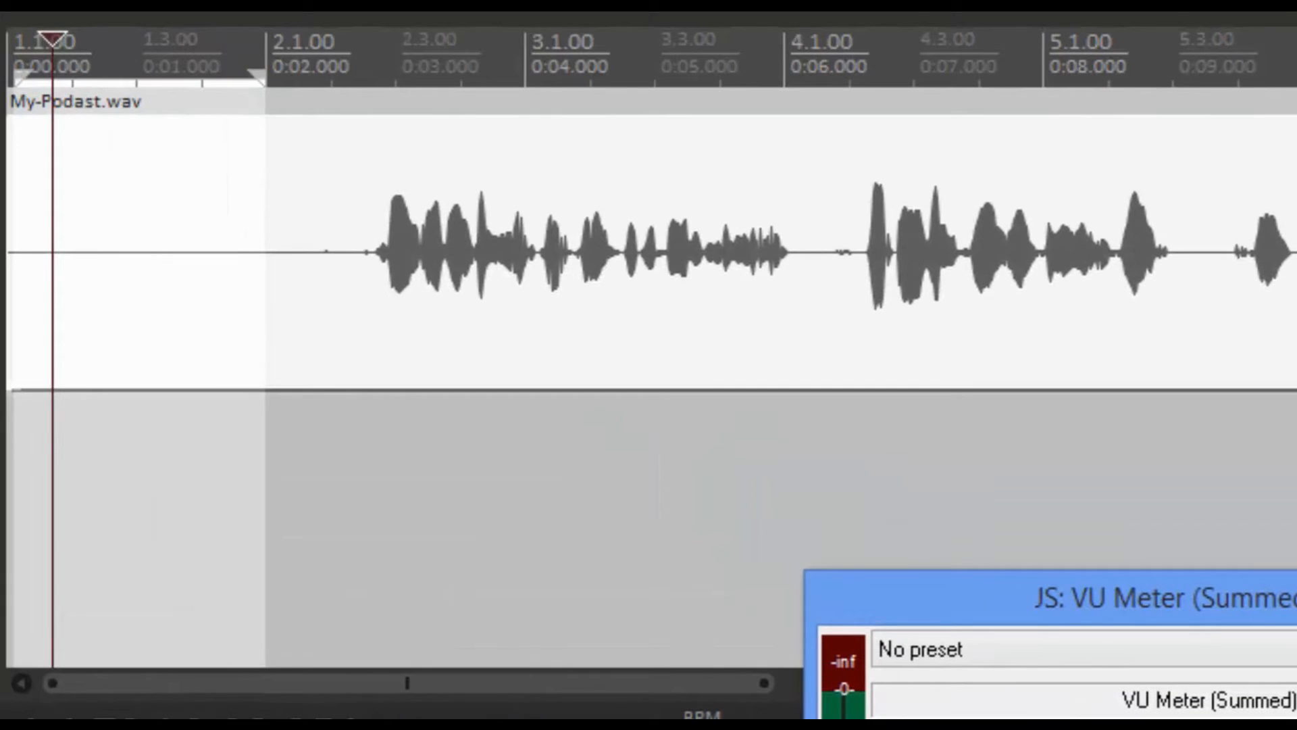
Step: Play the selected silent opening to read its noise level on the VU meter, and turn off repeat
key(space)
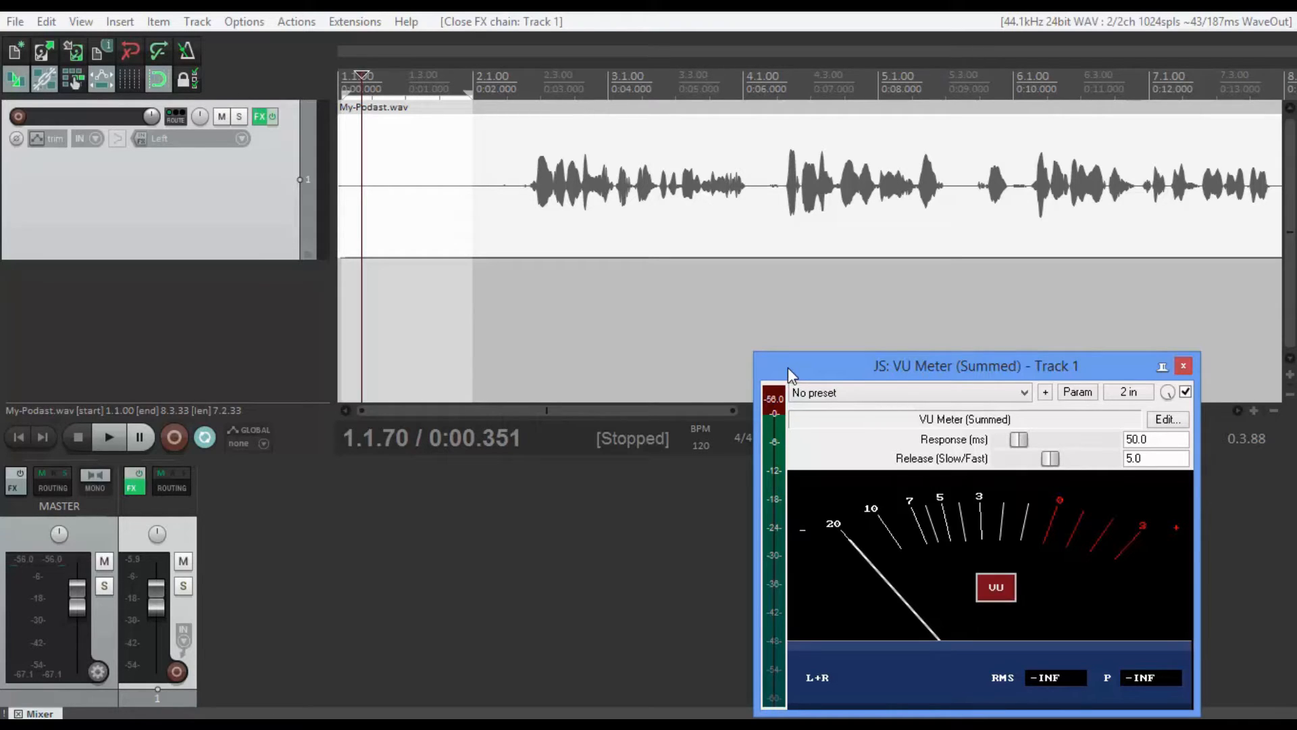
click(201, 445)
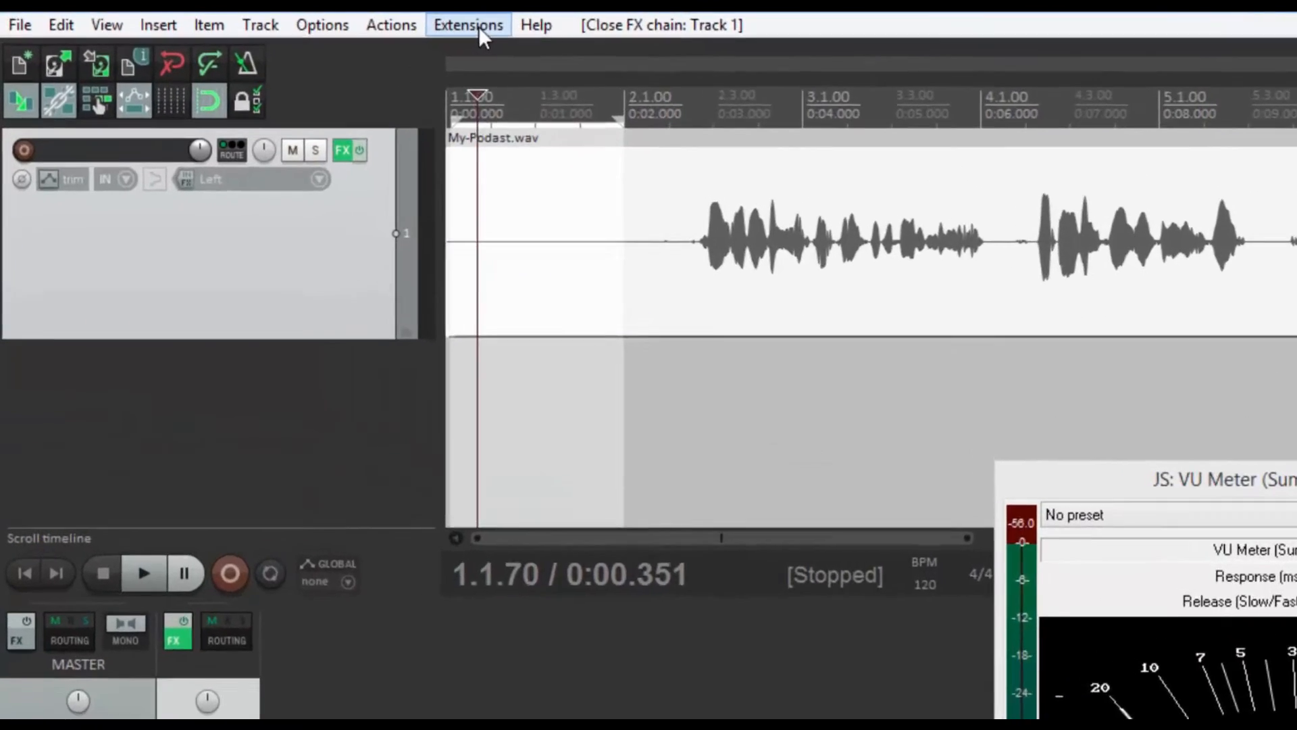
Step: Analyze the selected track's loudness with the SWS Loudness extension
click(362, 27)
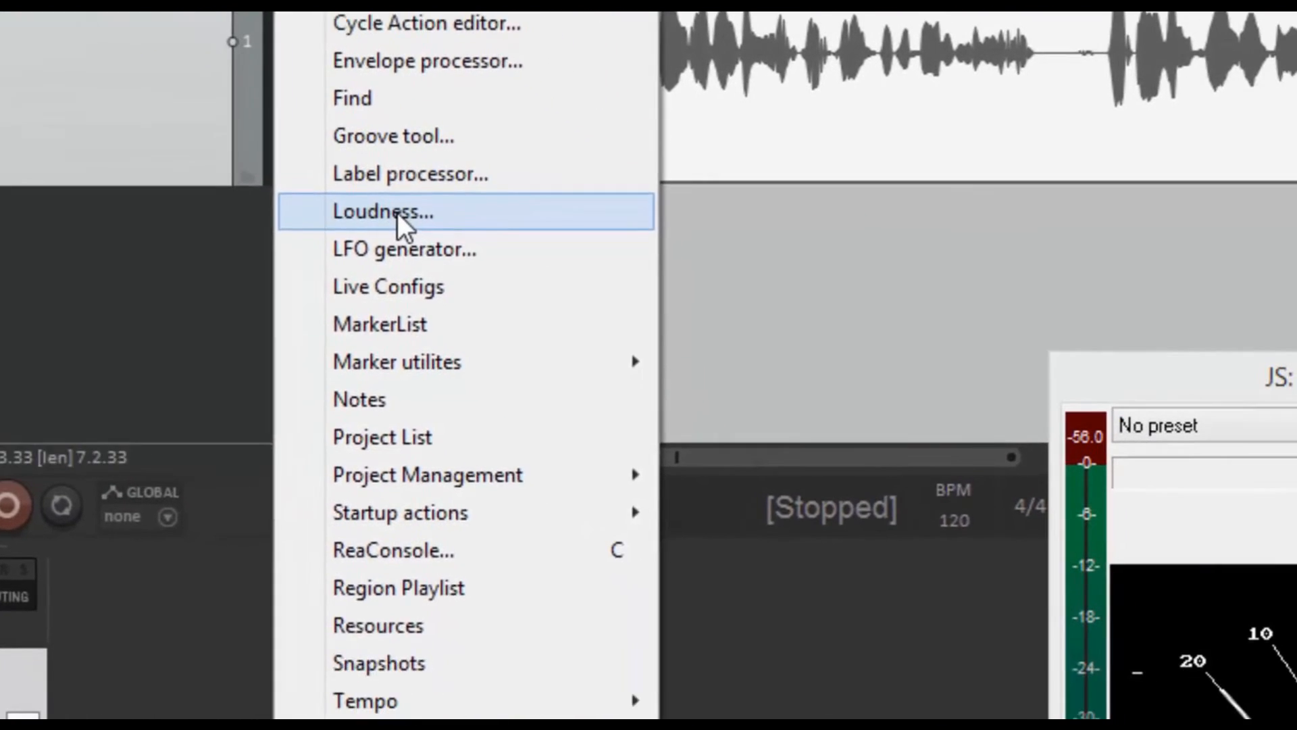
click(669, 457)
drag(771, 230, 298, 145)
click(7, 67)
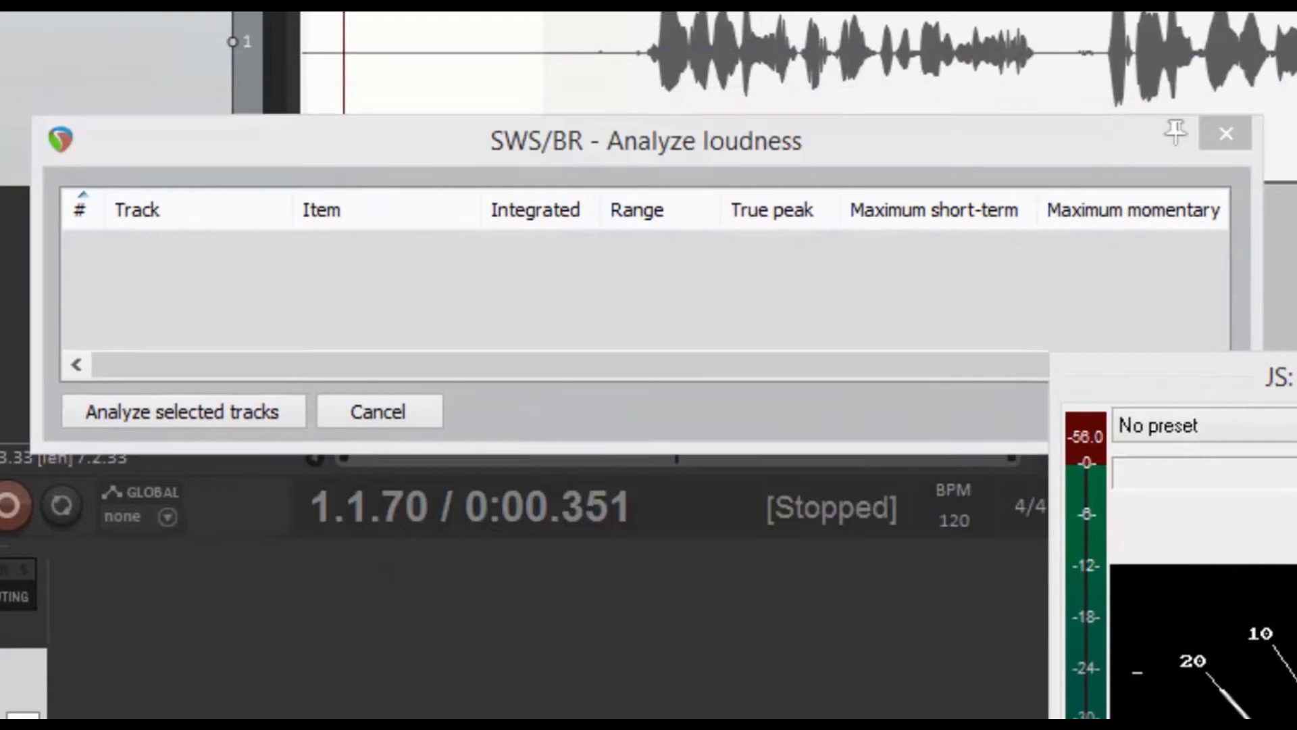
click(154, 411)
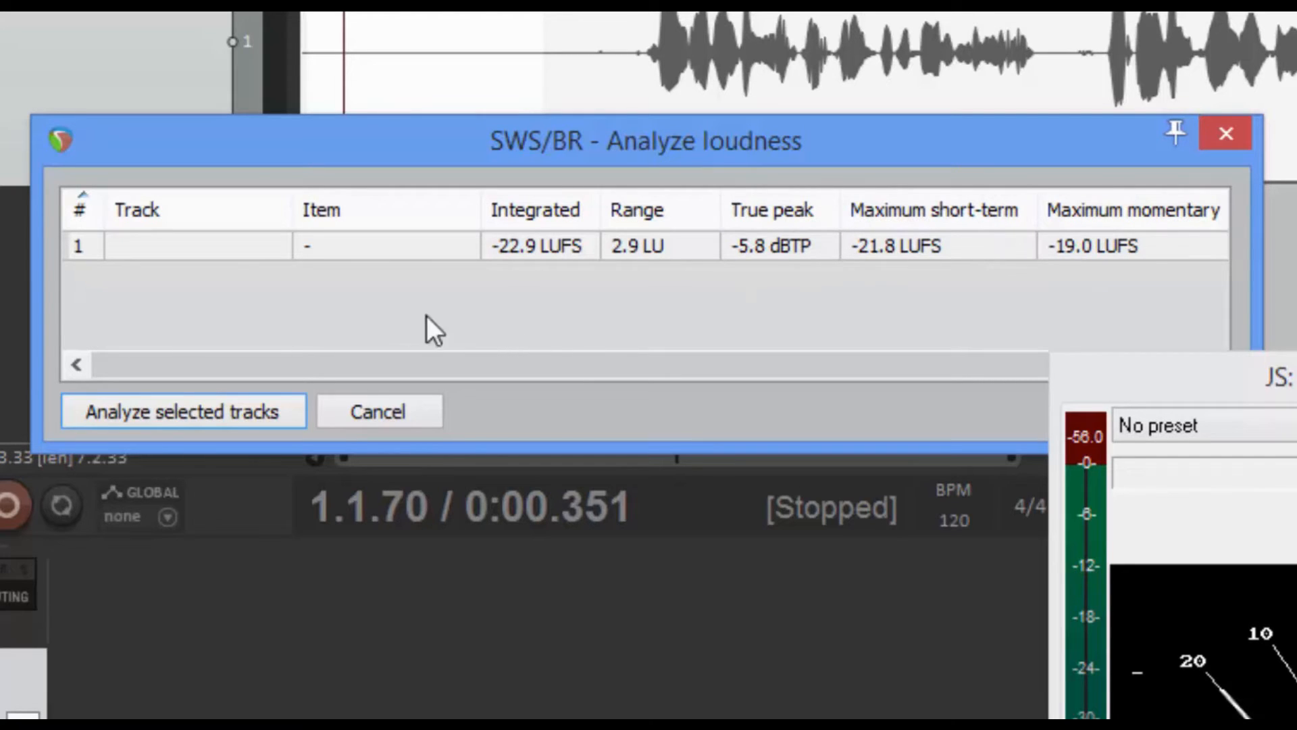
Step: Normalize the analyzed track's loudness to -17.5 LUFS and close the loudness analysis
click(196, 253)
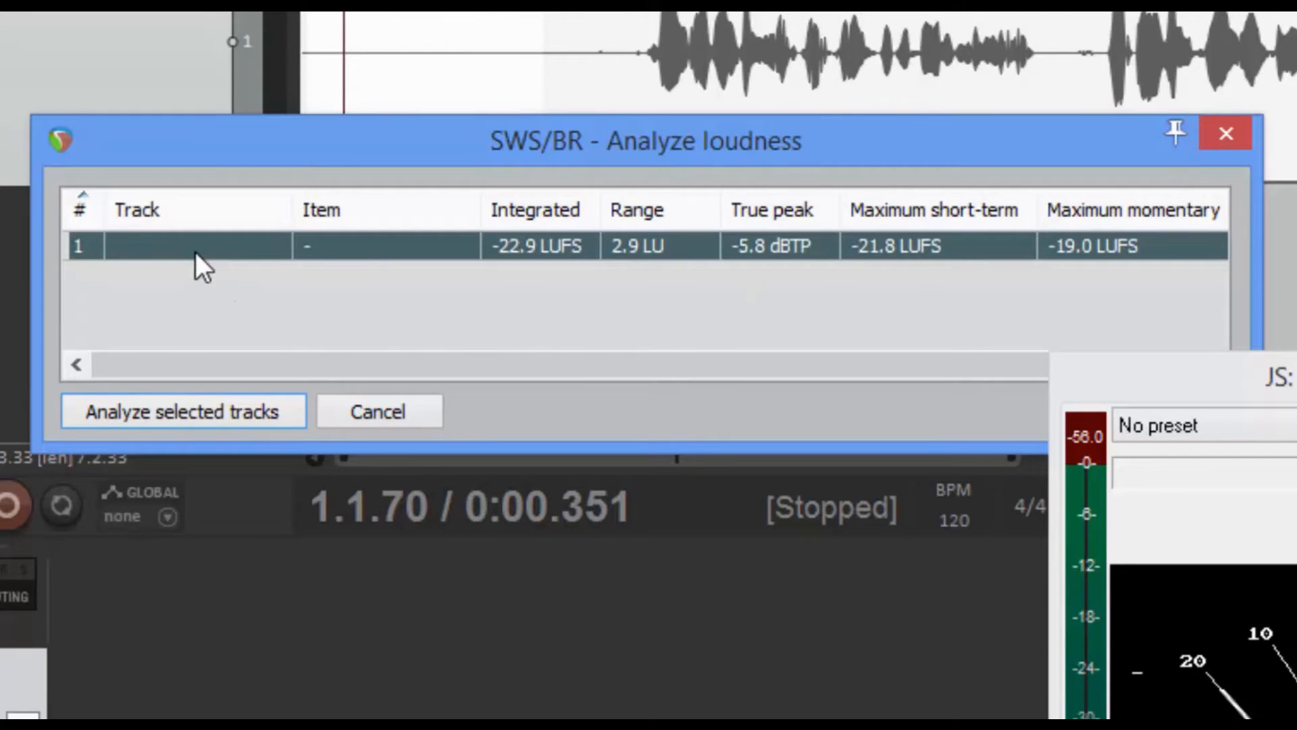
right_click(198, 245)
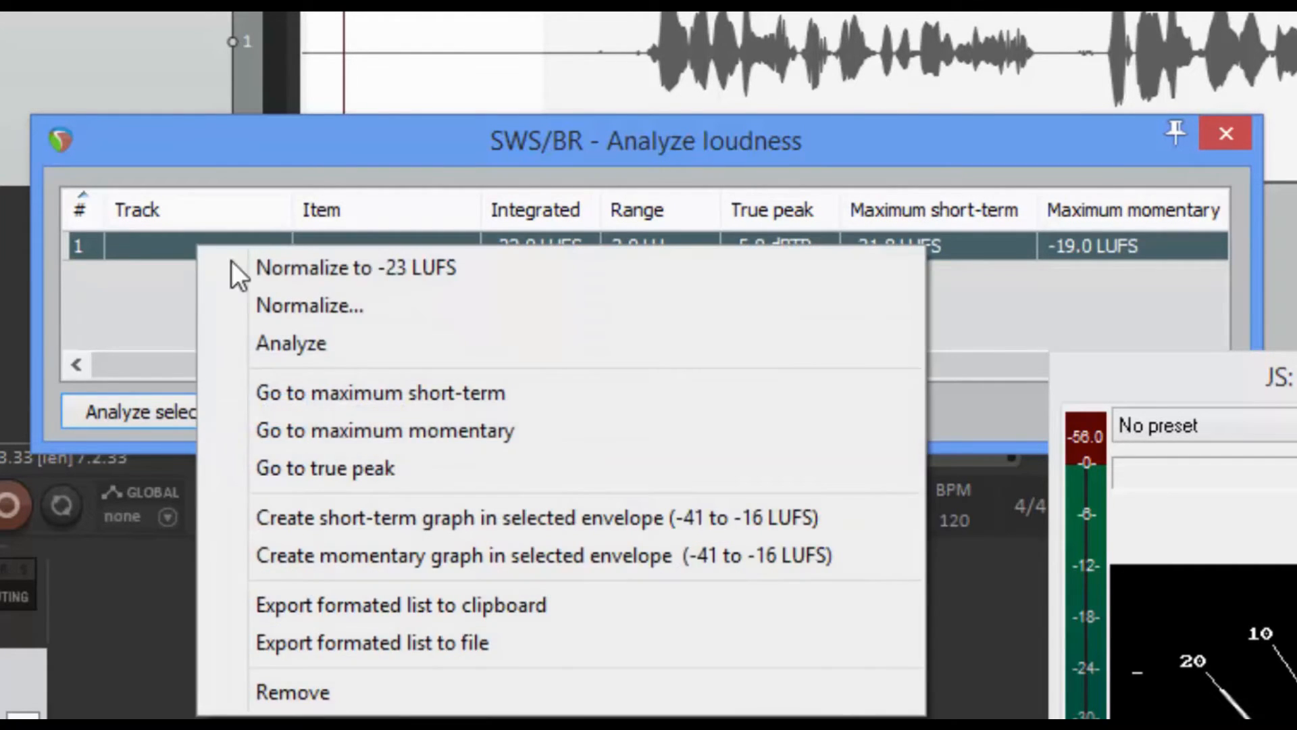
click(269, 308)
click(269, 308)
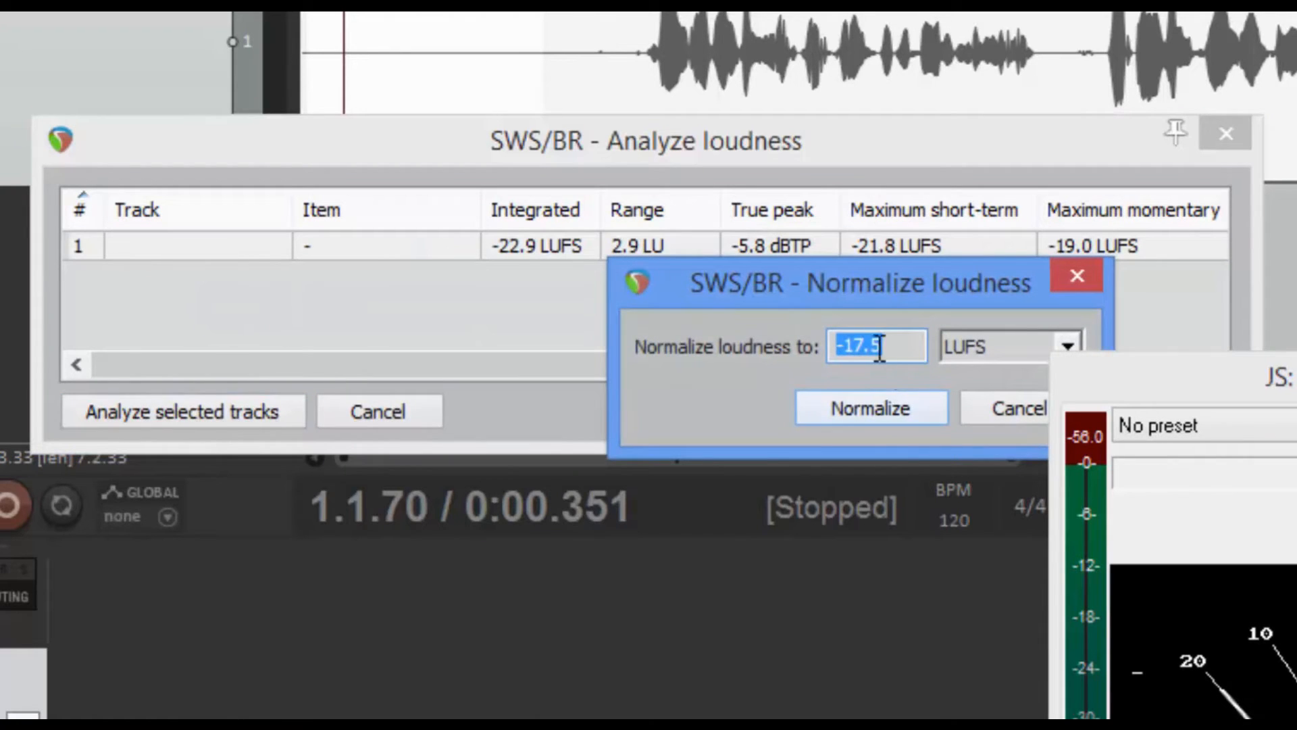
drag(866, 293, 695, 278)
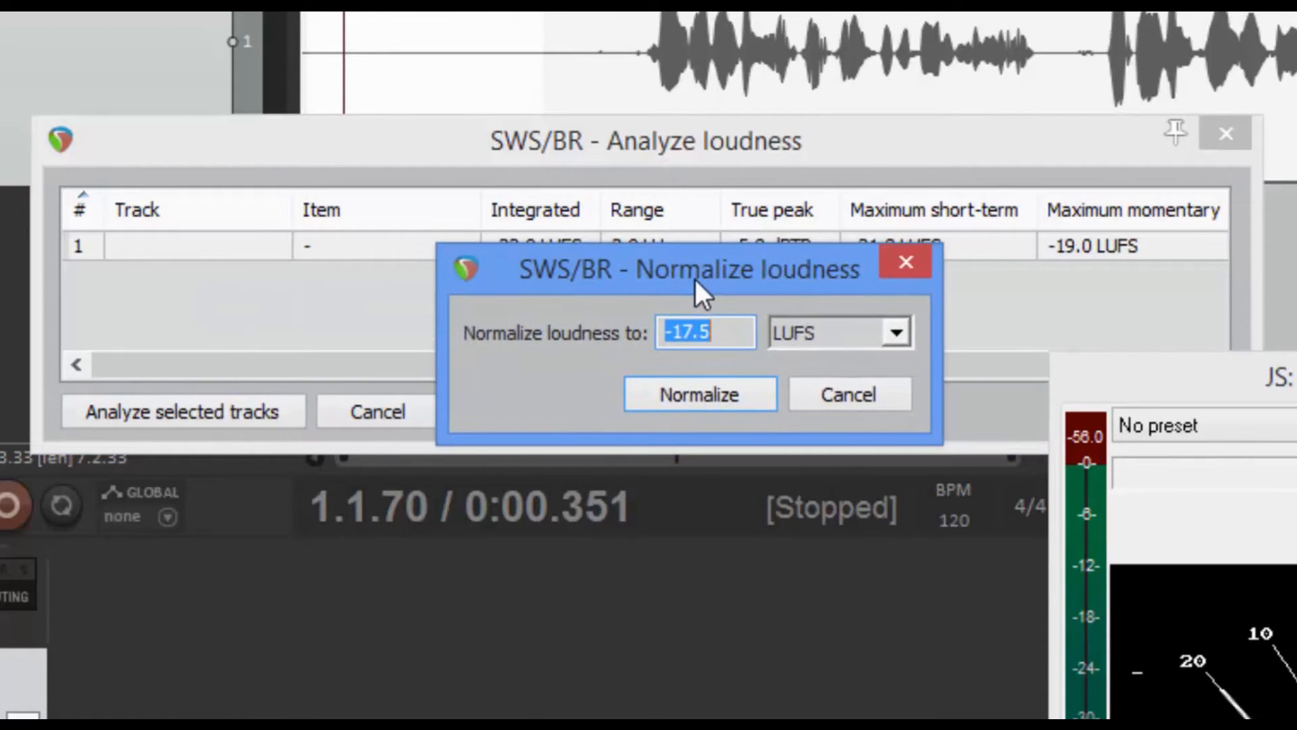
click(703, 400)
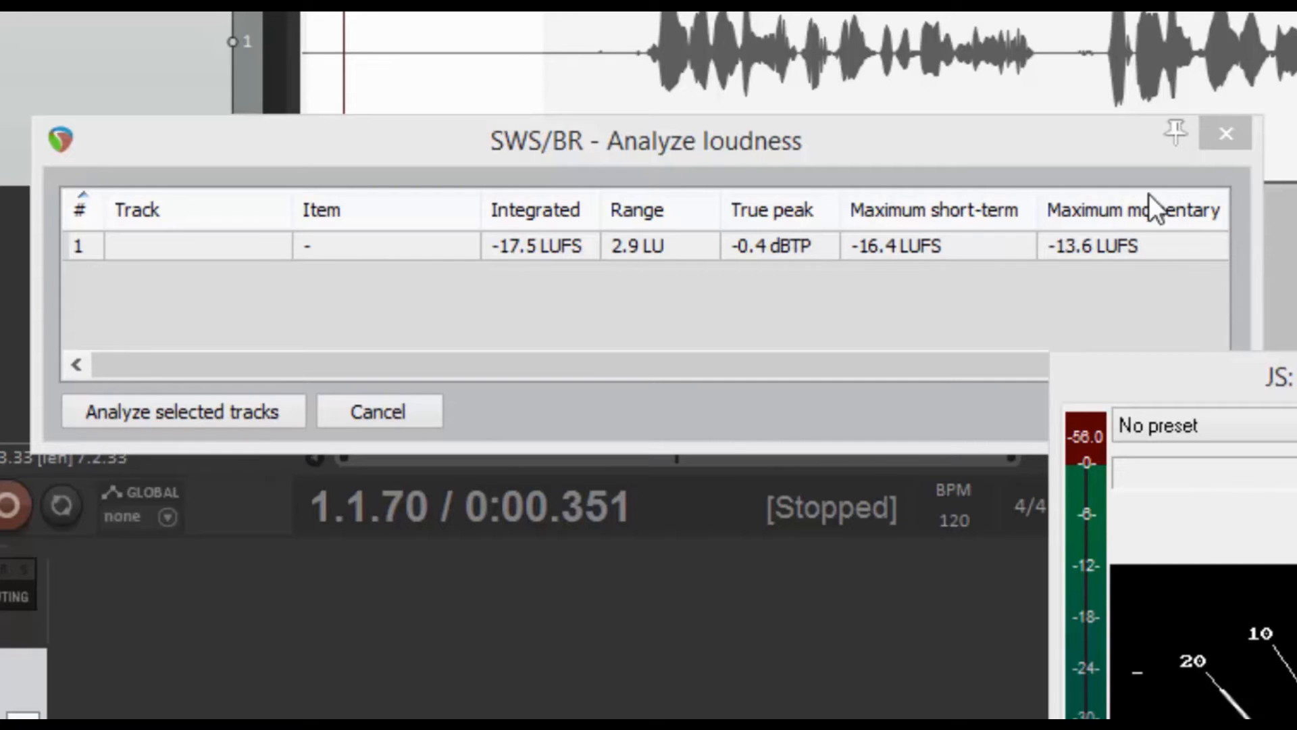
click(1227, 140)
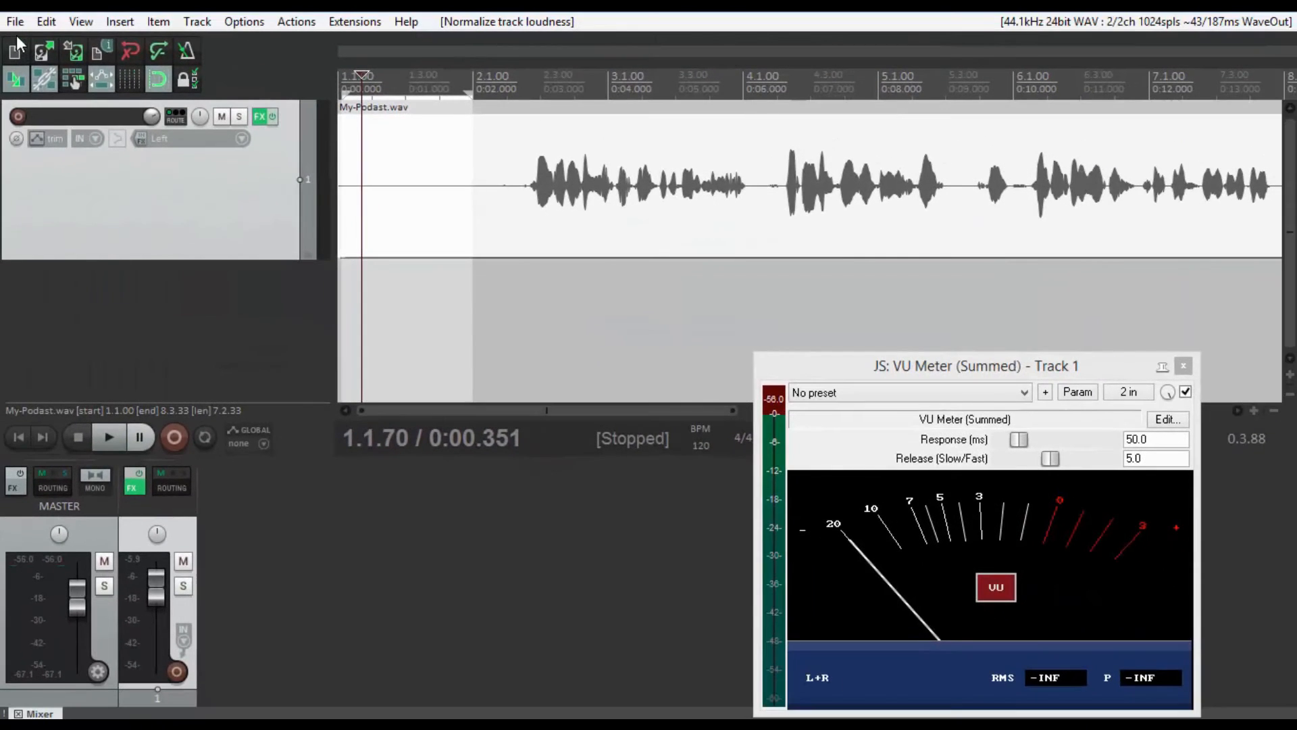
Step: Render the entire project's master mix to a stereo 128 kbps MP3 named My-Podast, with rendered items added to new tracks
click(16, 22)
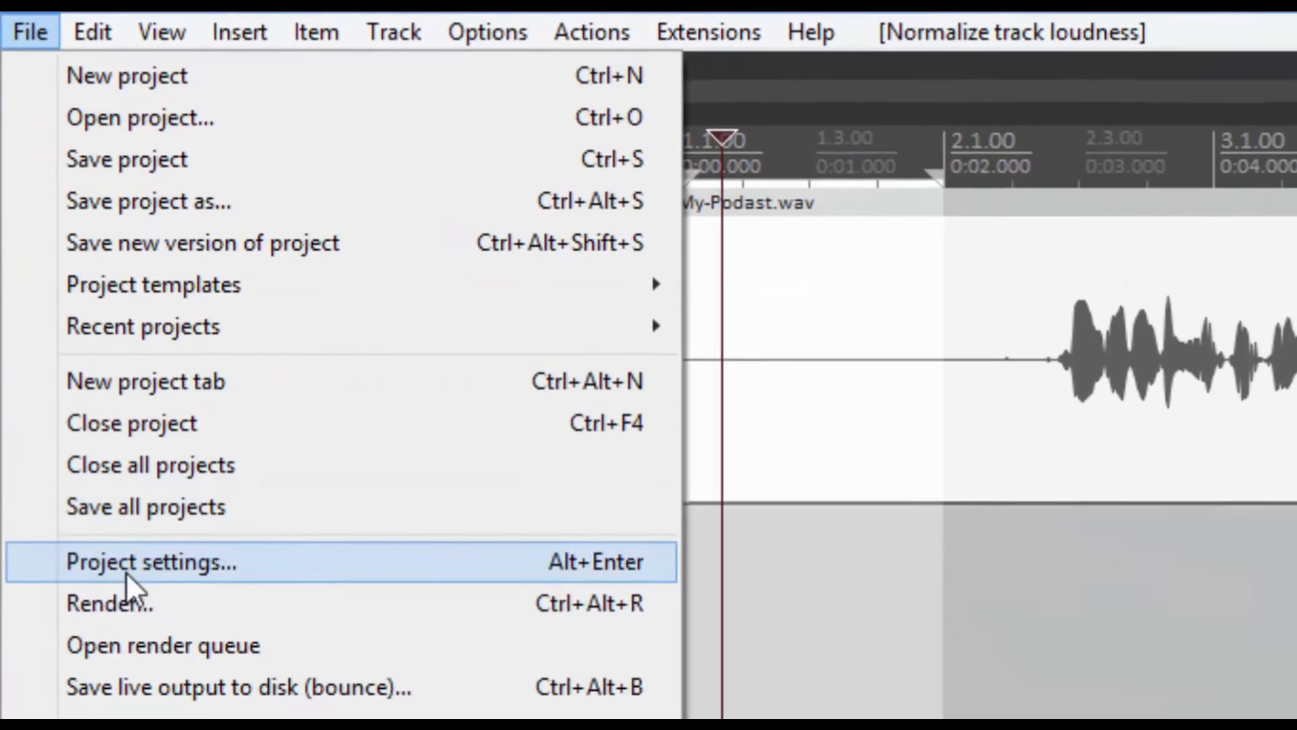
click(92, 611)
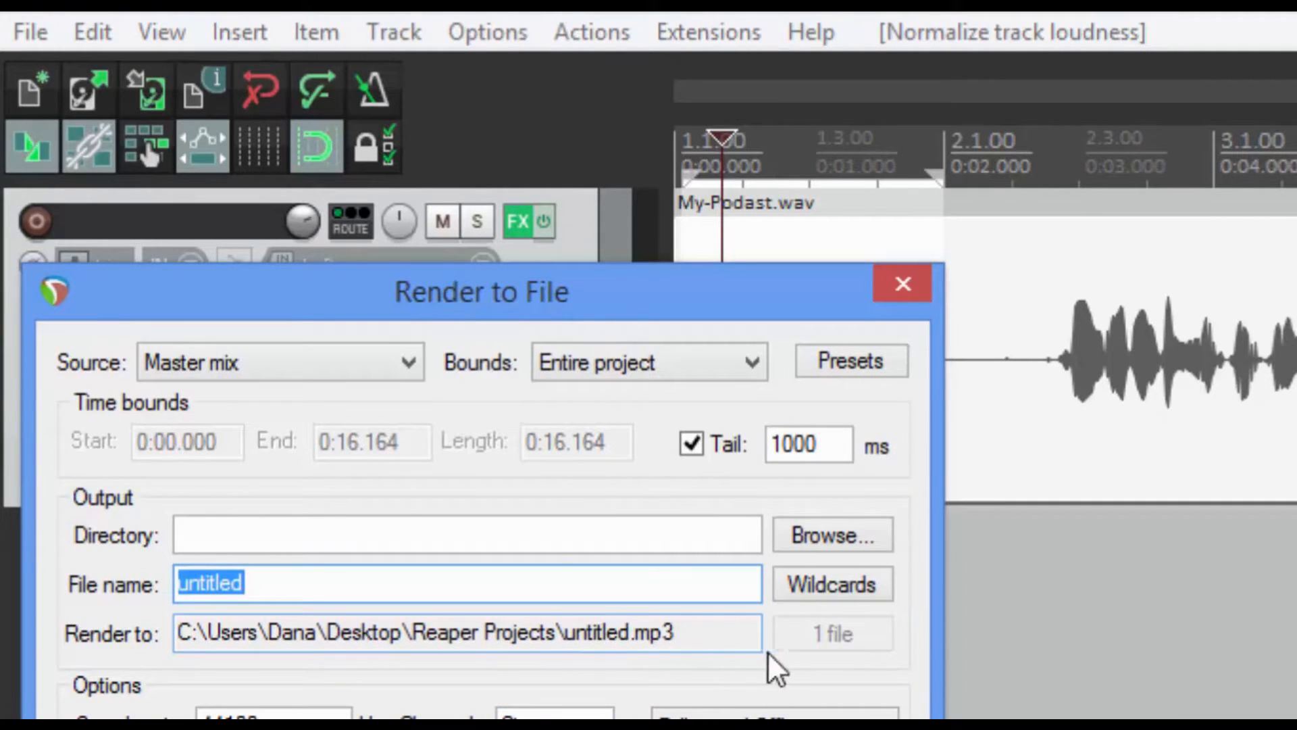
drag(379, 307, 710, 311)
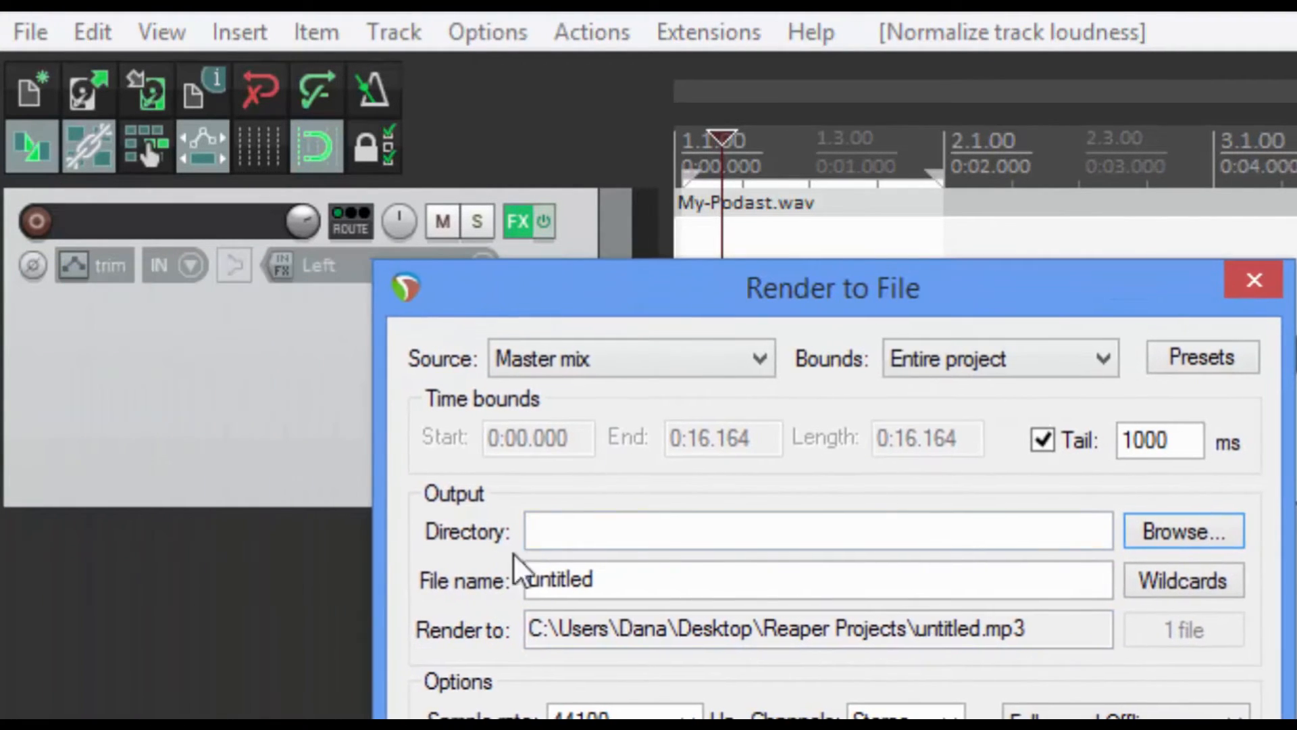
click(605, 581)
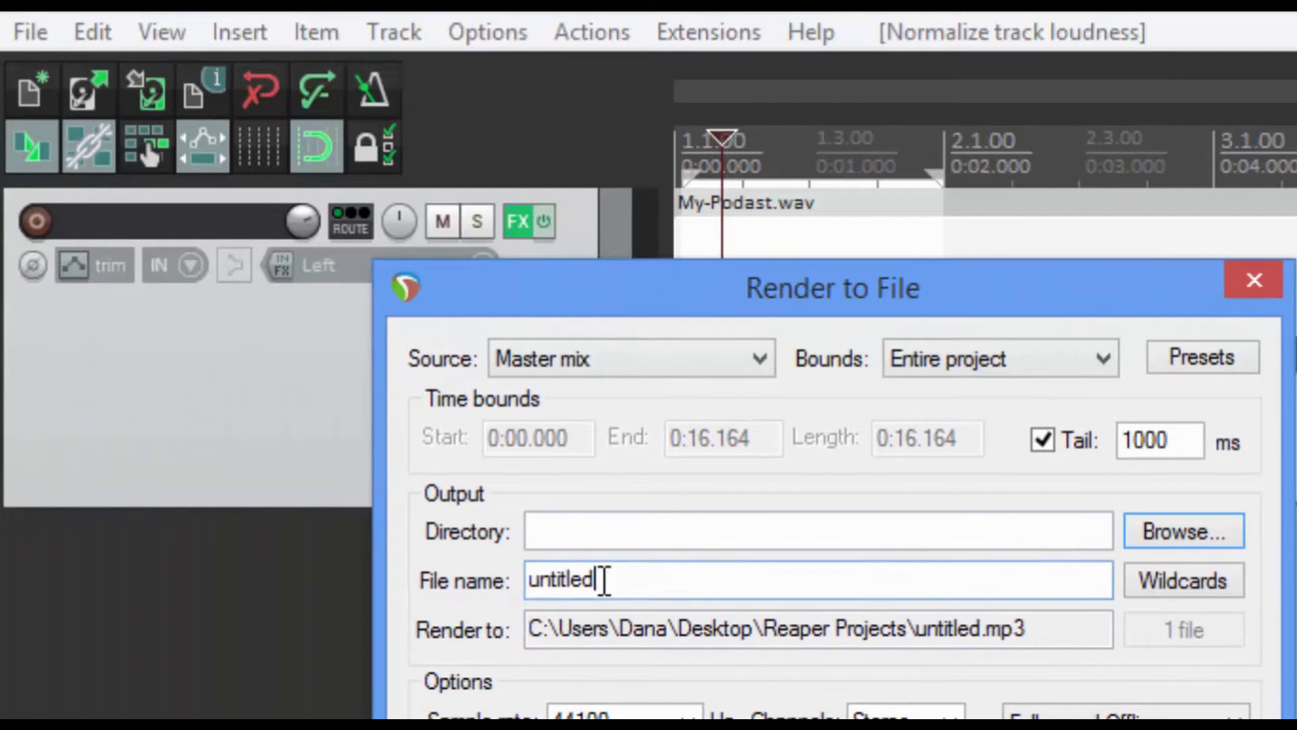
drag(605, 581, 525, 585)
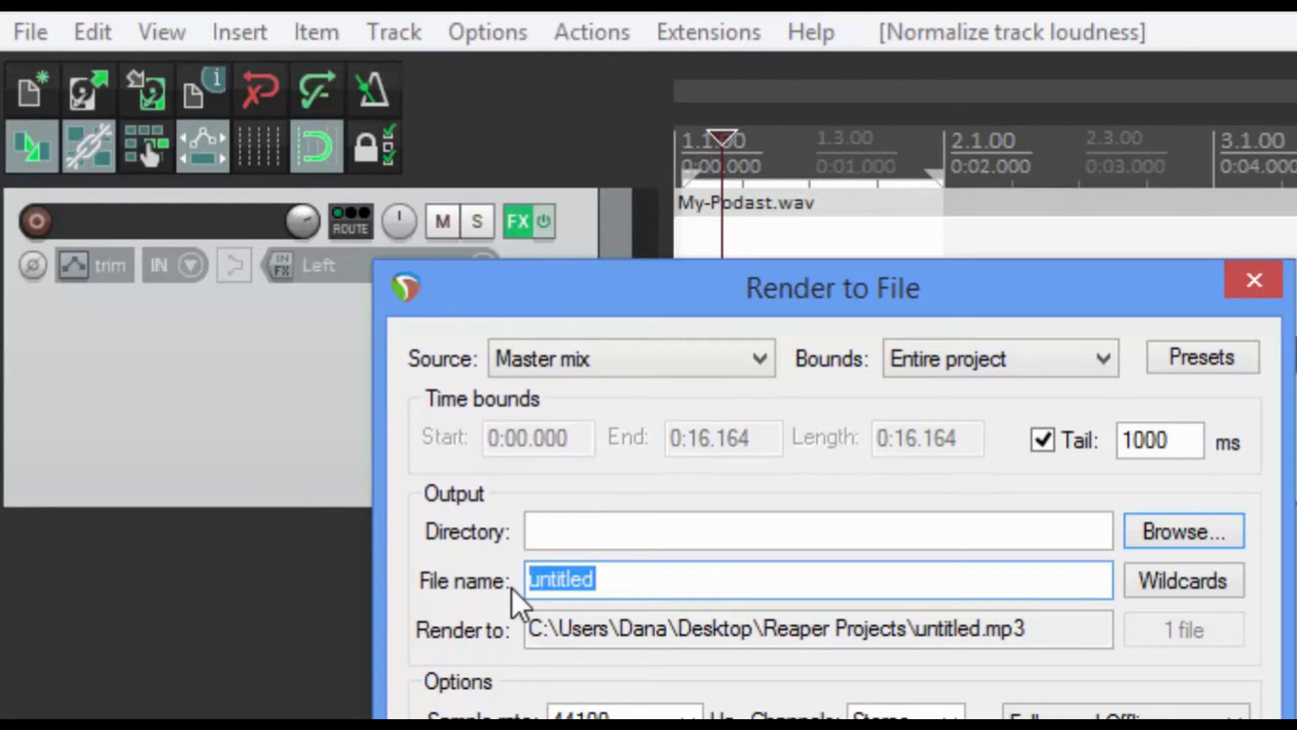
text(My)
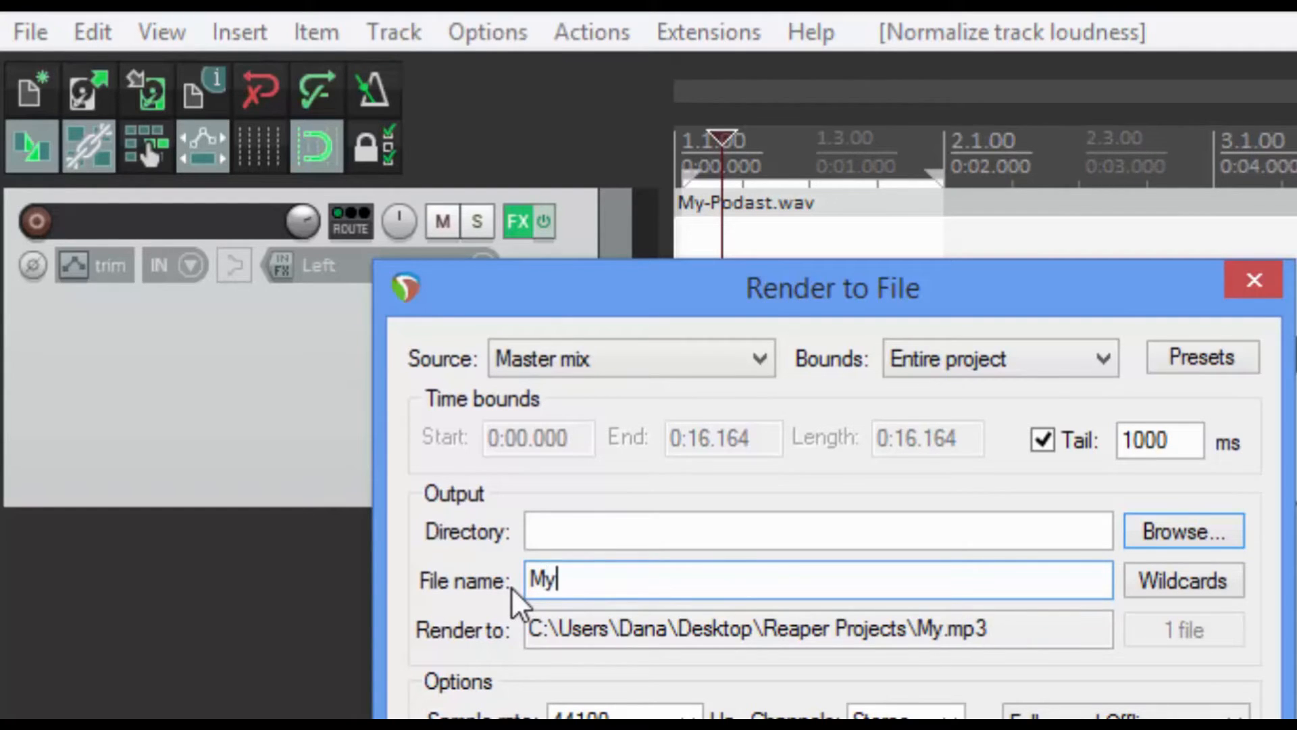
text(-Pod)
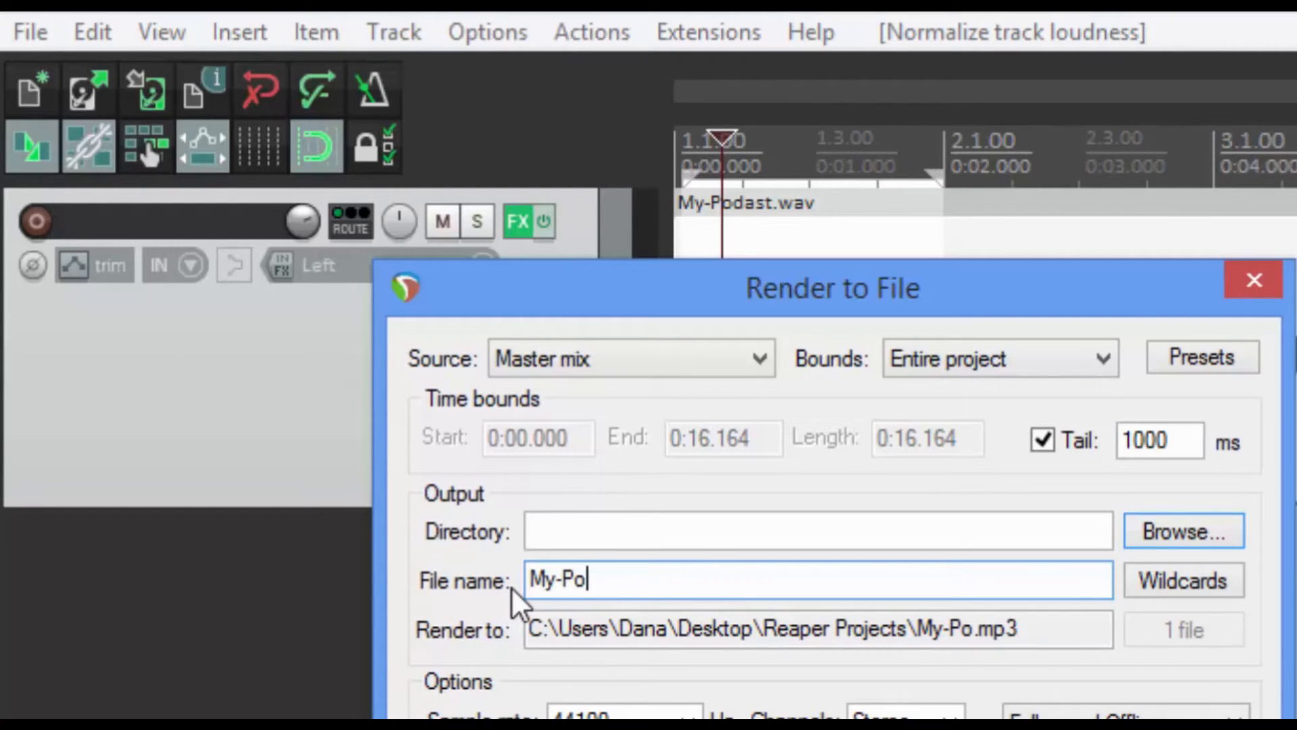
text(ast)
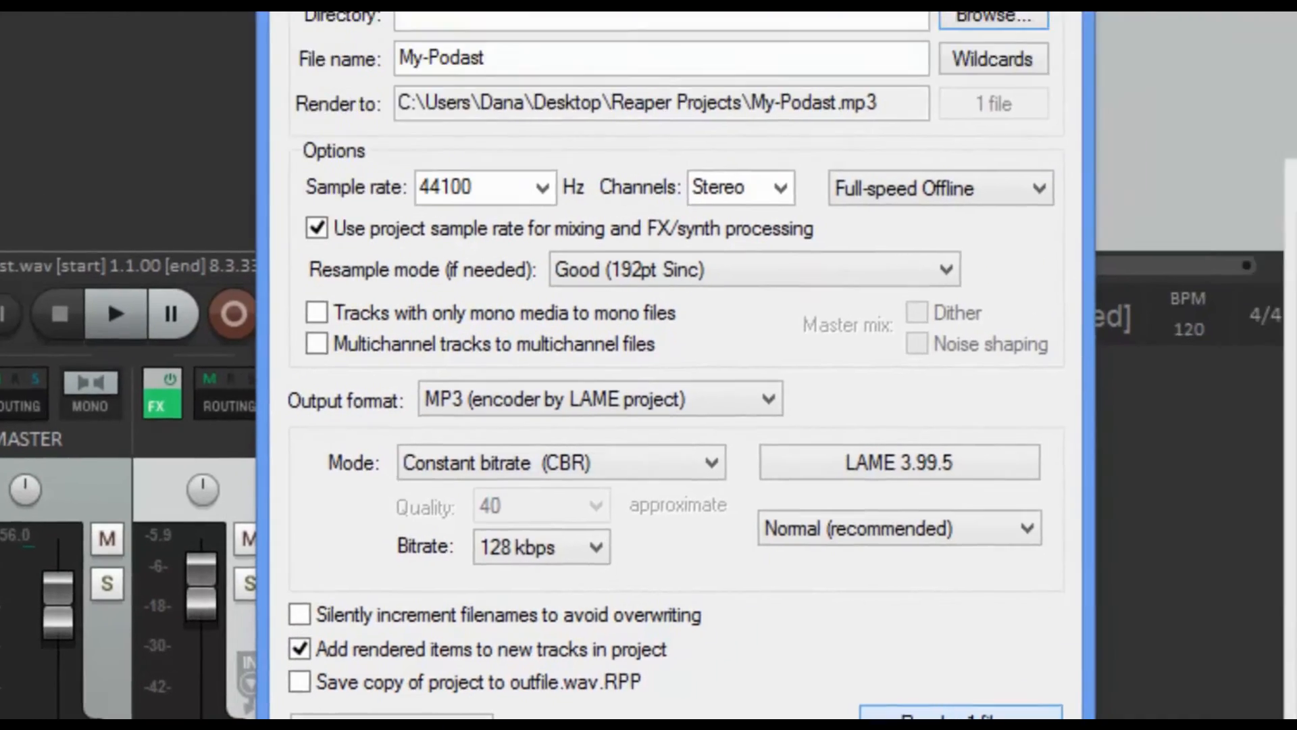
click(1060, 600)
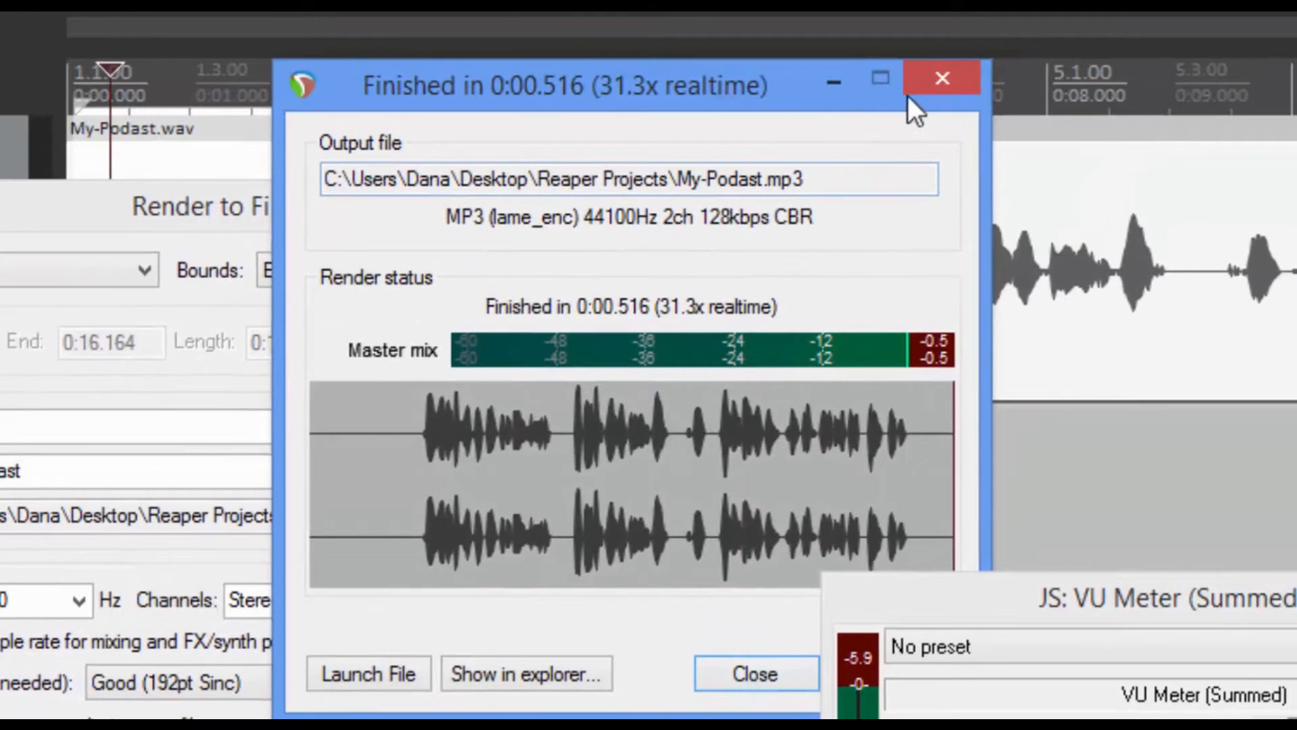
Step: Return to the render settings, render My-Podast.mp3 again by overwriting the existing file, and close the finished render
drag(765, 91, 467, 134)
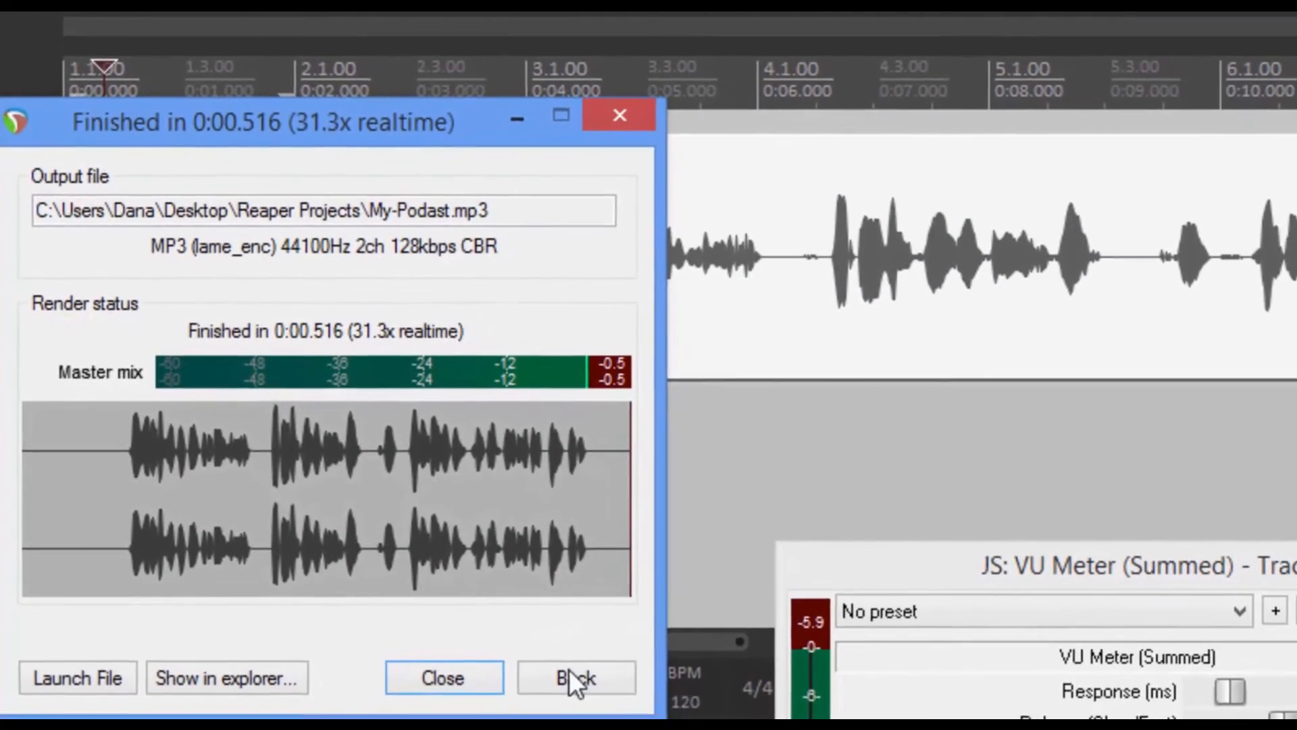
click(564, 669)
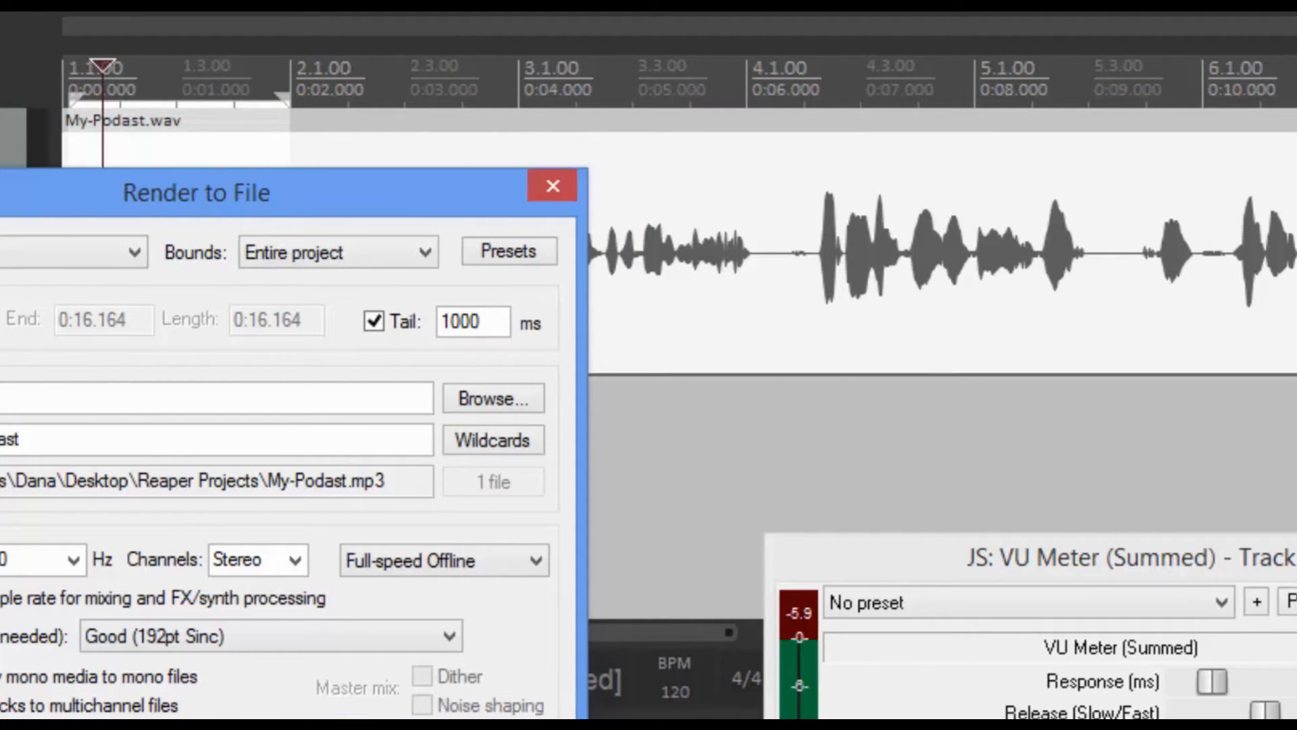
key(Return)
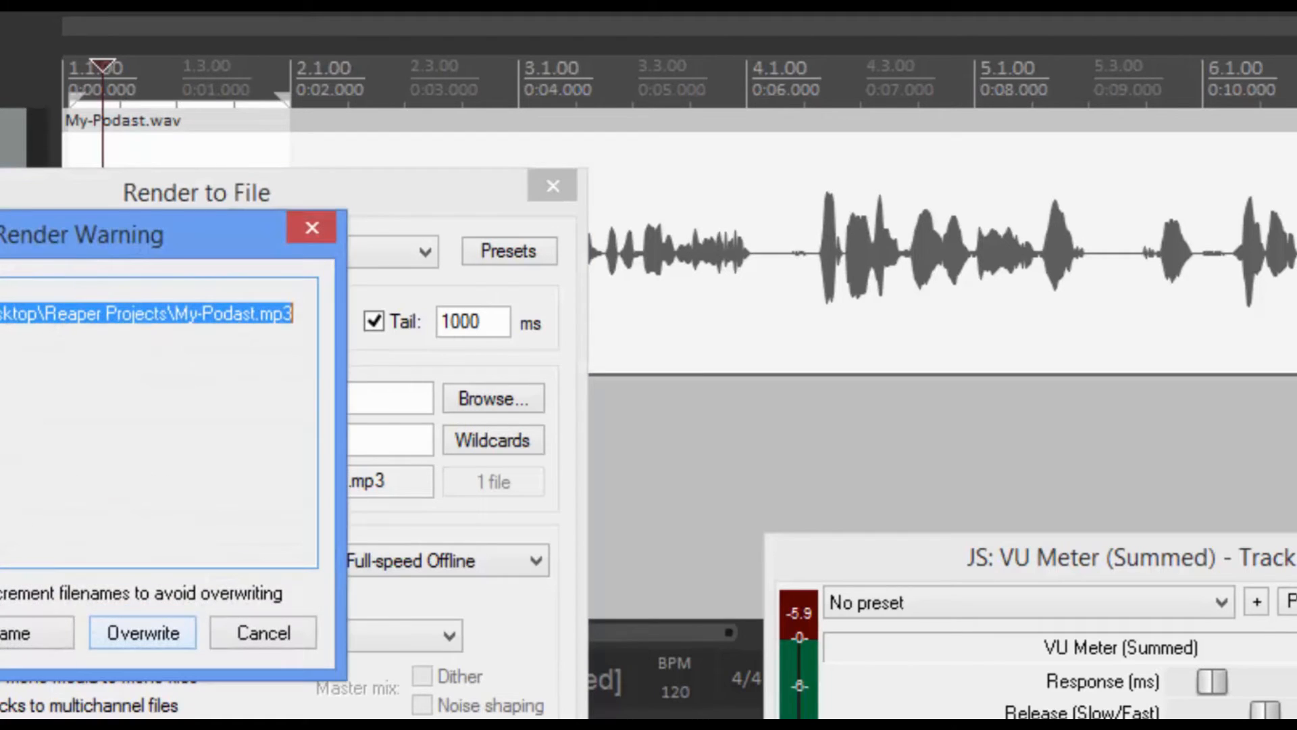
click(144, 632)
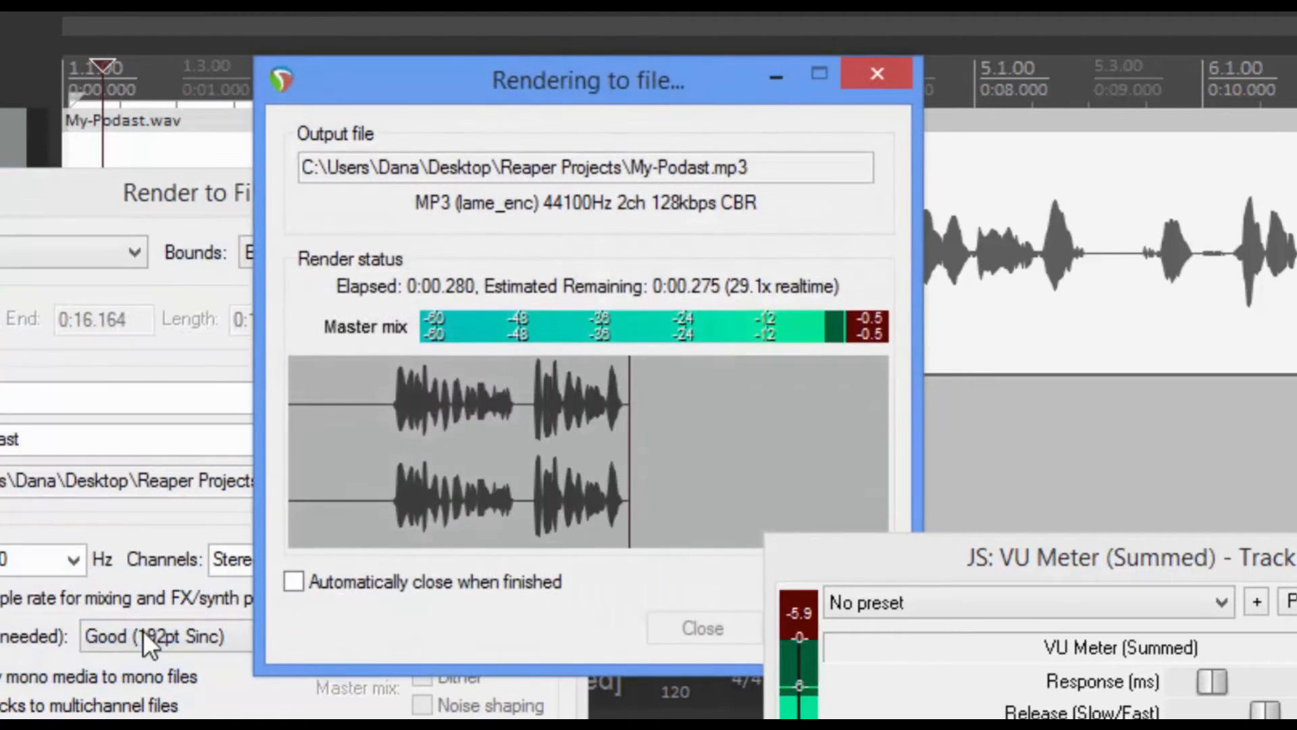
drag(688, 84, 460, 157)
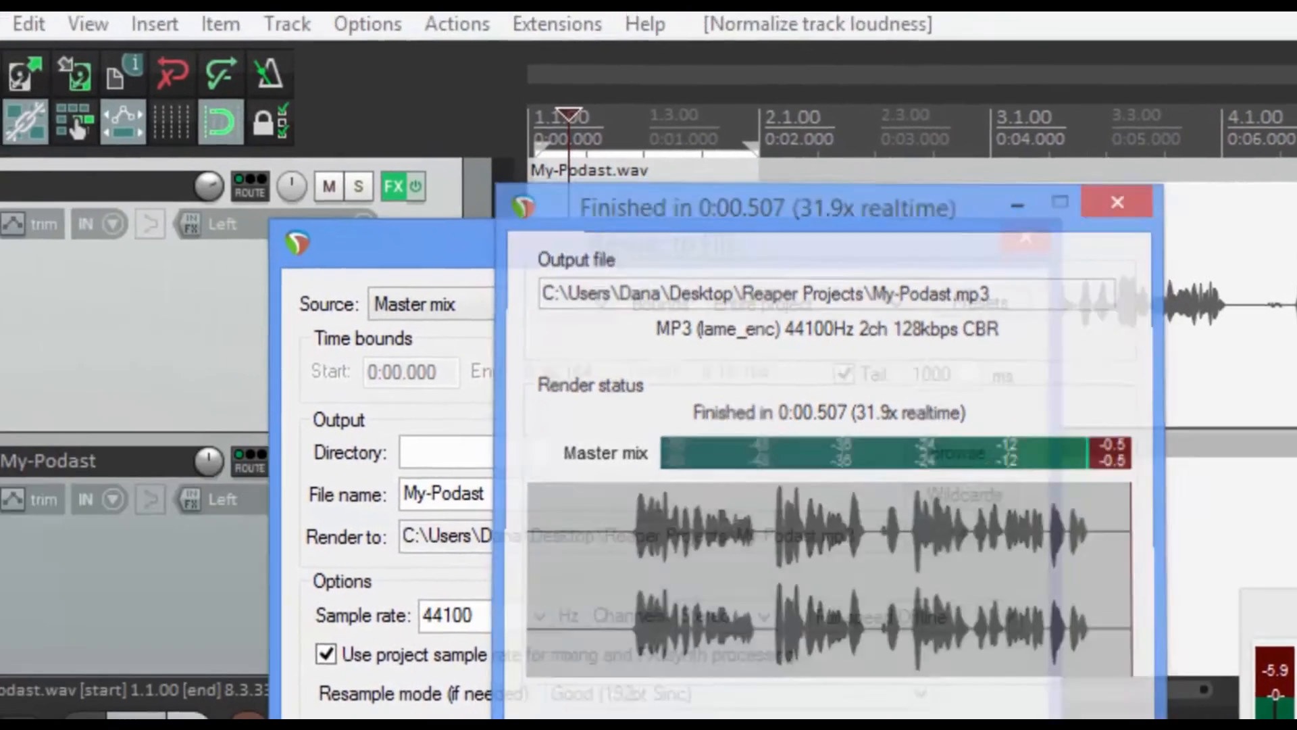
click(475, 702)
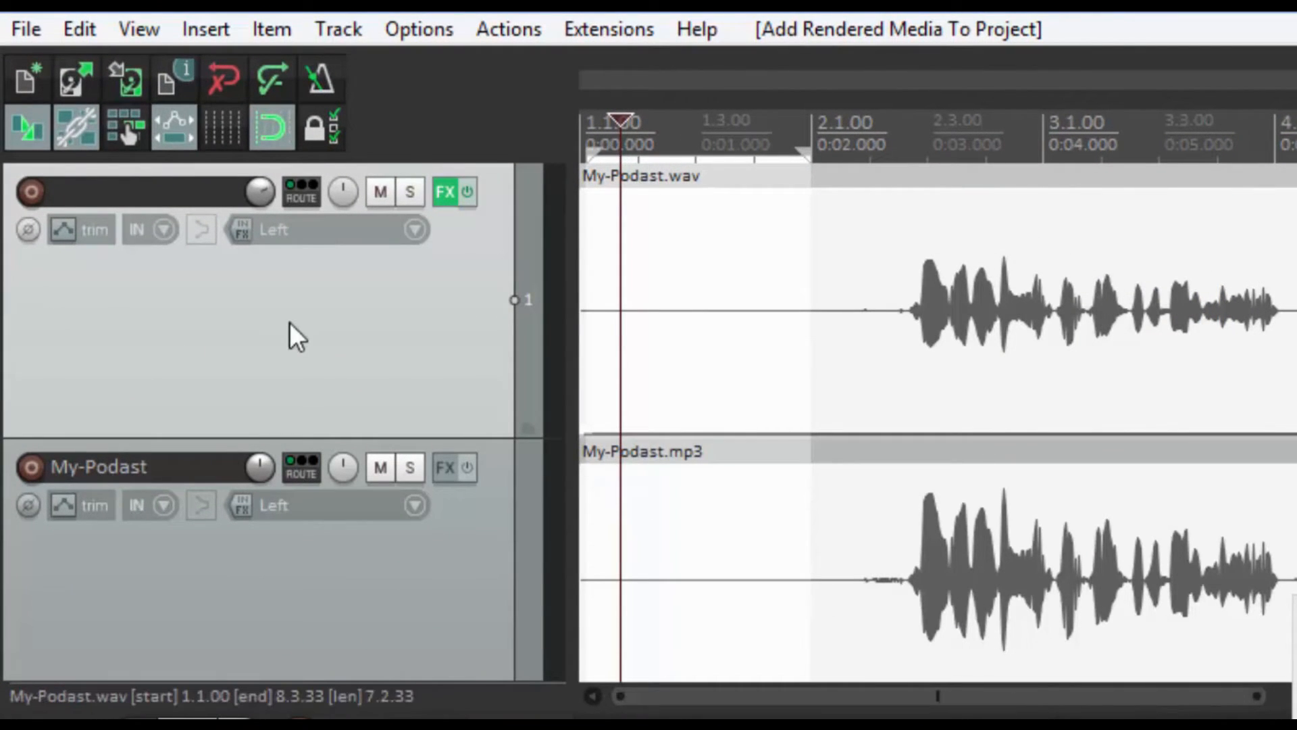
Step: Remove the original track holding My-Podast.wav and reduce the height of the rendered My-Podast track
right_click(291, 338)
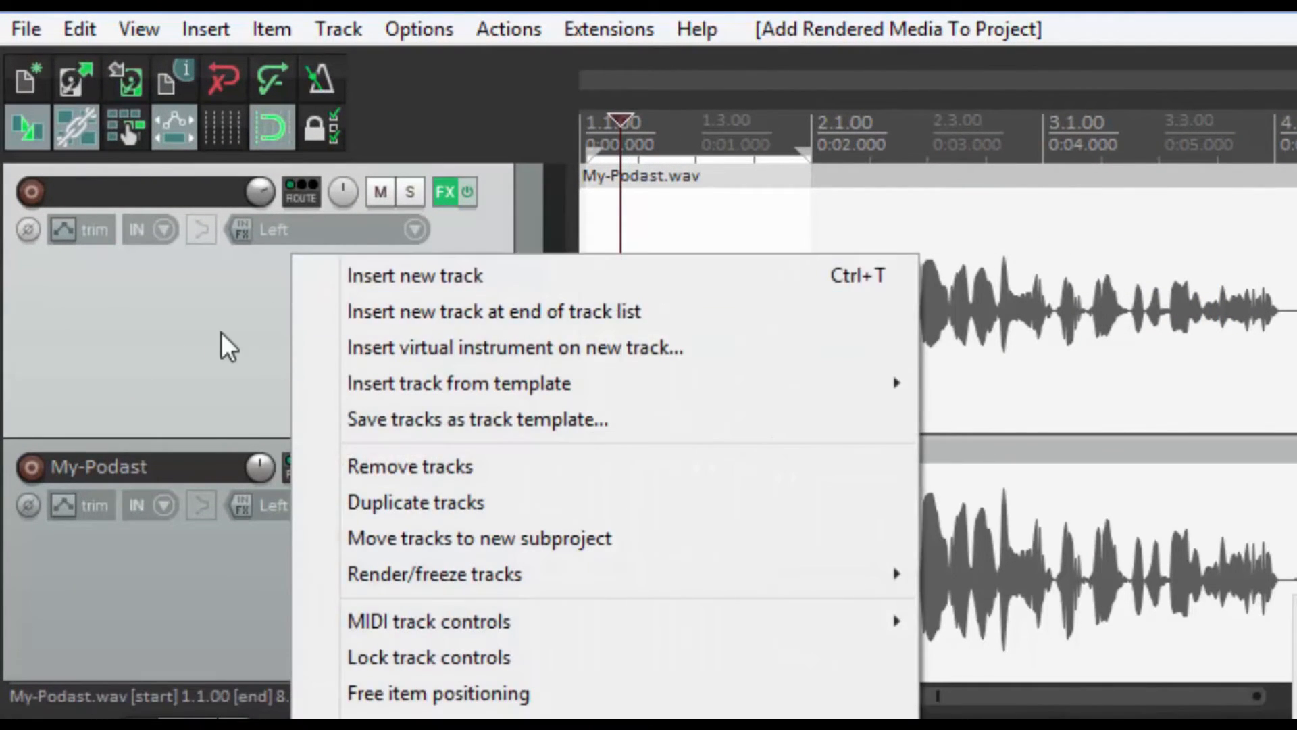
click(398, 464)
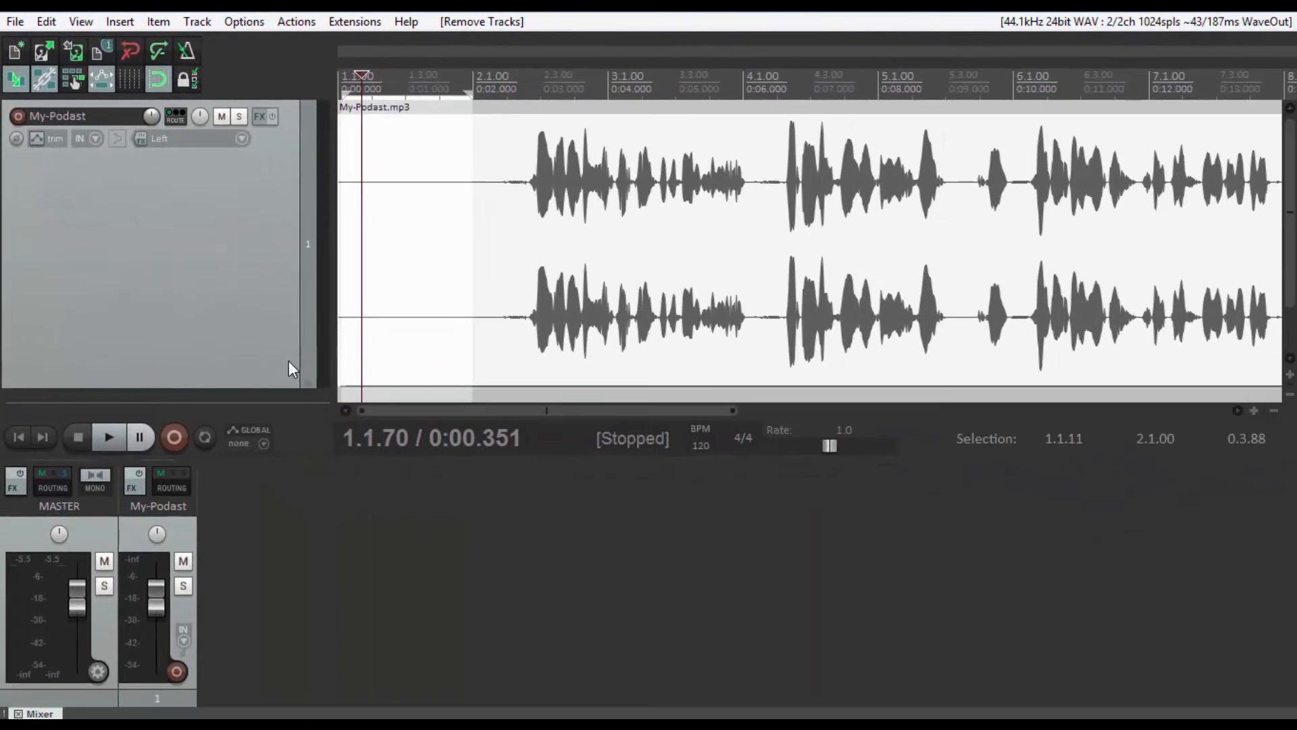
drag(275, 386, 269, 246)
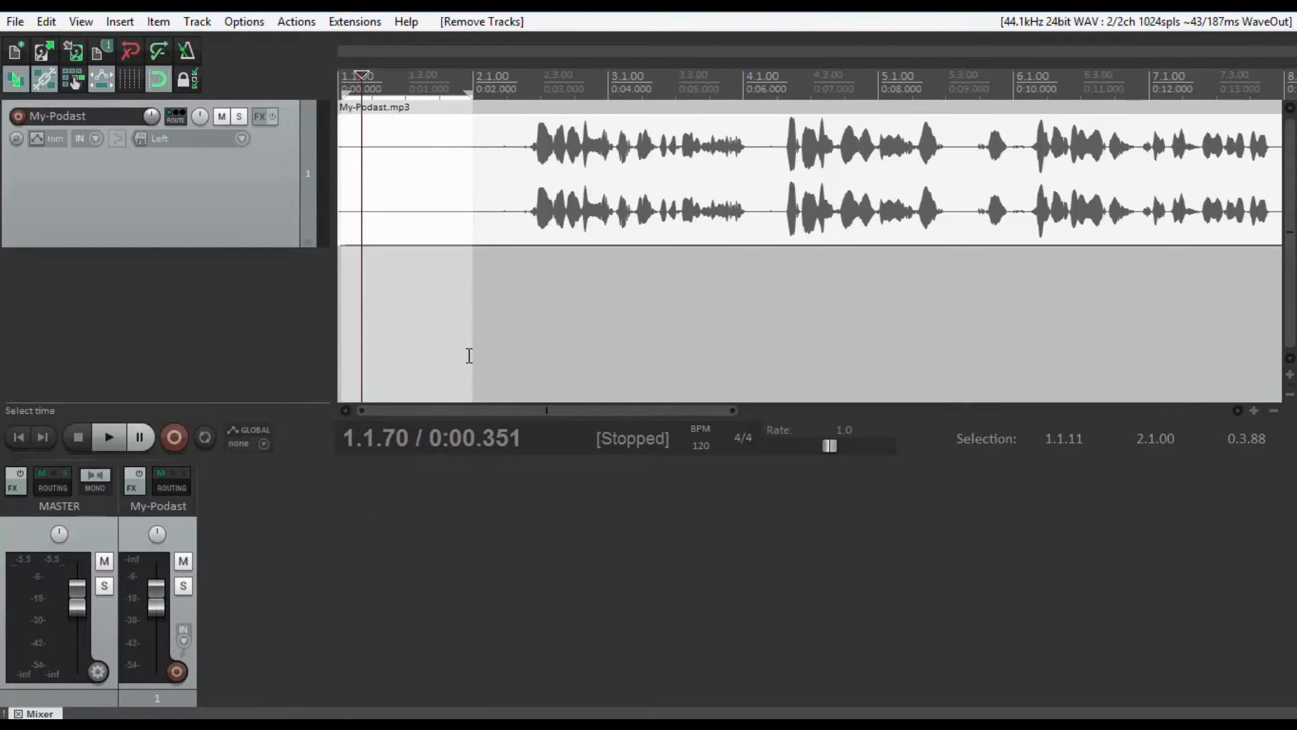
click(397, 218)
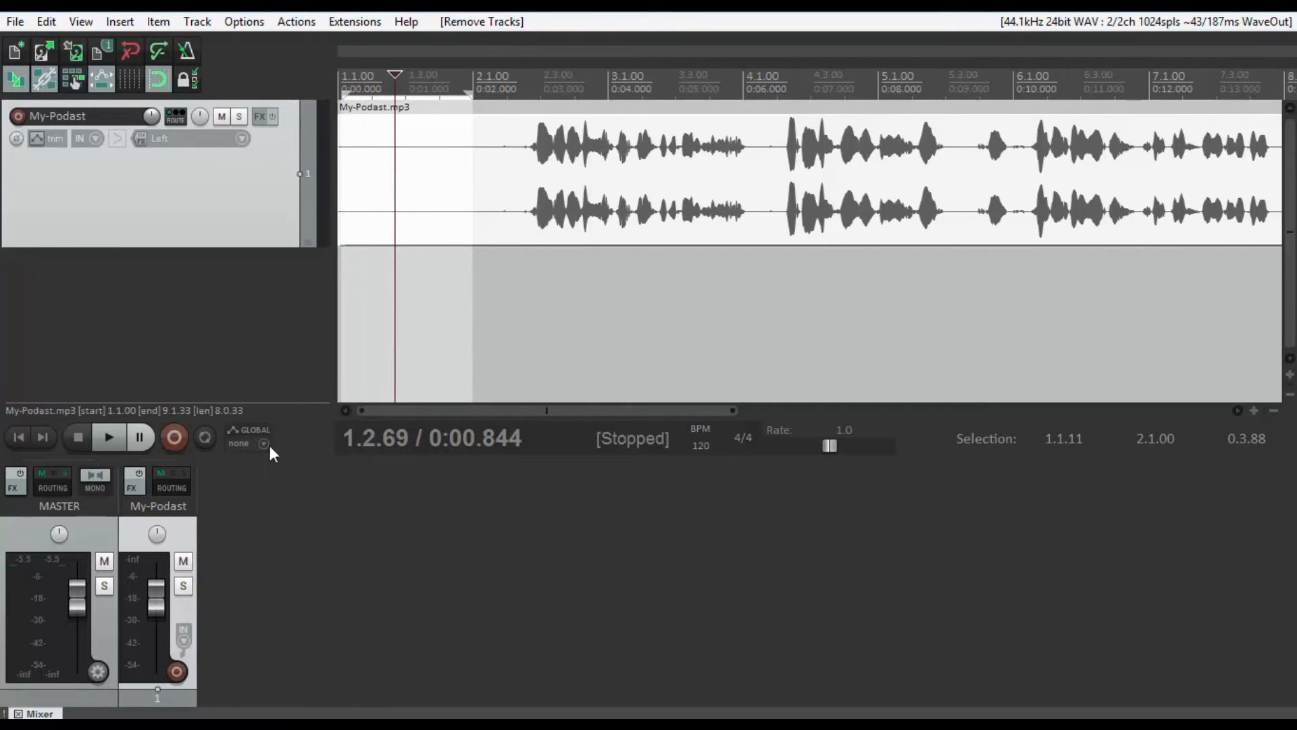
Step: Add the recently used JS: VU Meter (Summed) effect to the My-Podast track
click(132, 485)
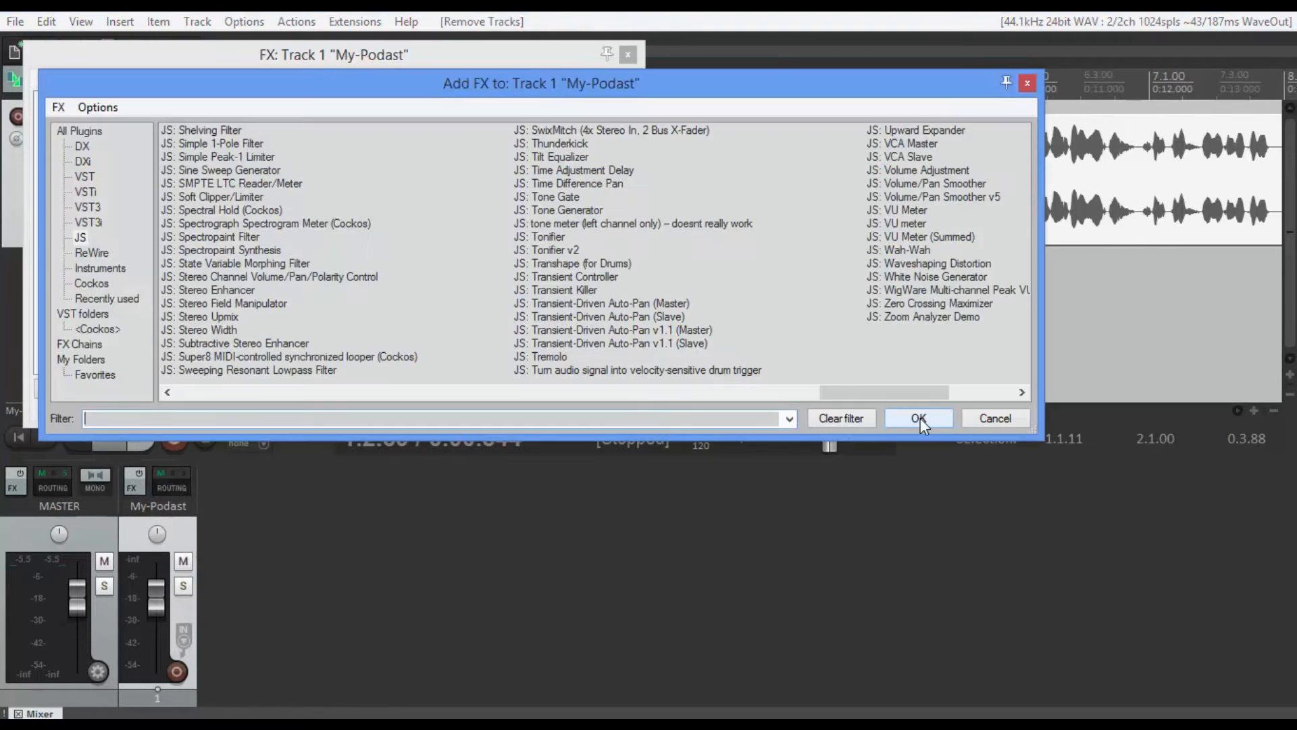
click(1028, 82)
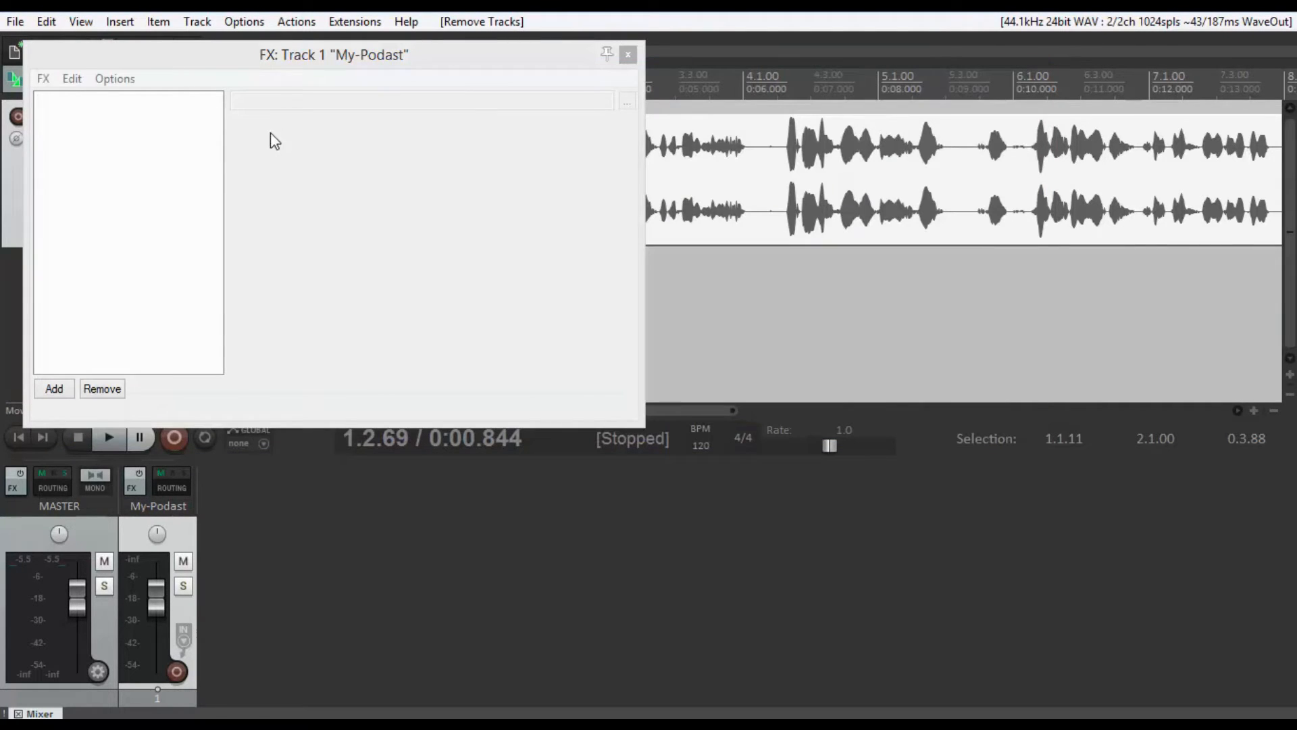
click(54, 388)
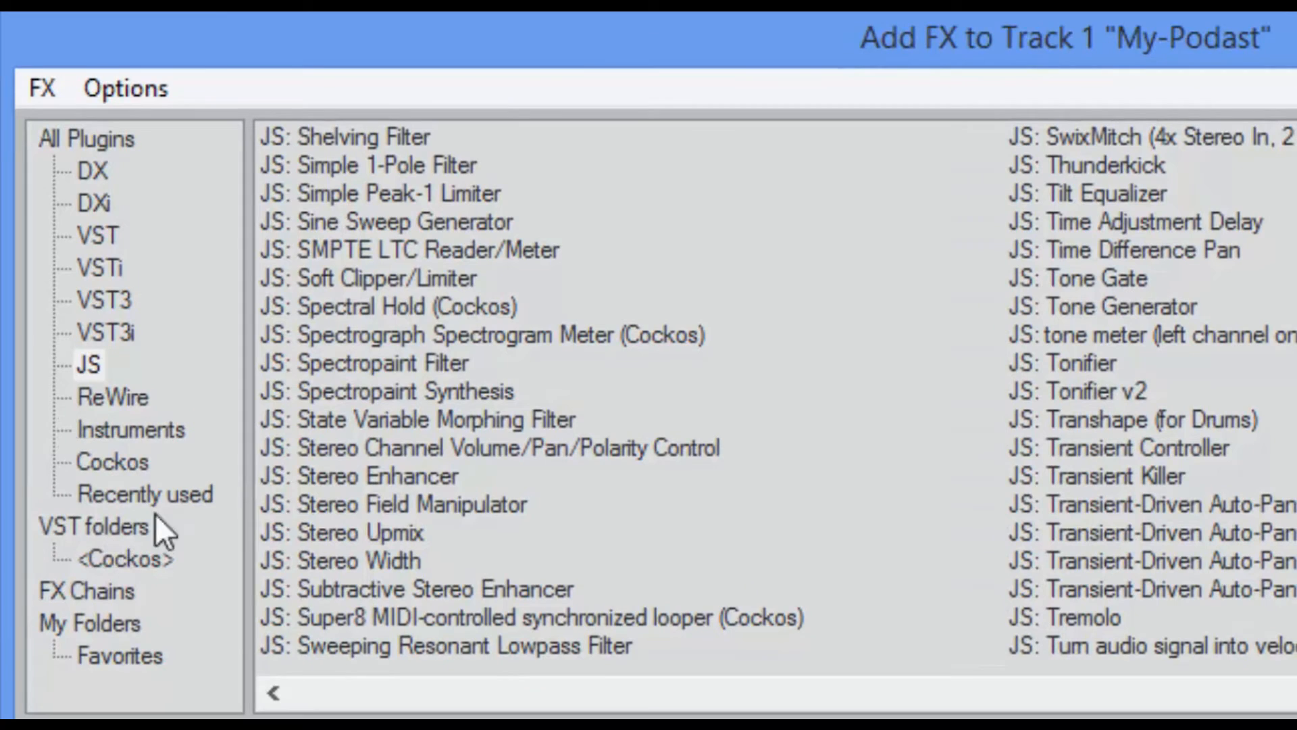
click(136, 492)
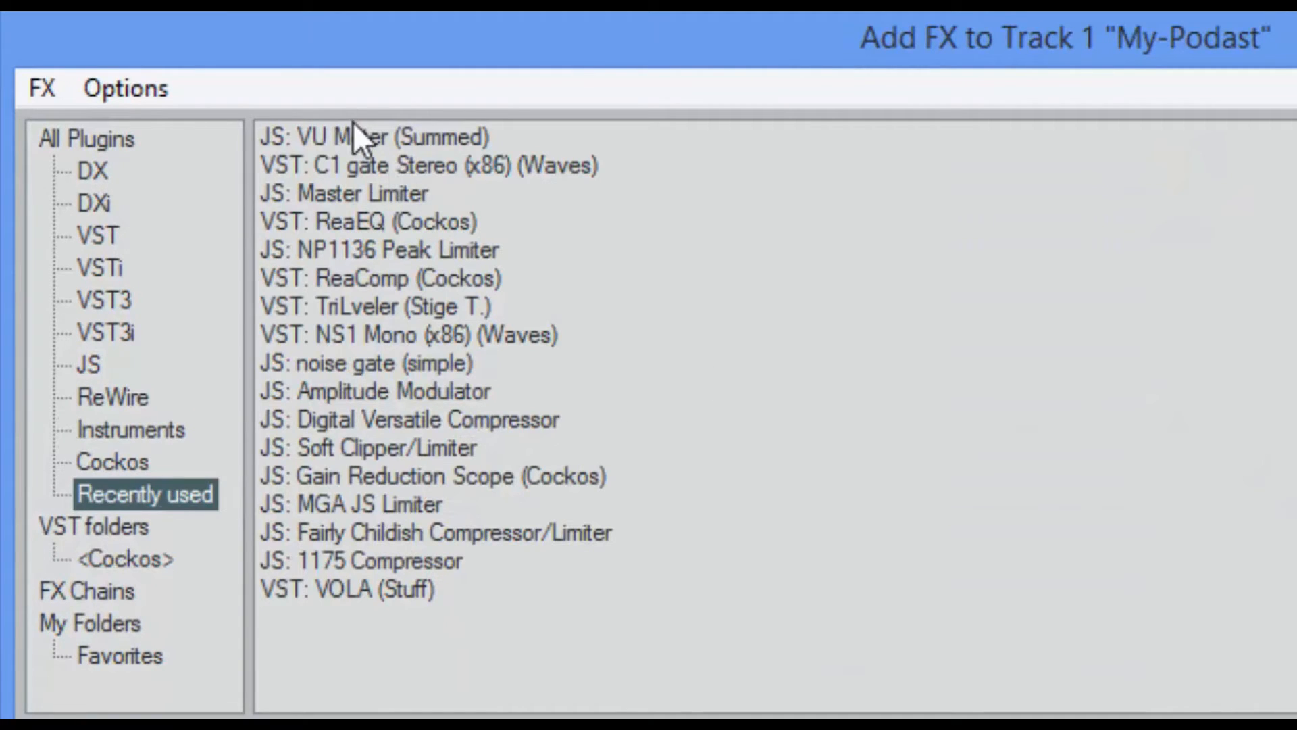
double_click(354, 146)
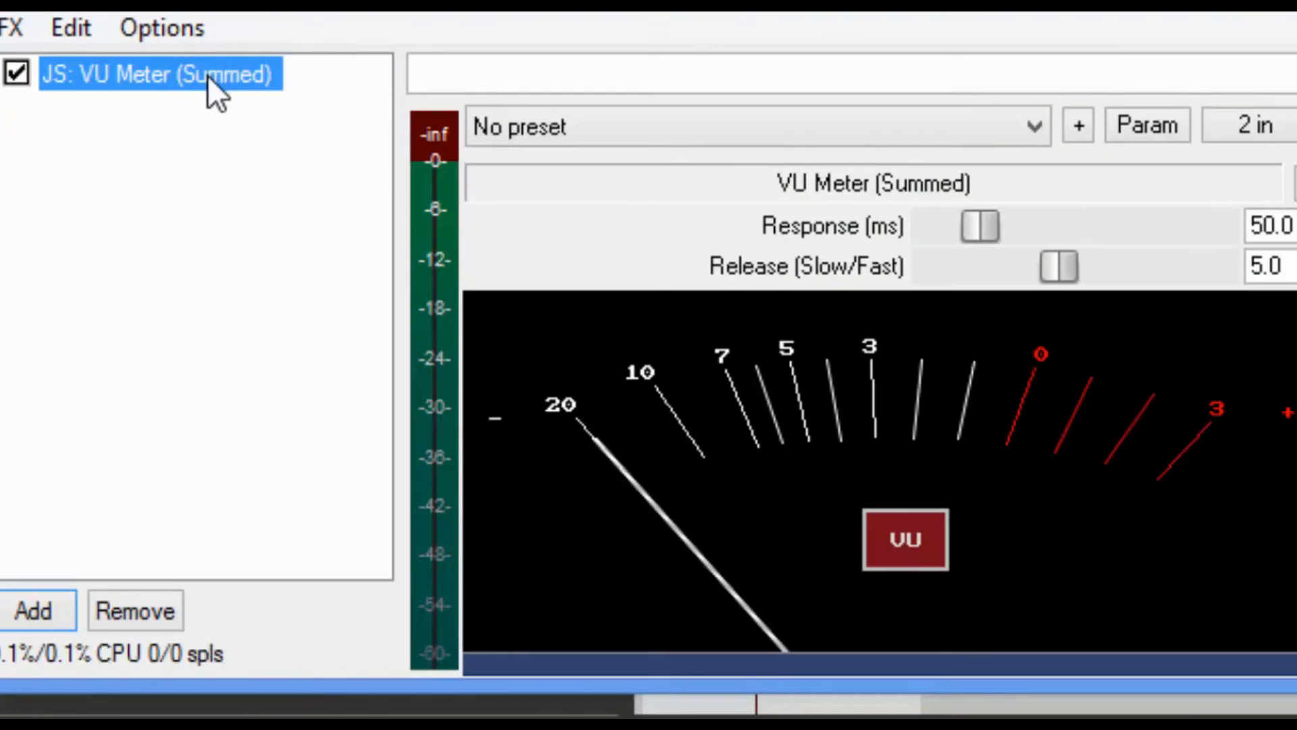
Step: Float the VU Meter in its own window, place it below the waveform, and close the track's FX chain
double_click(208, 75)
drag(485, 48, 1291, 324)
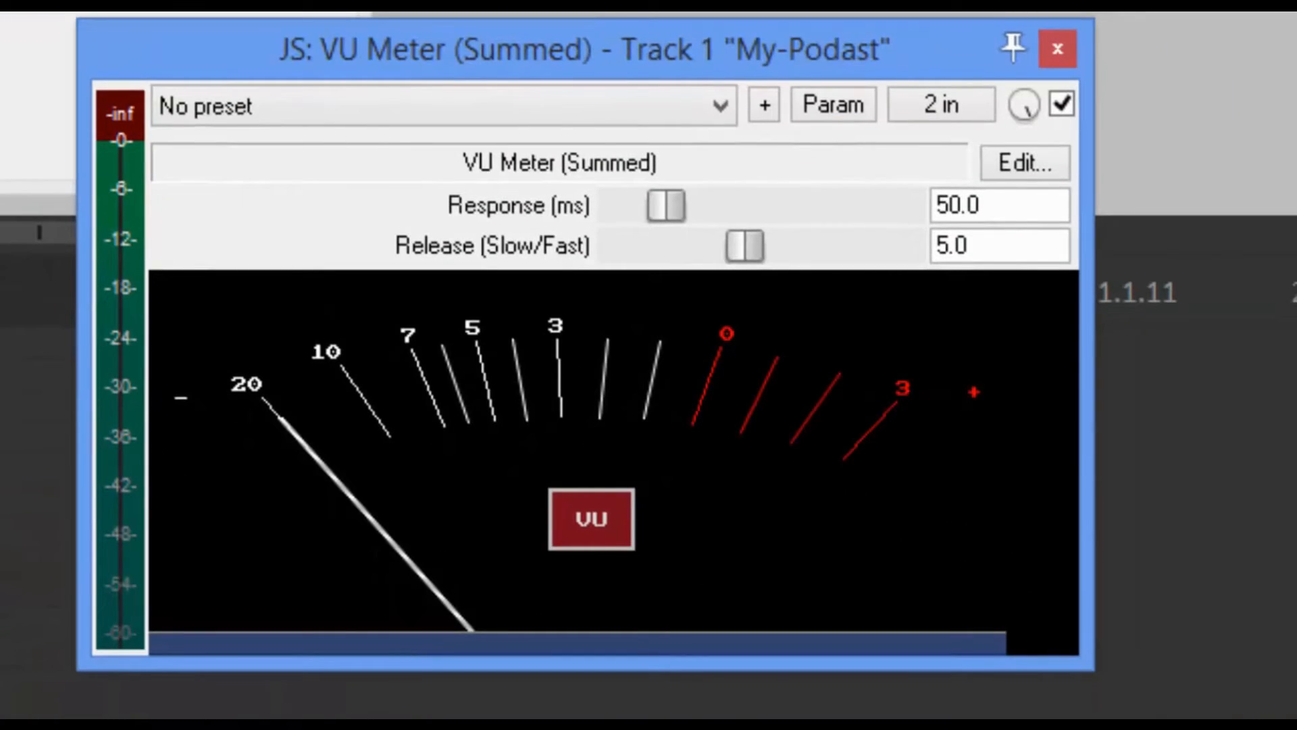
click(336, 11)
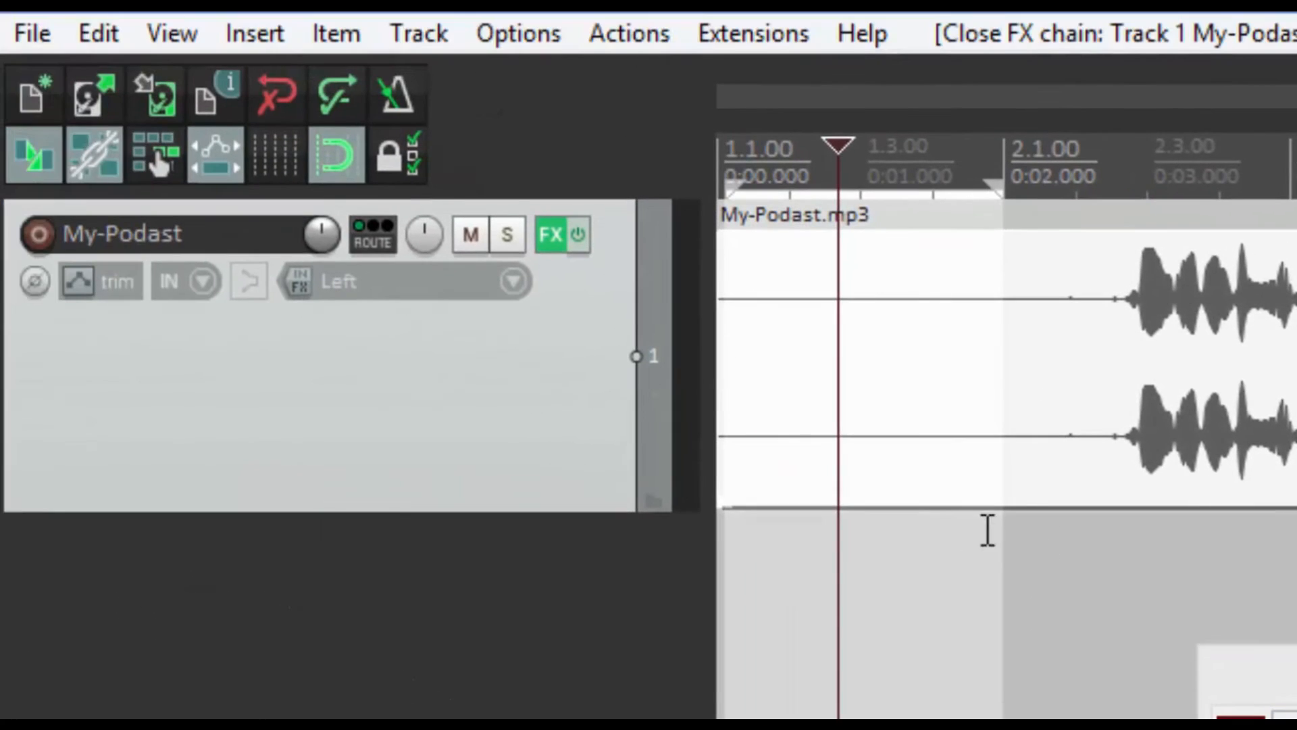
Step: Trim the silence from the start of the My-Podast.mp3 item to about 2.3 s, just before the speech, and clear the time selection
click(1073, 413)
scroll(1081, 446, down, 2)
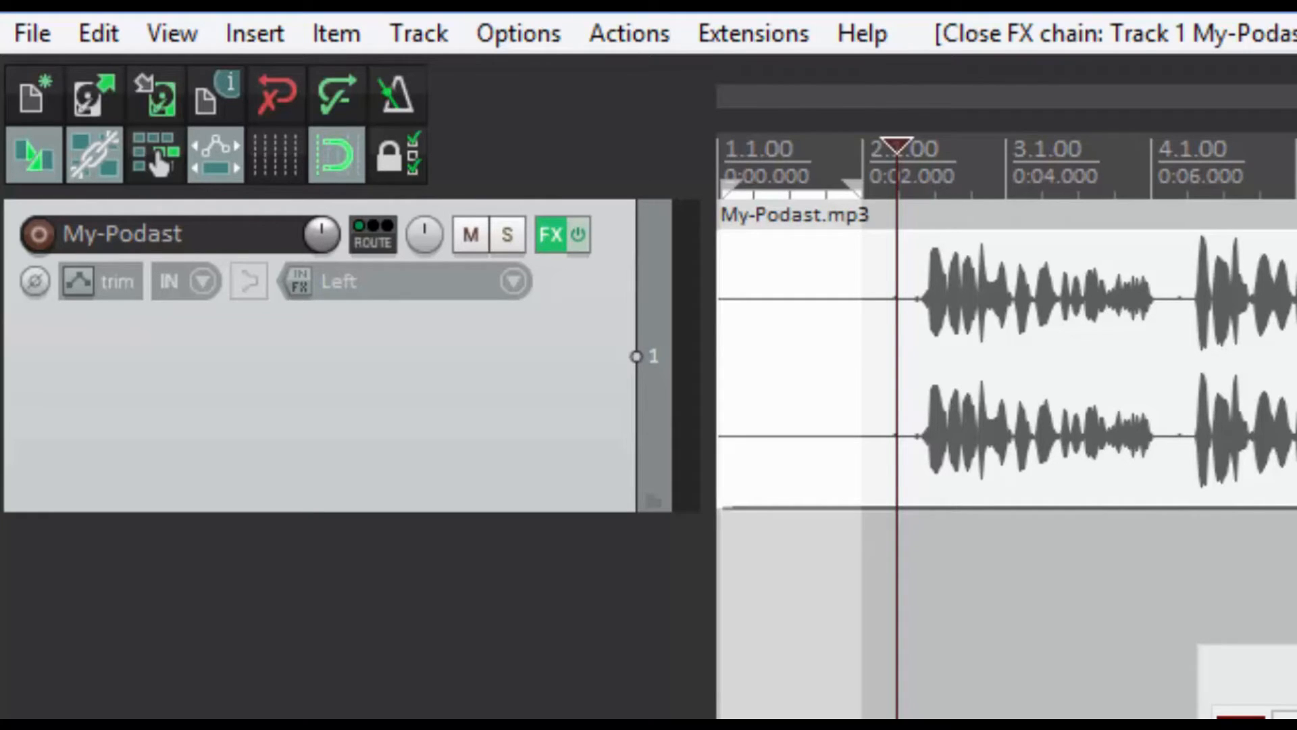
click(781, 380)
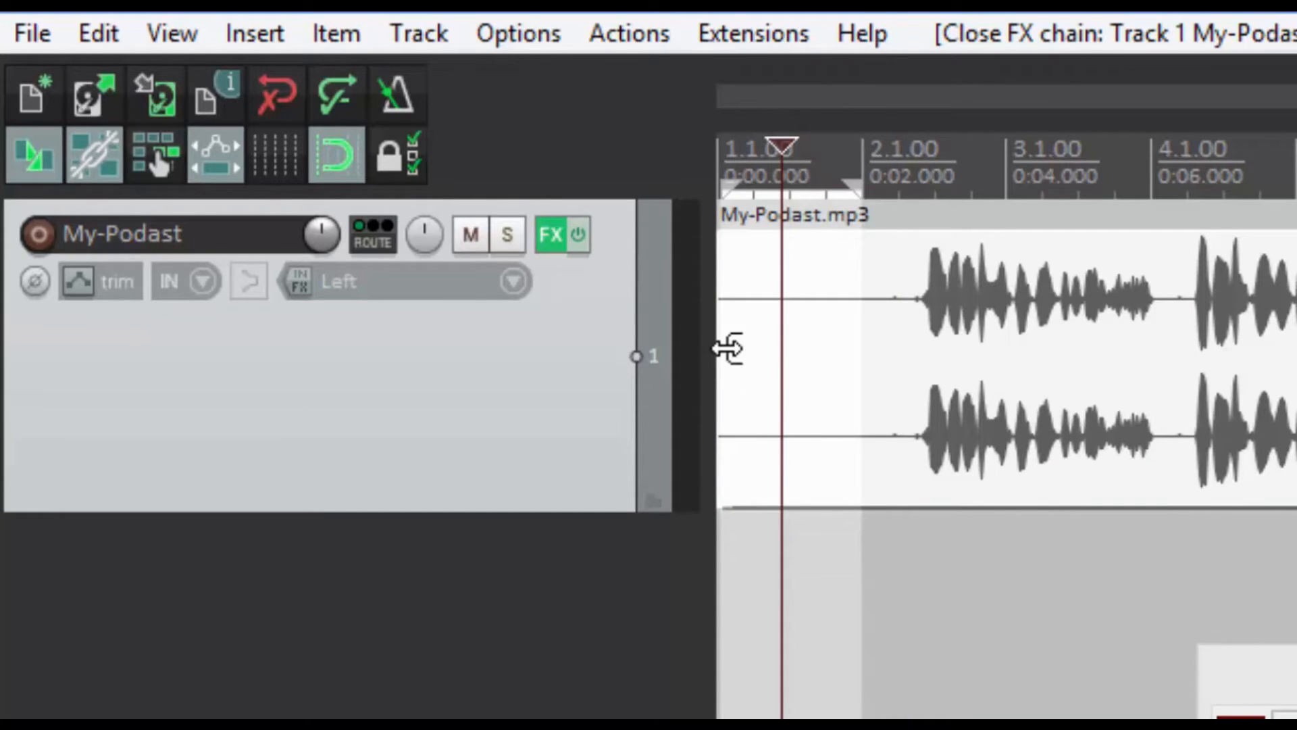
drag(728, 350, 885, 317)
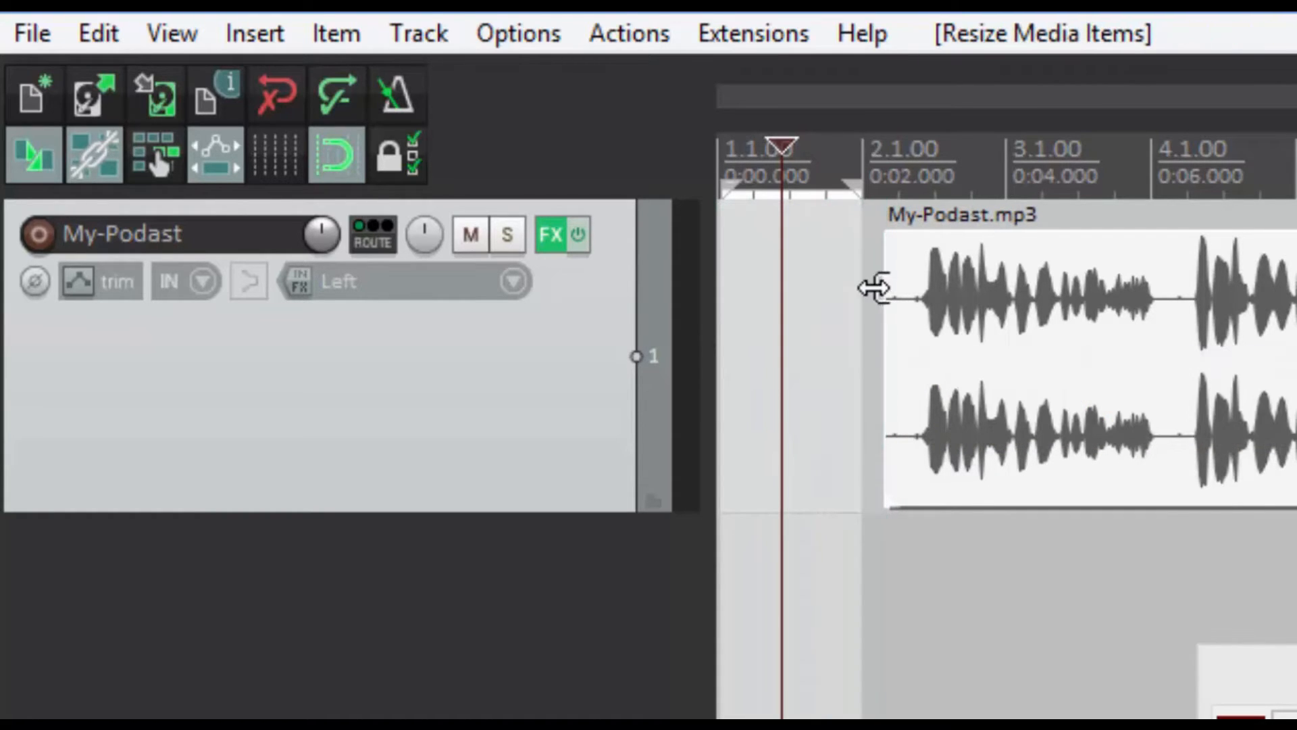
drag(855, 189, 718, 233)
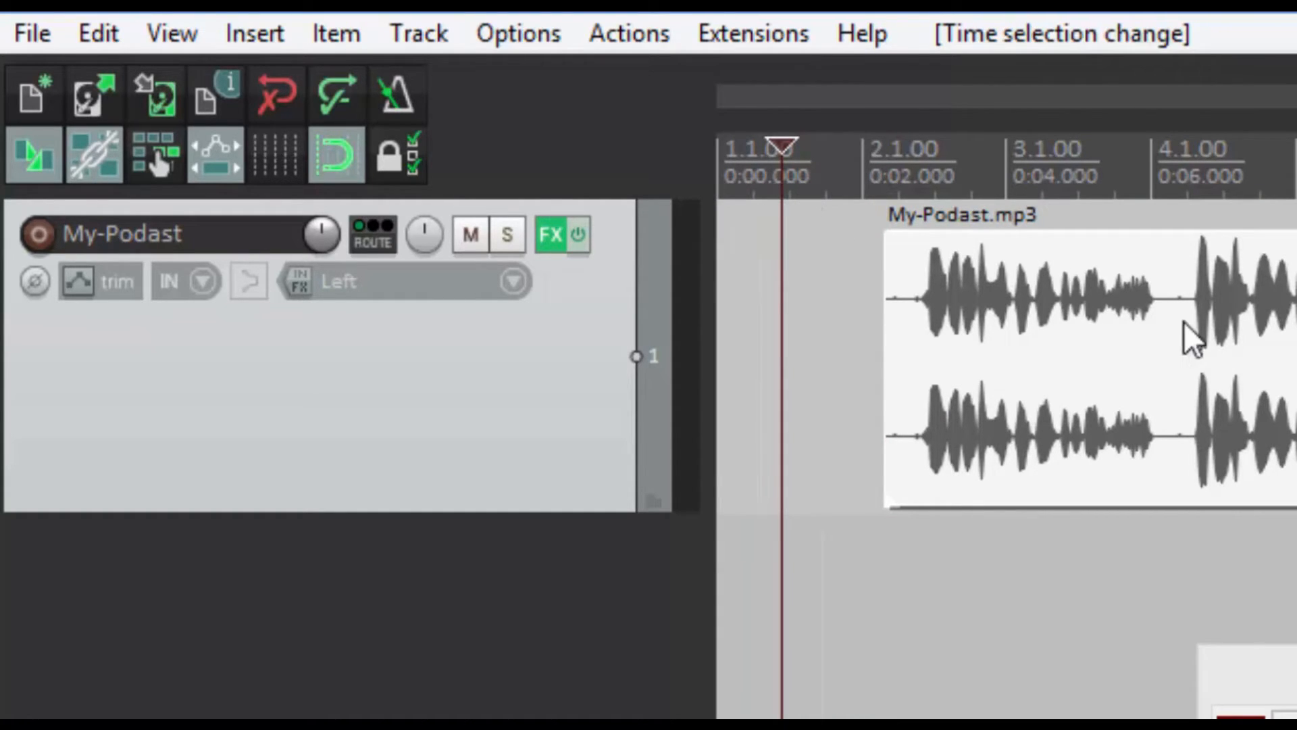
Step: Move the trimmed My-Podast.mp3 item to the project start and trim the silence after its last word
click(1173, 375)
drag(1174, 375, 797, 373)
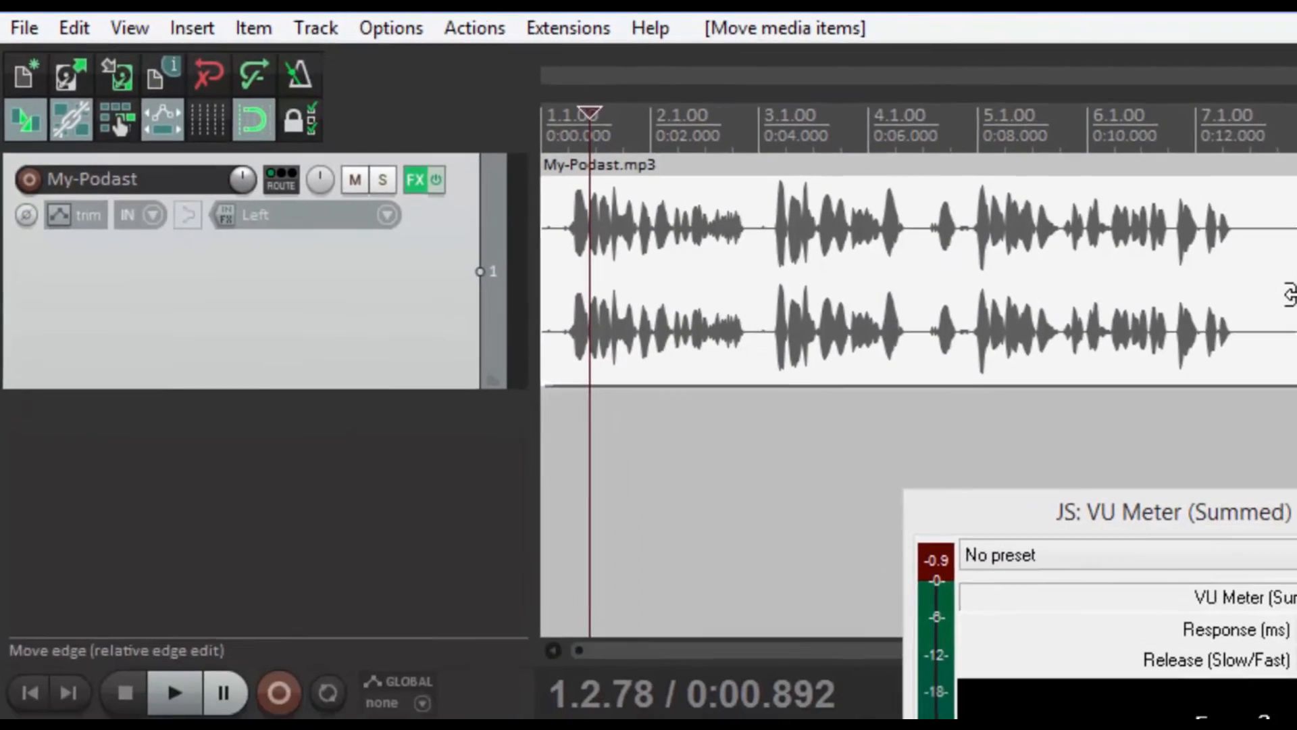
drag(1276, 297, 1245, 302)
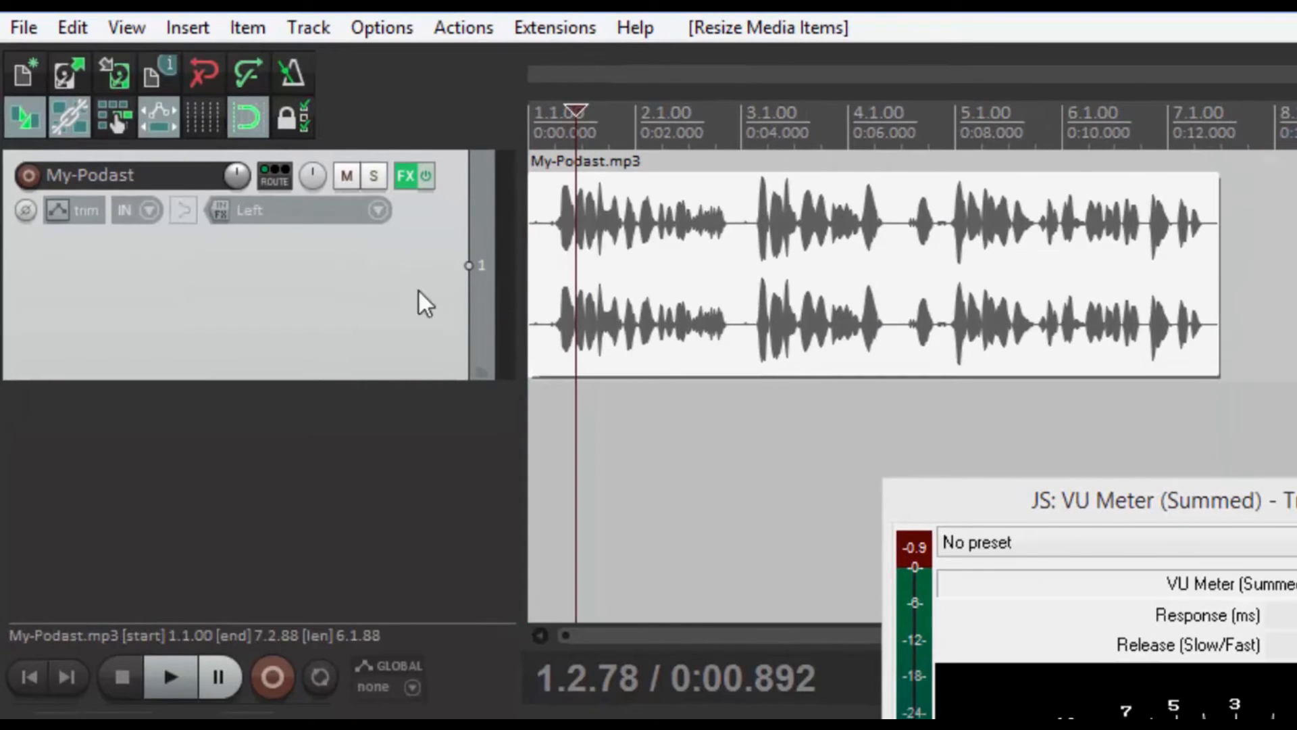
Step: Trim slightly more from the beginning of the My-Podast.mp3 item and shift it back to the project start
drag(531, 269, 547, 270)
drag(723, 281, 663, 263)
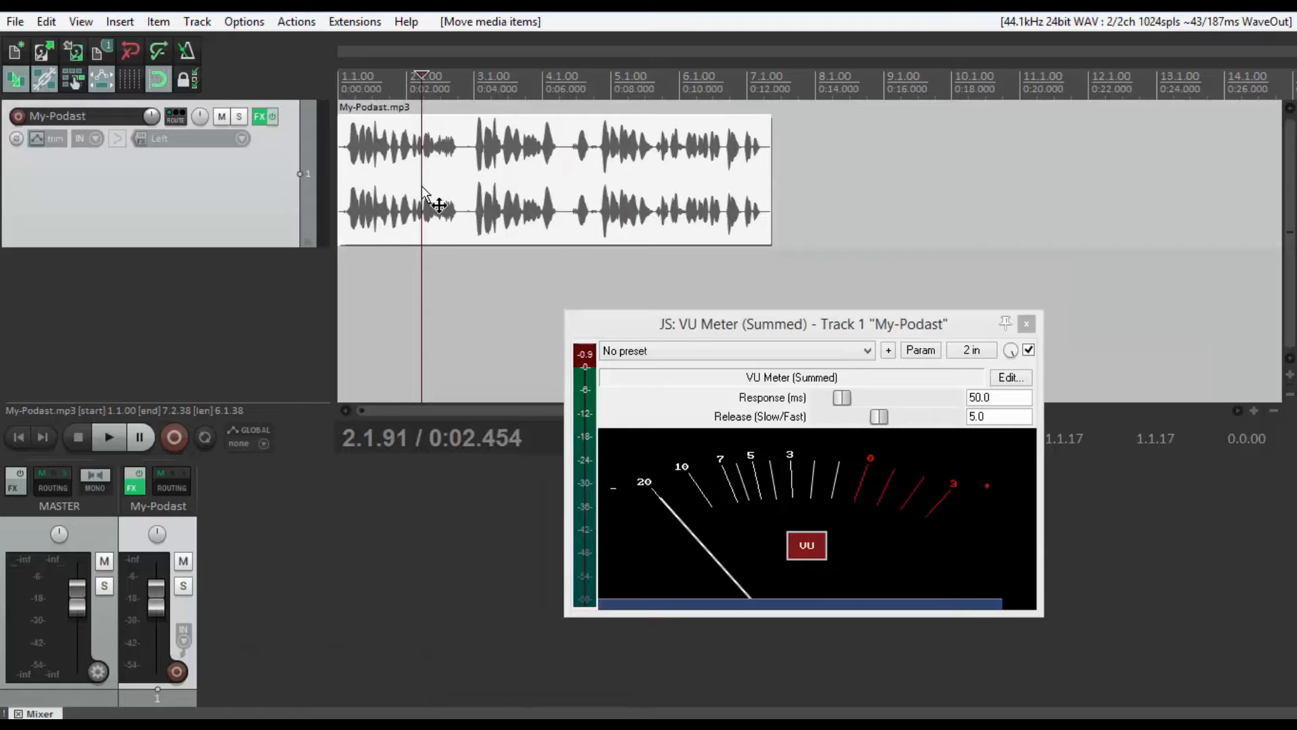
drag(452, 178, 400, 182)
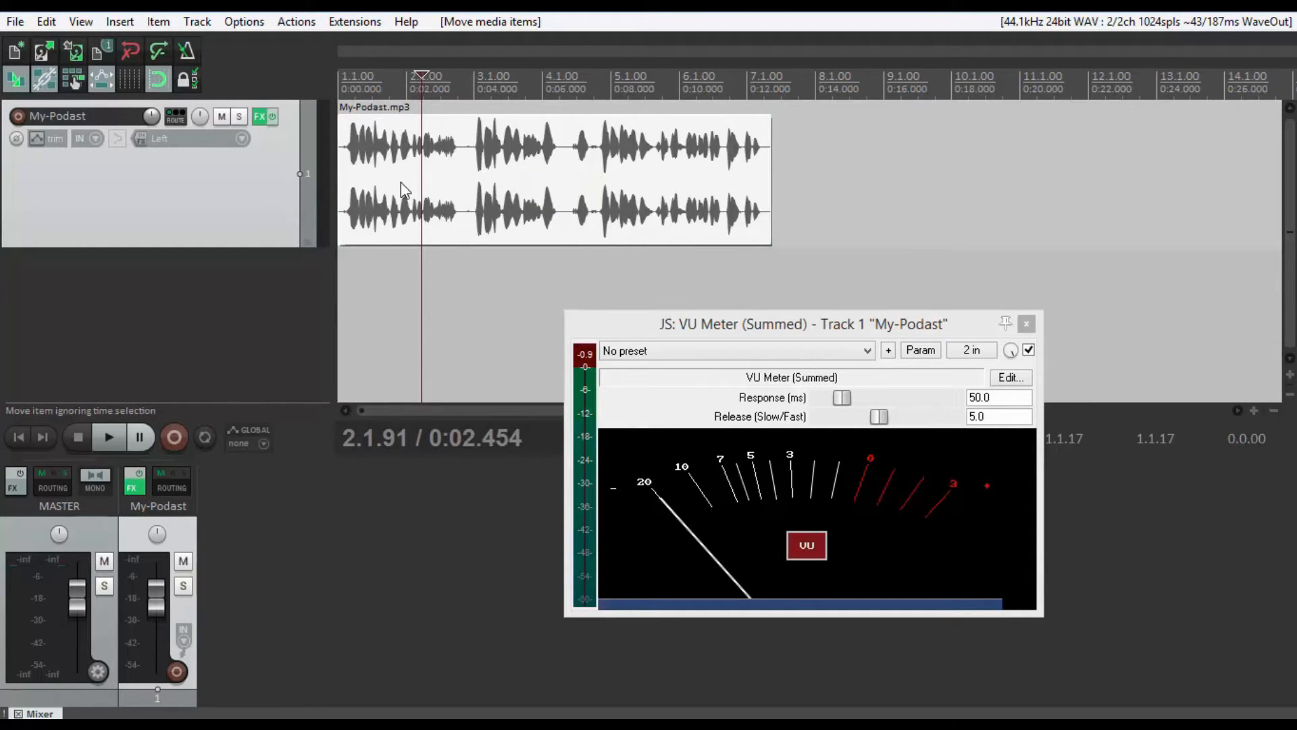
Step: Play the trimmed podcast from the project start while watching the VU Meter, and stop playback
click(19, 437)
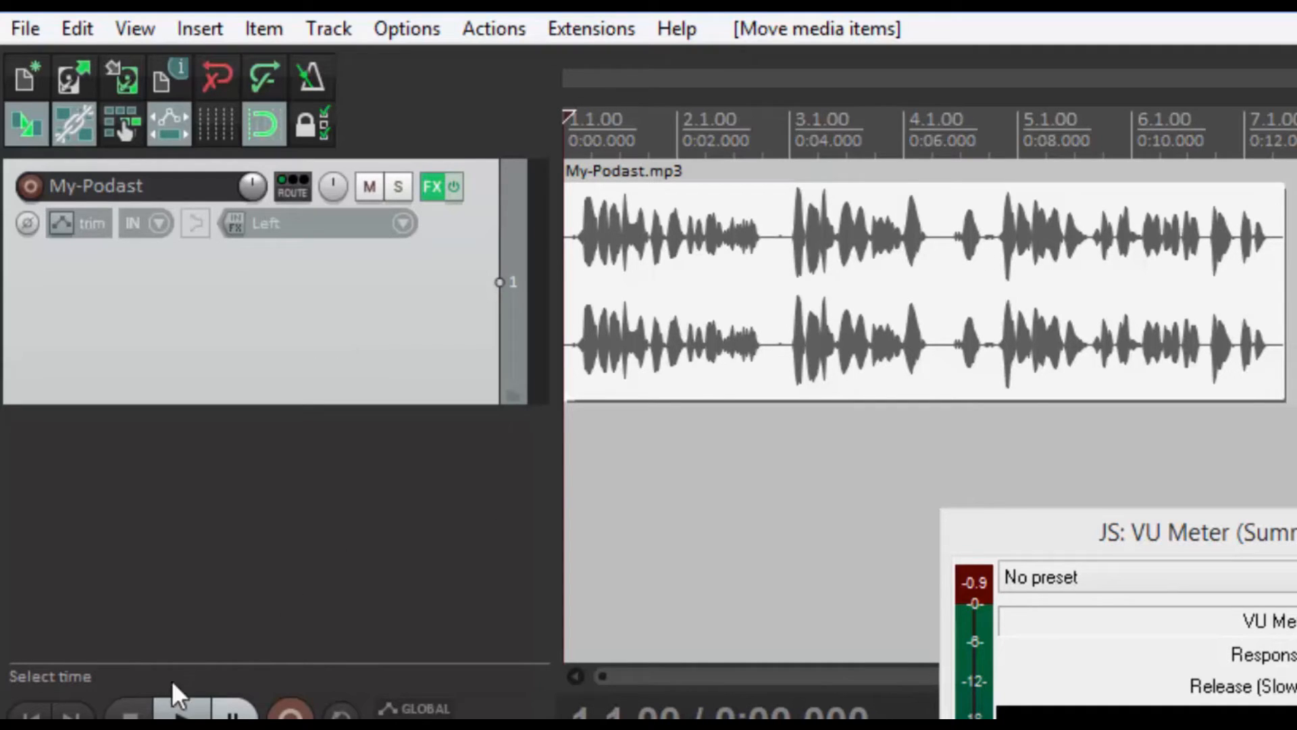
click(182, 715)
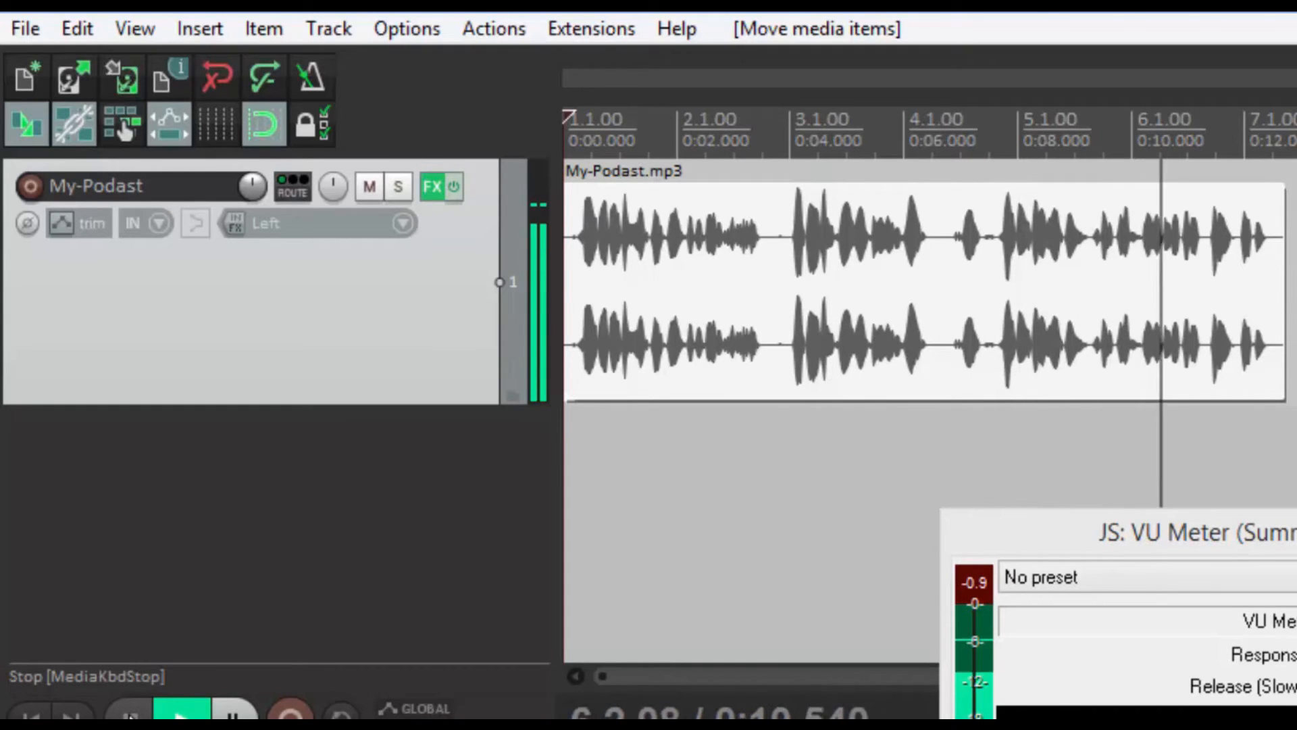
key(space)
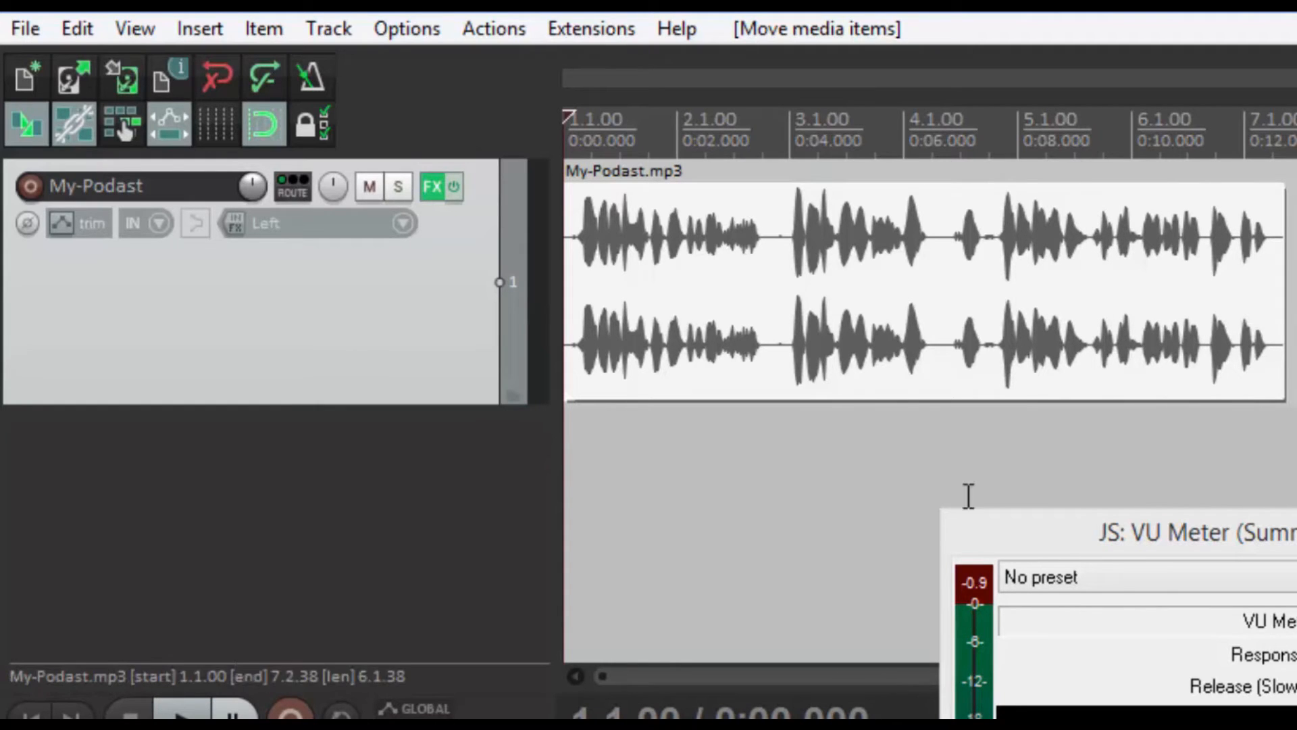
Step: Split the My-Podast.mp3 item in the pause just before the short isolated sound, at about 6.9 s
click(945, 240)
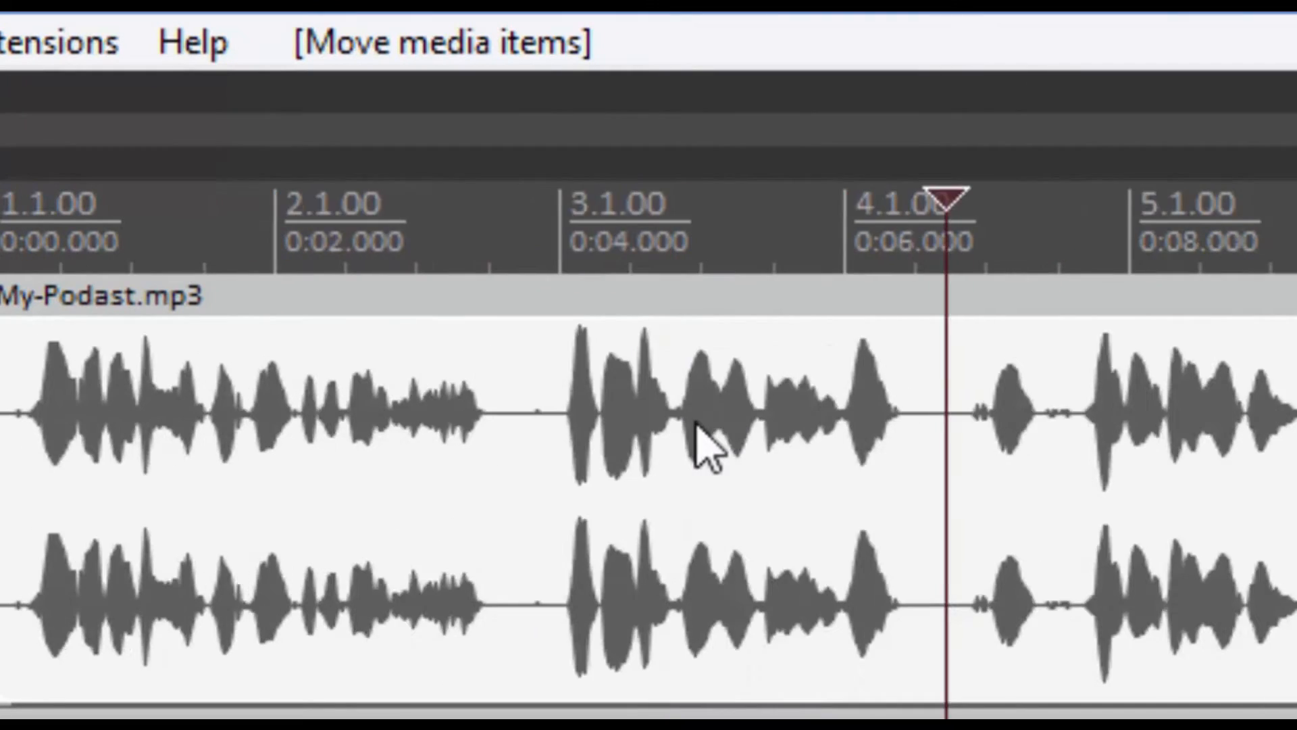
scroll(695, 422, up, 8)
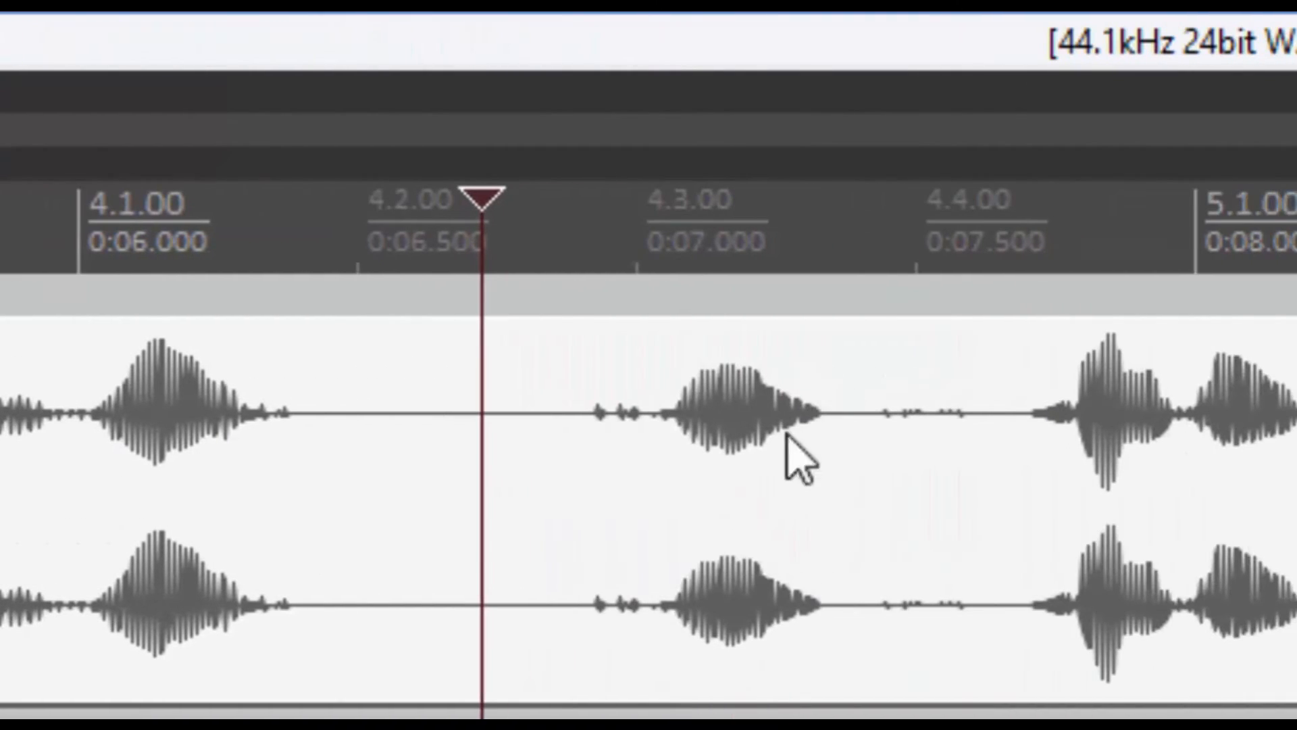
click(564, 421)
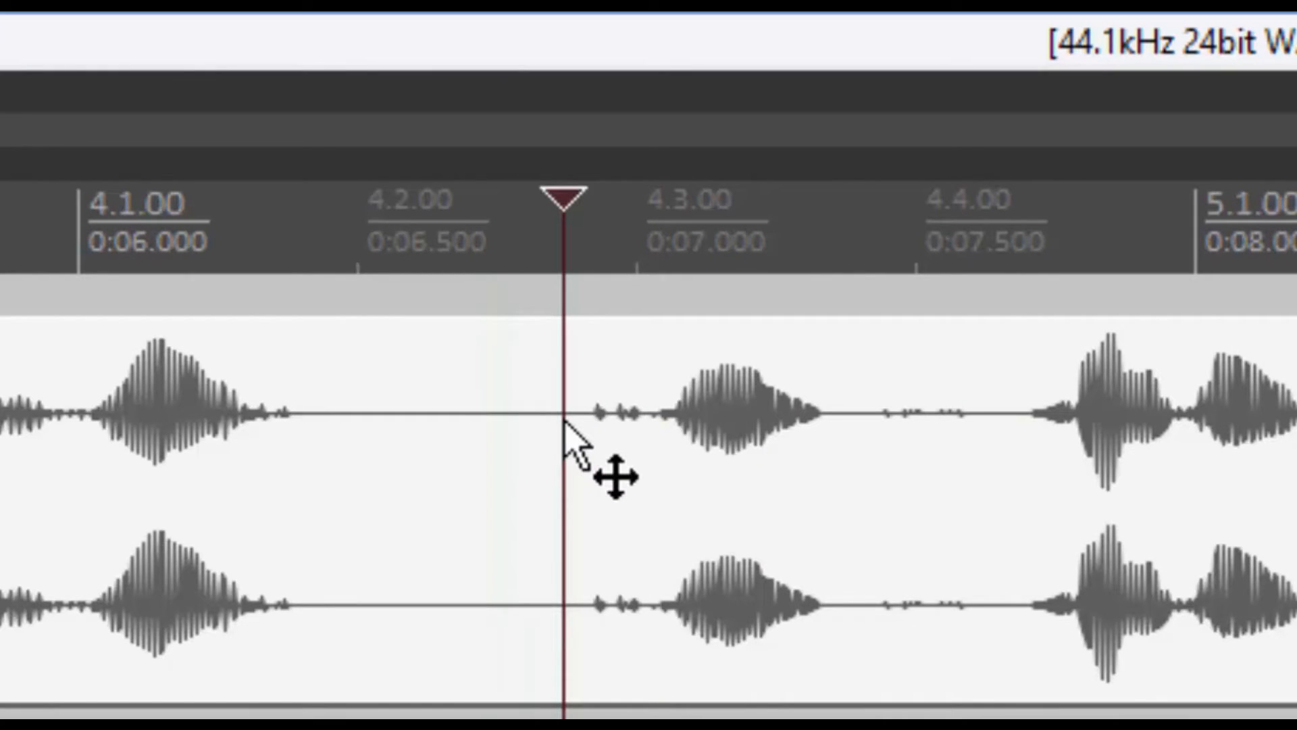
key(s)
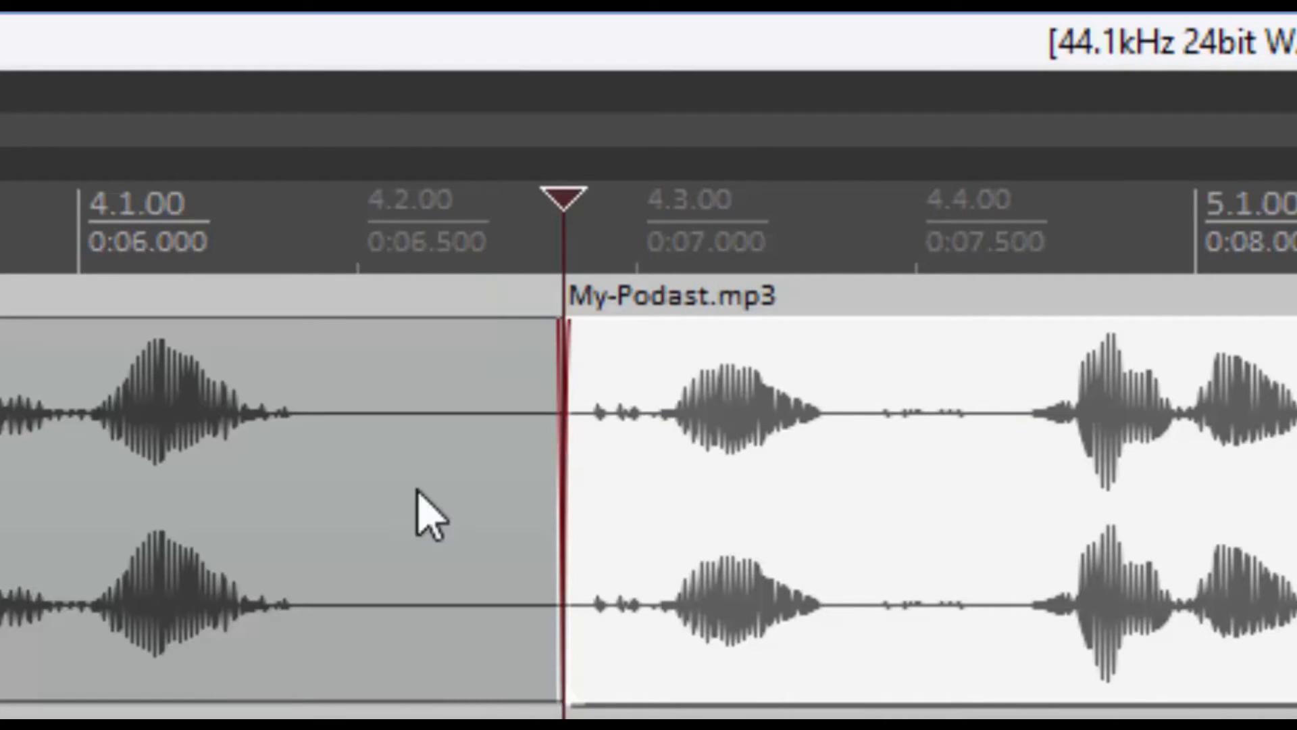
Step: Split the item again just after the short sound, at about 7.5 s, and delete the piece between the splits
drag(829, 510, 849, 561)
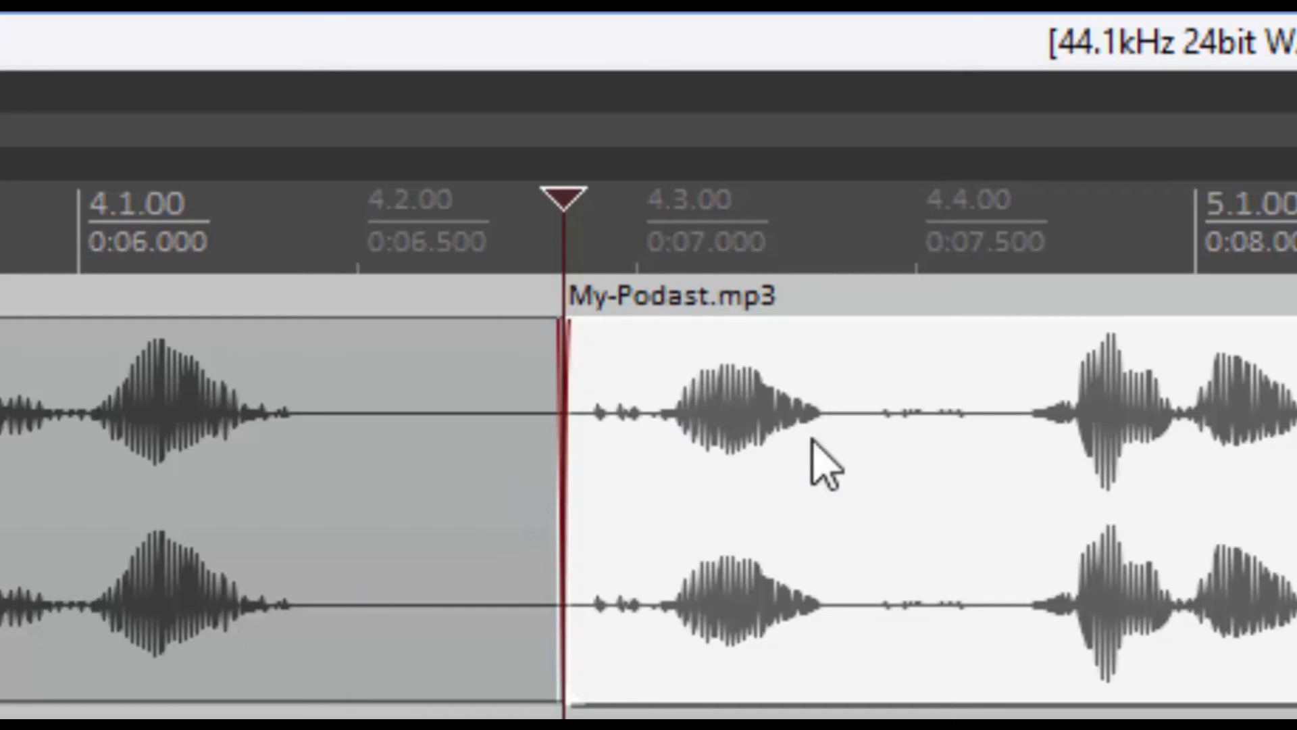
click(911, 425)
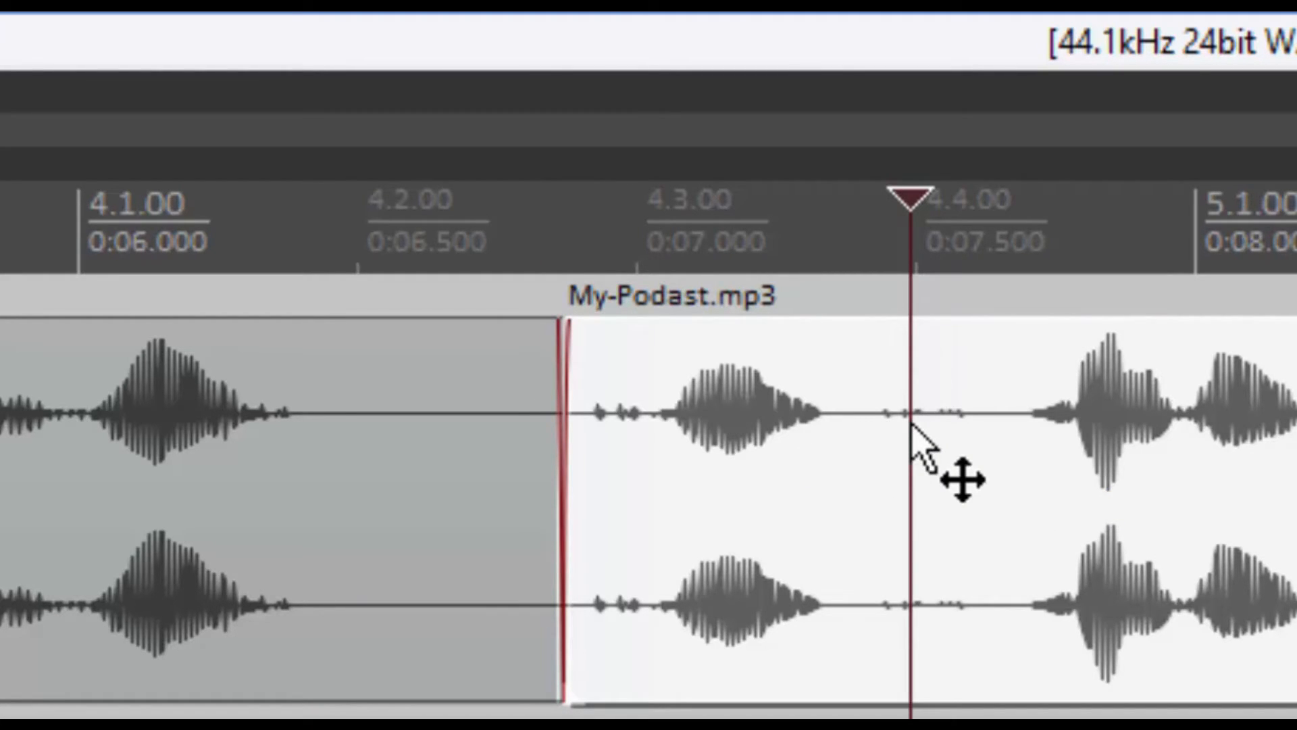
key(s)
click(784, 497)
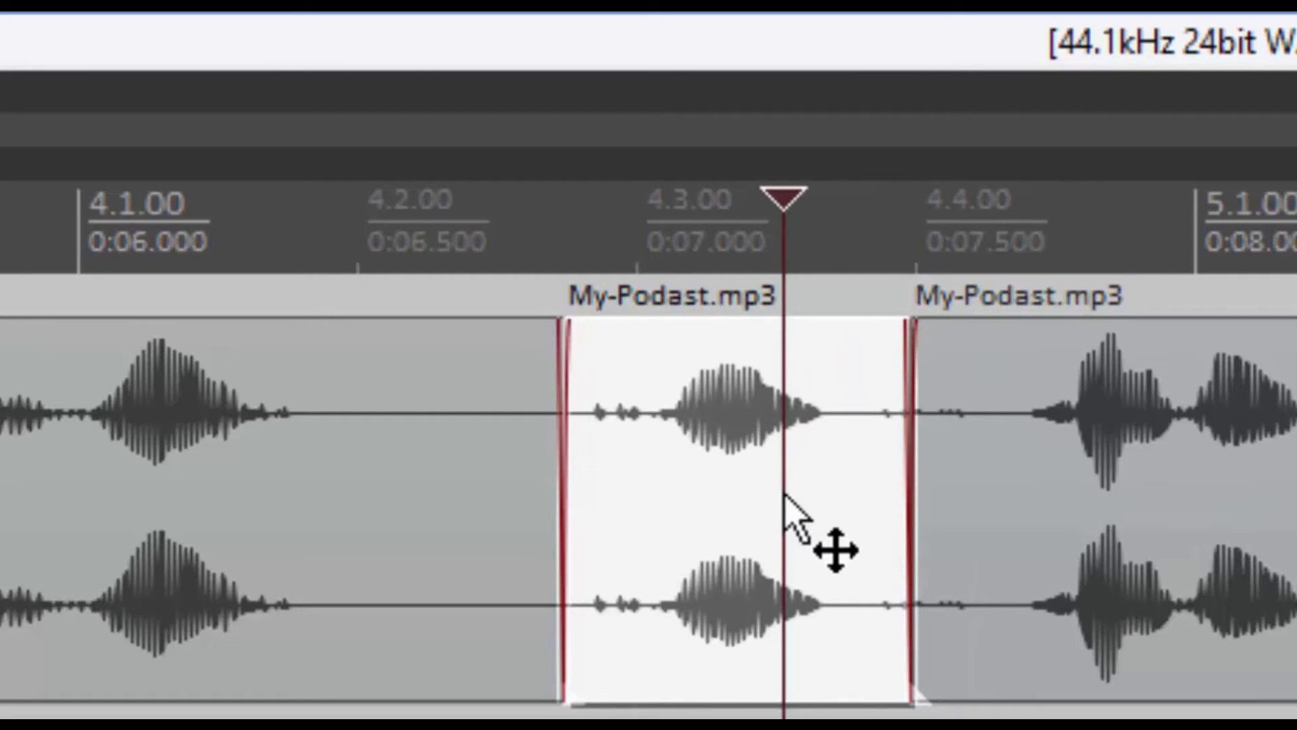
key(Delete)
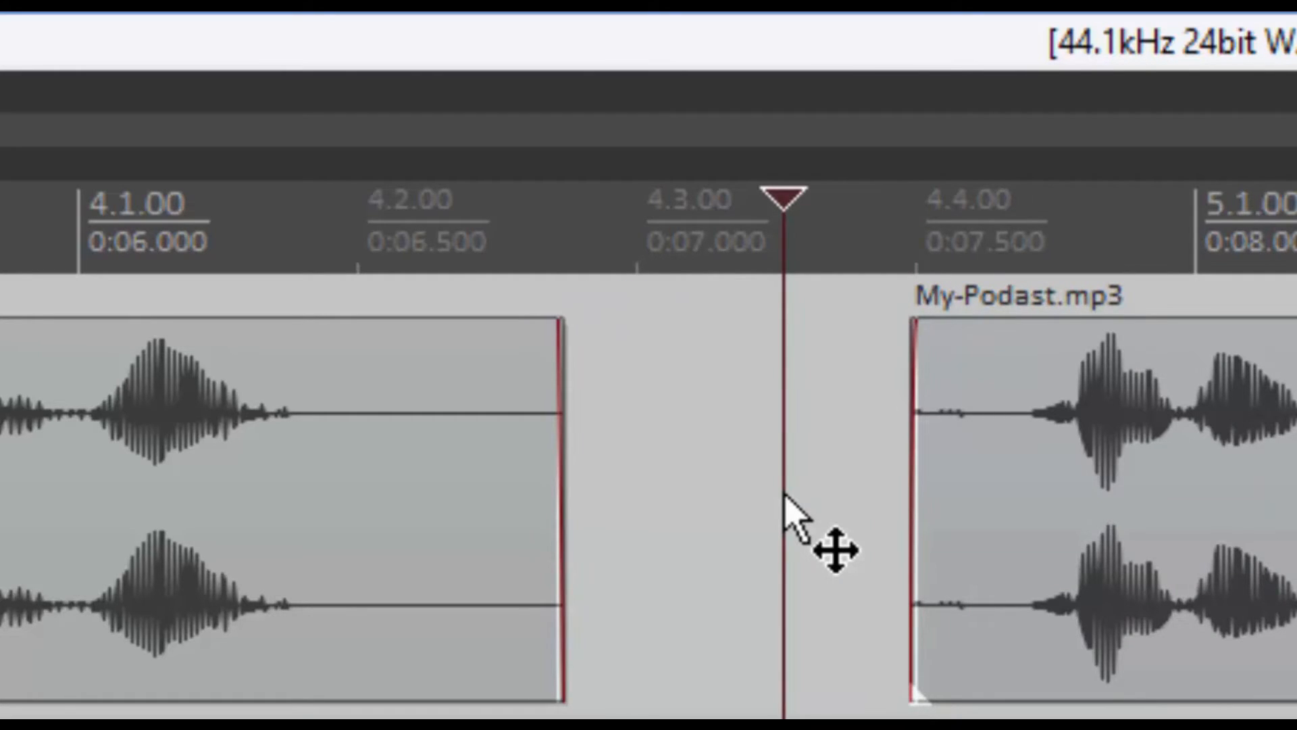
Step: Move the second clip against the end of the first to close the gap, and play across the join
drag(1159, 466, 807, 480)
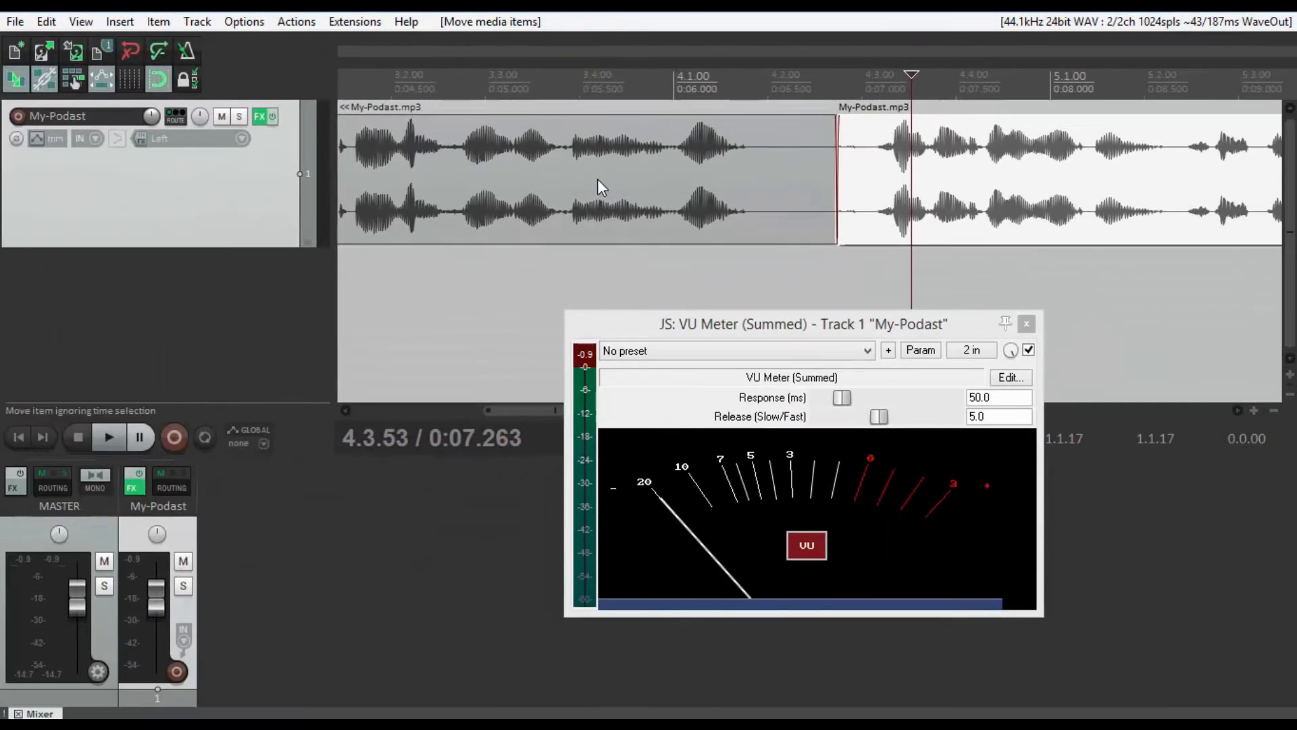
click(356, 293)
key(space)
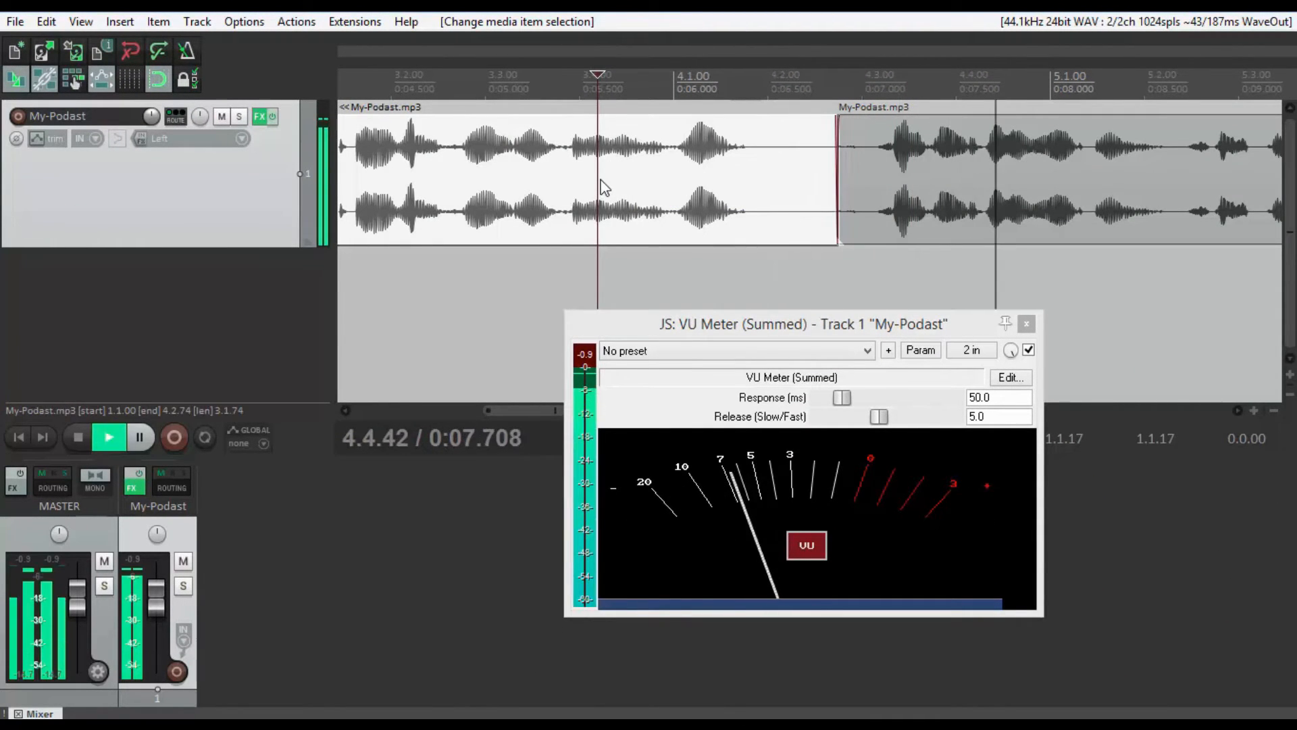
key(space)
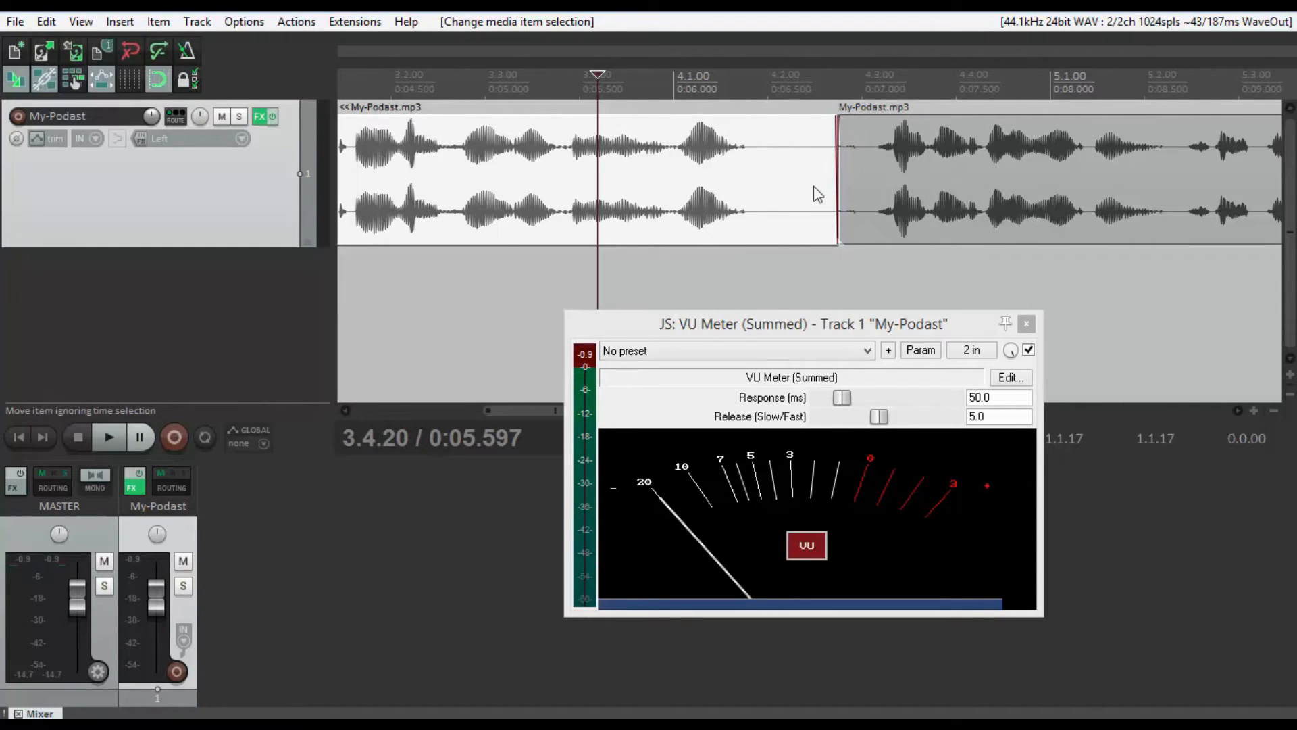
scroll(813, 185, down, 5)
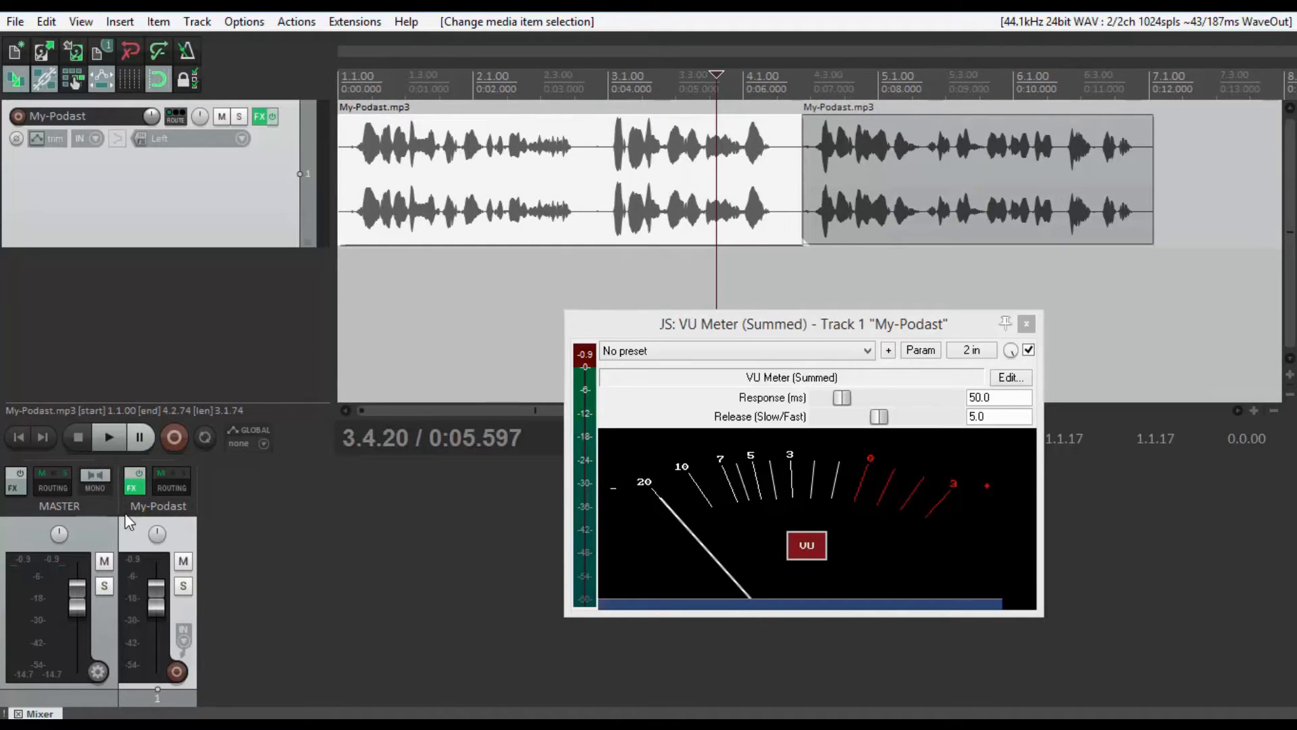
Step: Add the JS: noise gate (simple) effect to the My-Podast track's FX chain and select it in the chain
click(136, 488)
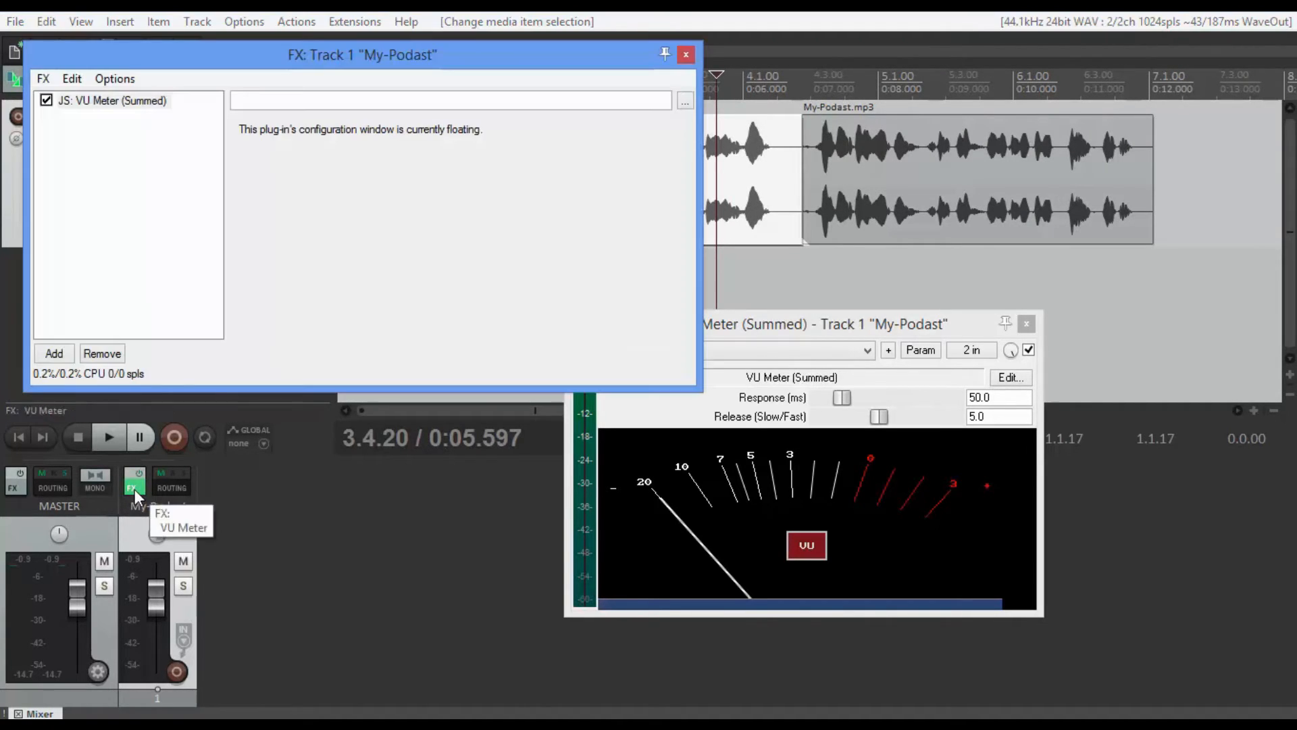
click(54, 353)
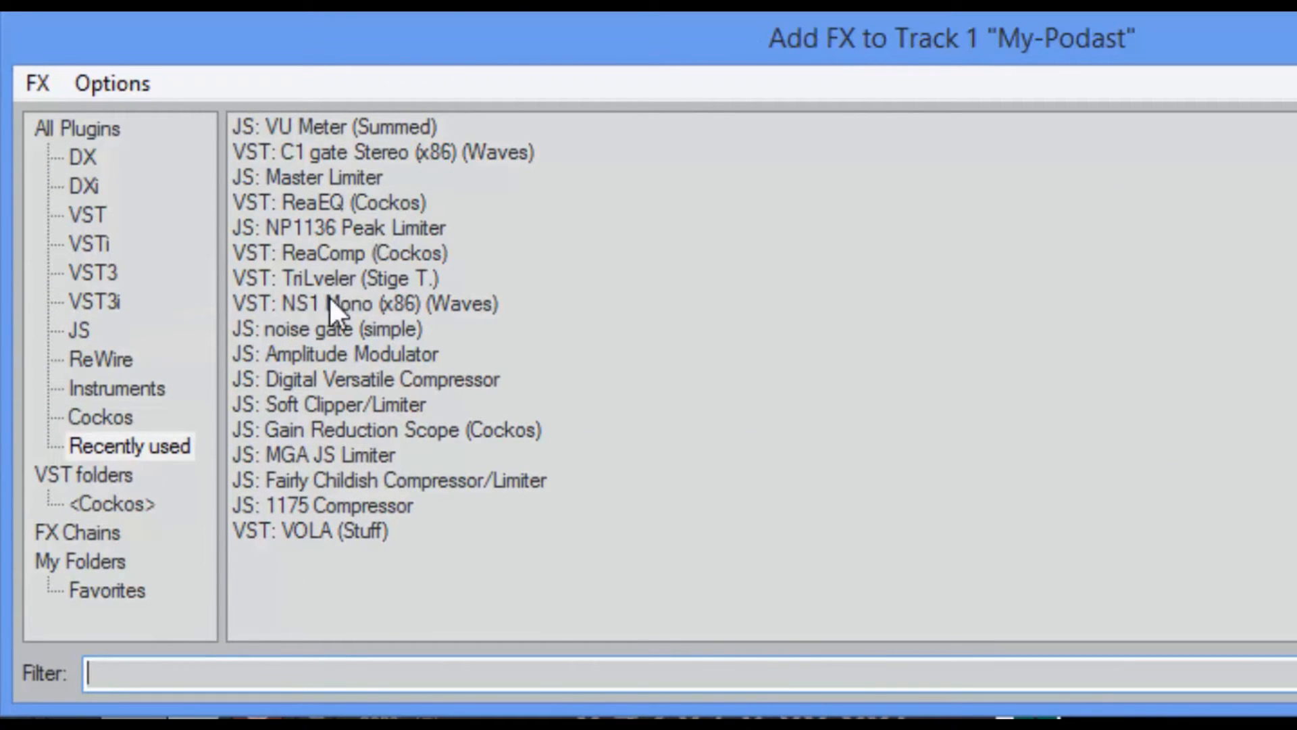
double_click(330, 325)
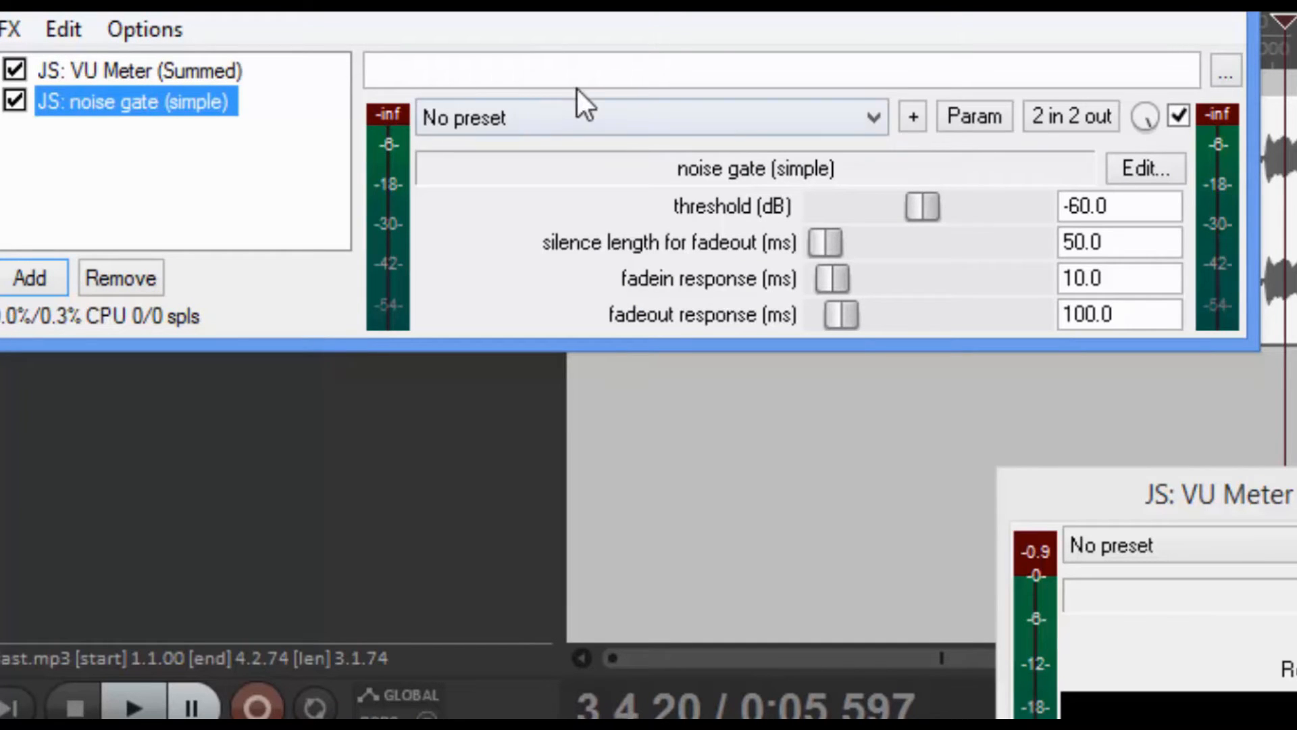
click(688, 466)
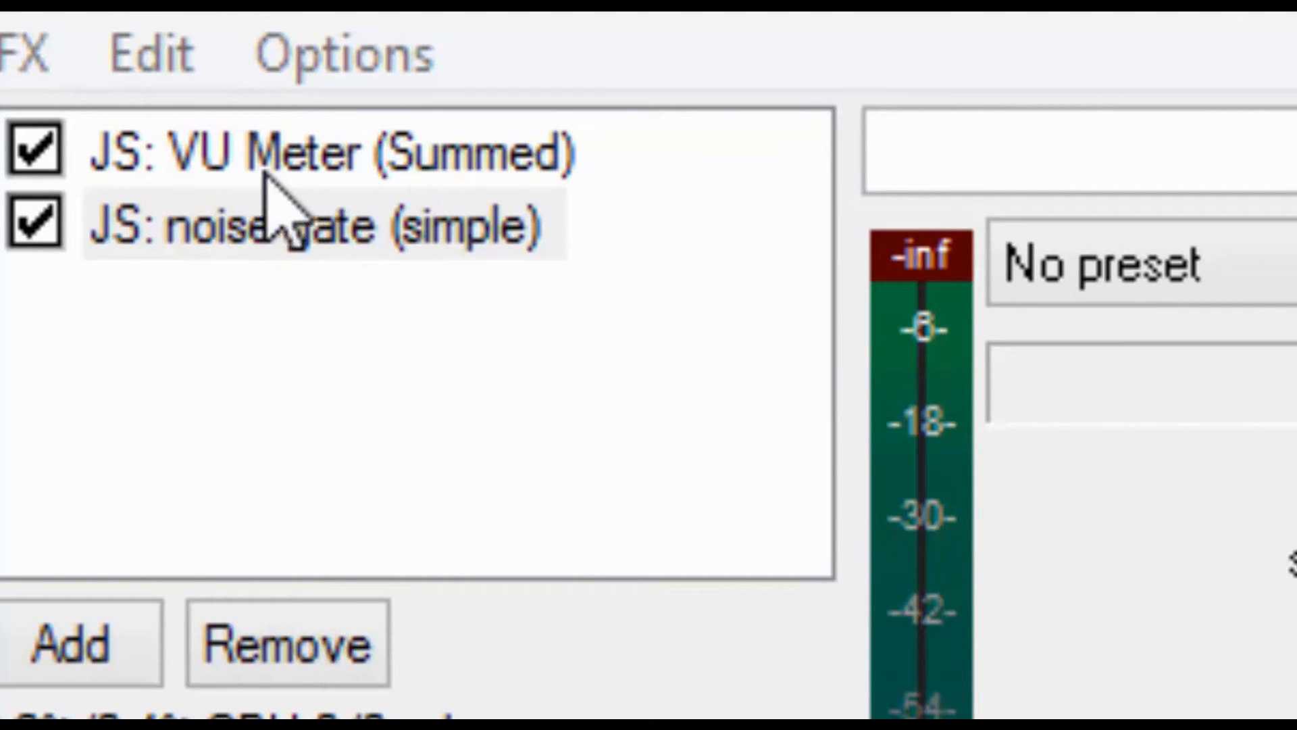
click(304, 240)
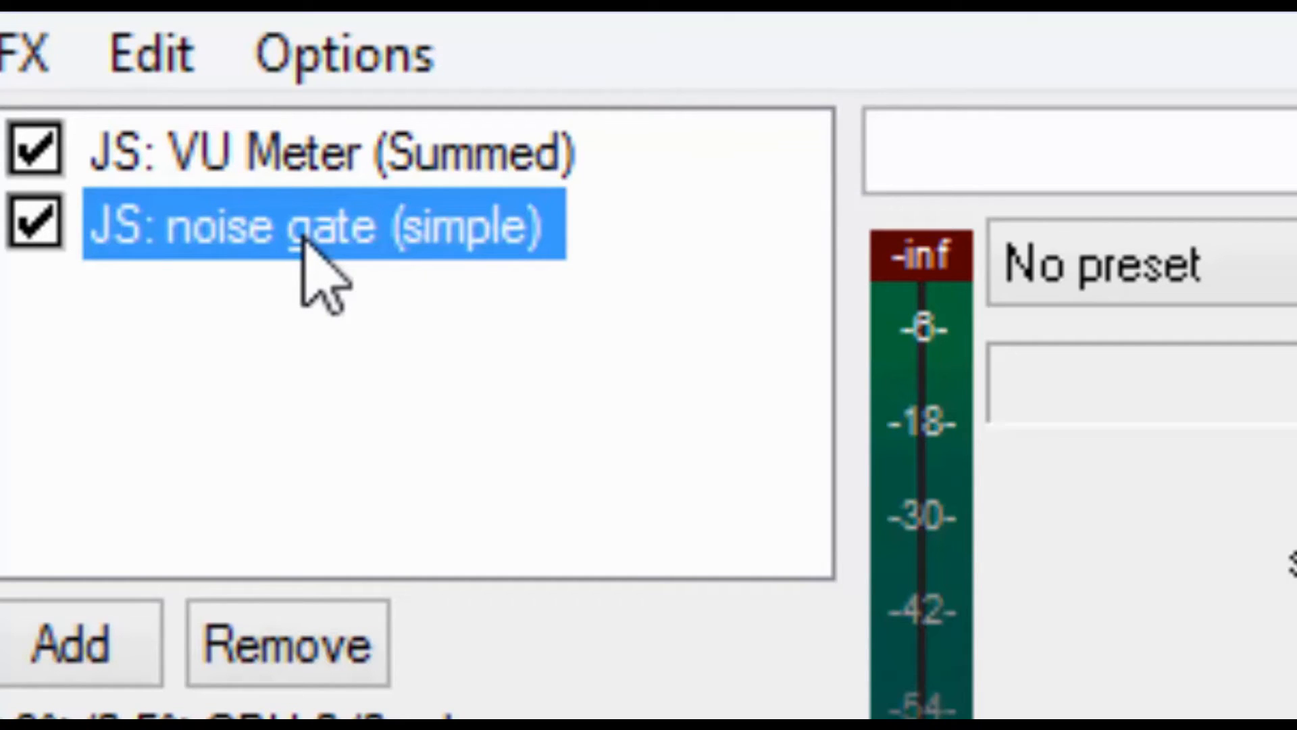
Step: Move the noise gate above the VU Meter in the track's FX chain and arrange its floating window clear of the meter
drag(304, 240, 309, 144)
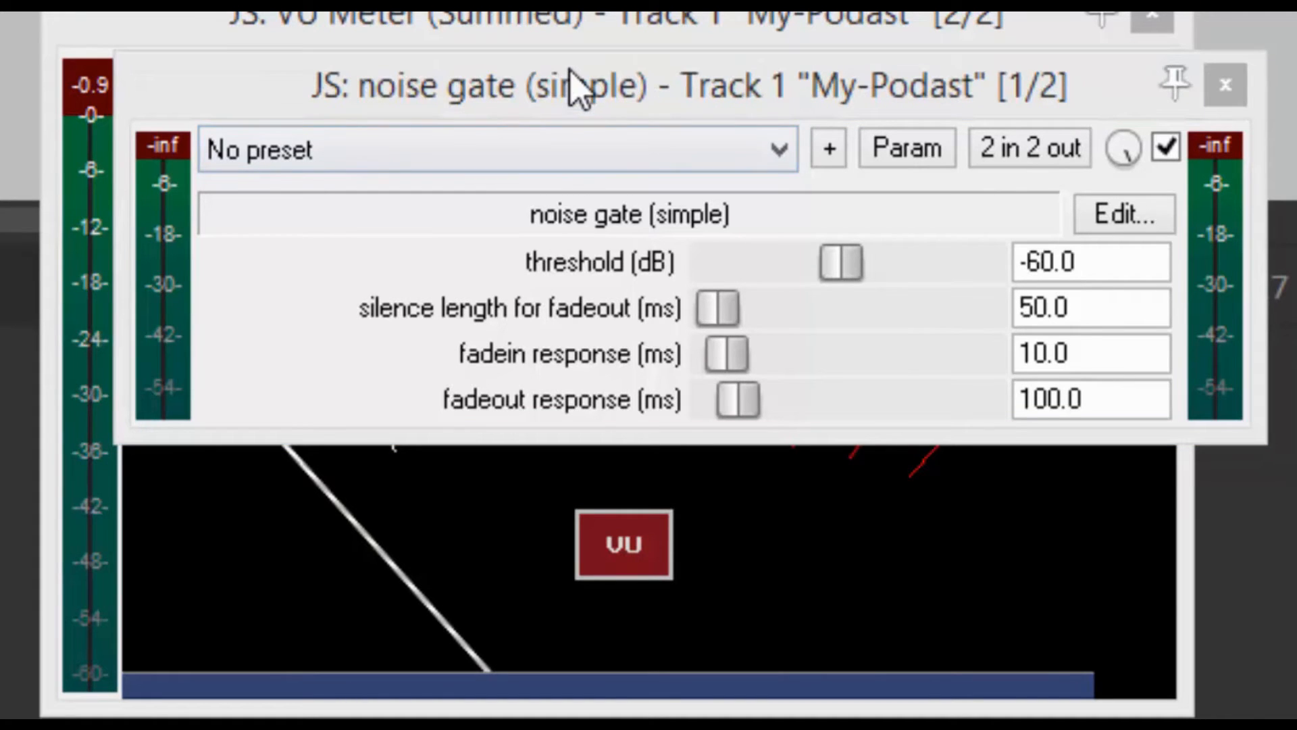
drag(493, 94, 0, 0)
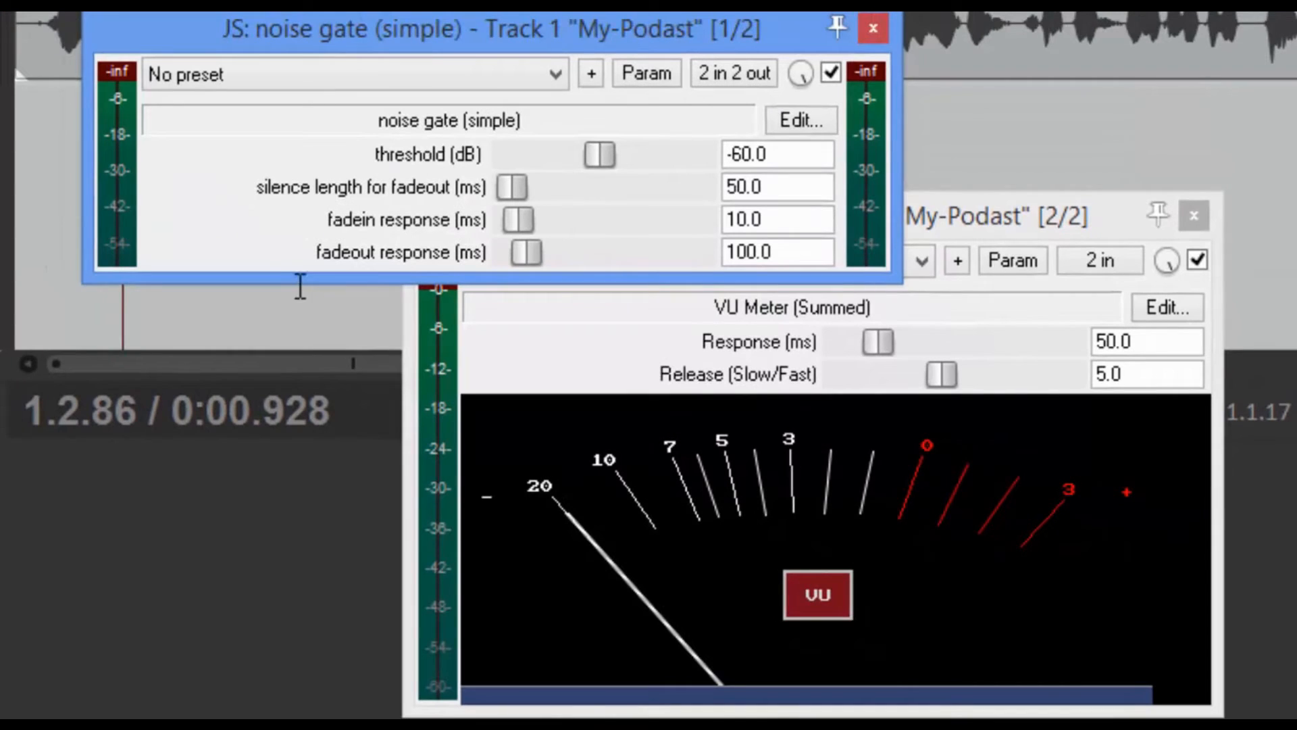
drag(135, 212, 139, 306)
drag(300, 364, 317, 300)
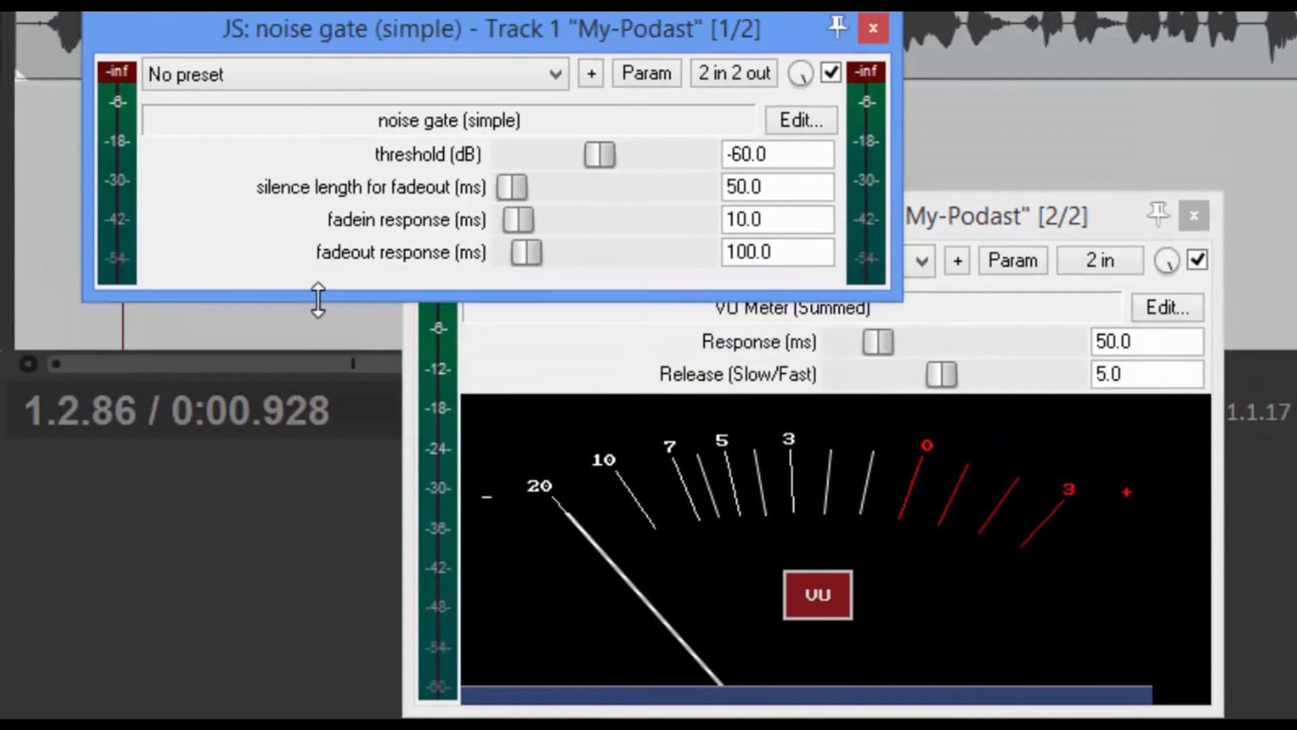
Step: Keep the noise gate on No preset and set its threshold to -30 dB
click(317, 72)
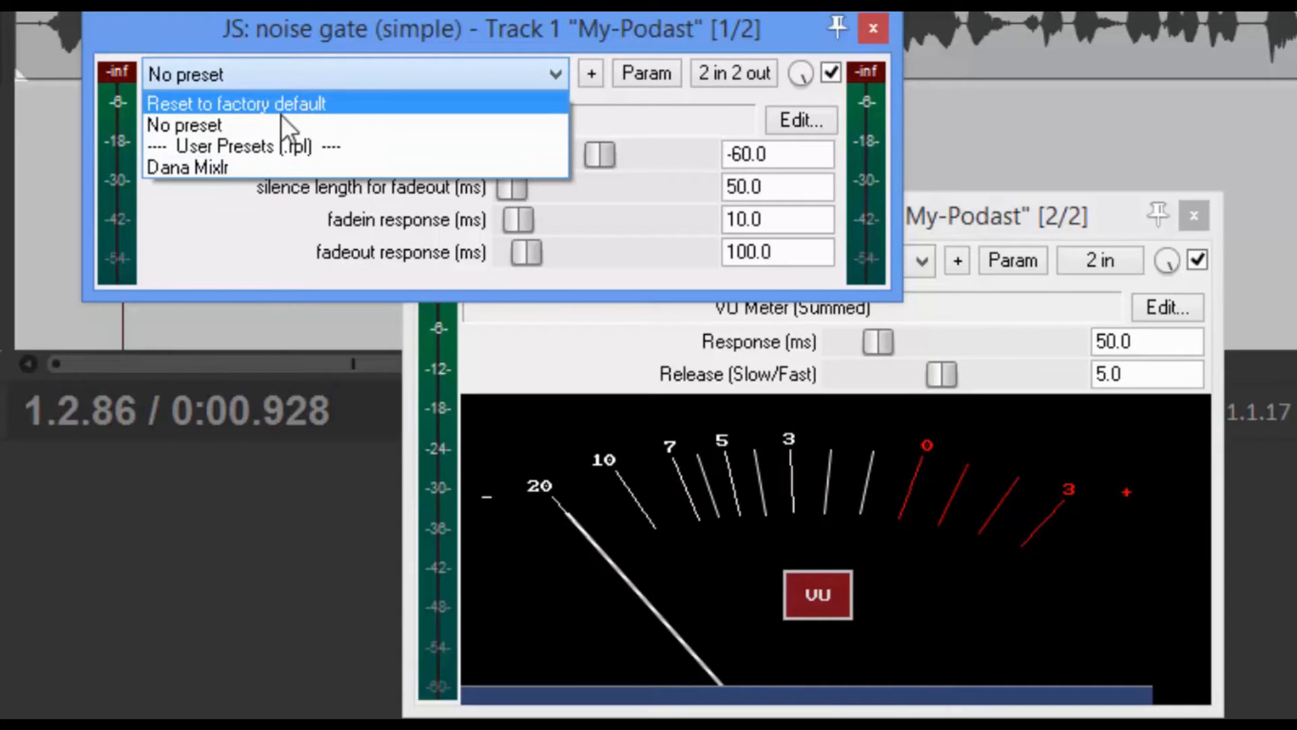
click(250, 130)
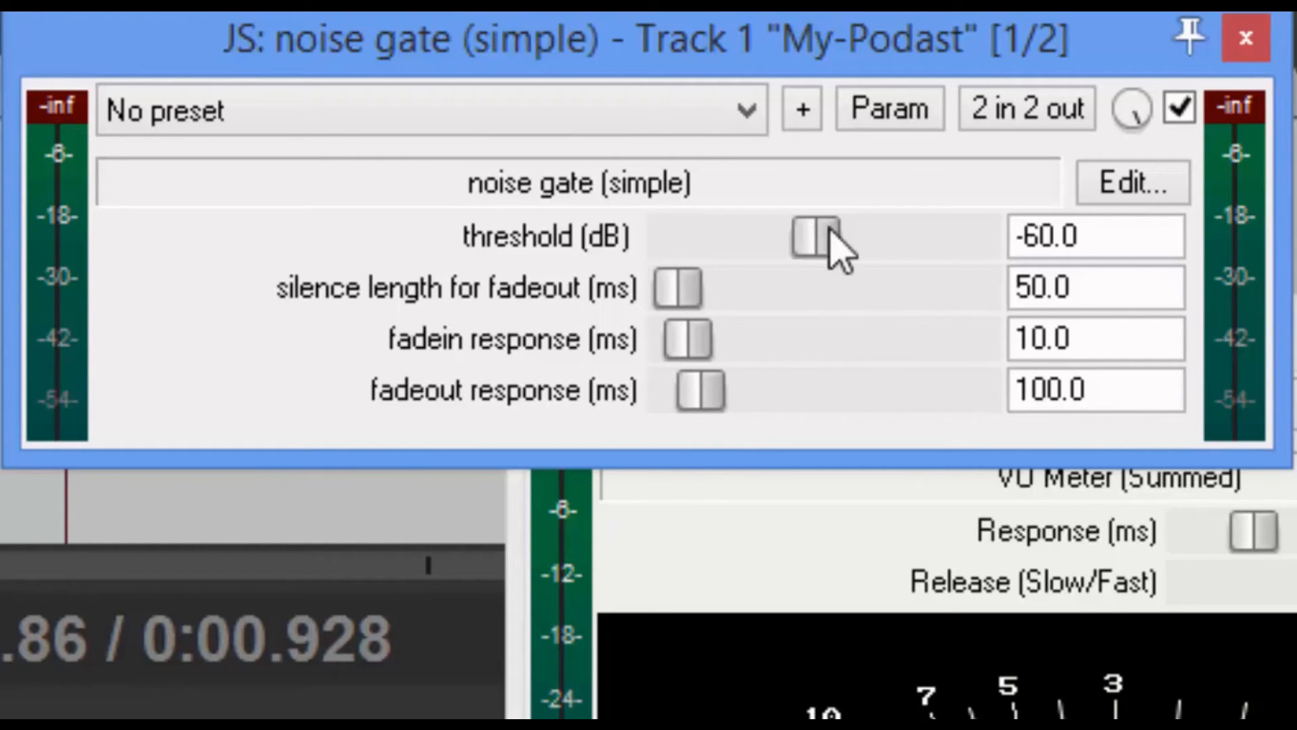
drag(837, 244, 889, 261)
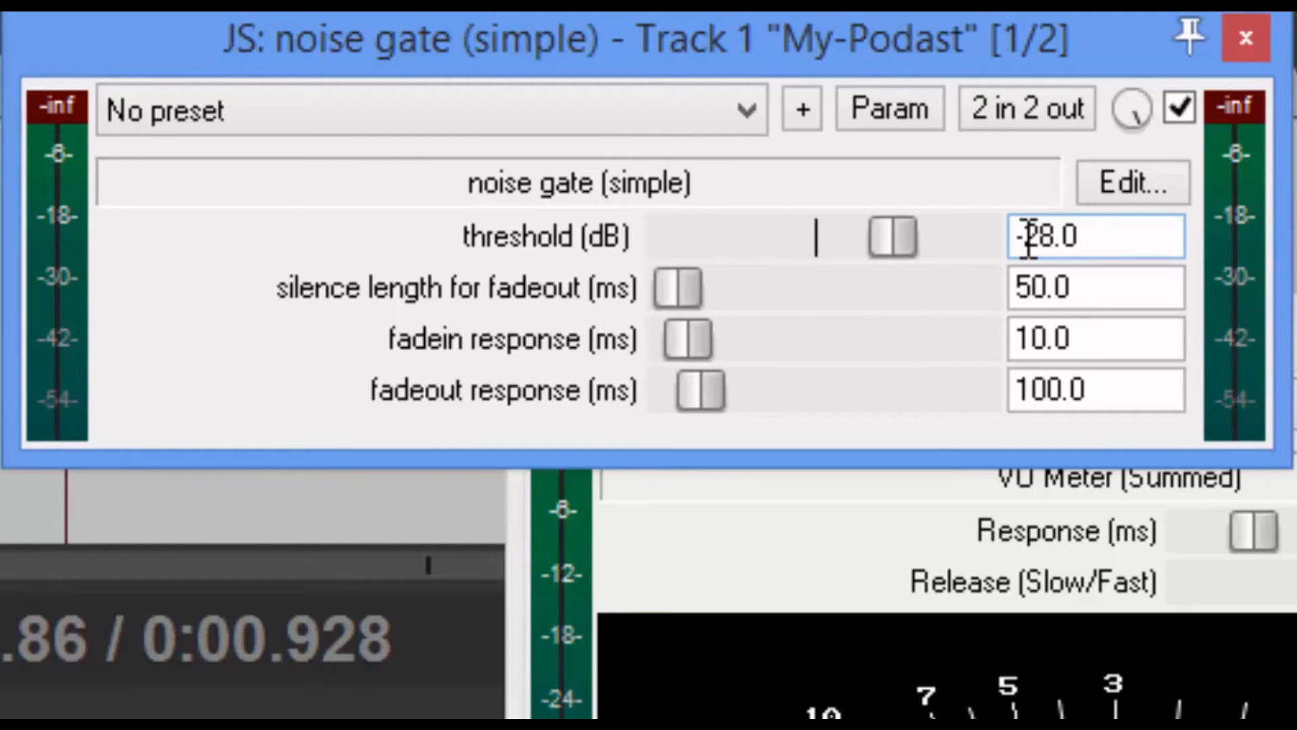
drag(1038, 235, 1109, 238)
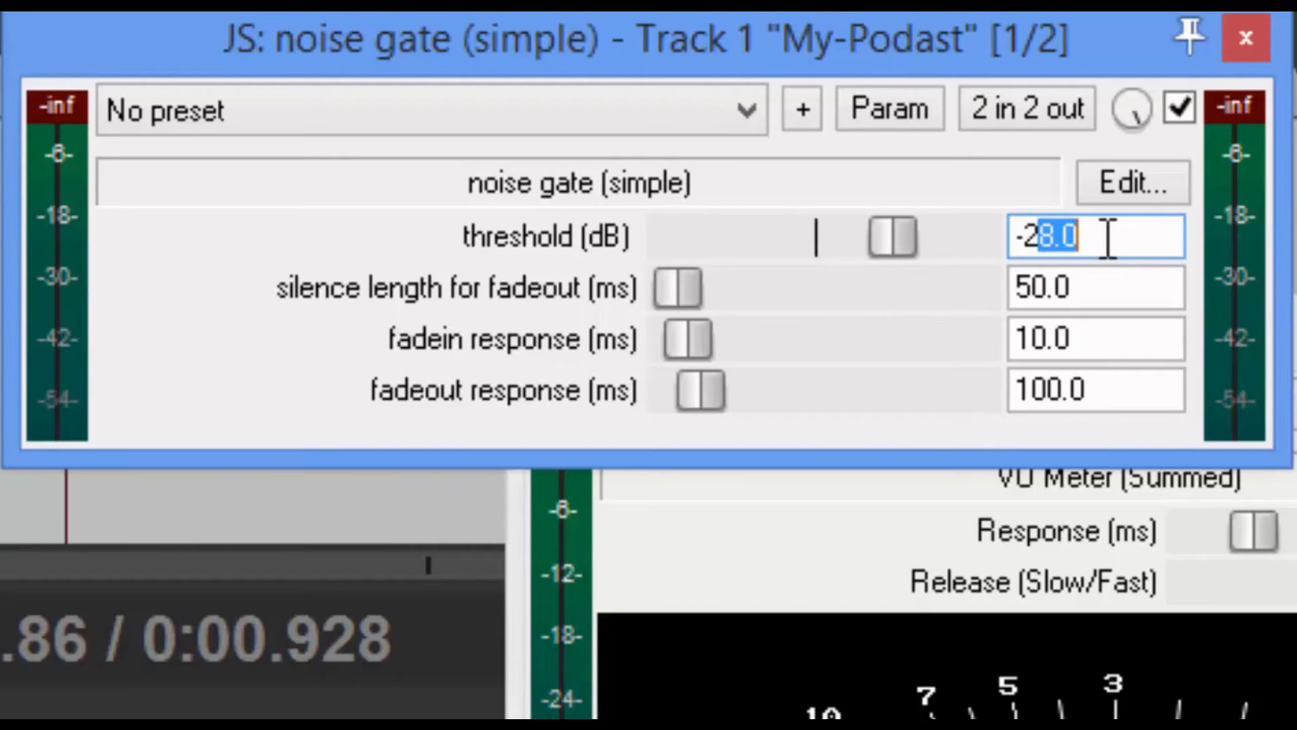
key(BackSpace)
key(BackSpace)
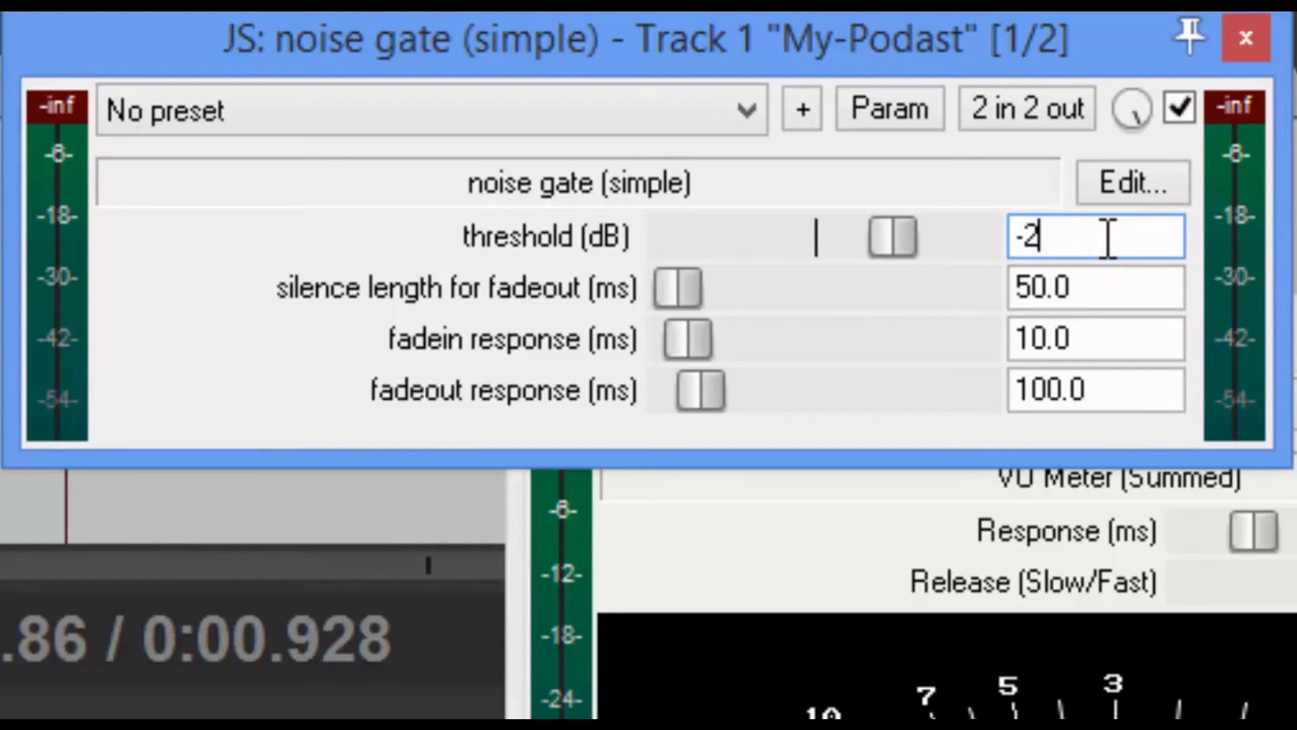
text(30)
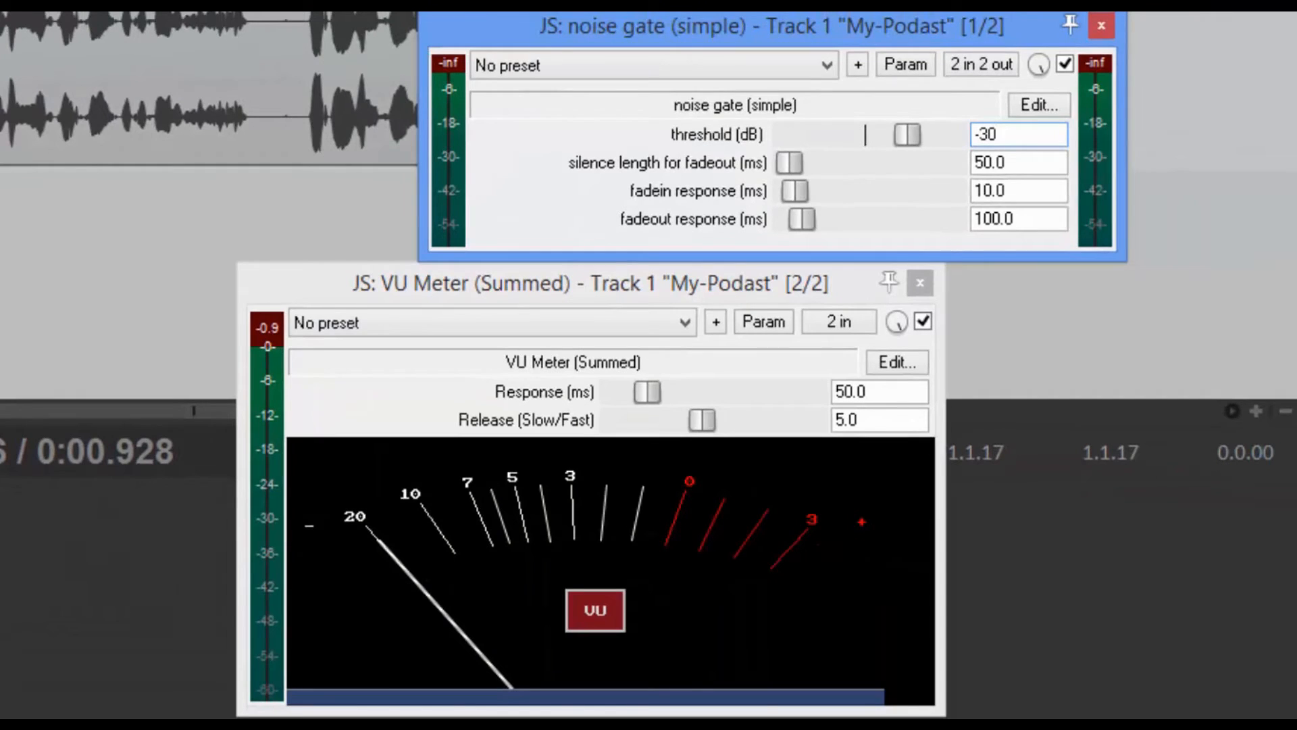
key(Return)
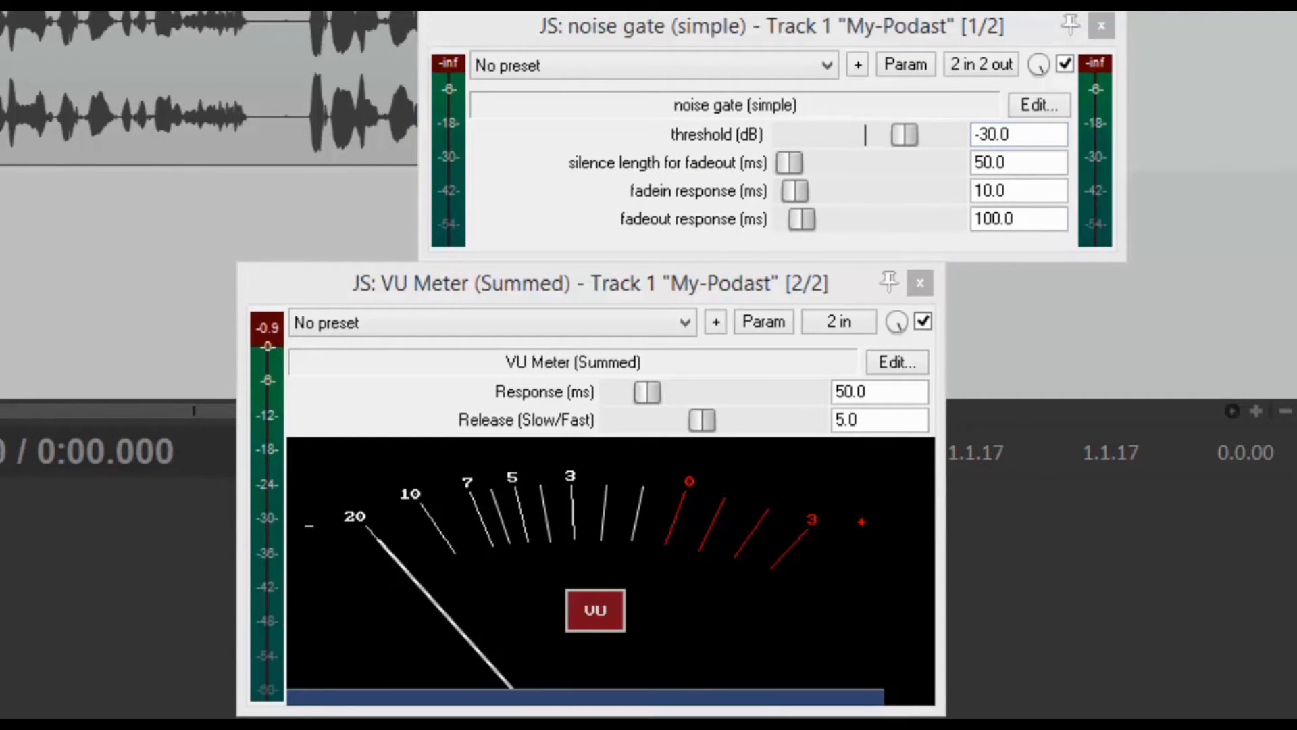
Step: Play the track from the start to hear the noise gate, stop playback, and close the noise gate window
key(space)
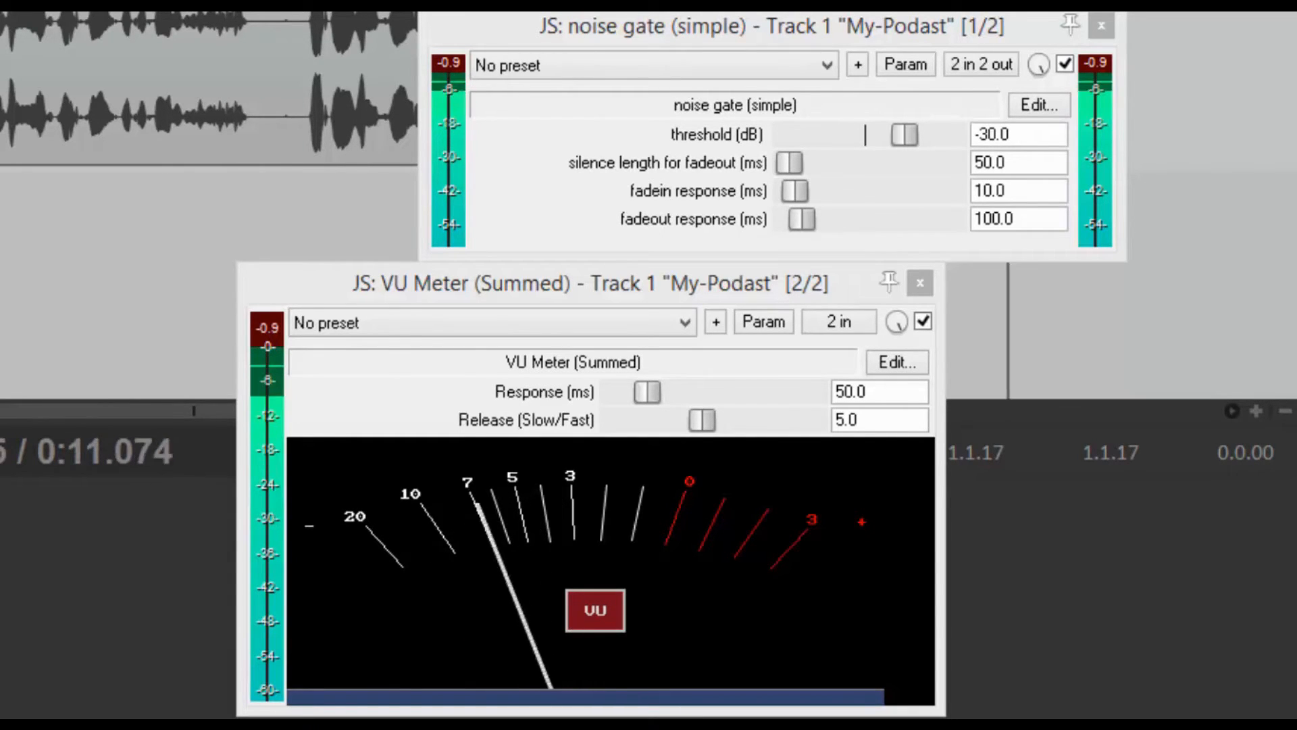
key(space)
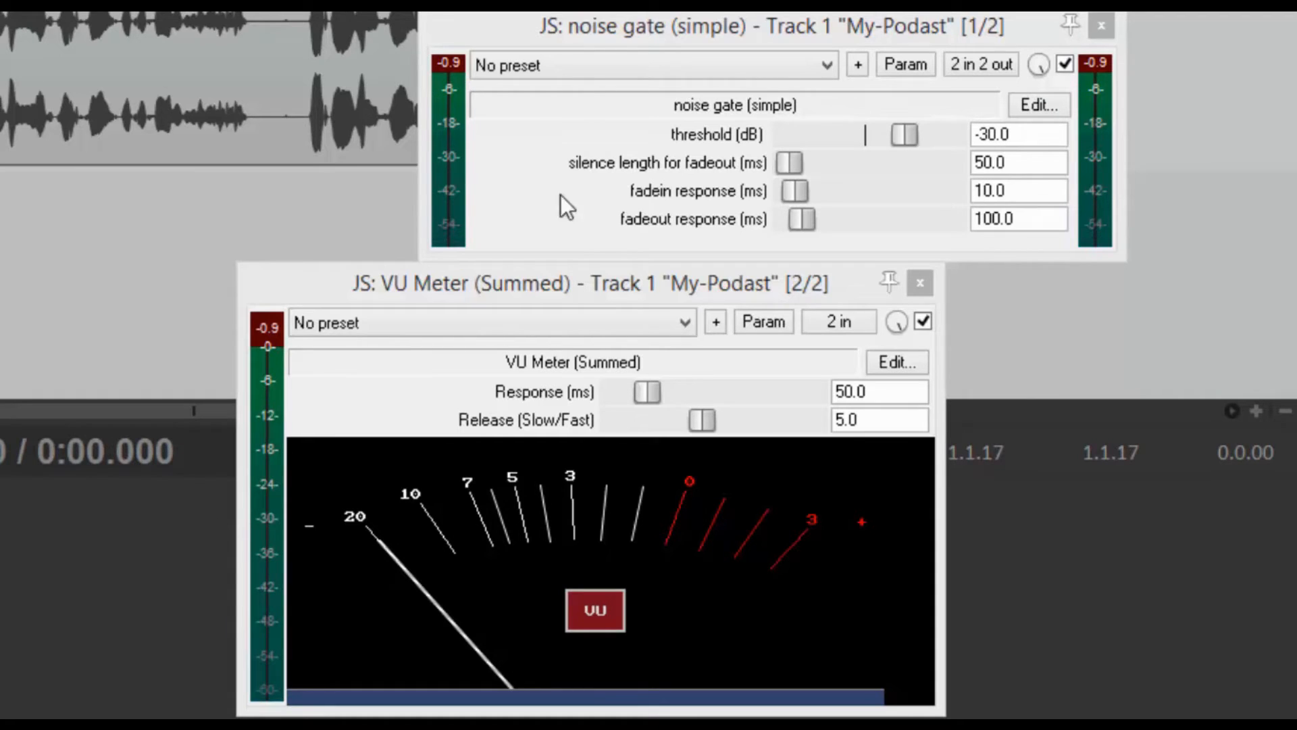
drag(602, 38, 196, 32)
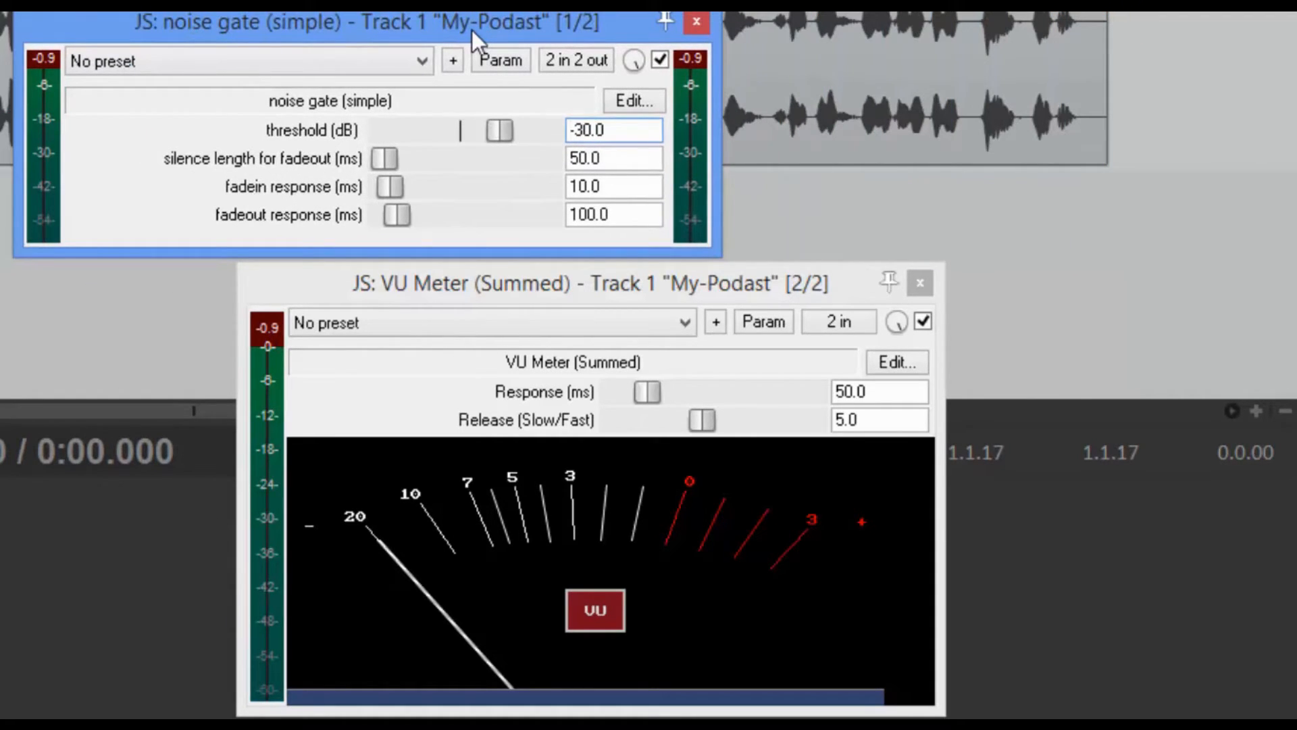
click(697, 26)
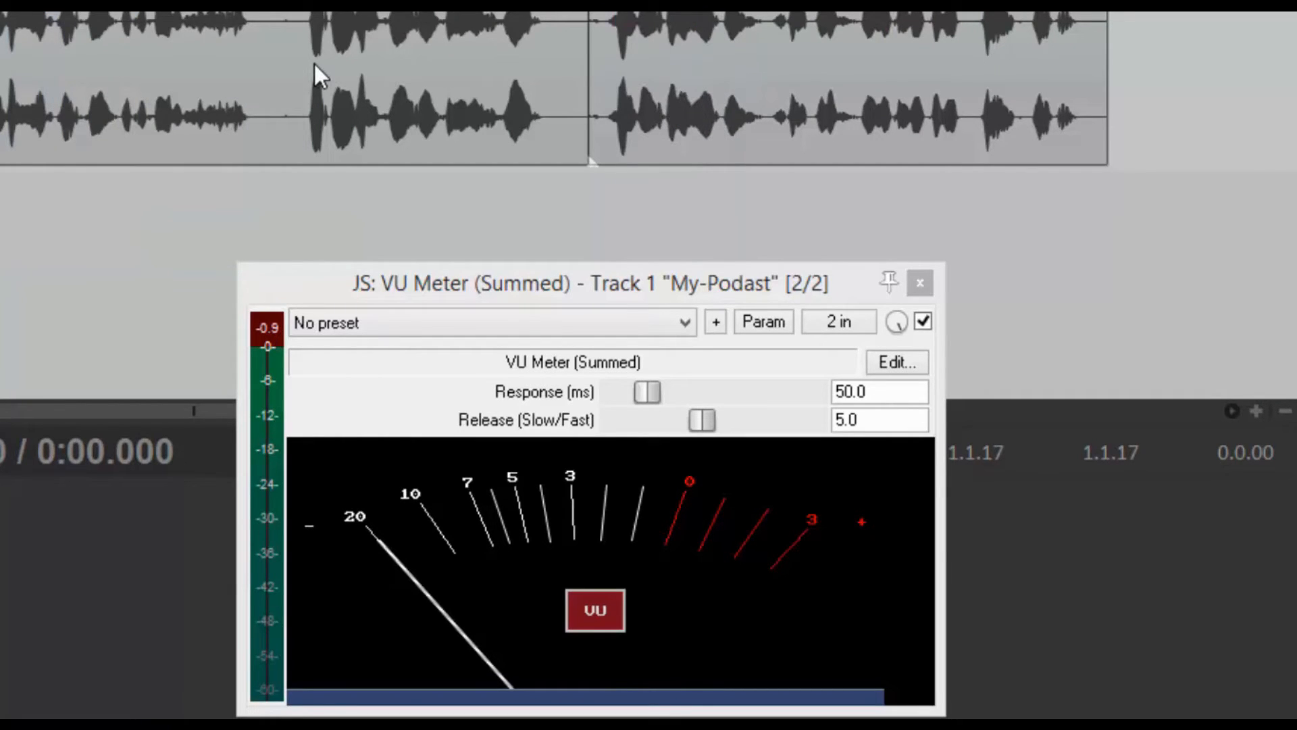
Step: Make a time selection from 2.4.02 to 2.4.97 over the pause in the first clip and place the edit cursor inside it
click(259, 29)
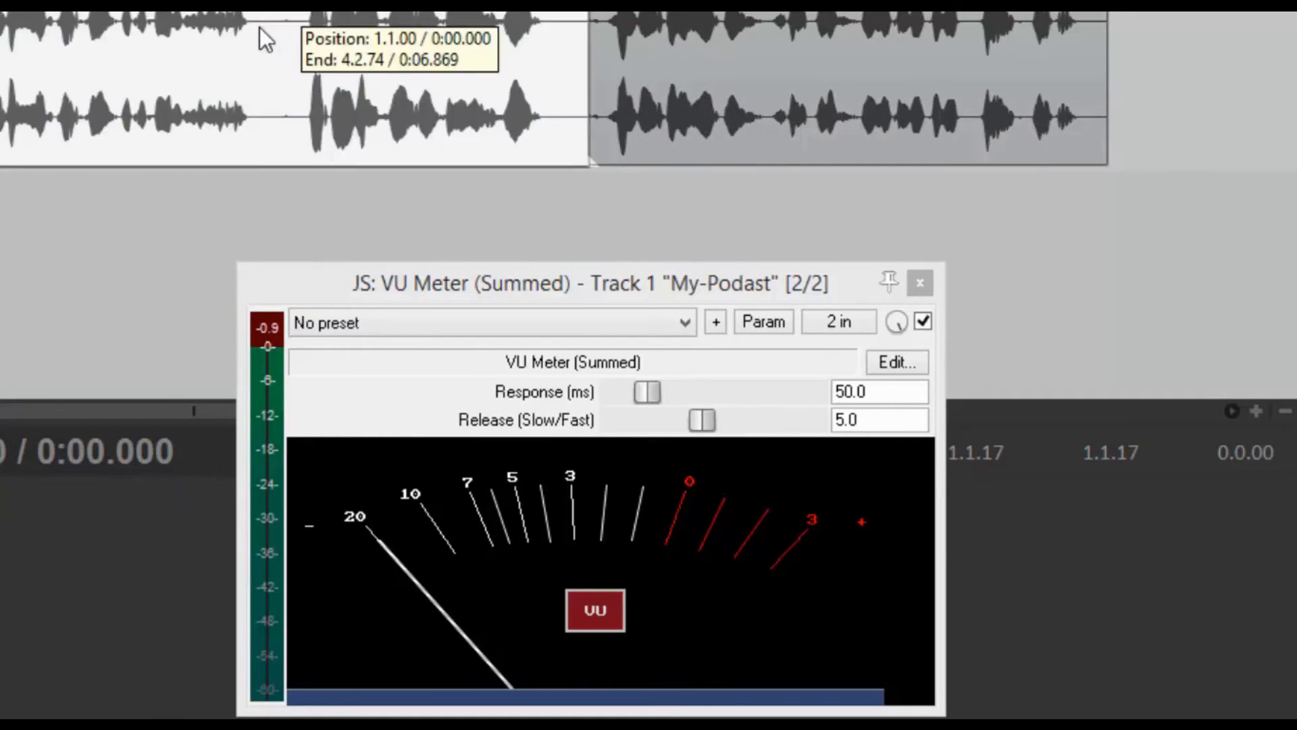
scroll(270, 52, up, 3)
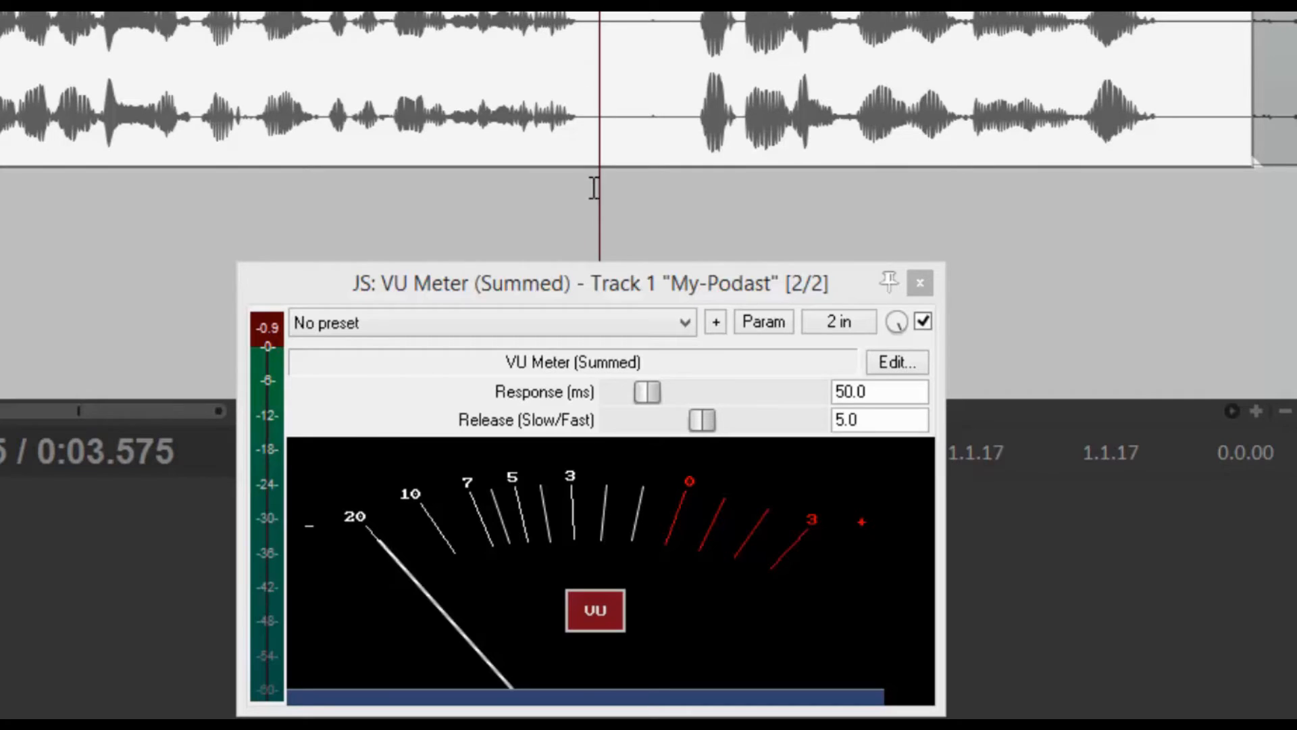
drag(589, 189, 681, 202)
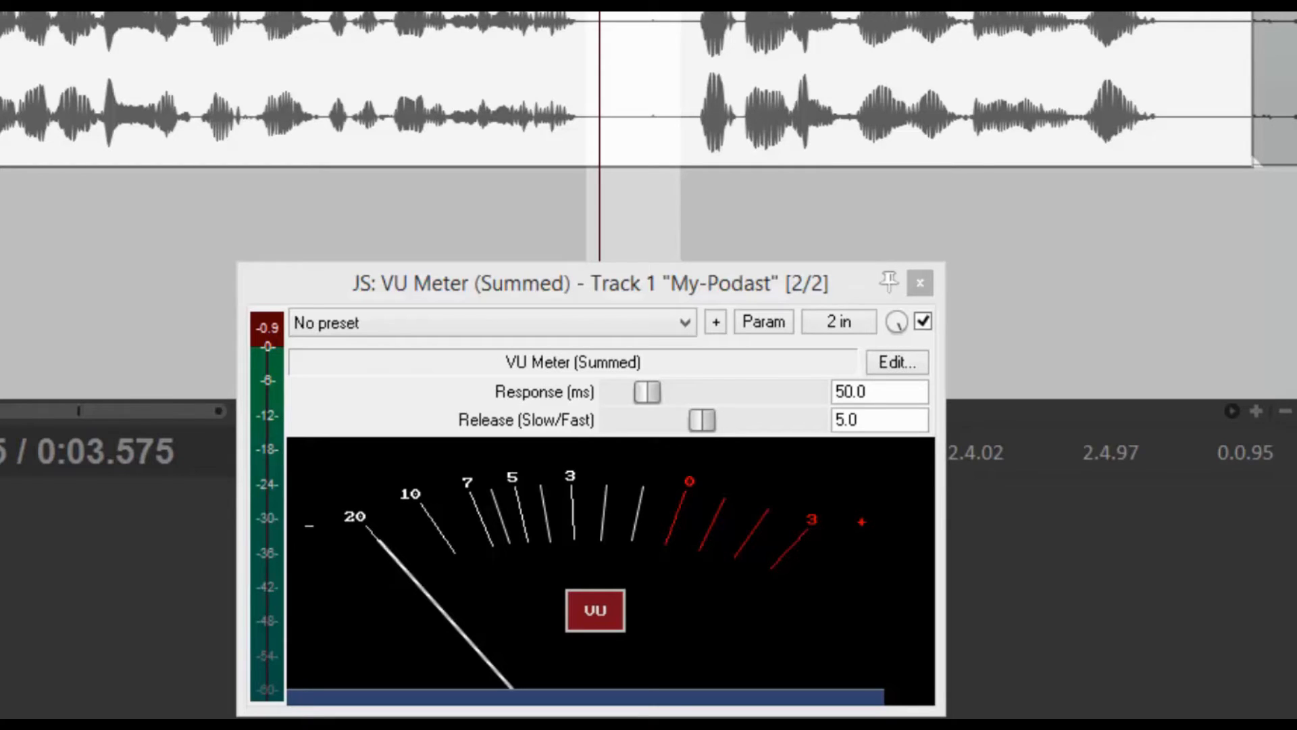
click(609, 81)
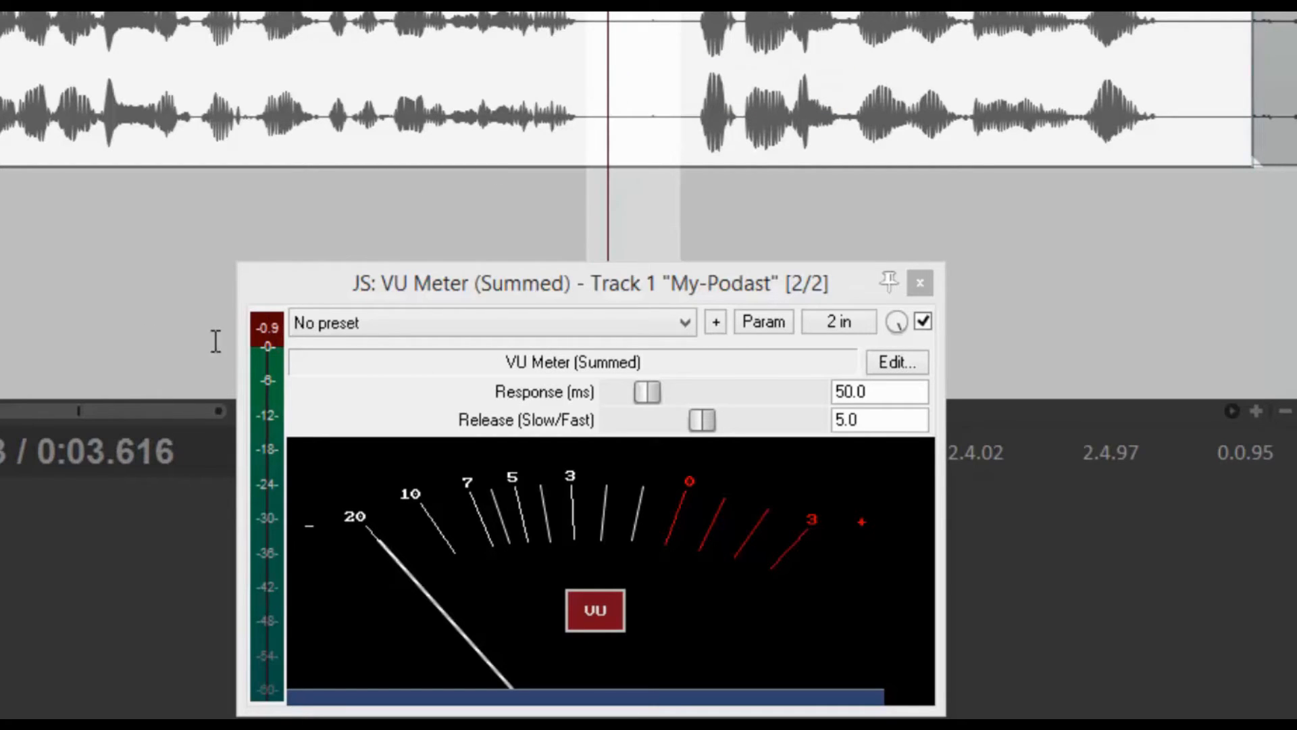
Step: Reset the VU Meter's peak reading and resize its window so the RMS and peak fields show
click(266, 324)
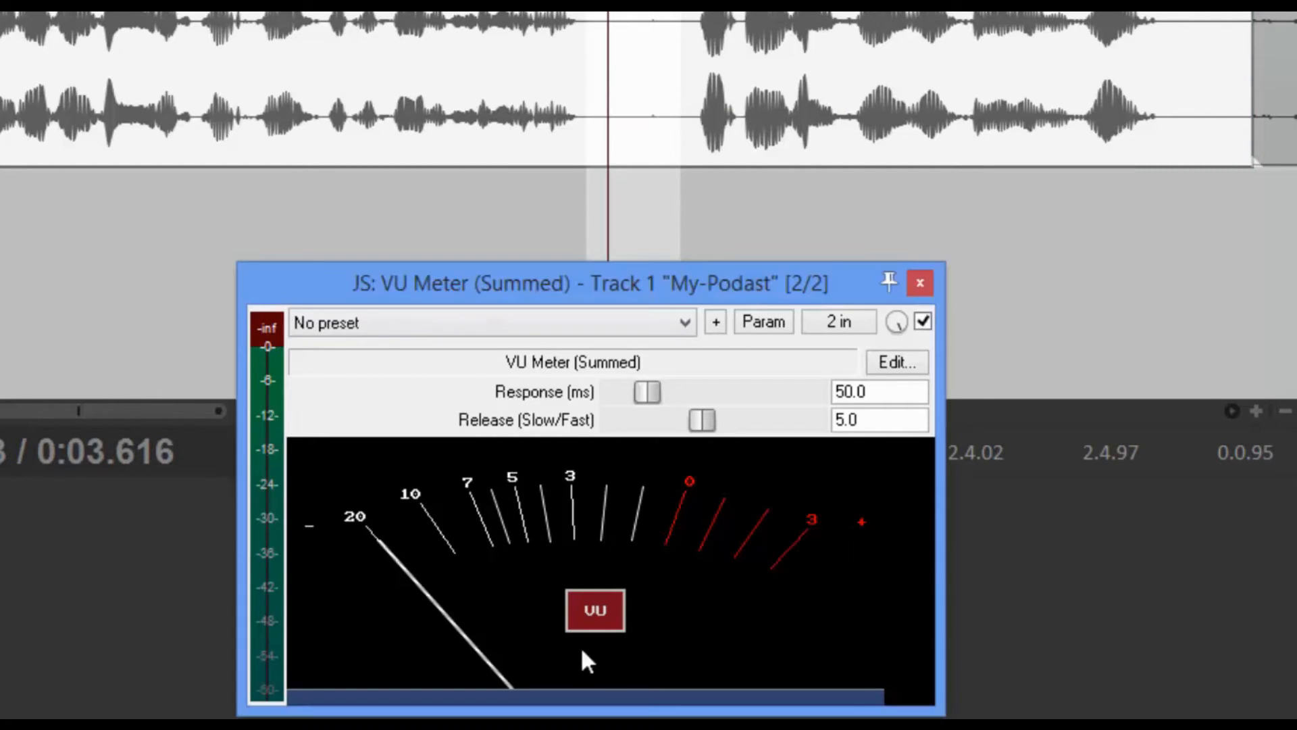
drag(604, 711, 605, 729)
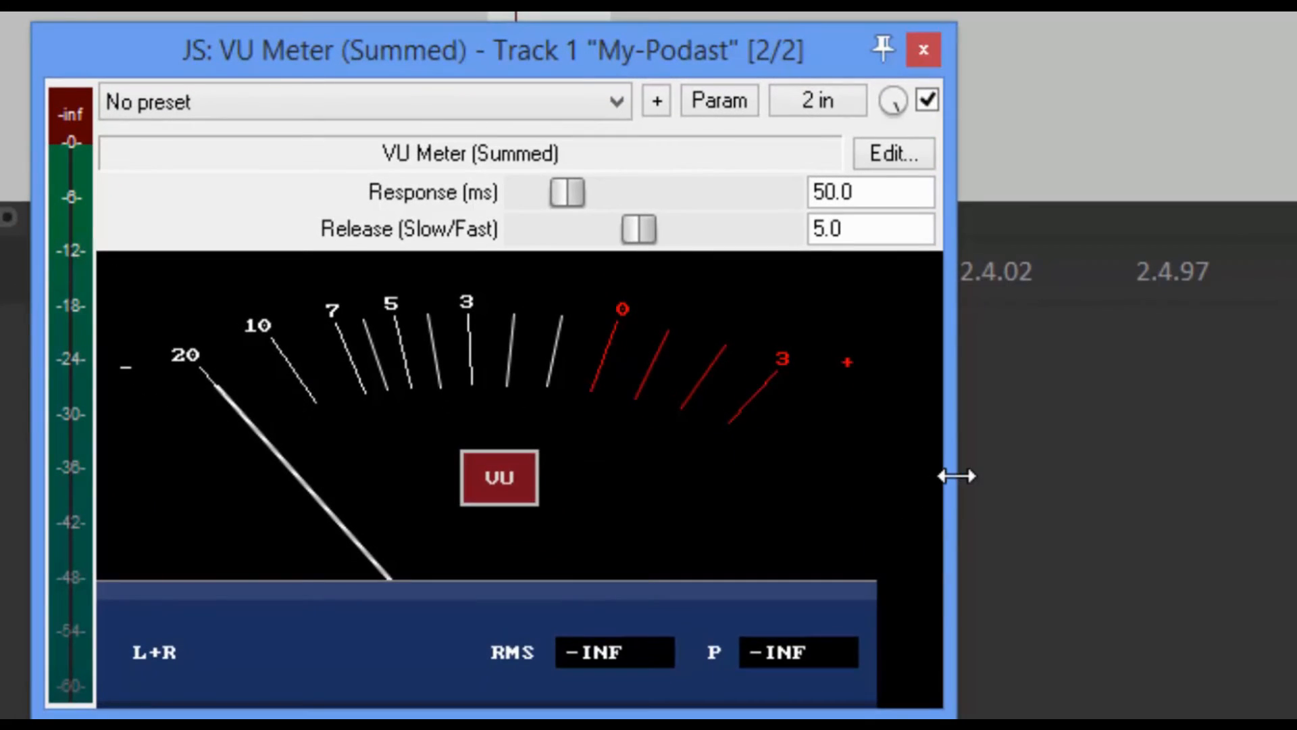
drag(951, 544, 876, 572)
drag(868, 494, 869, 493)
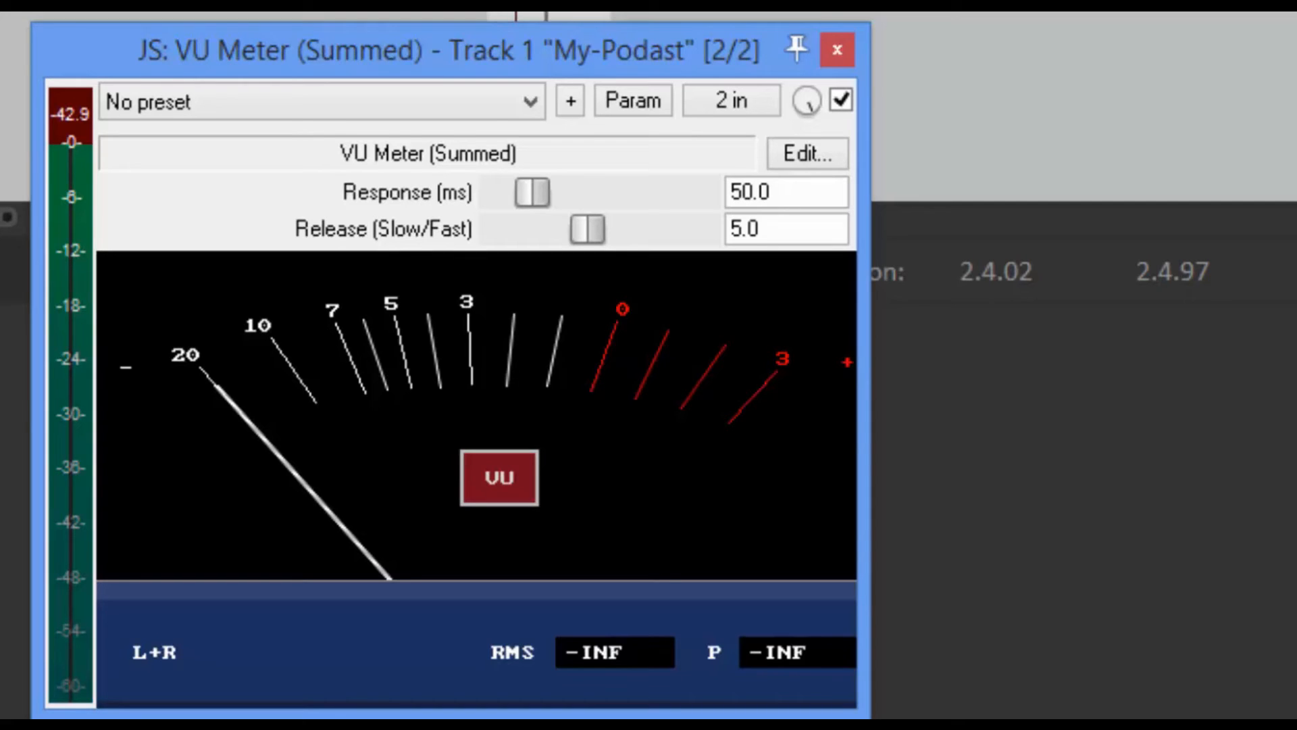
Step: Narrow the time selection to 2.4.23–2.4.90 and play it to check the pause's noise level on the VU Meter
drag(487, 15, 516, 15)
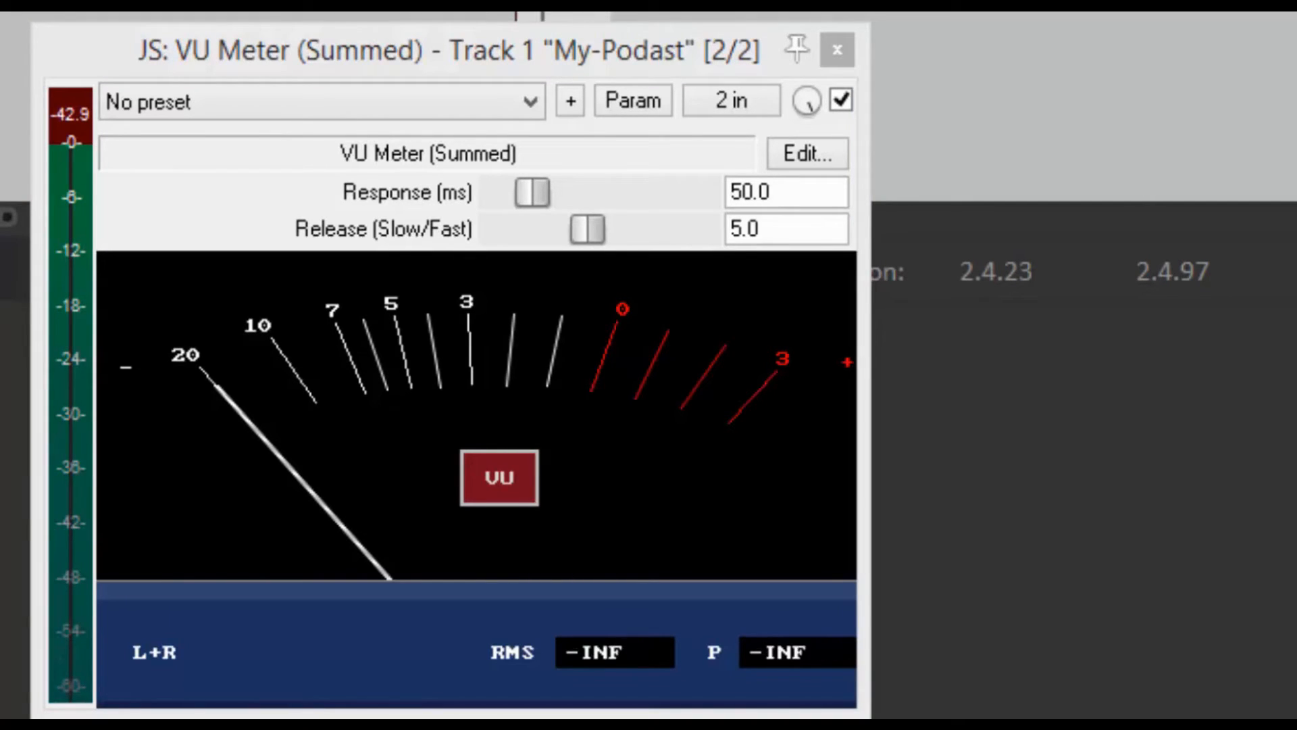
drag(610, 15, 602, 14)
key(space)
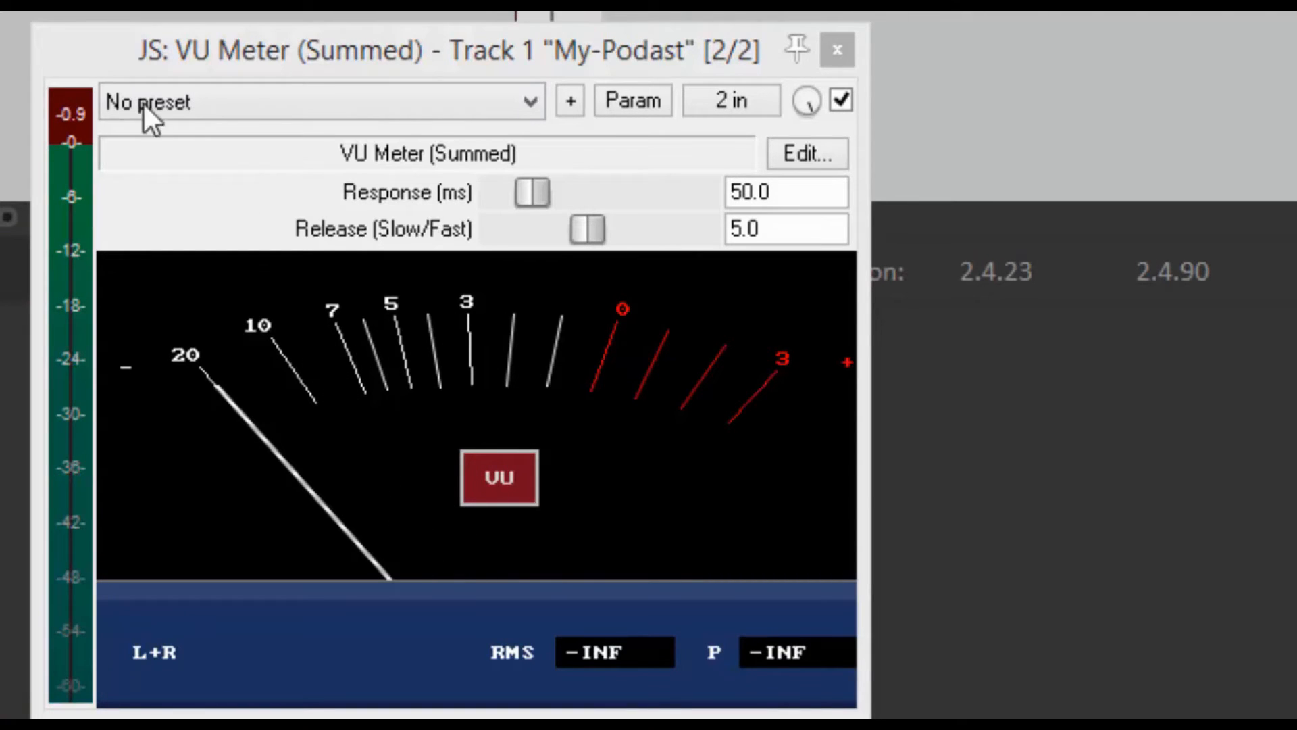
click(76, 116)
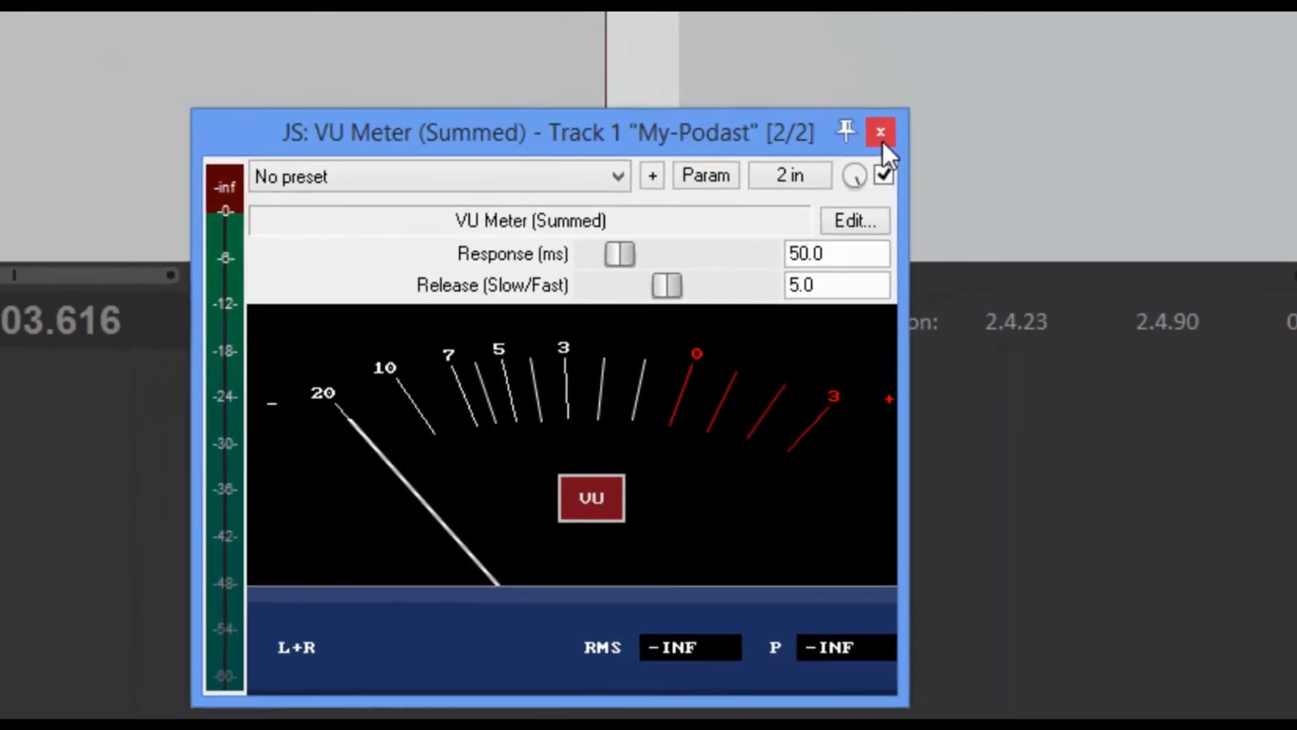
click(837, 50)
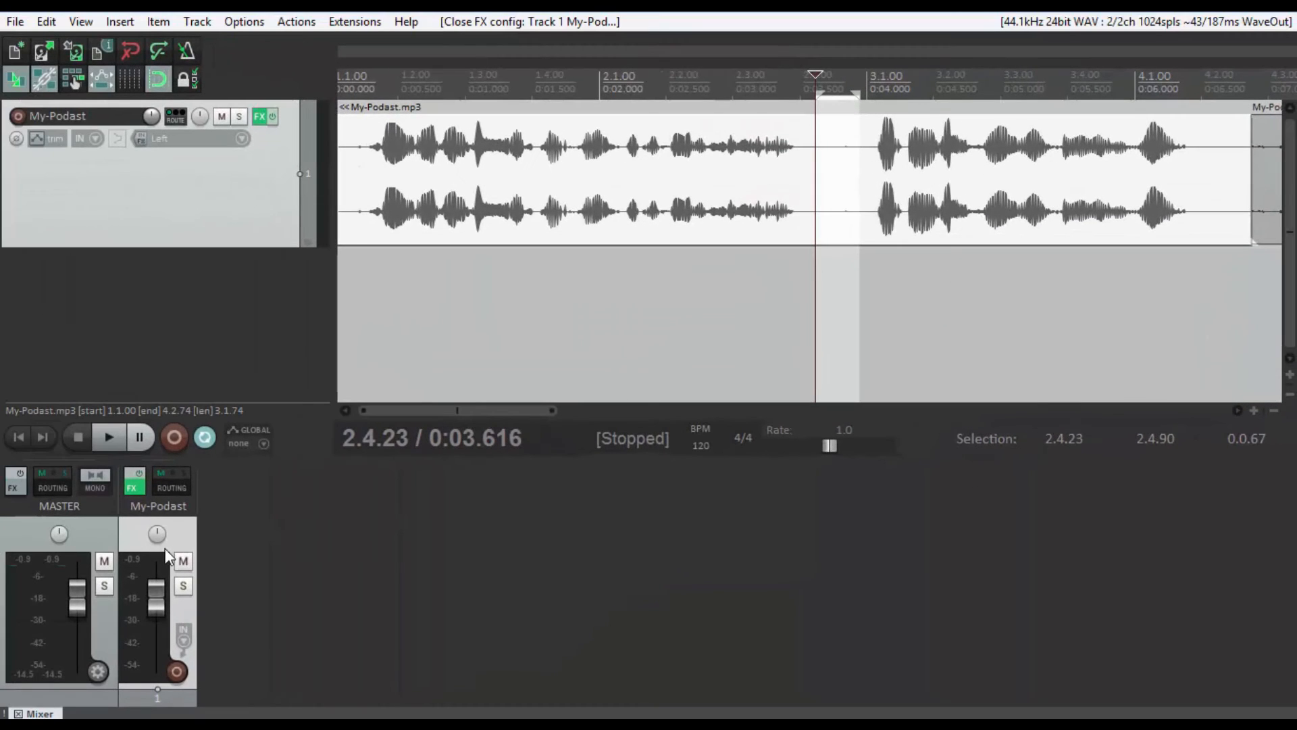
Step: Add VST: ReaEQ (Cockos) to the My-Podast track's FX chain and reorder the chain so the VU Meter comes last
click(134, 487)
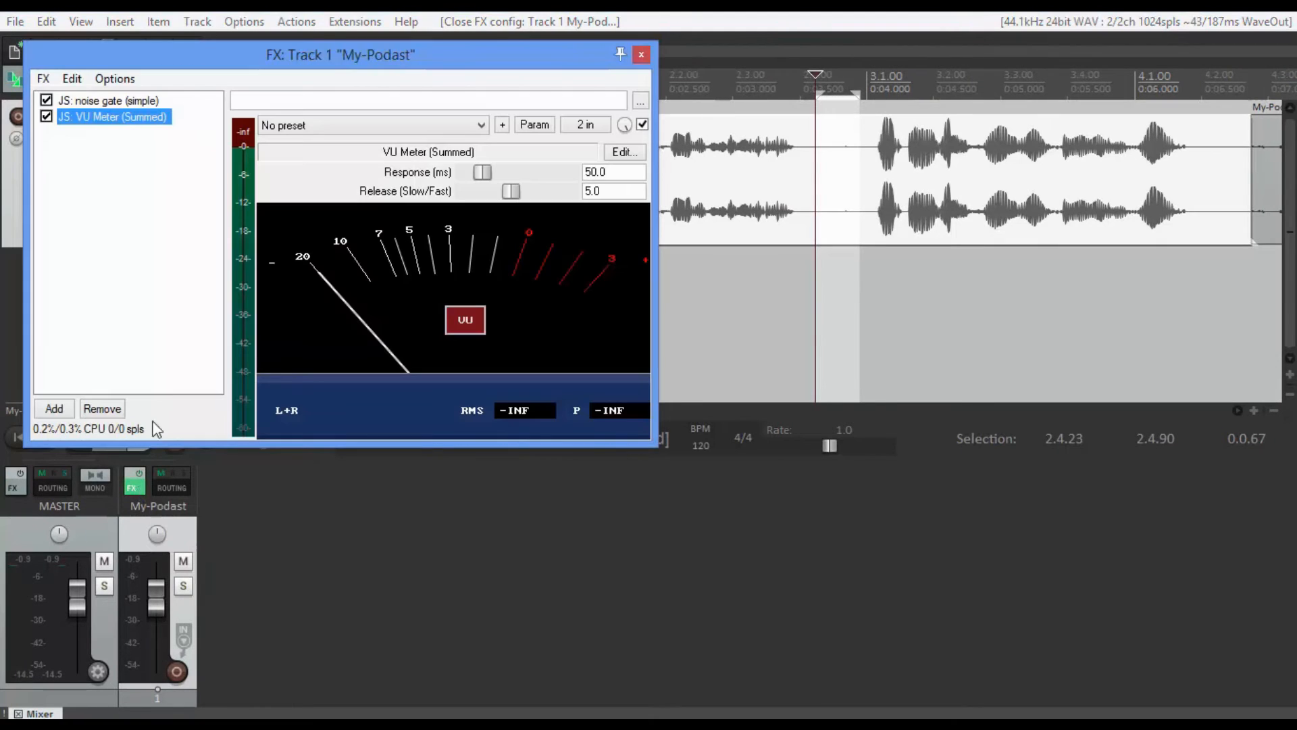
click(57, 408)
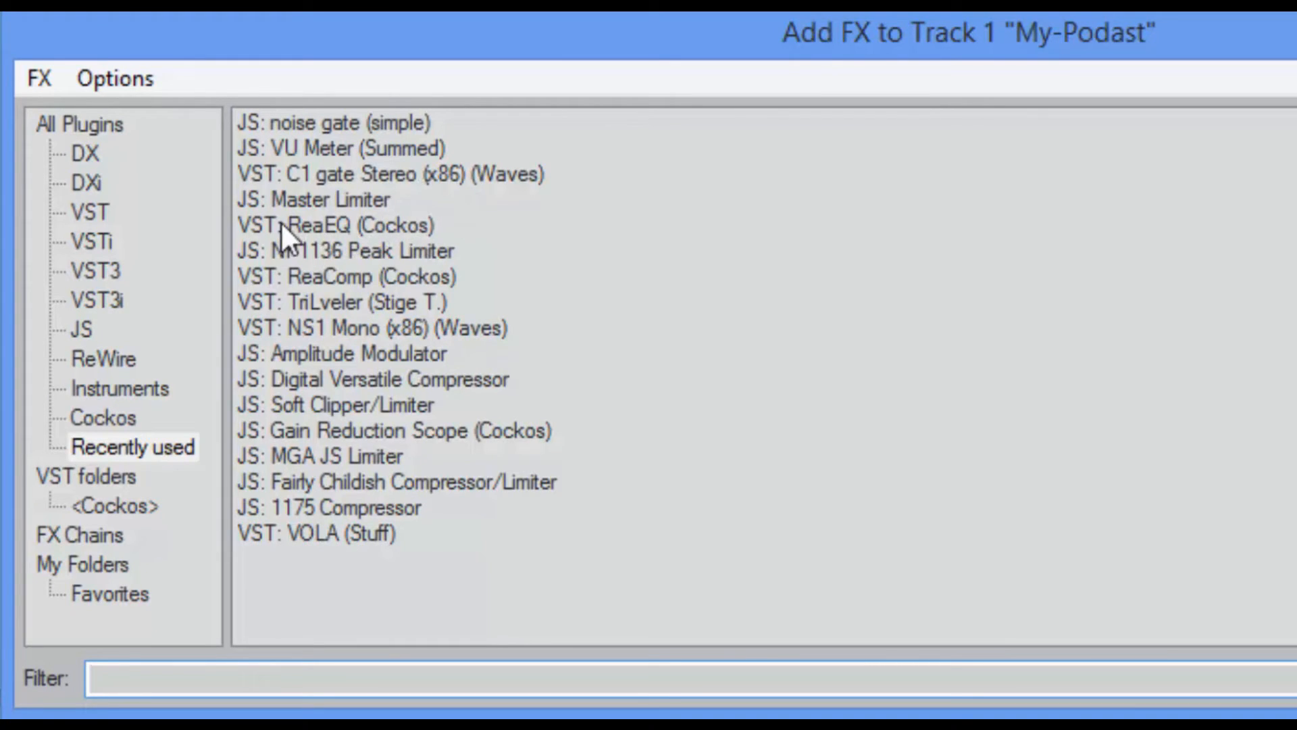
click(79, 214)
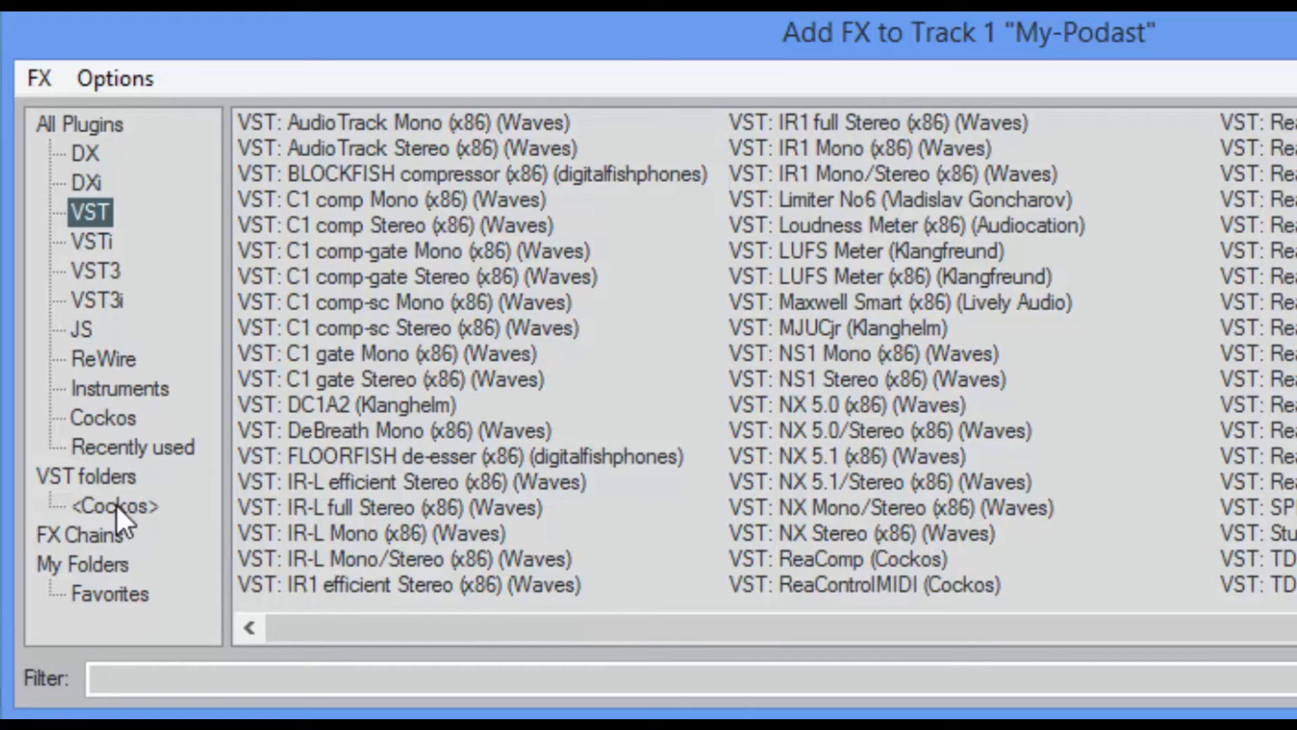
click(119, 450)
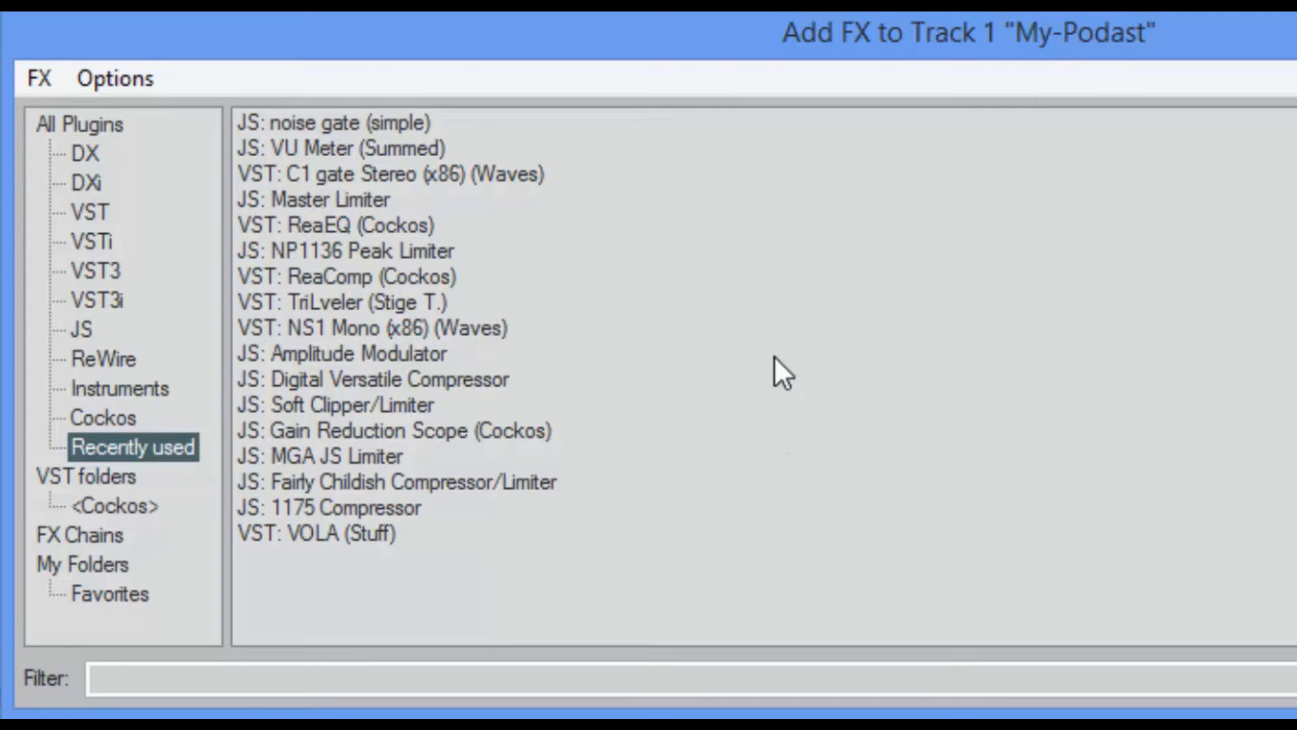
double_click(331, 224)
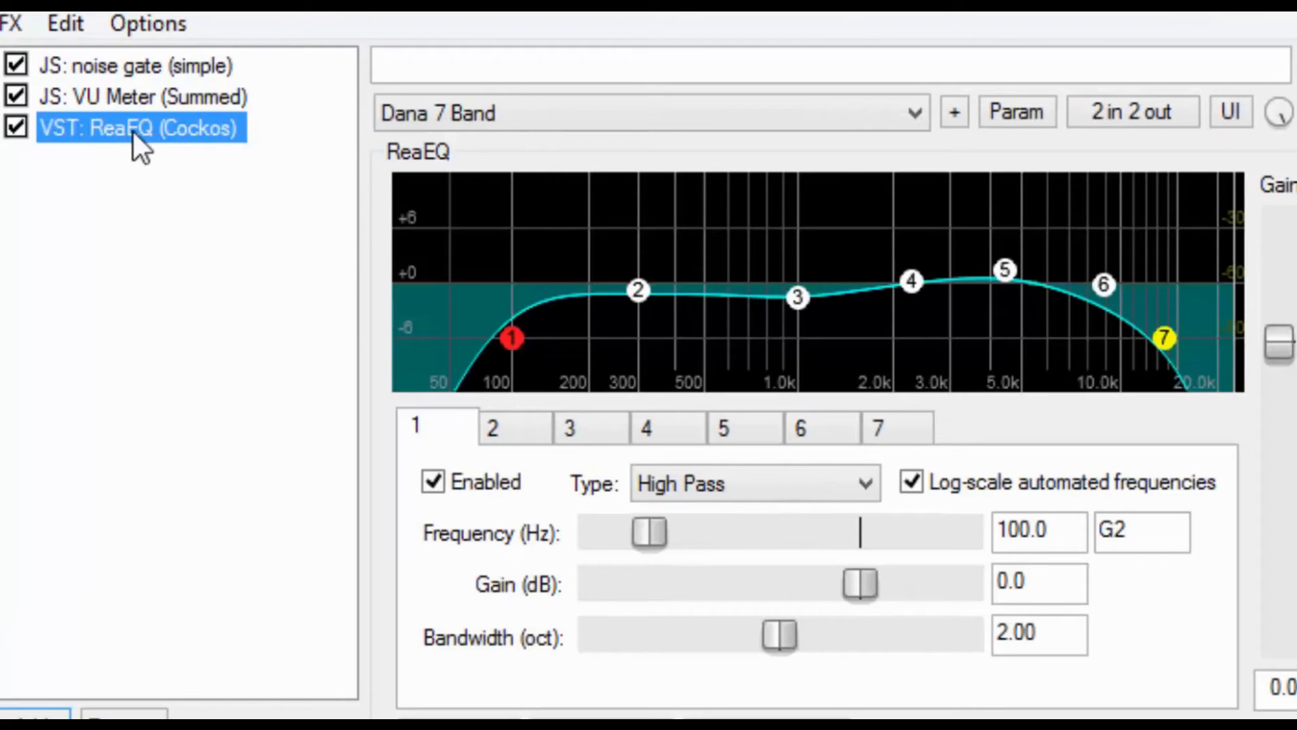
click(107, 98)
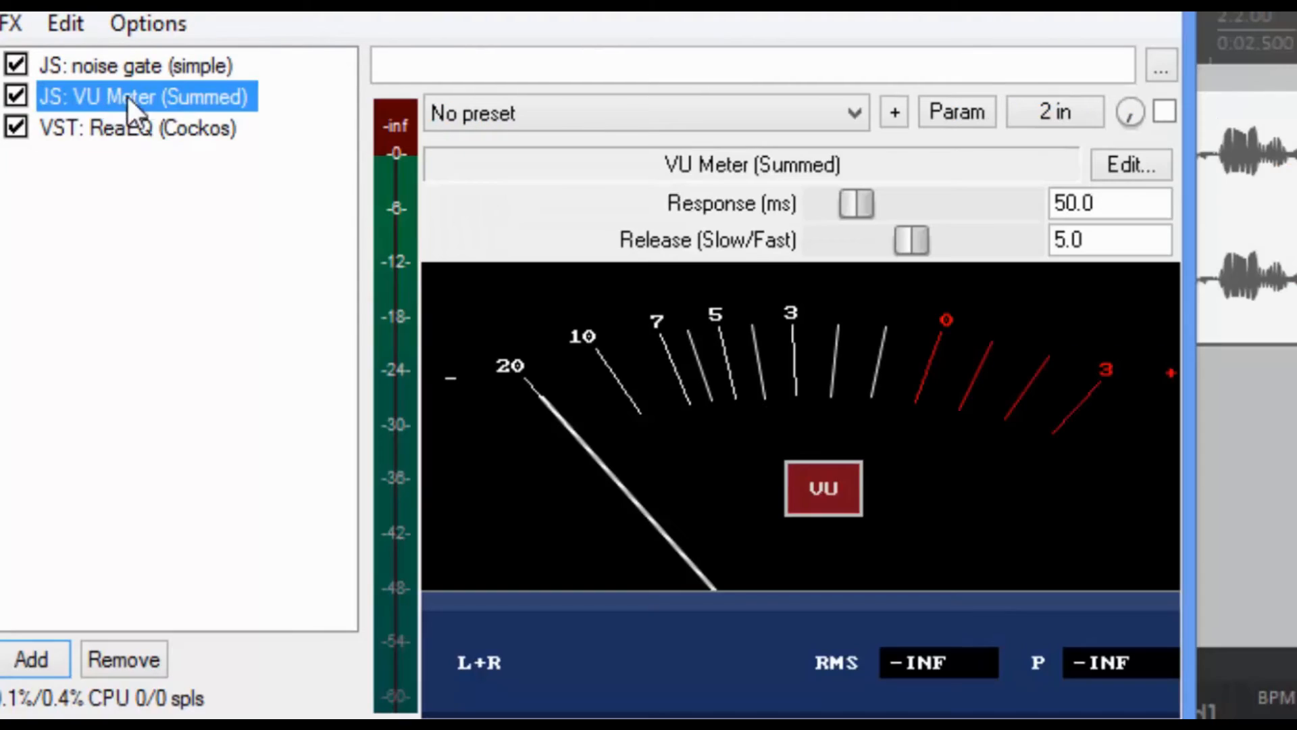
drag(113, 96, 103, 152)
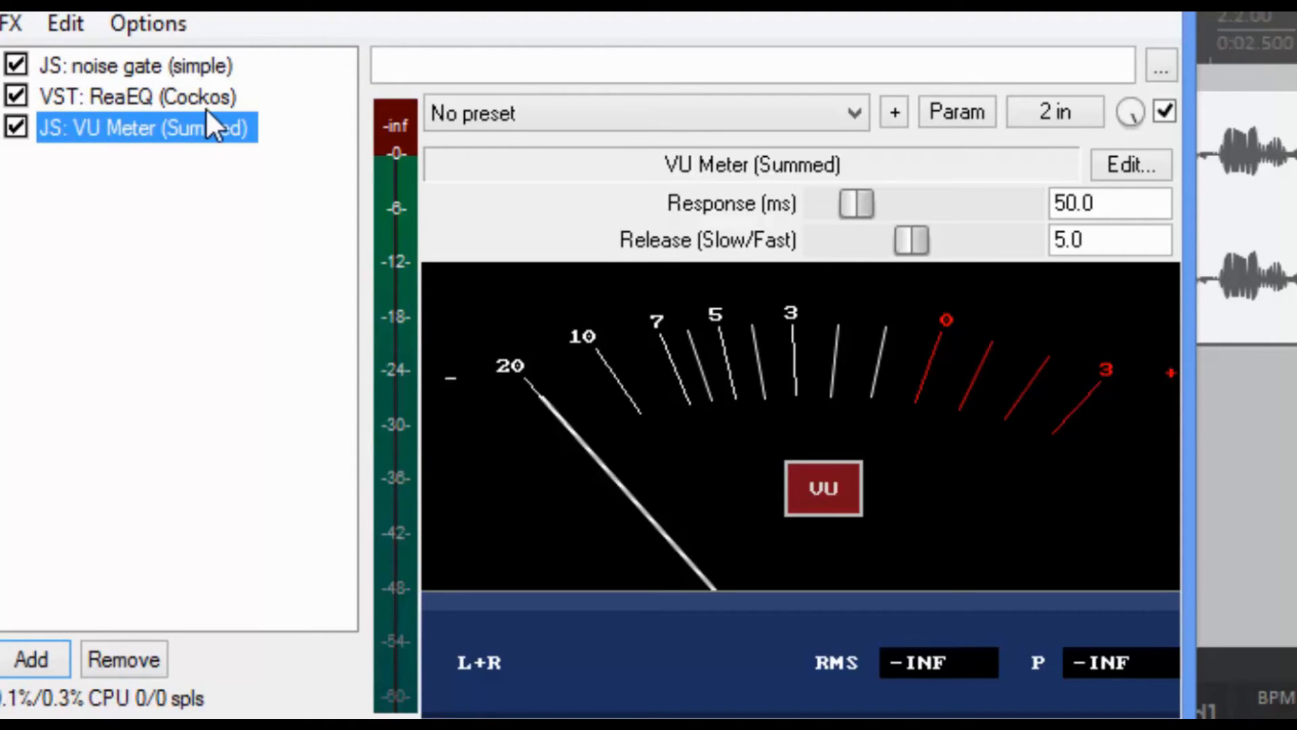
Step: Open ReaEQ in its own window, load the "stock - Track Default" preset and reset its four bands to defaults
double_click(131, 99)
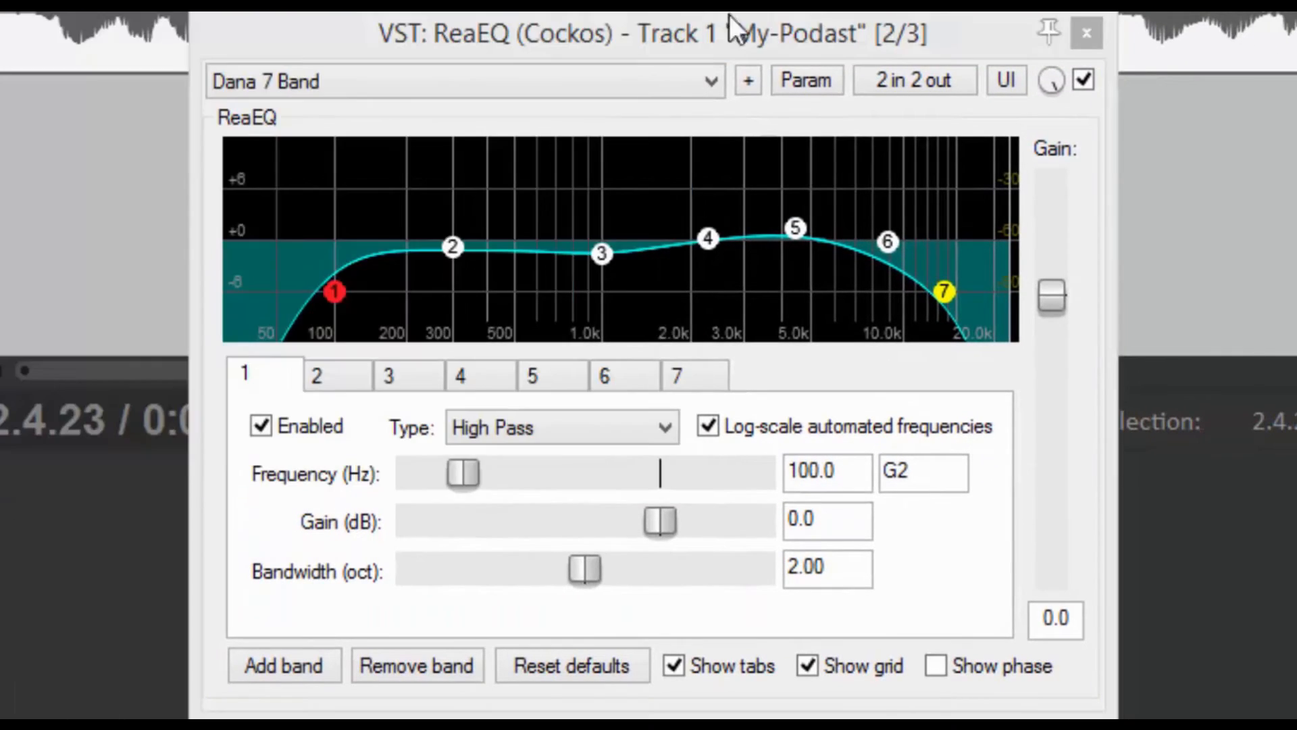
click(354, 83)
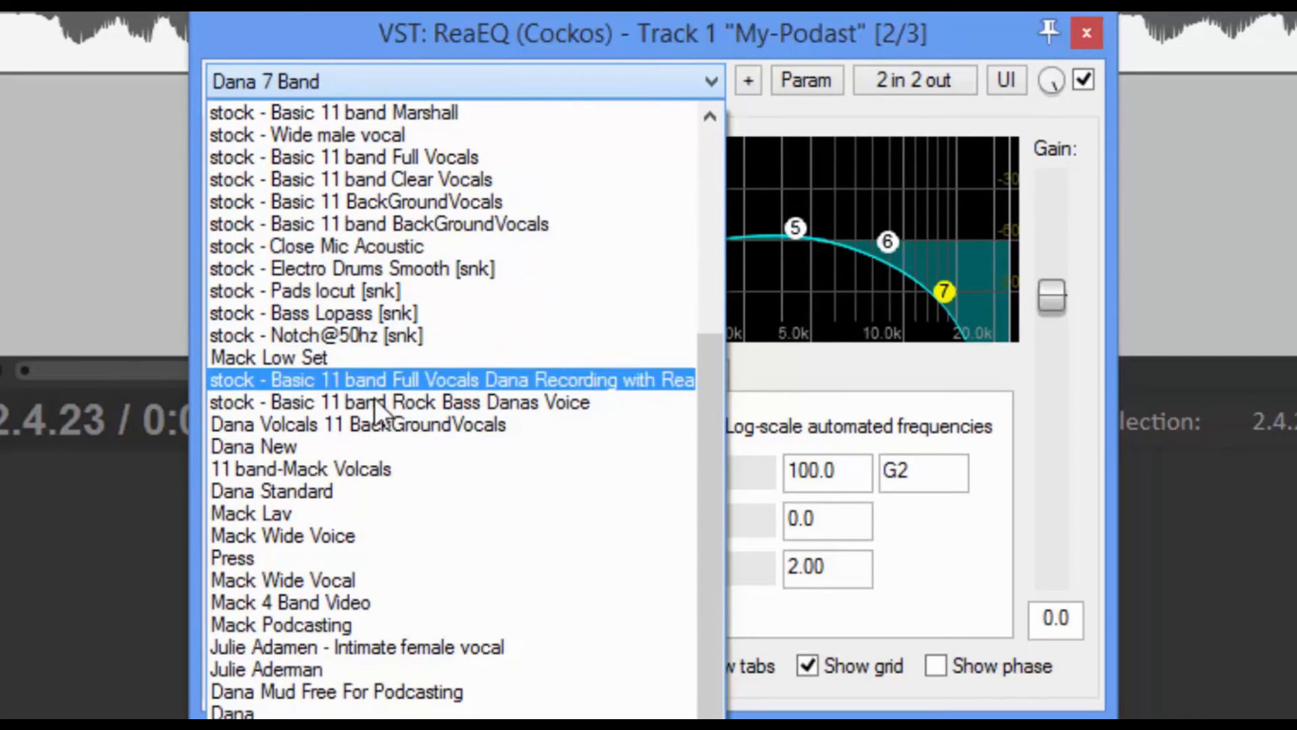
scroll(438, 220, up, 5)
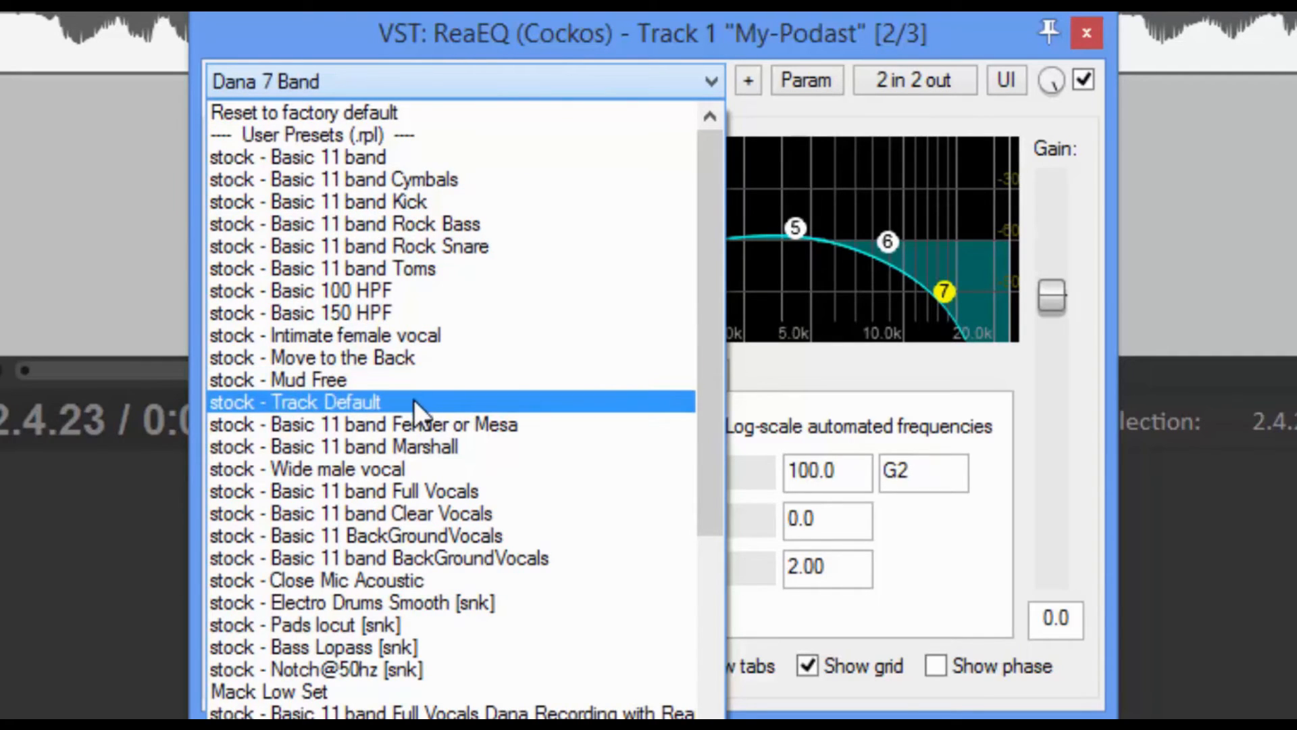
click(337, 402)
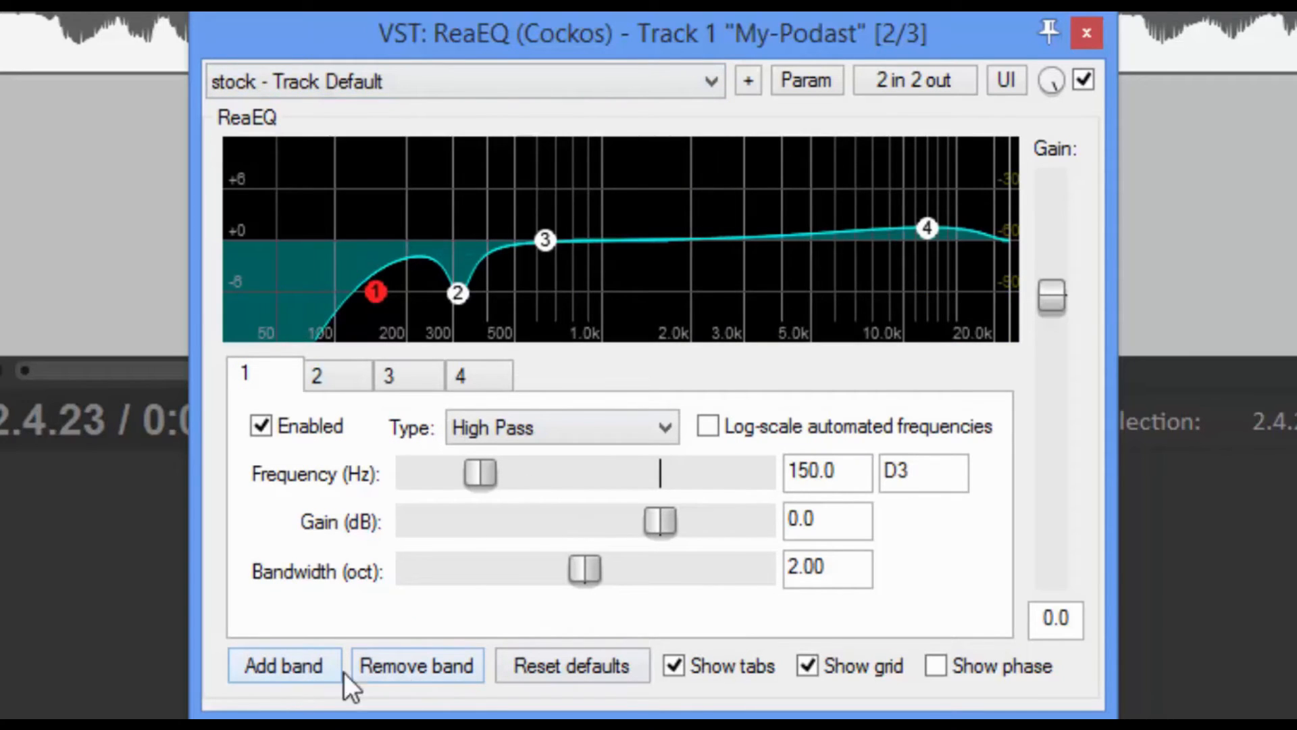
click(537, 667)
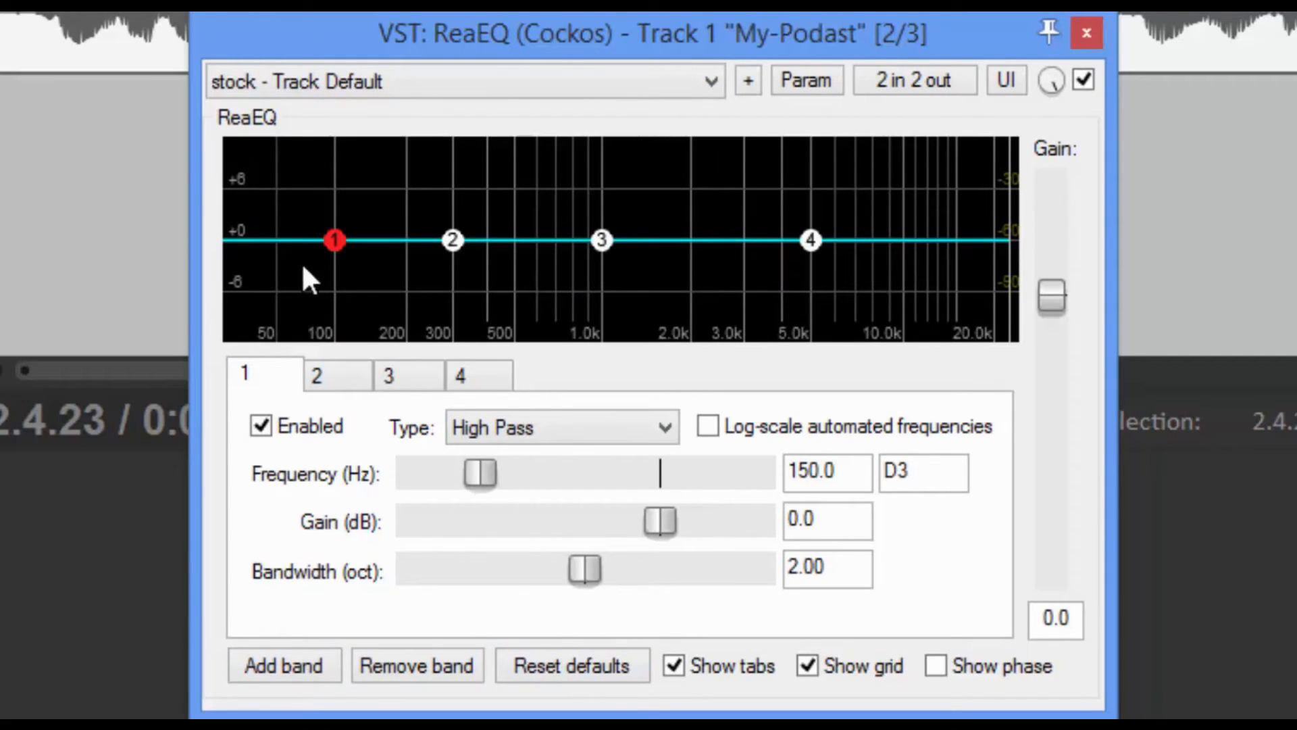
Step: Toggle ReaEQ's tabs and grid off and back on to compare the displays
mouse_move(327, 245)
click(679, 664)
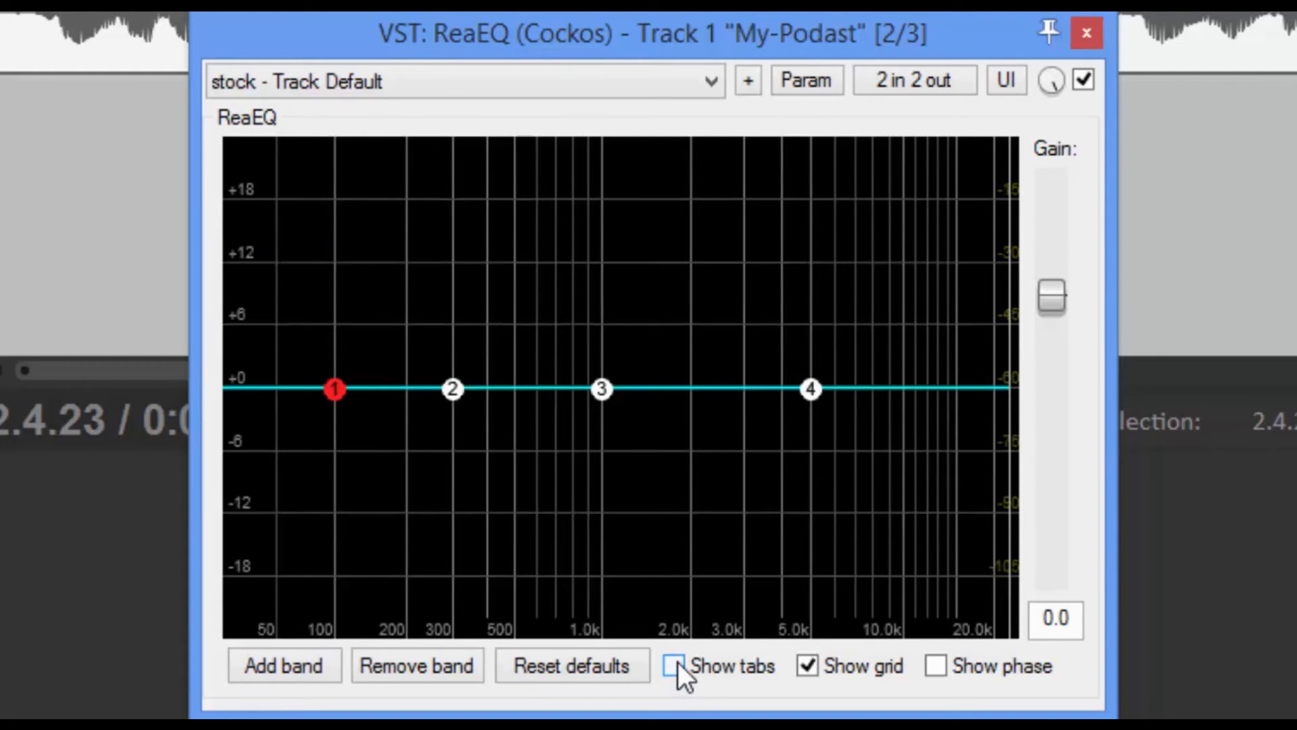
click(678, 664)
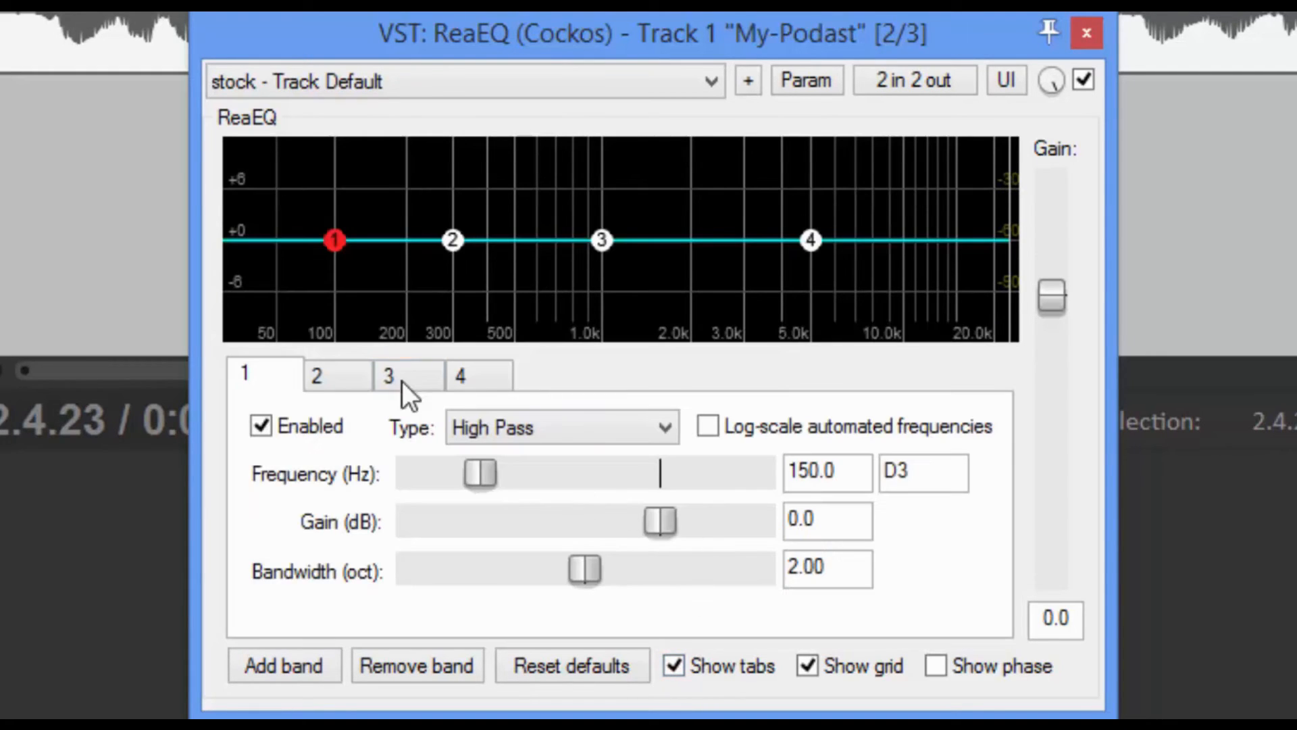
click(813, 665)
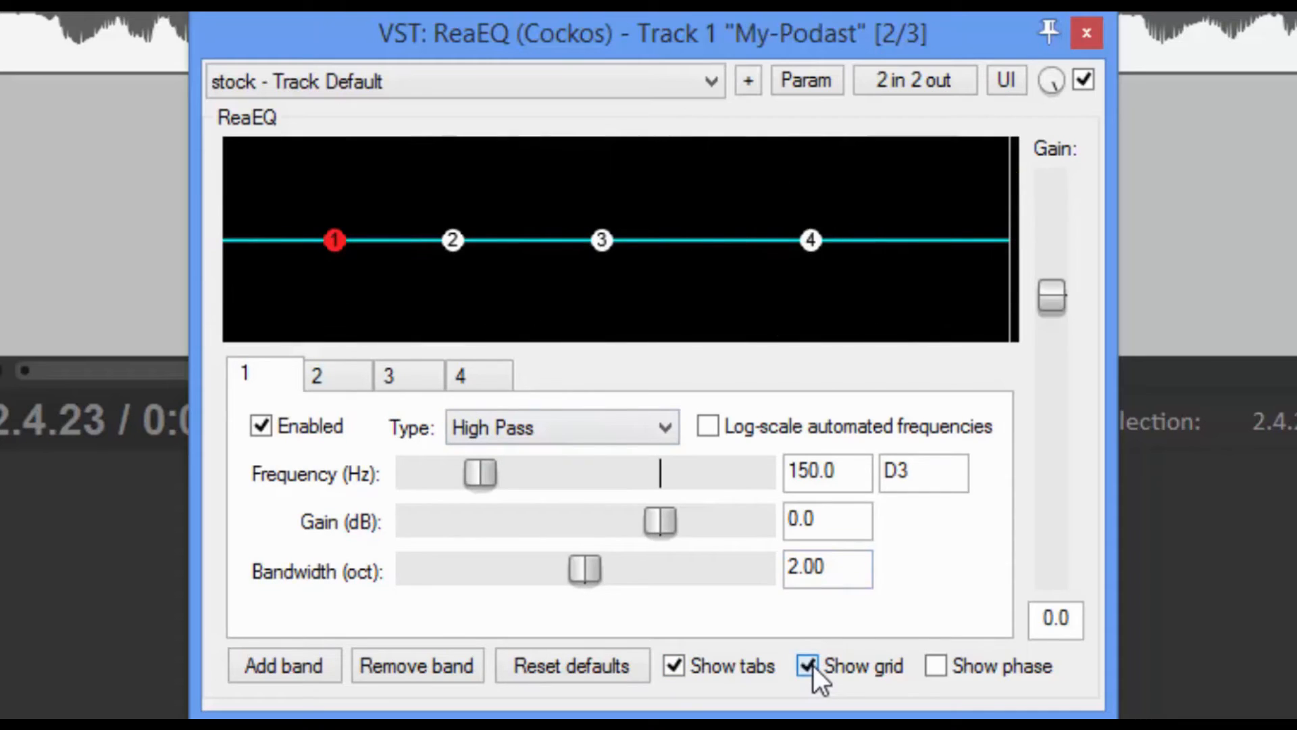
click(810, 665)
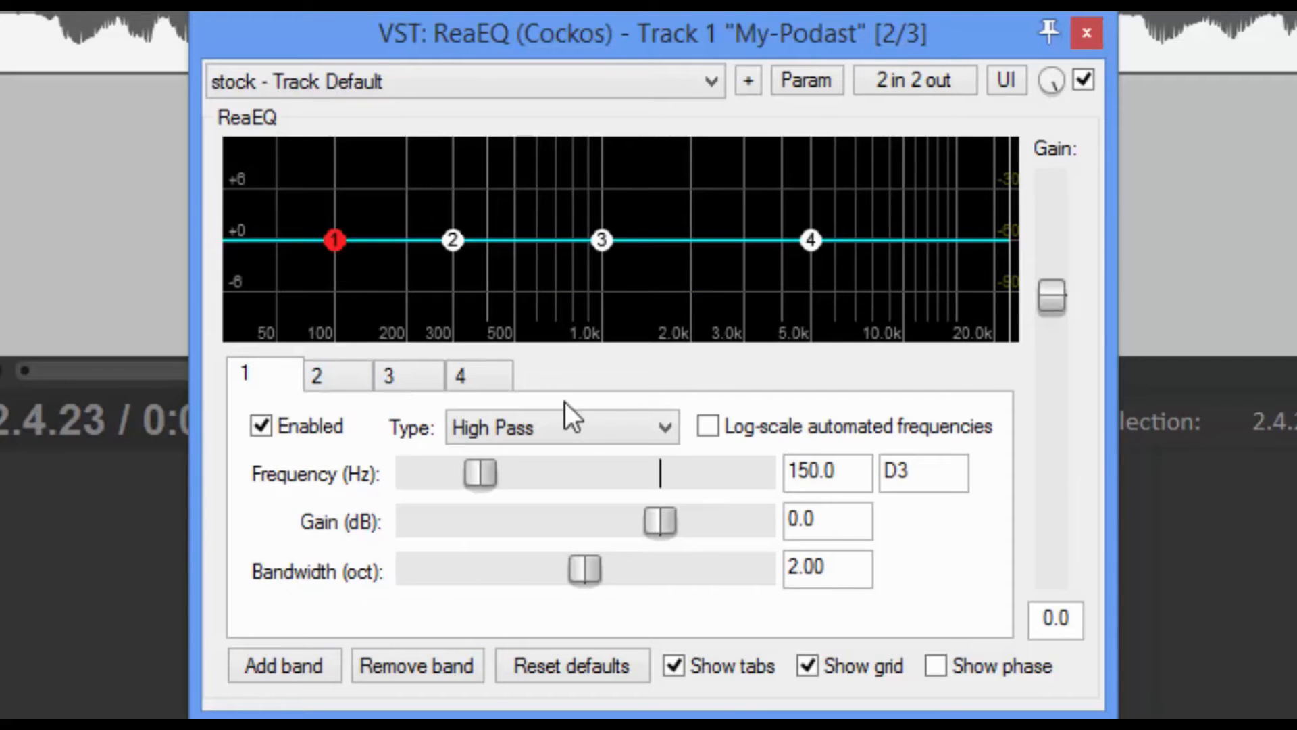
Step: Try band 1 as High Pass, switch its type to Band and raise it to about 8.6 dB at 76.6 Hz
click(553, 436)
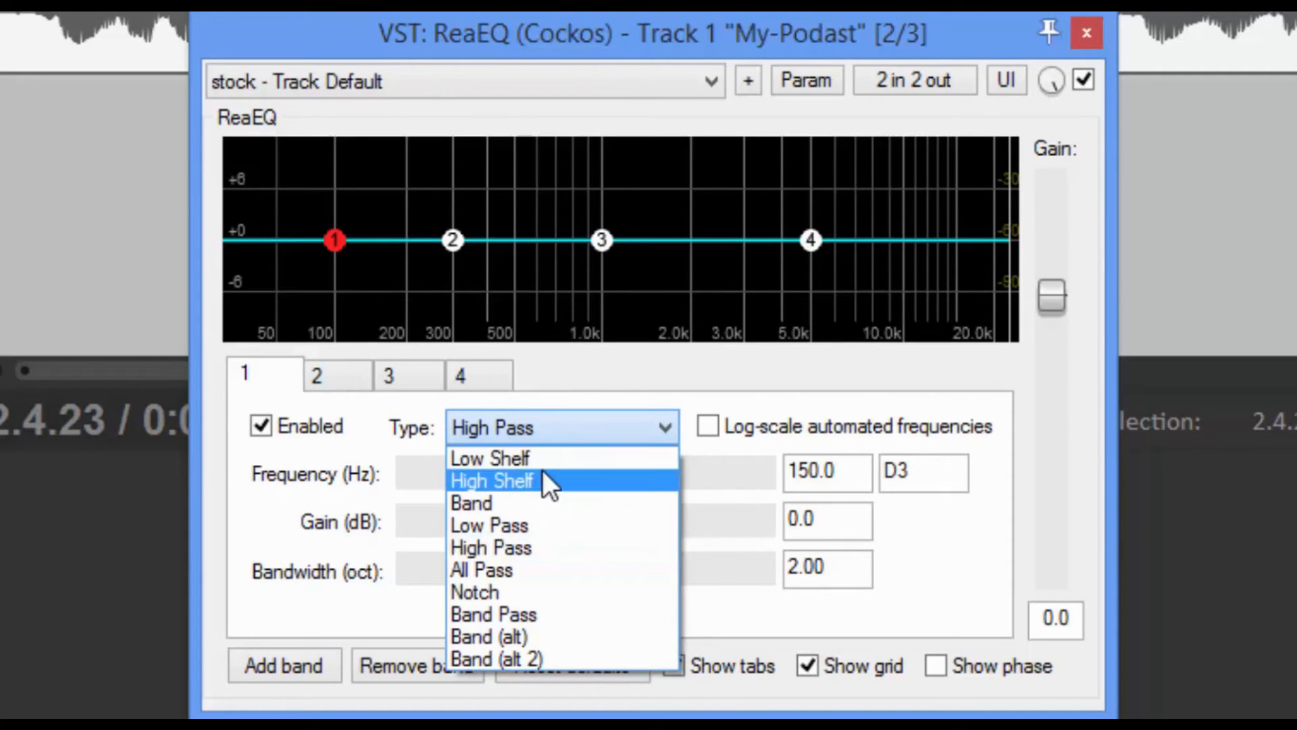
click(512, 549)
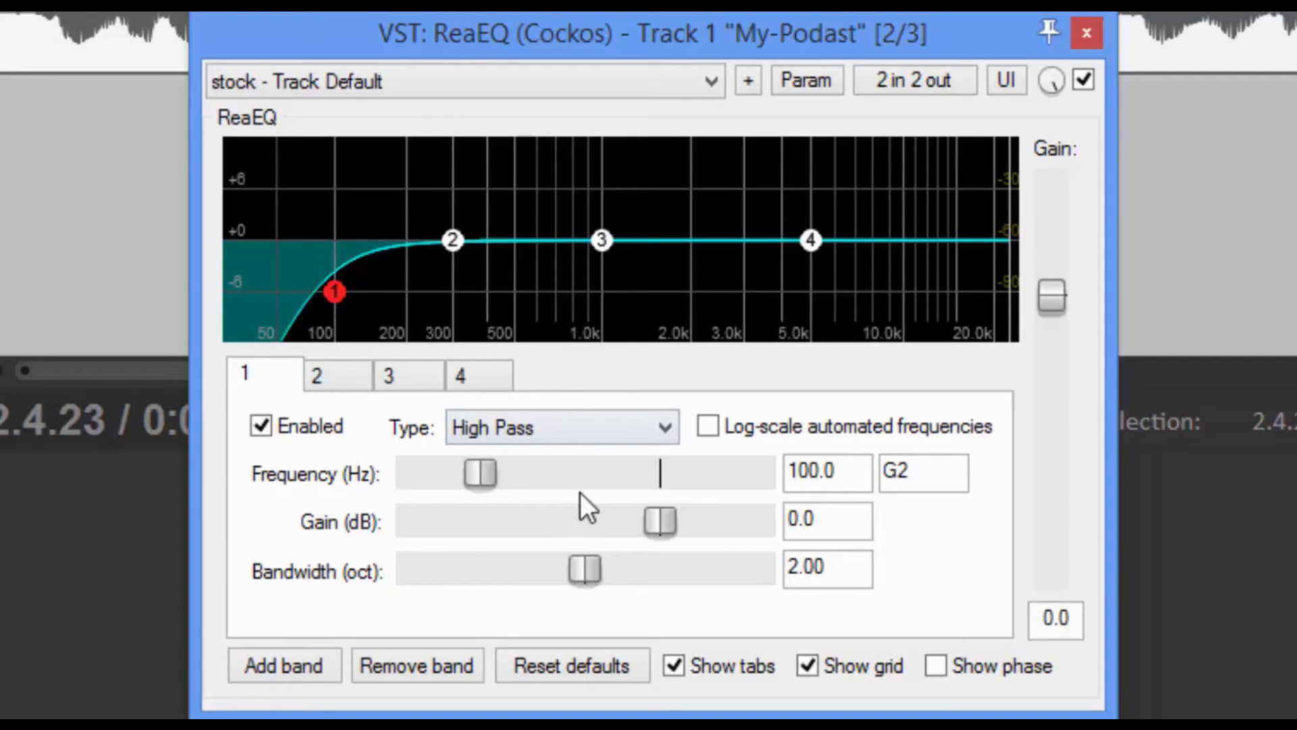
click(576, 432)
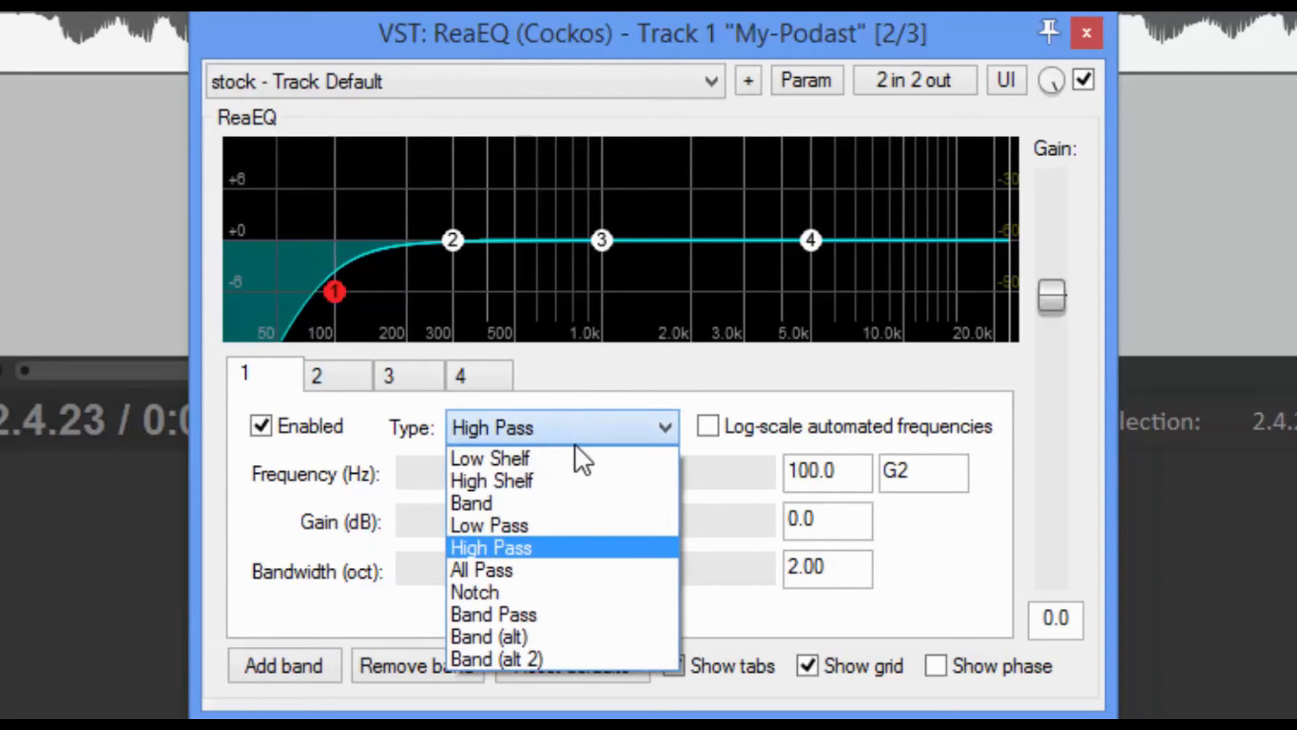
click(533, 503)
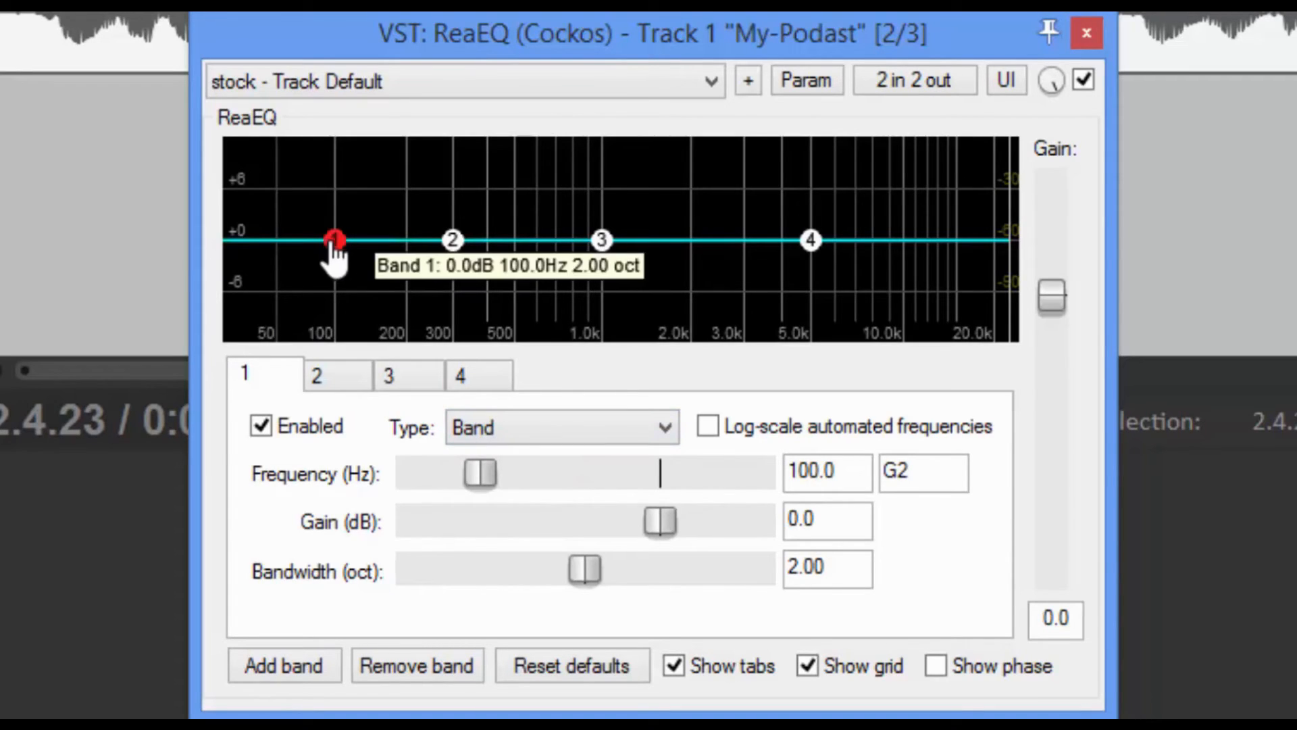
drag(330, 253, 307, 134)
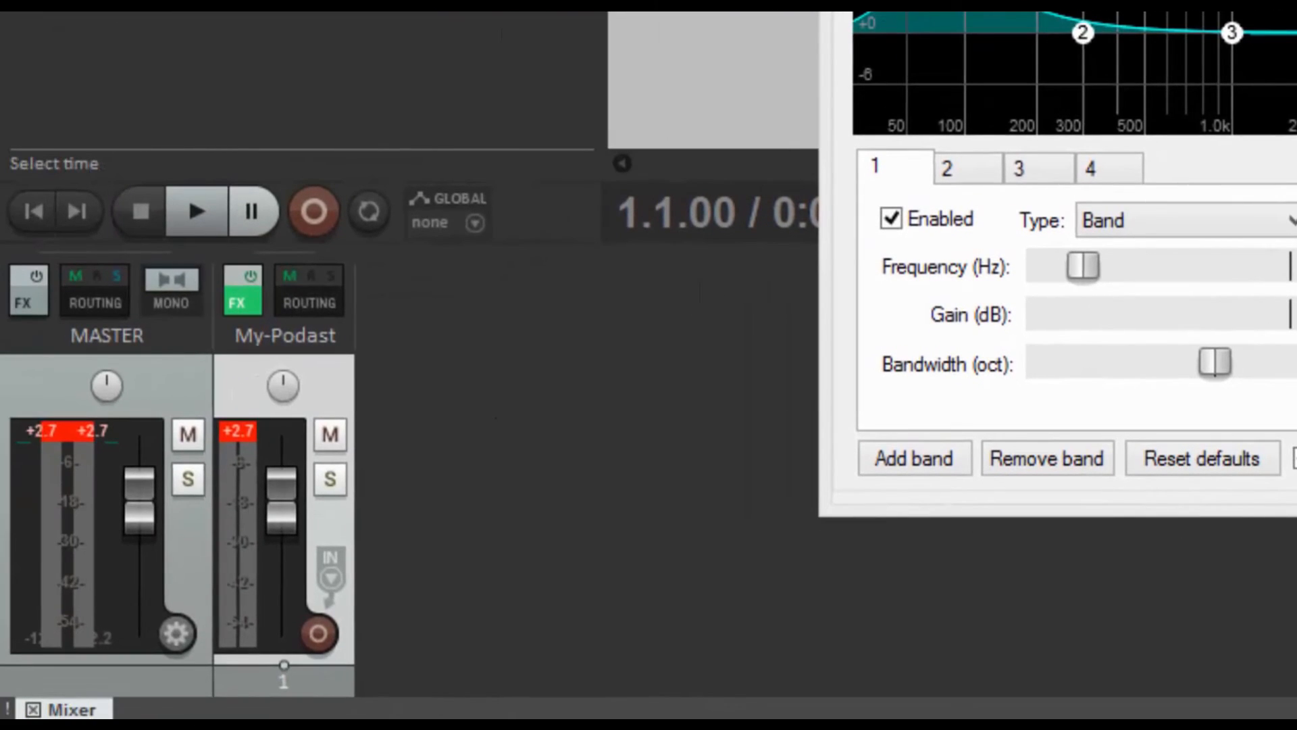
Step: Clear the master track's peak indicator and set ReaEQ band 1's type to High Pass
click(66, 429)
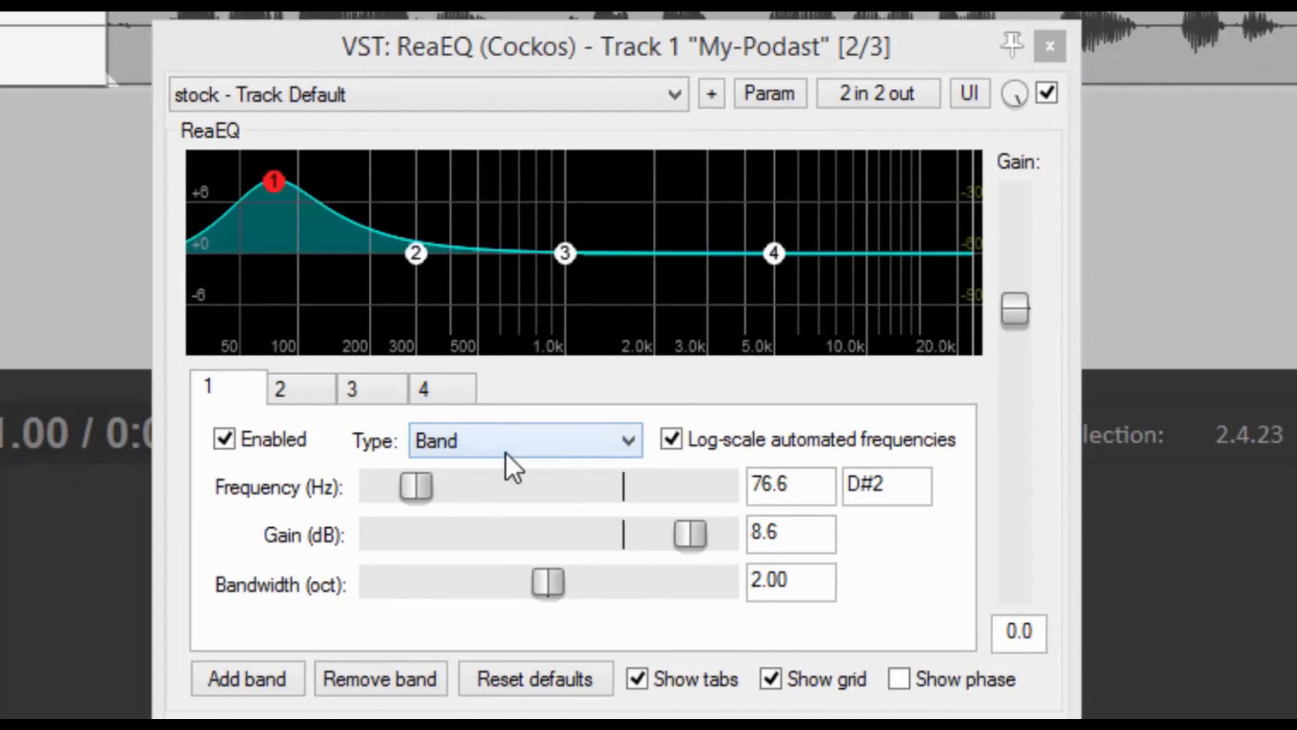
click(509, 451)
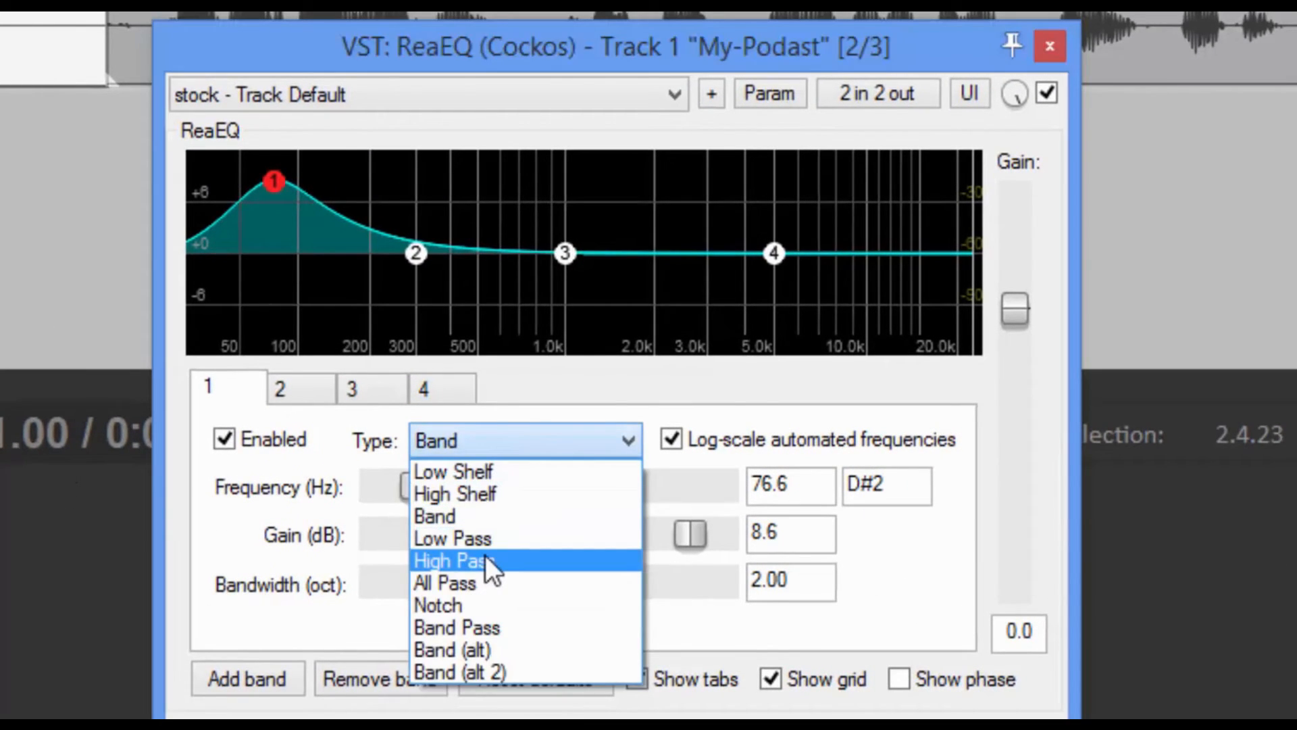
click(485, 560)
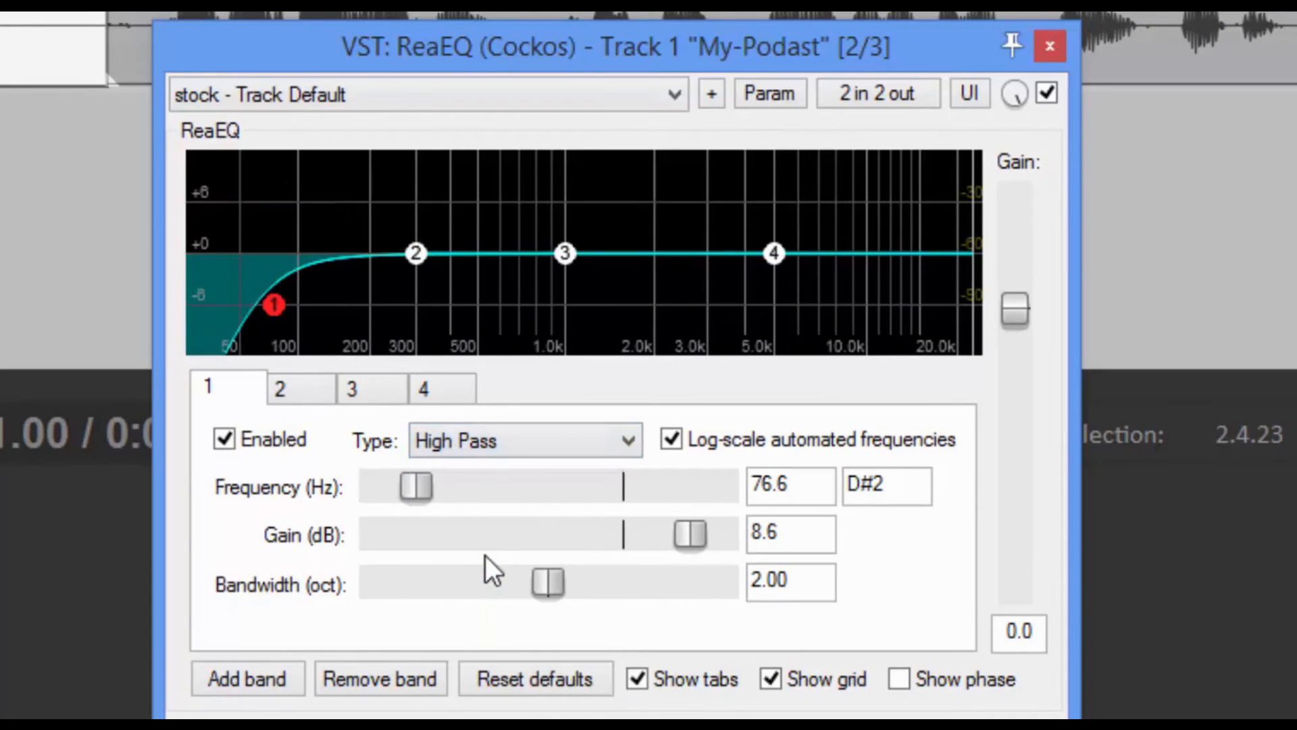
mouse_move(418, 258)
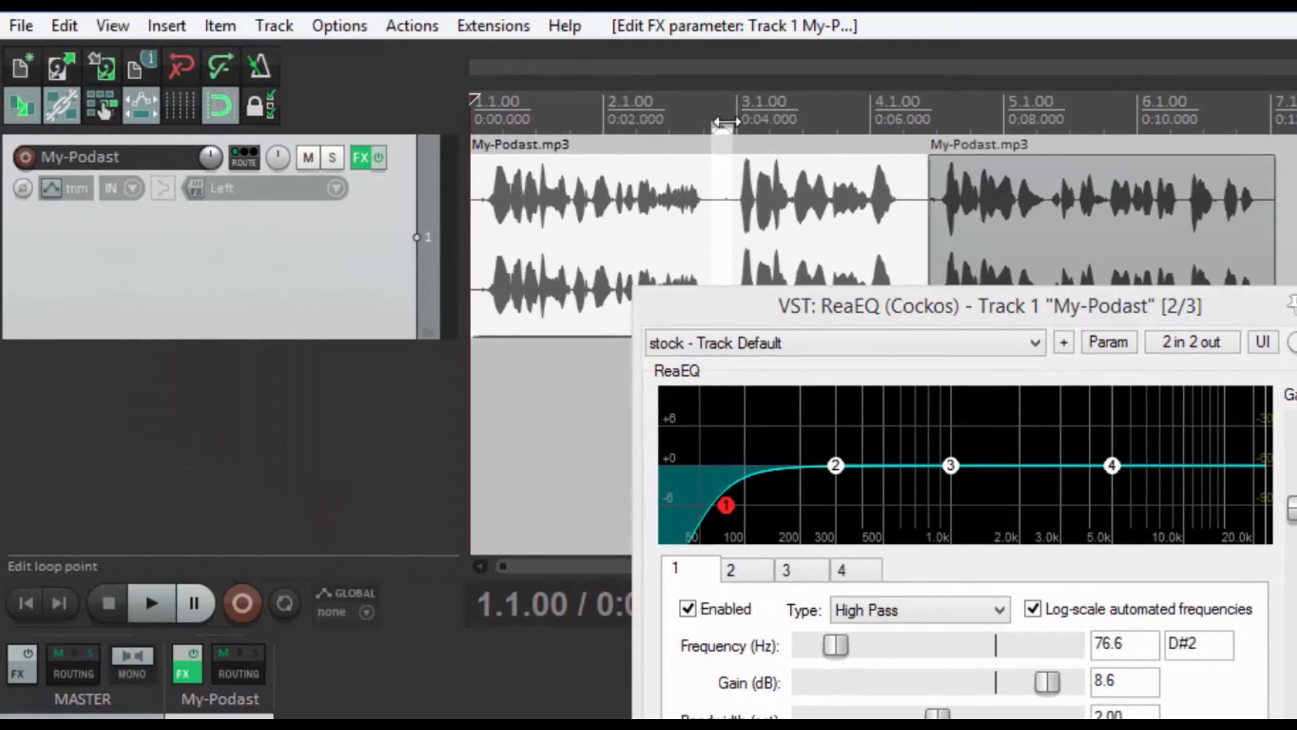
Step: Extend the time selection to 1.1.48–6.4.66 across both My-Podast clips and turn on repeat
drag(713, 123, 484, 125)
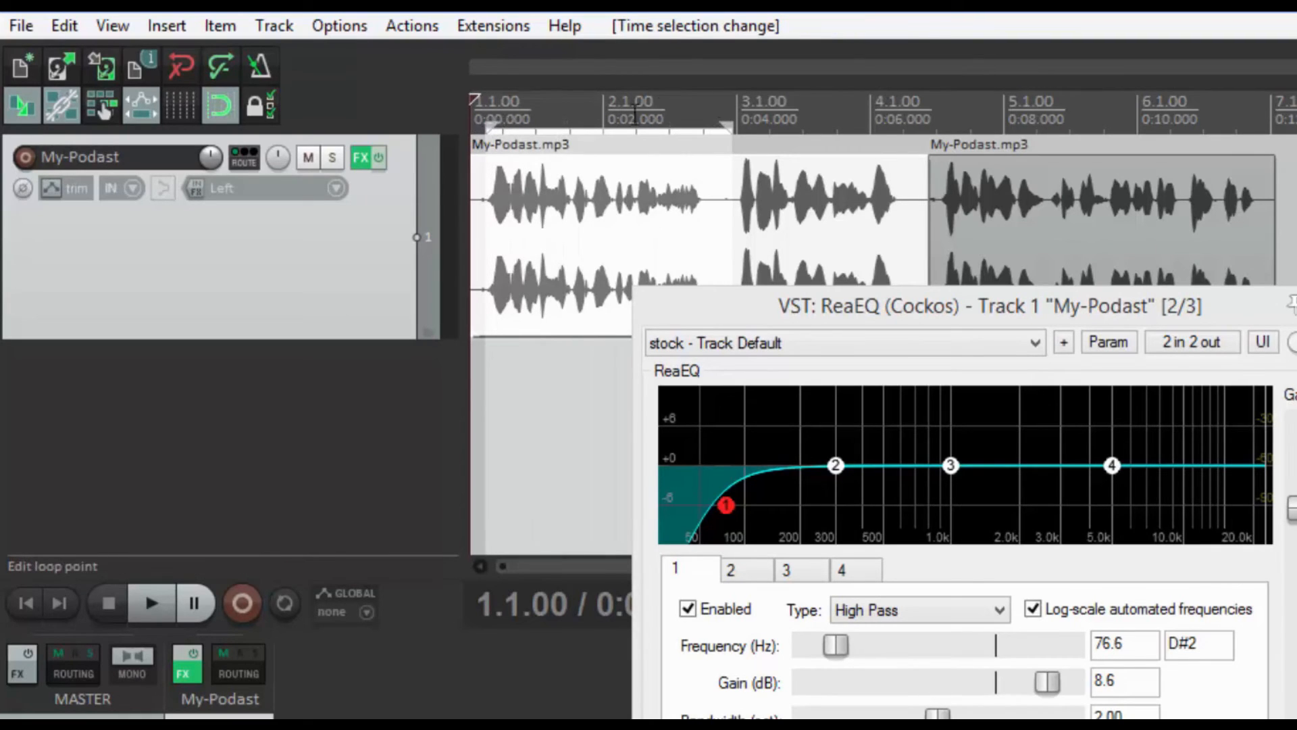
mouse_move(724, 125)
mouse_down()
mouse_move(950, 125)
mouse_move(1154, 162)
mouse_move(1265, 158)
mouse_move(1251, 162)
mouse_up()
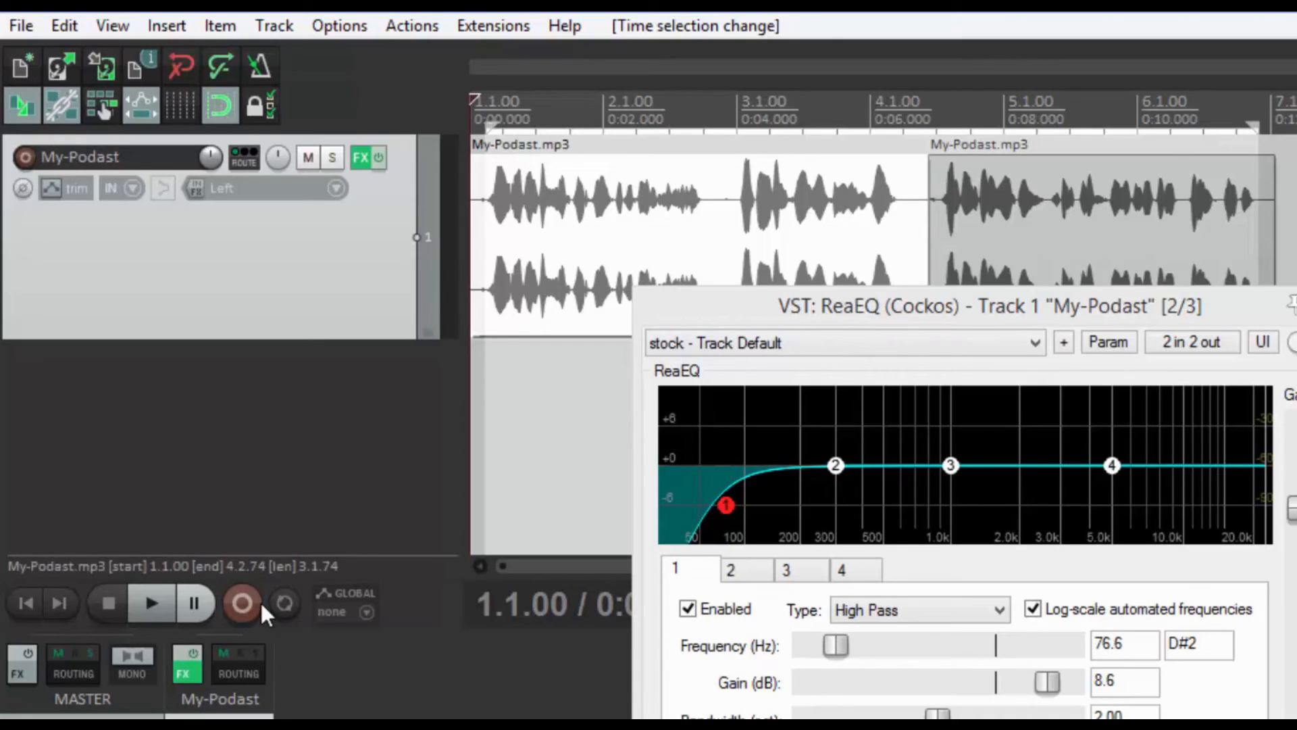
click(284, 601)
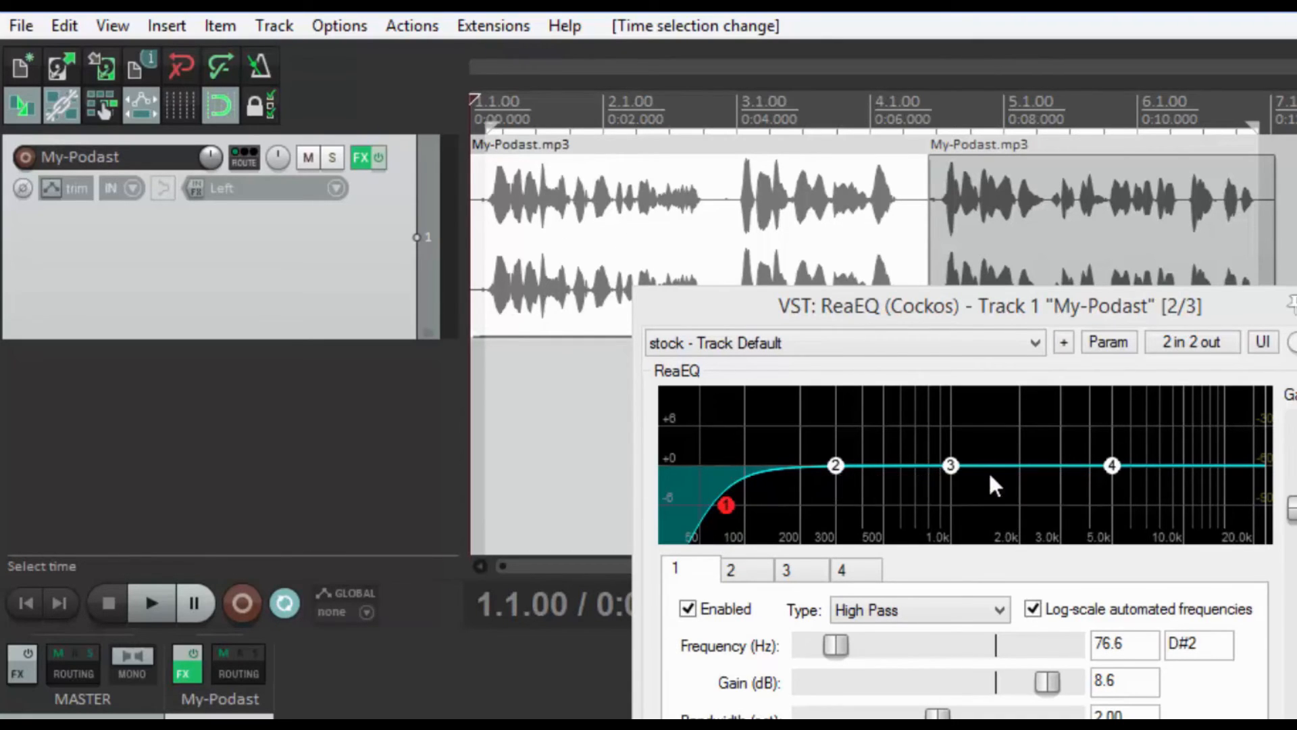
Step: Play the looped selection and move ReaEQ band 2 to about -1.2 dB at 346.7 Hz
mouse_move(1121, 475)
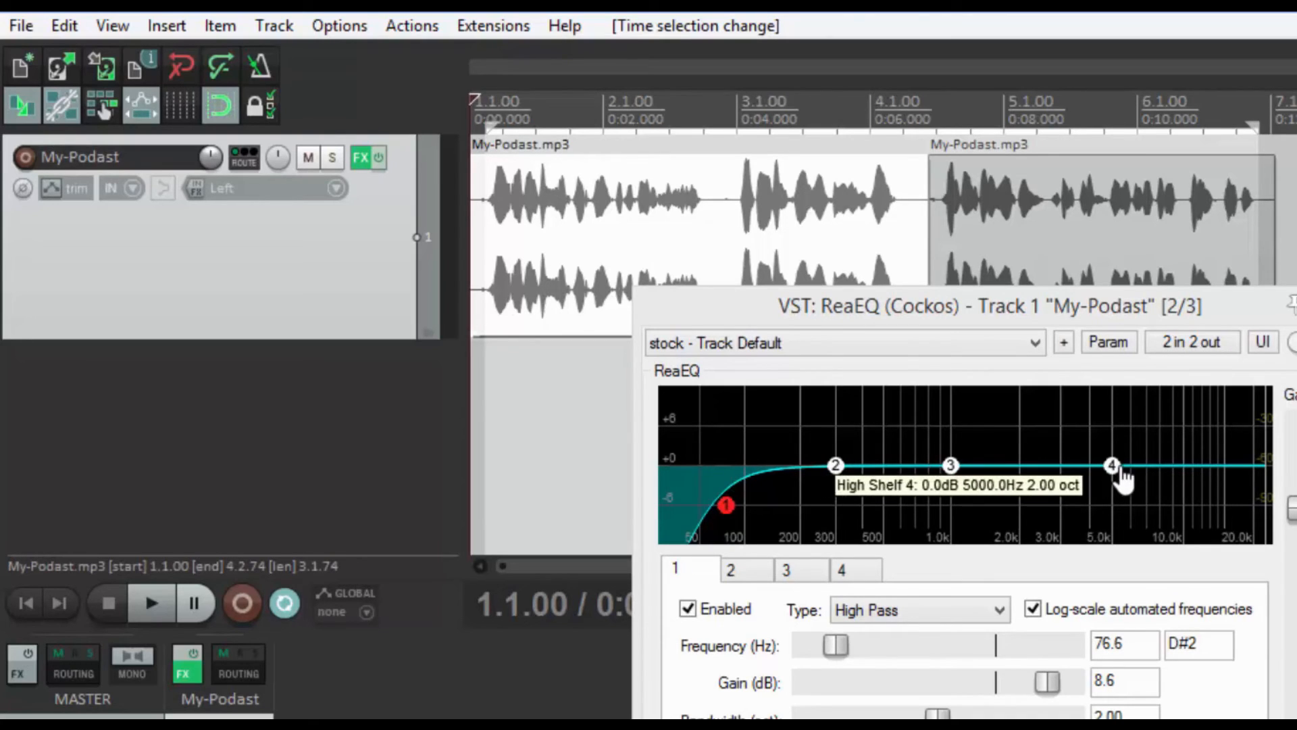
mouse_move(839, 479)
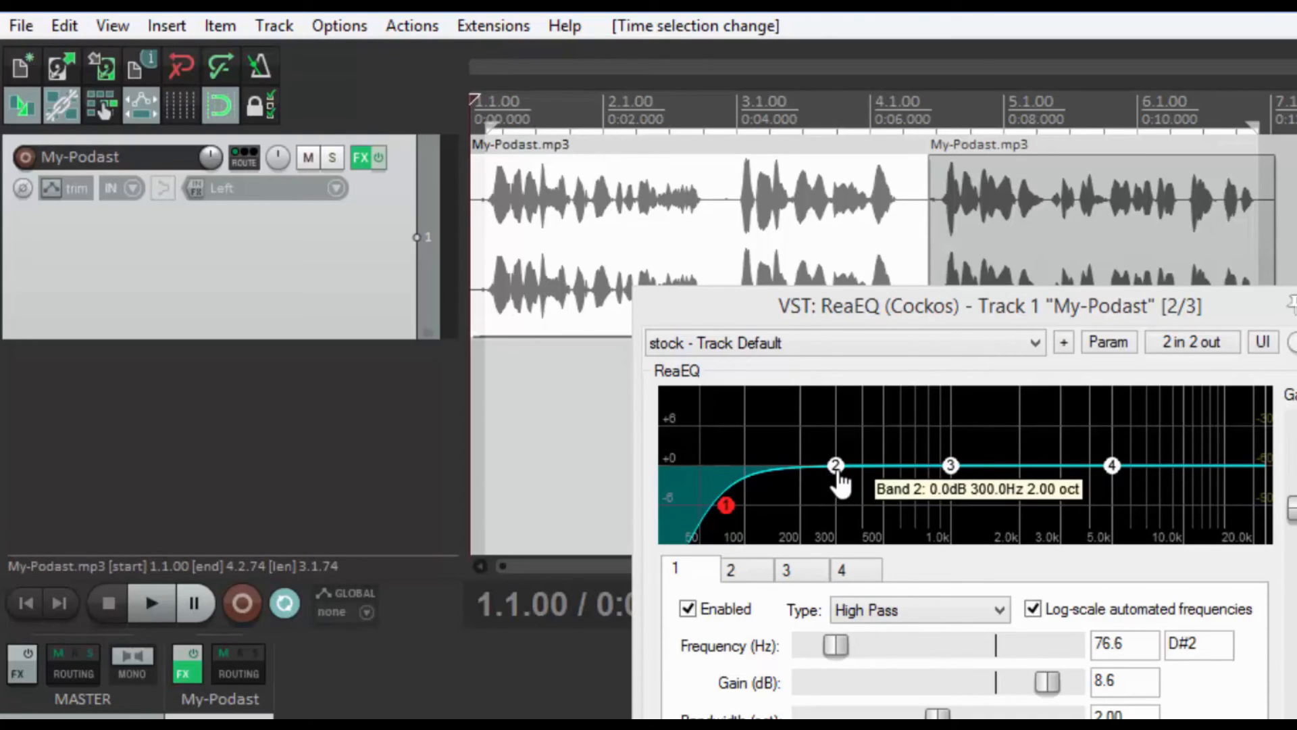
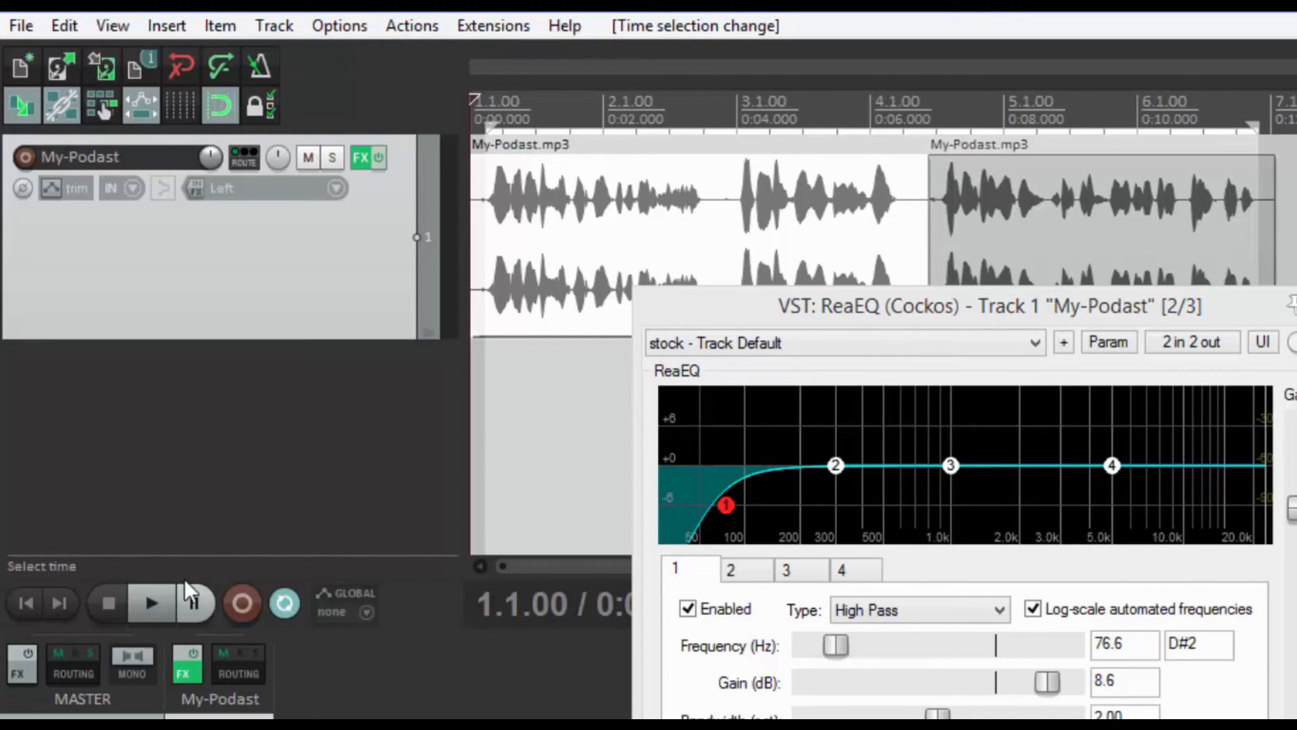
click(148, 603)
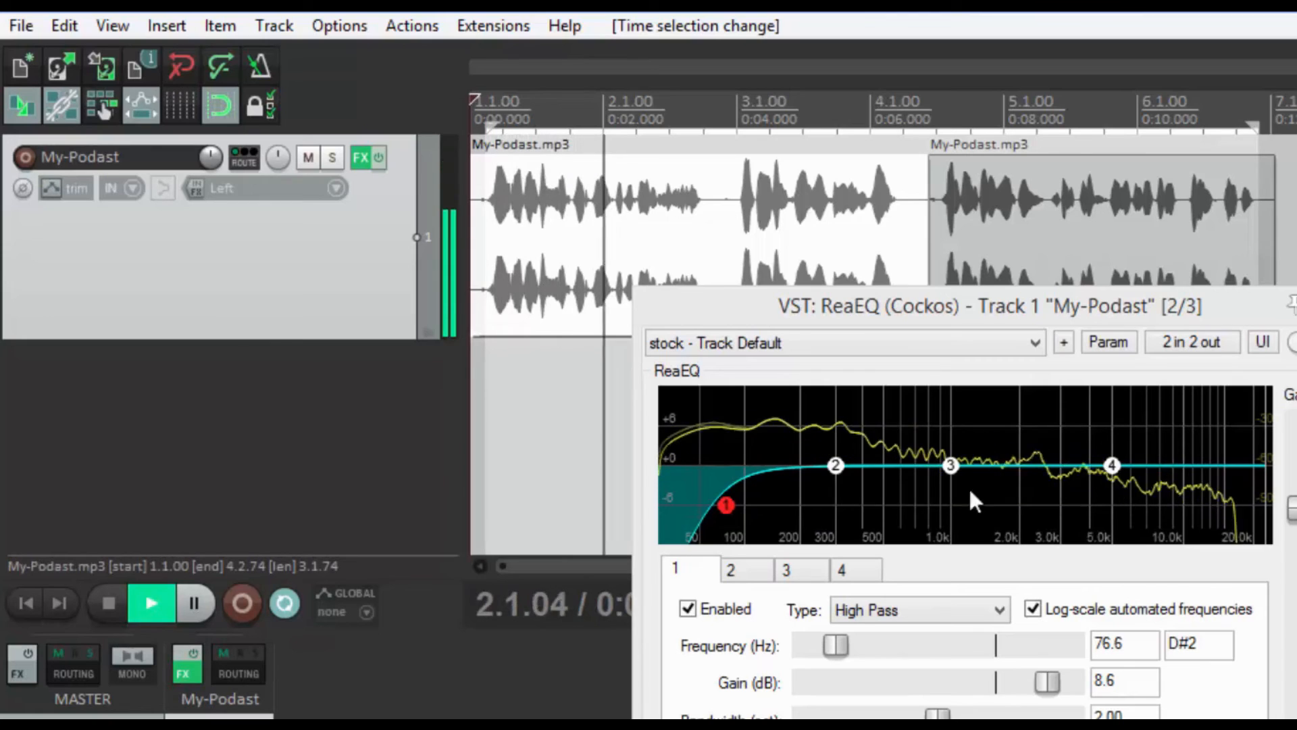
mouse_move(837, 473)
drag(837, 472, 851, 482)
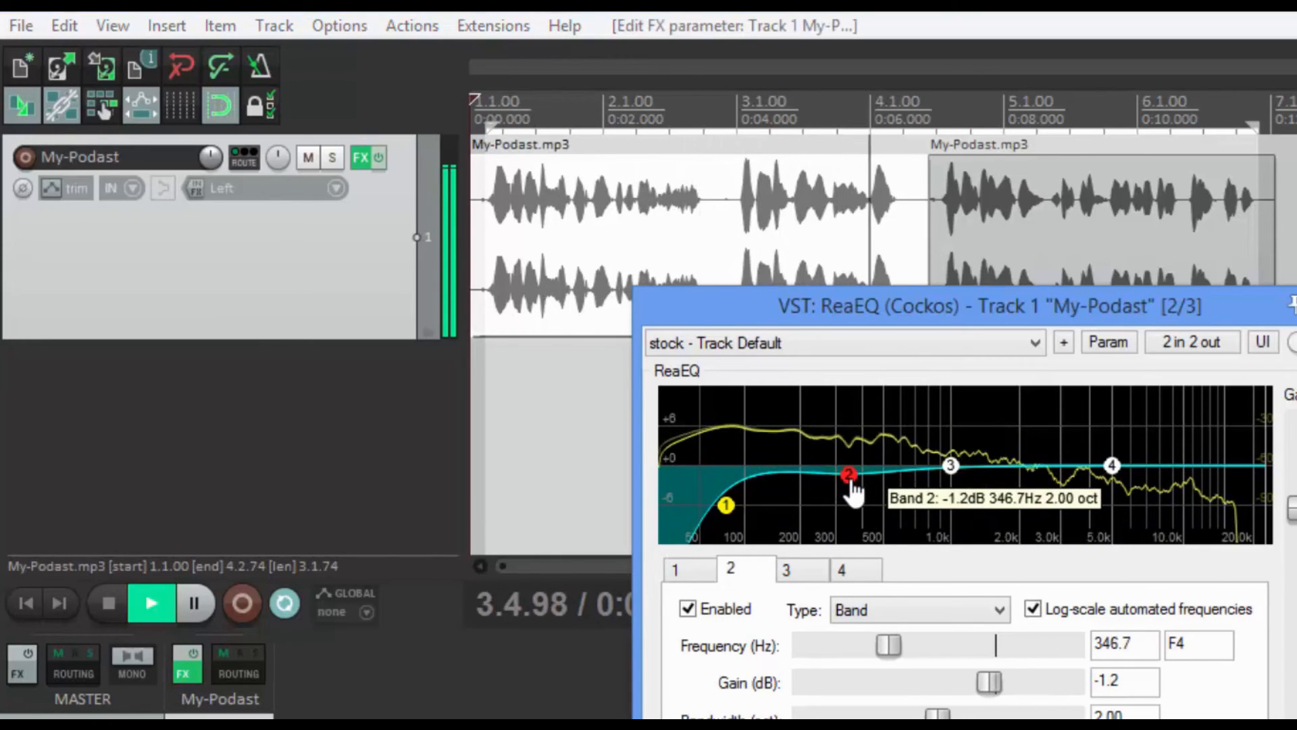
Step: Move band 3 to about 0.6 dB at 1995 Hz and high-shelf band 4 to about -2.2 dB at 7006 Hz
mouse_move(949, 473)
drag(949, 473, 1020, 464)
mouse_move(1124, 469)
drag(1114, 467, 1150, 485)
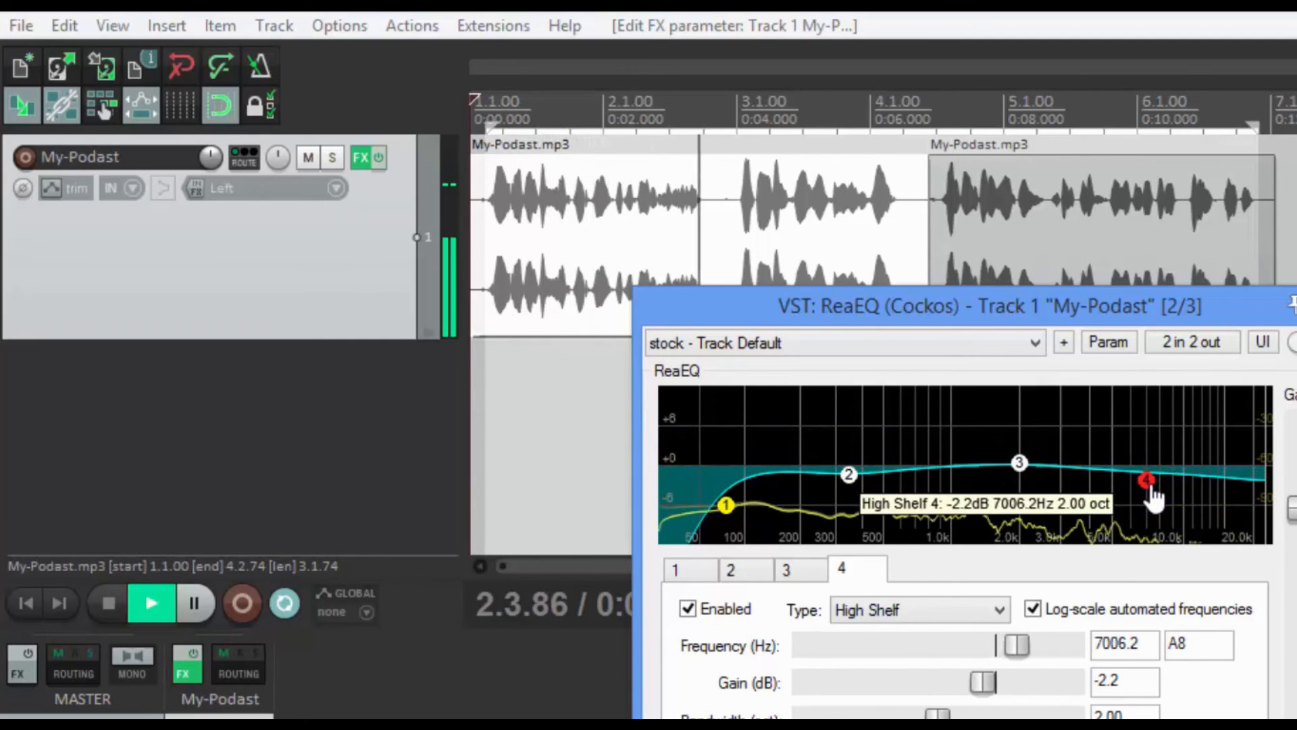
Step: Change band 4's type to Low Pass and lower its frequency to about 5693 Hz
click(999, 611)
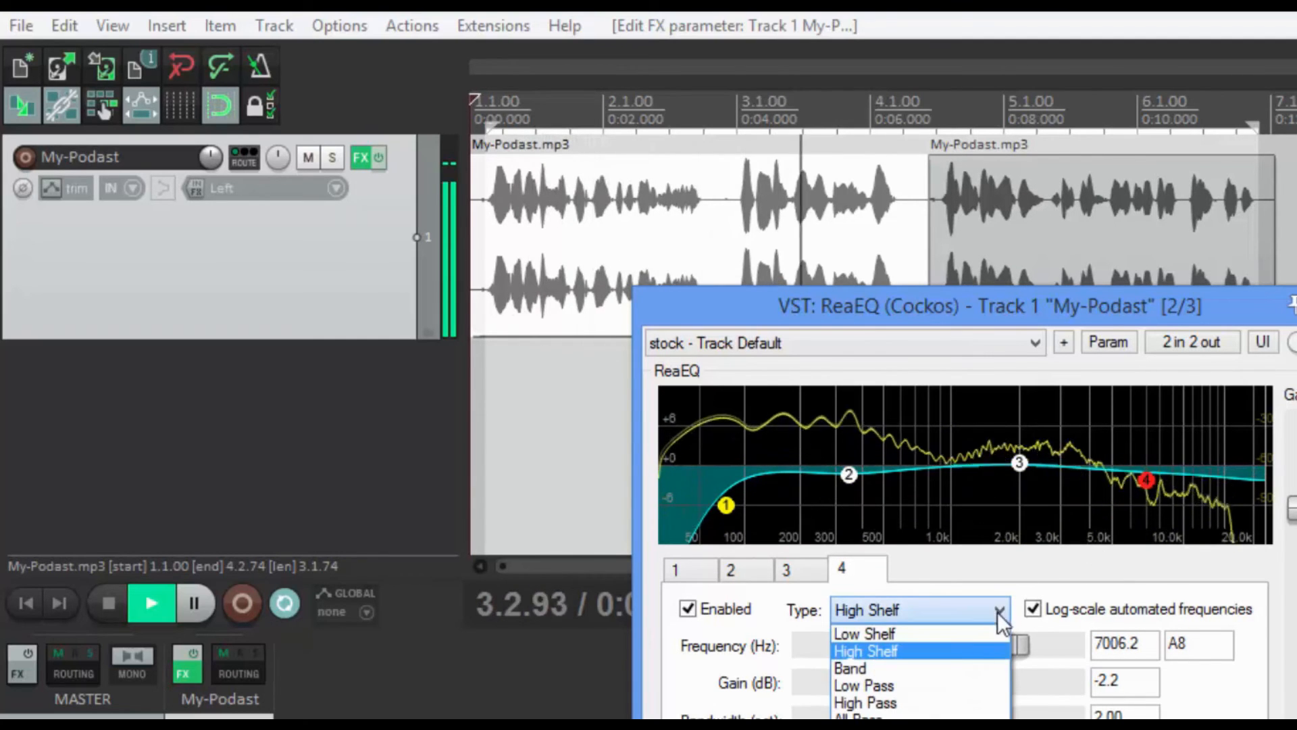
click(907, 687)
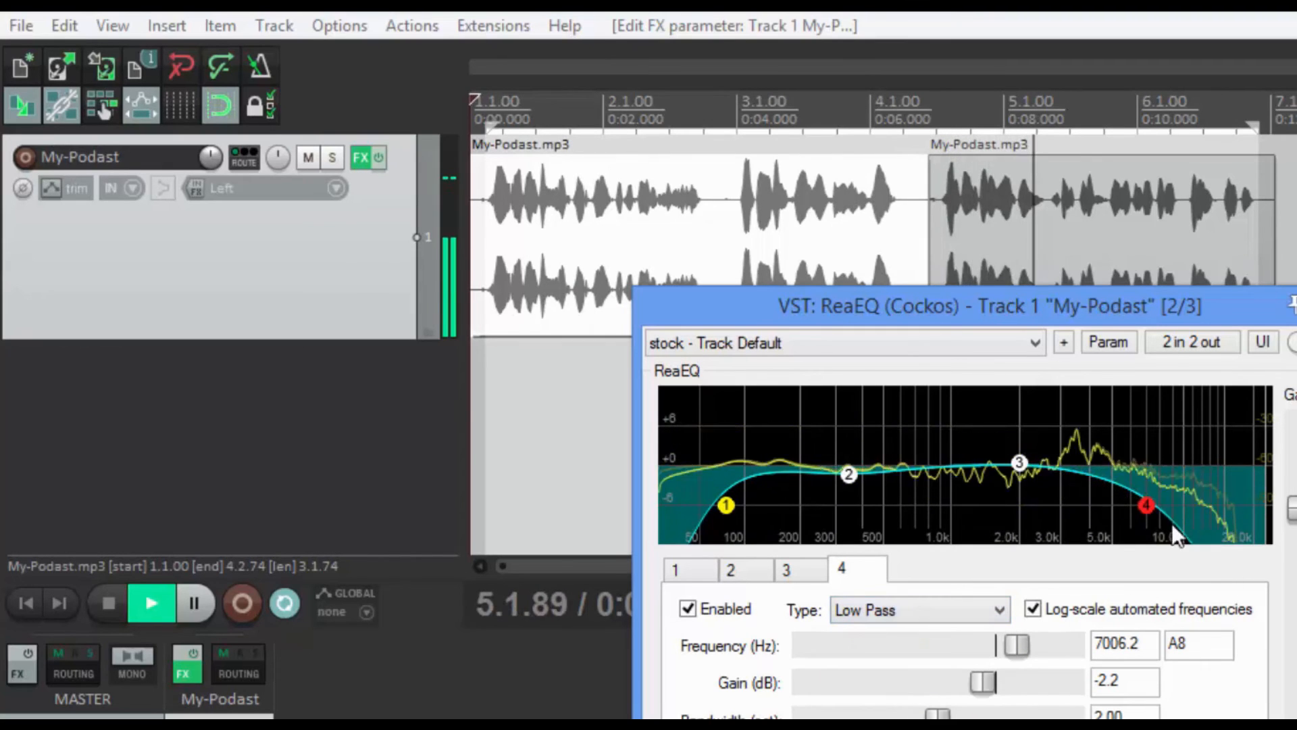
drag(1148, 508, 1125, 508)
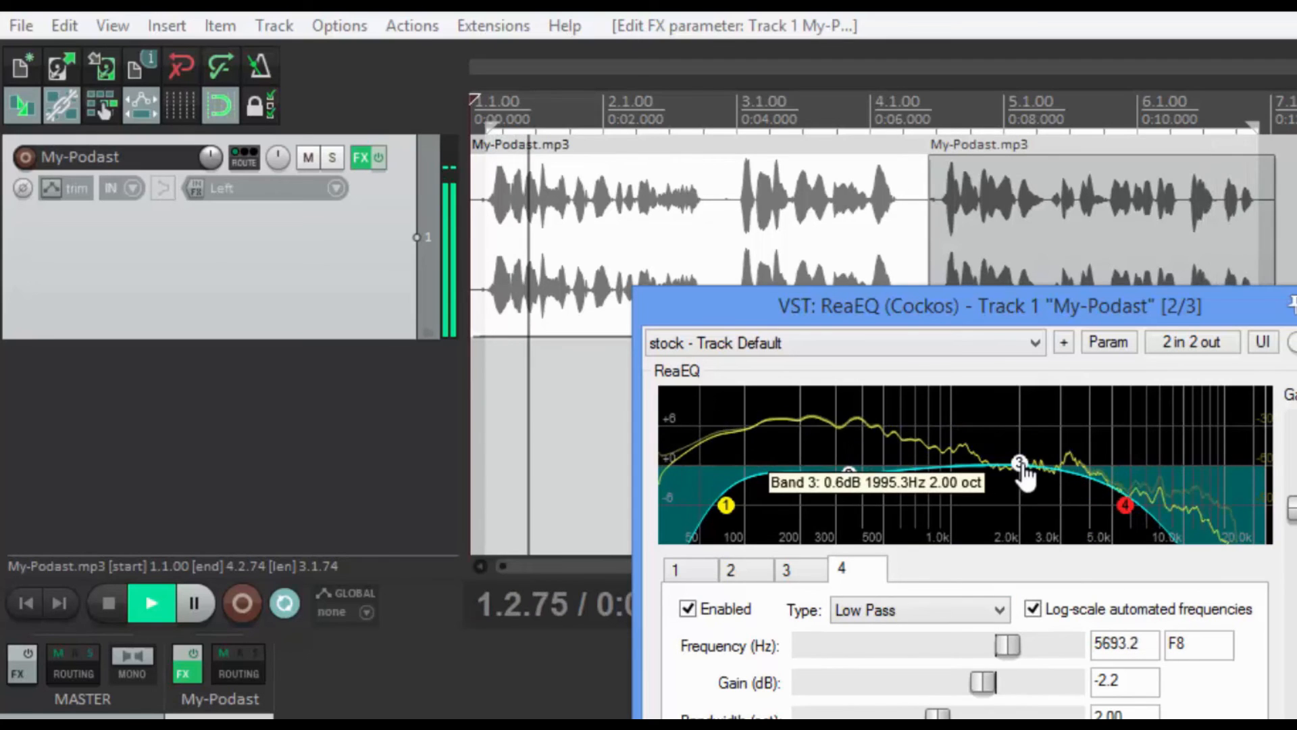
Step: Shift band 3 to about 2305 Hz at 0.6 dB, stop playback and close the ReaEQ window
drag(1019, 463, 1039, 473)
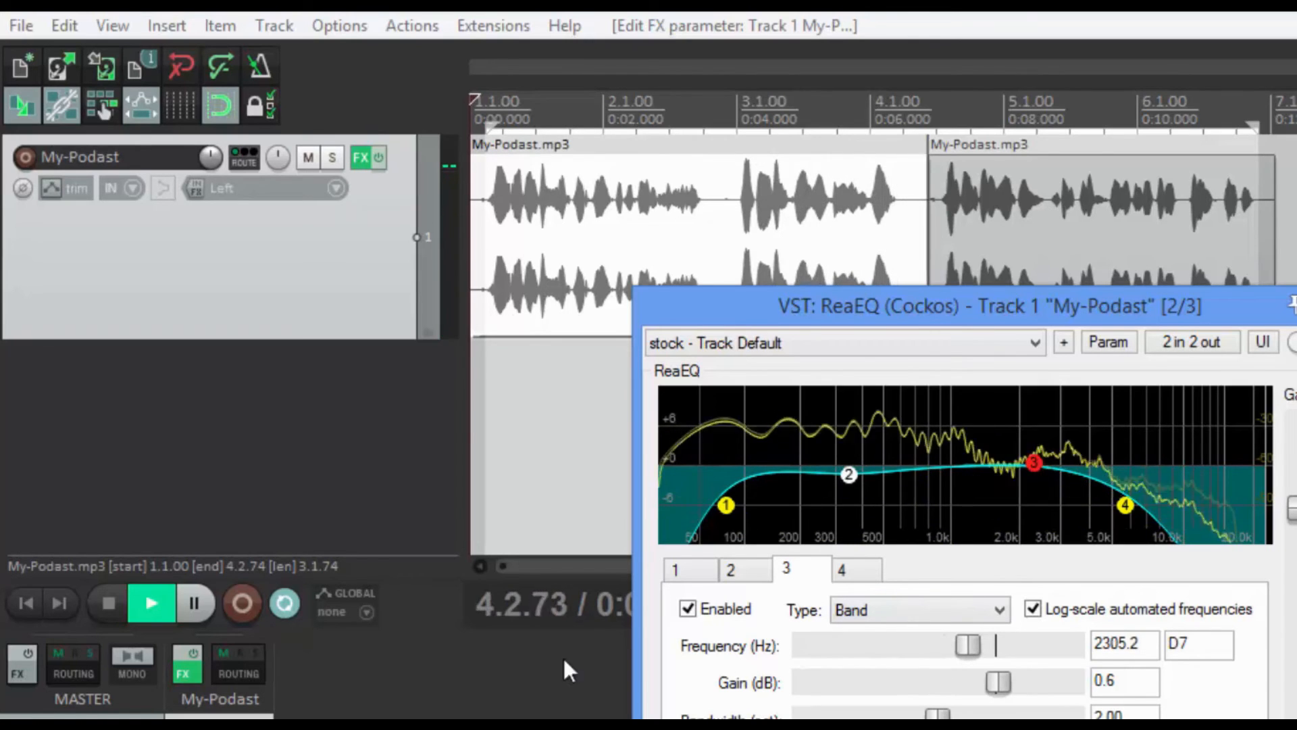
click(112, 593)
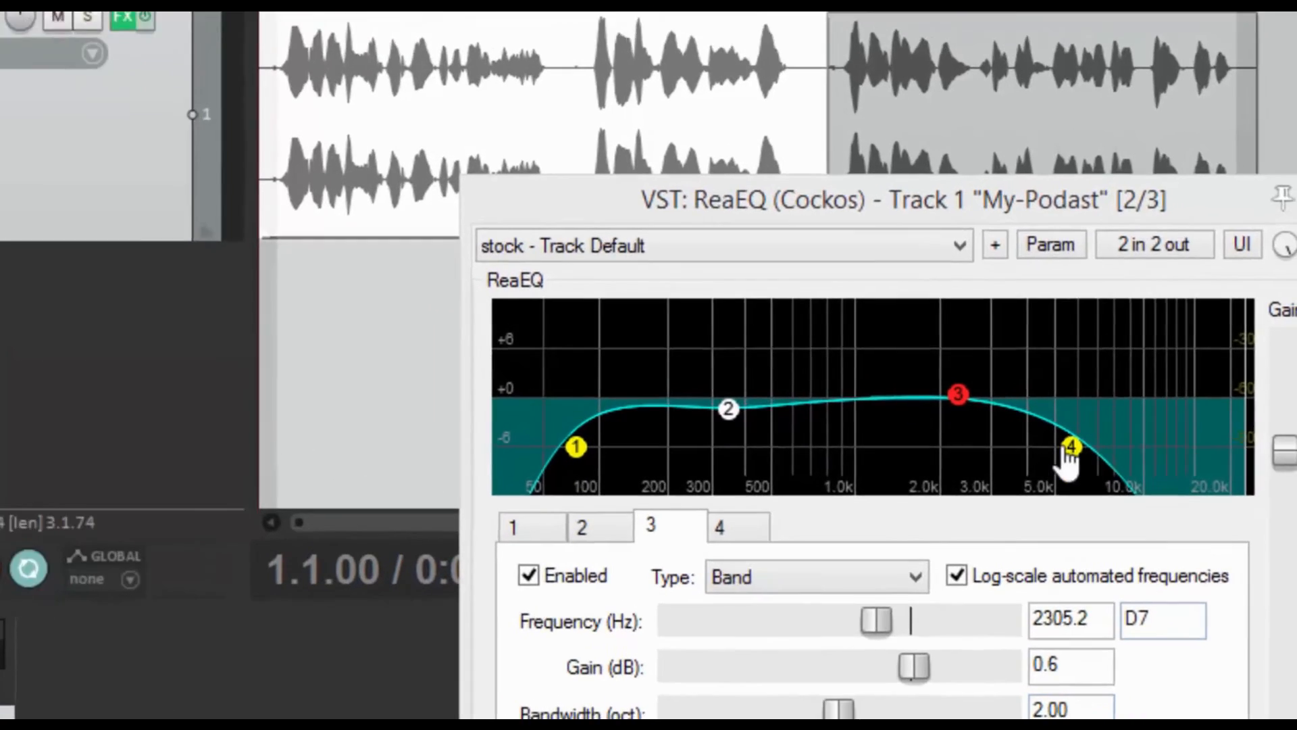
mouse_move(1125, 508)
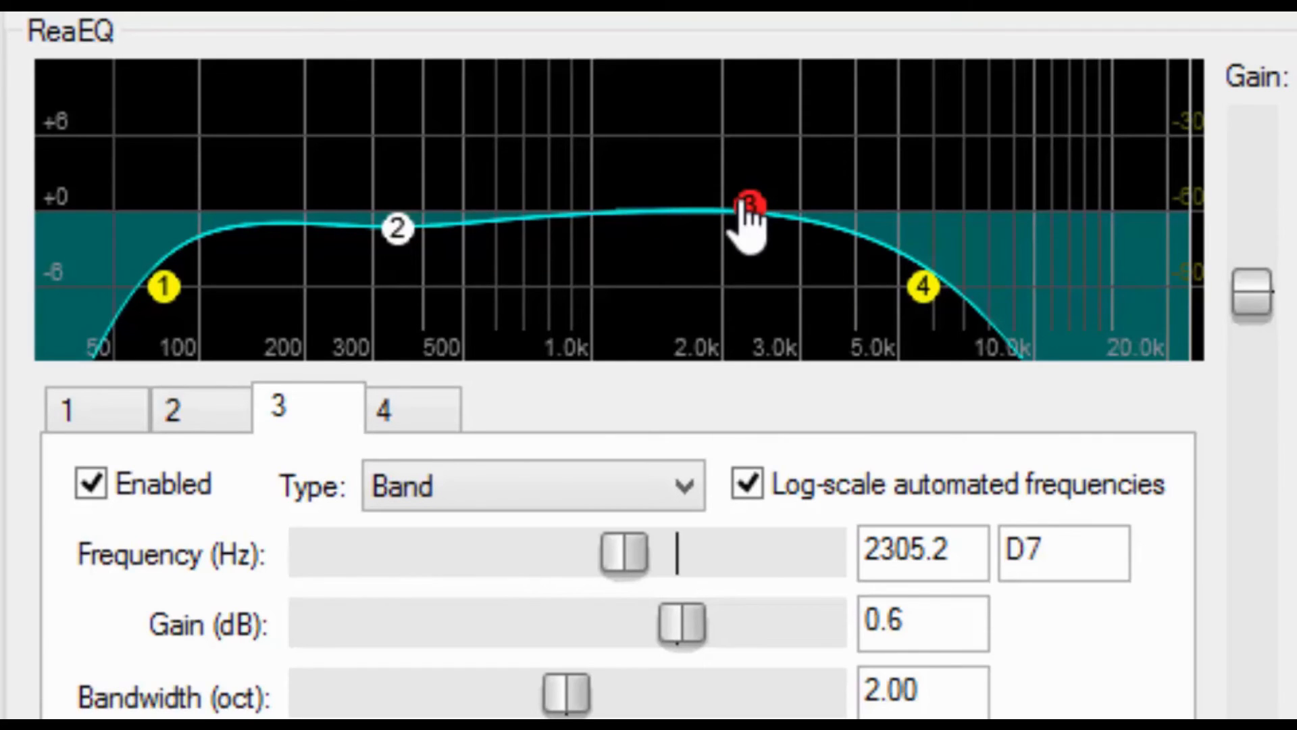
mouse_move(744, 204)
mouse_move(403, 230)
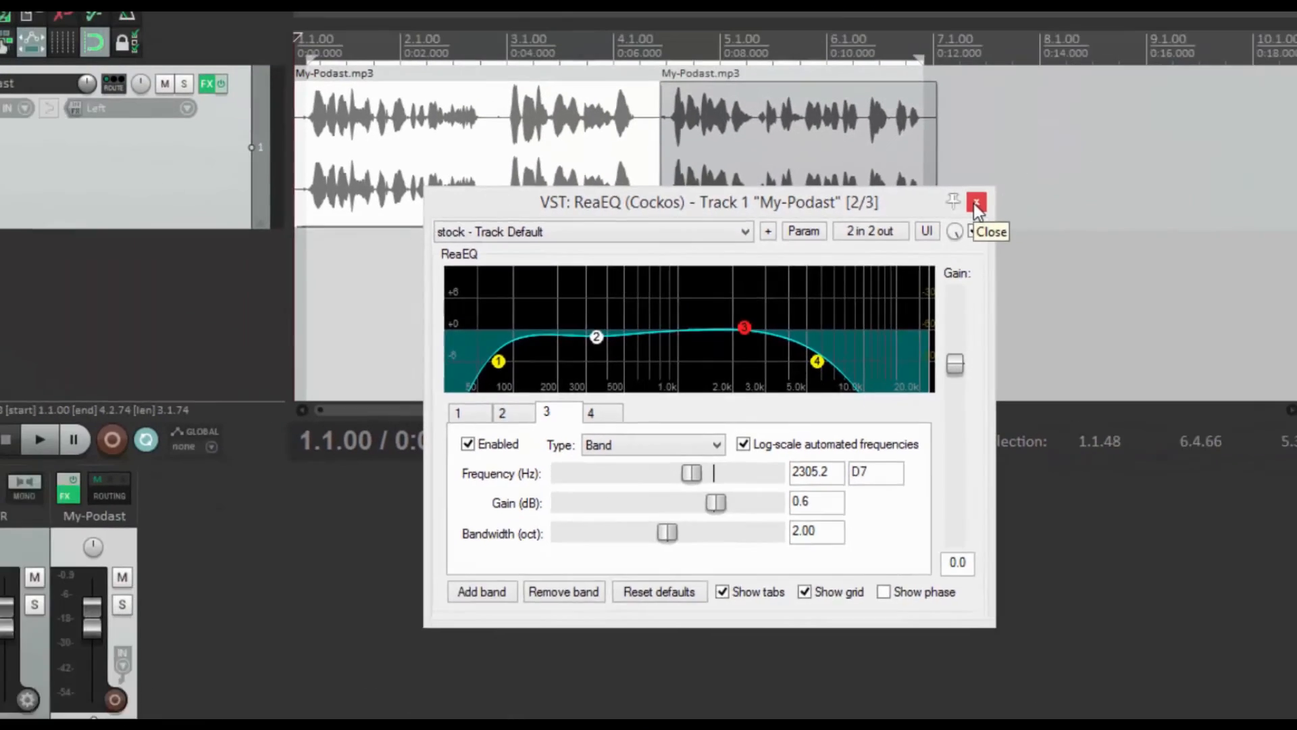
click(1150, 42)
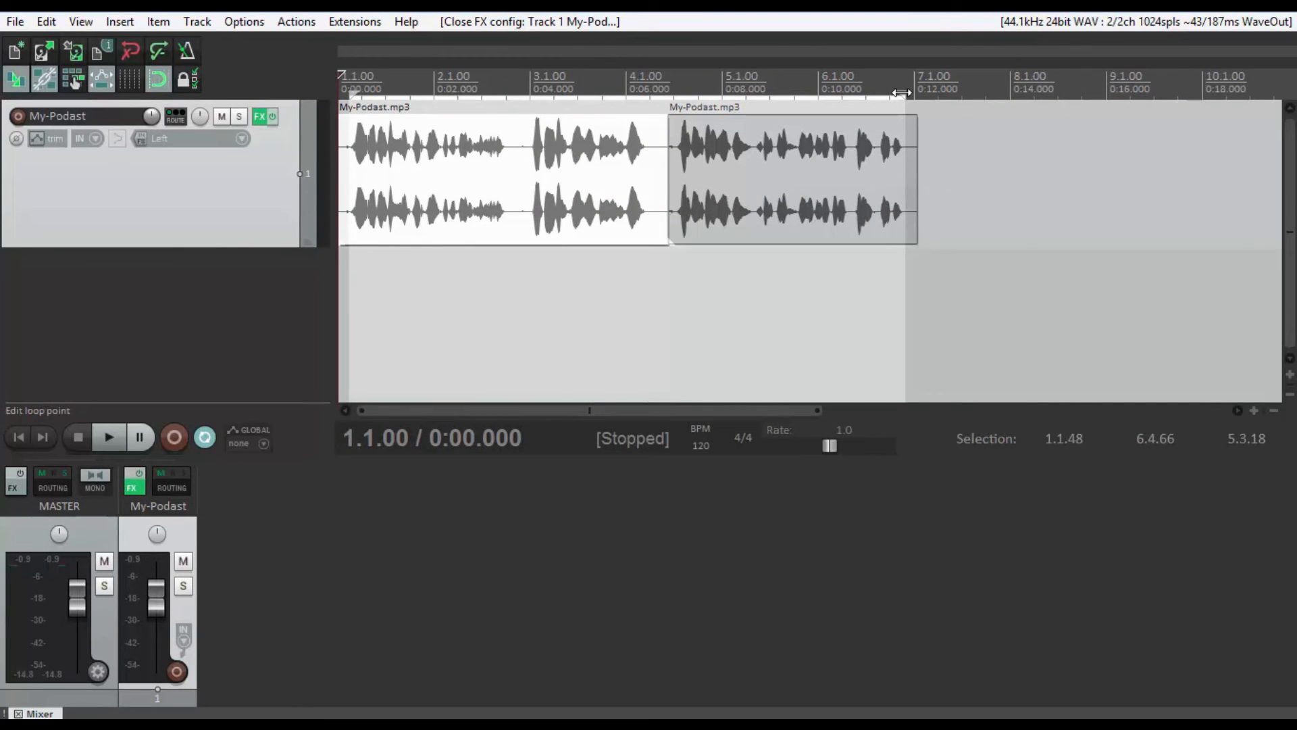
Step: Clear the time selection, open the My-Podast track's VU Meter (Summed) in a floating window below the clips, and close the FX chain
drag(902, 92, 349, 103)
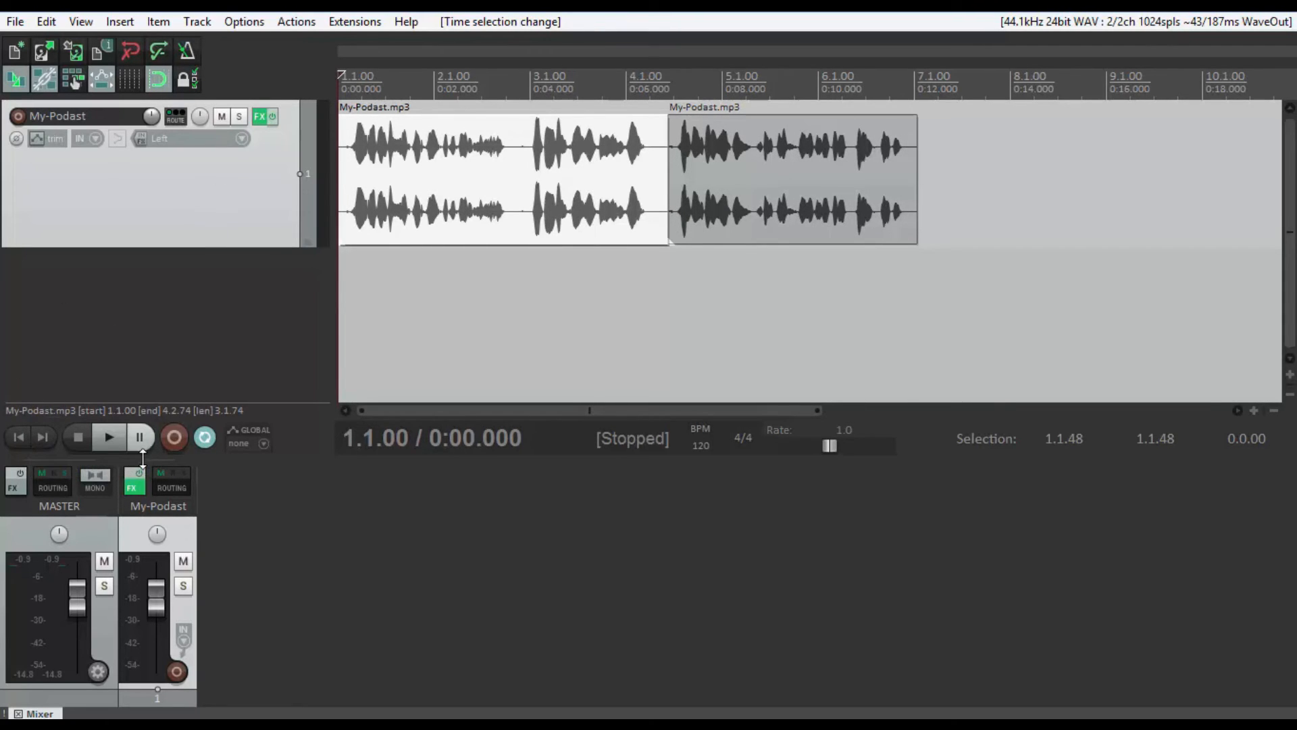
click(135, 485)
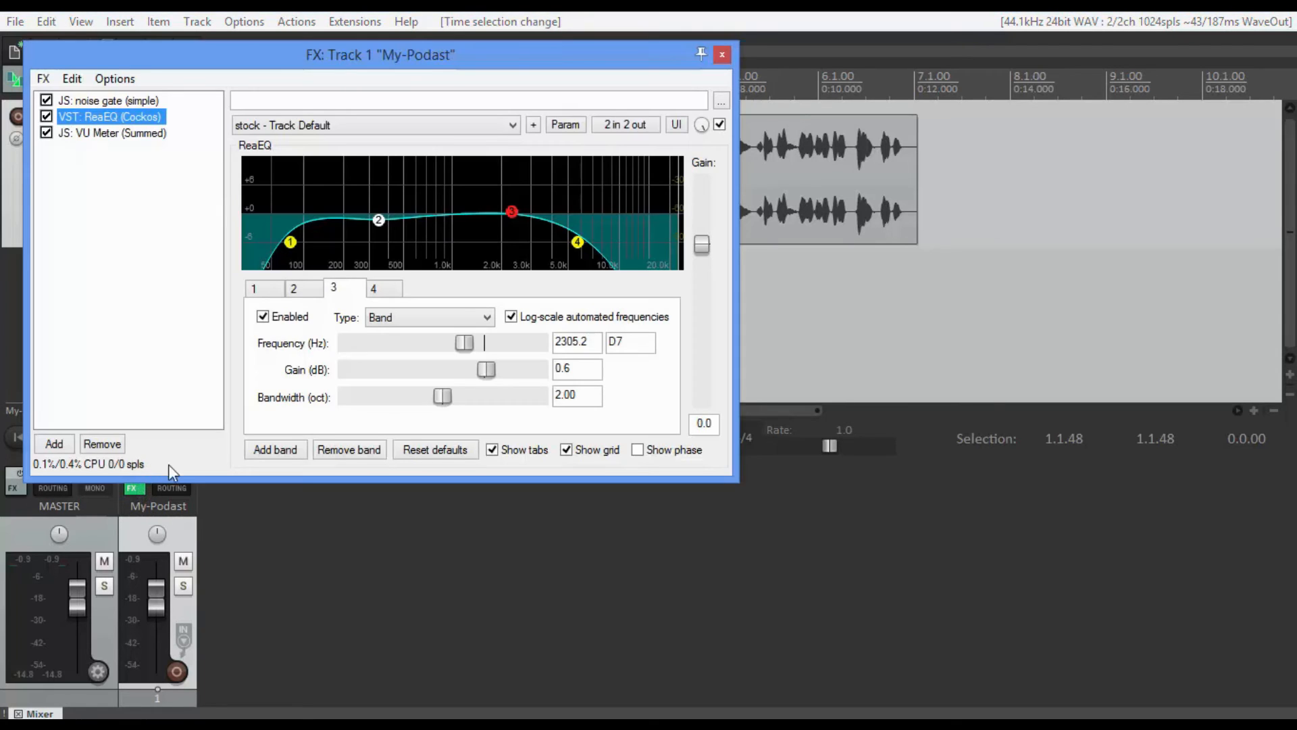
double_click(107, 135)
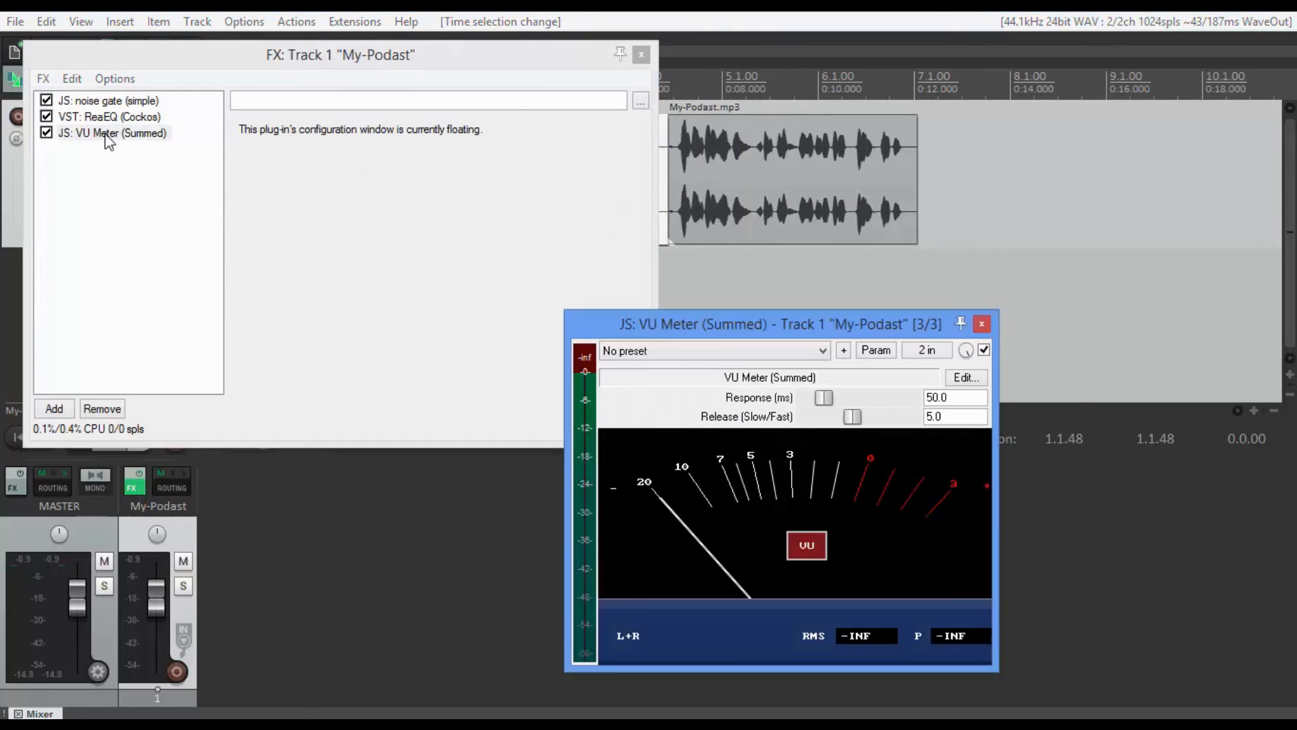
click(642, 54)
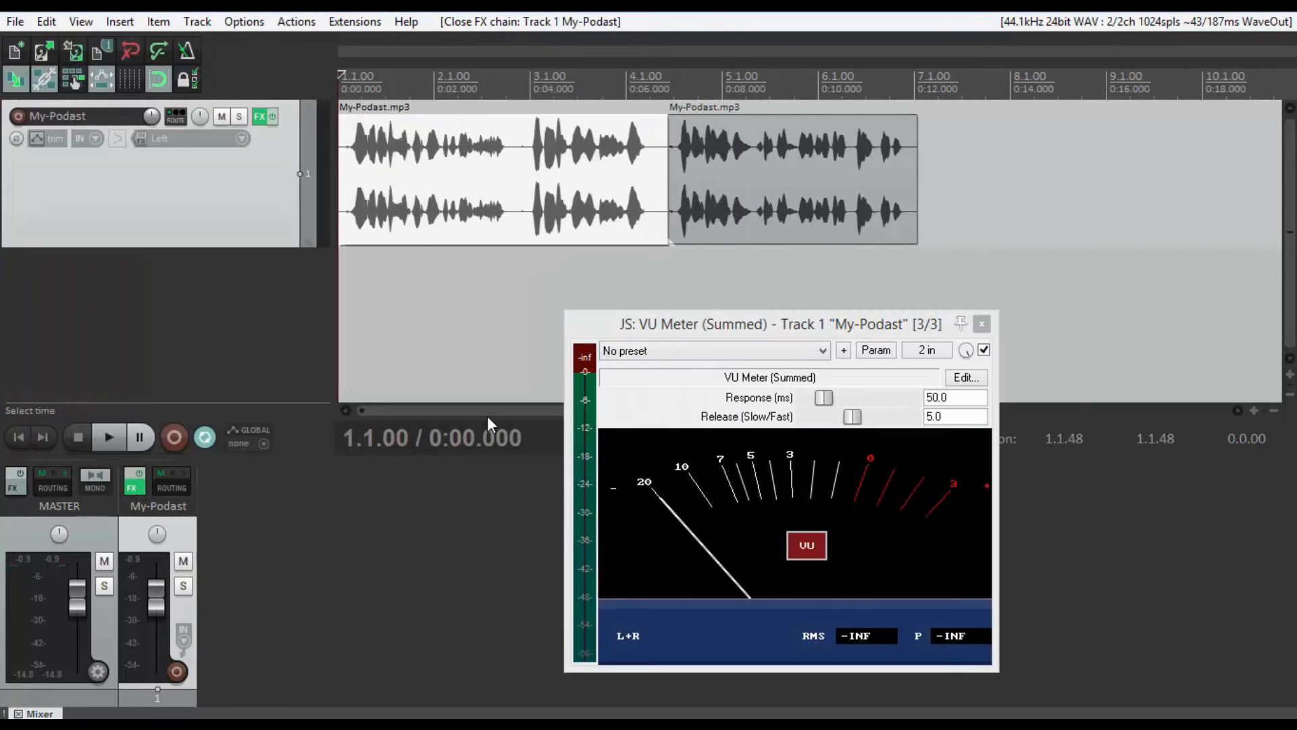
drag(725, 334, 552, 278)
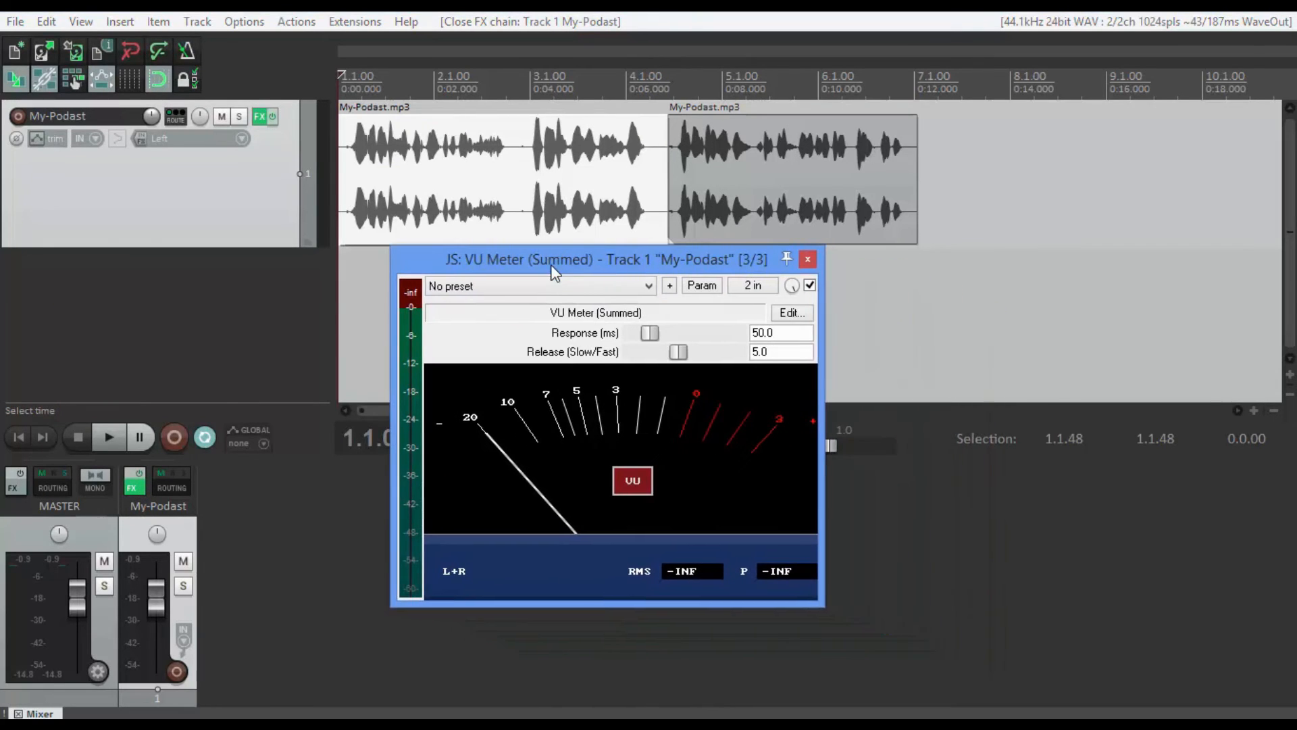
Step: Play the podcast from the project start to check its level on the VU meter, stop playback and turn off repeat
click(19, 439)
click(109, 441)
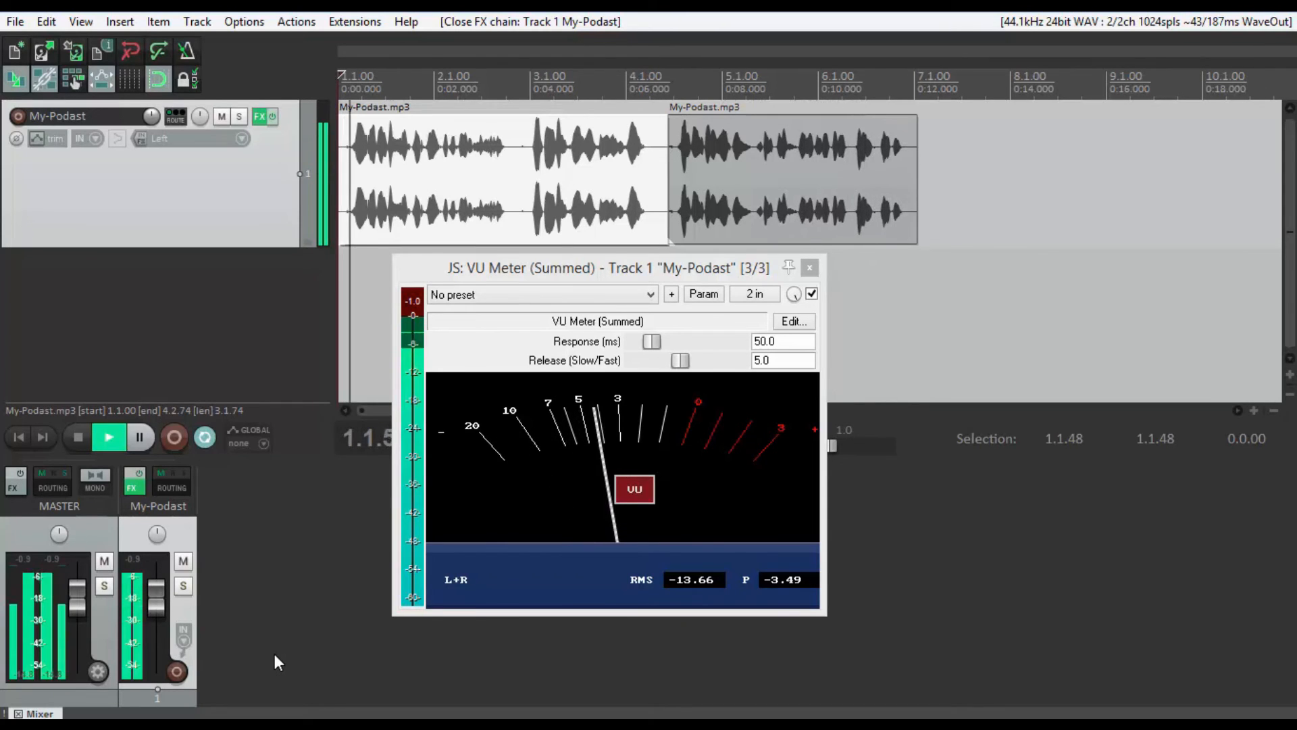
click(73, 438)
click(211, 436)
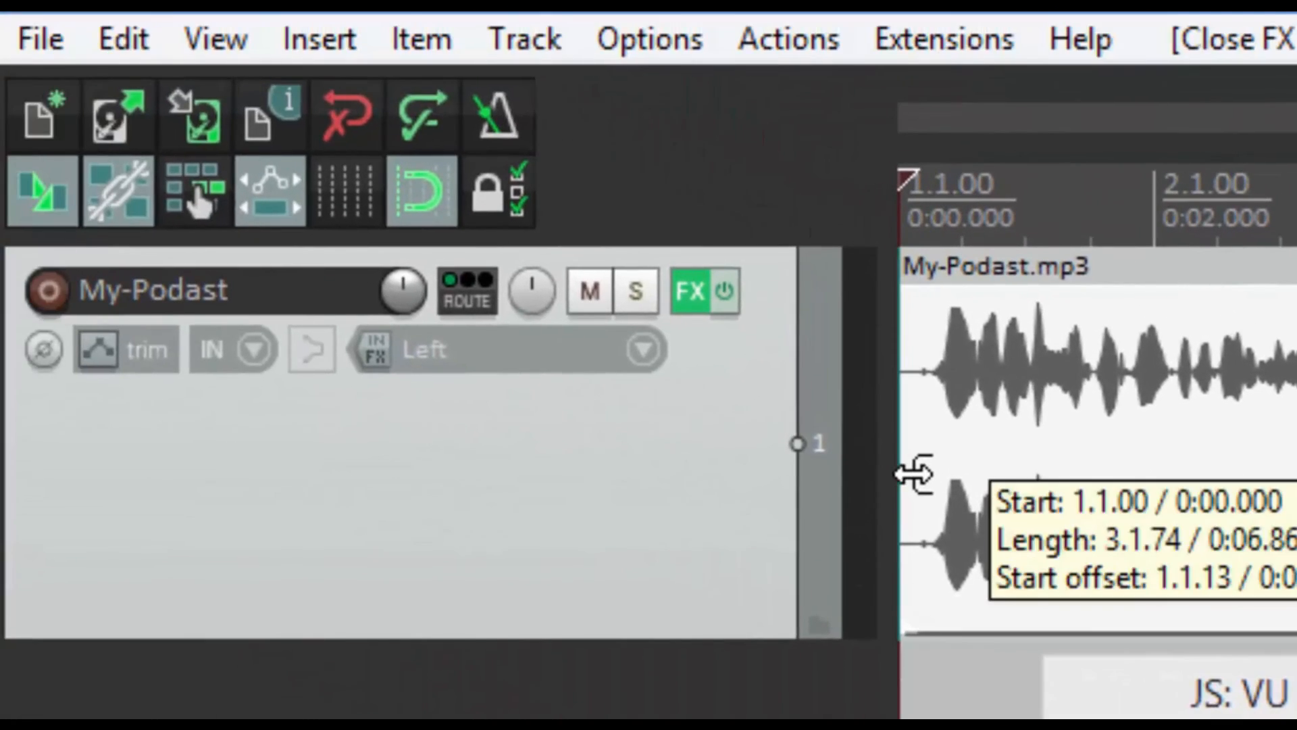
Step: Trim the silence off the first clip's start, shift both clips earlier so the first begins at 0:00.000, and audition the result
drag(914, 472, 940, 463)
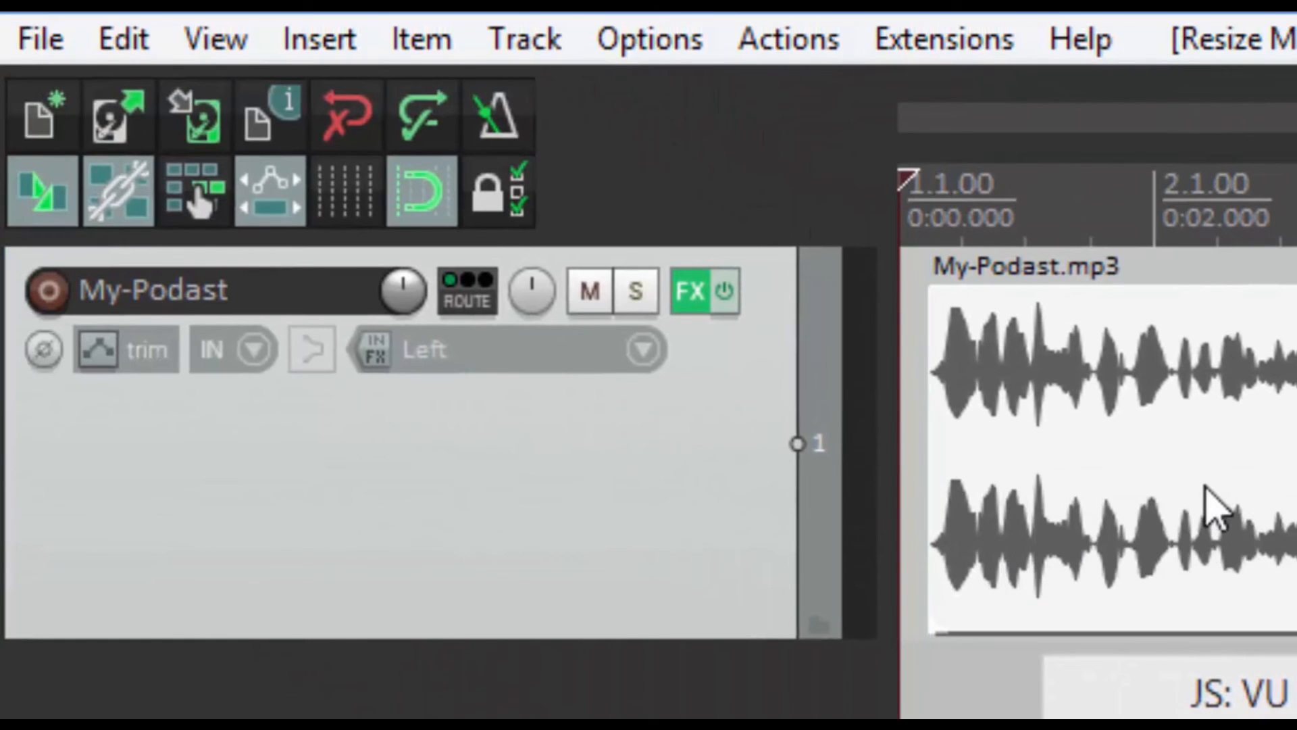
drag(1216, 516, 1171, 534)
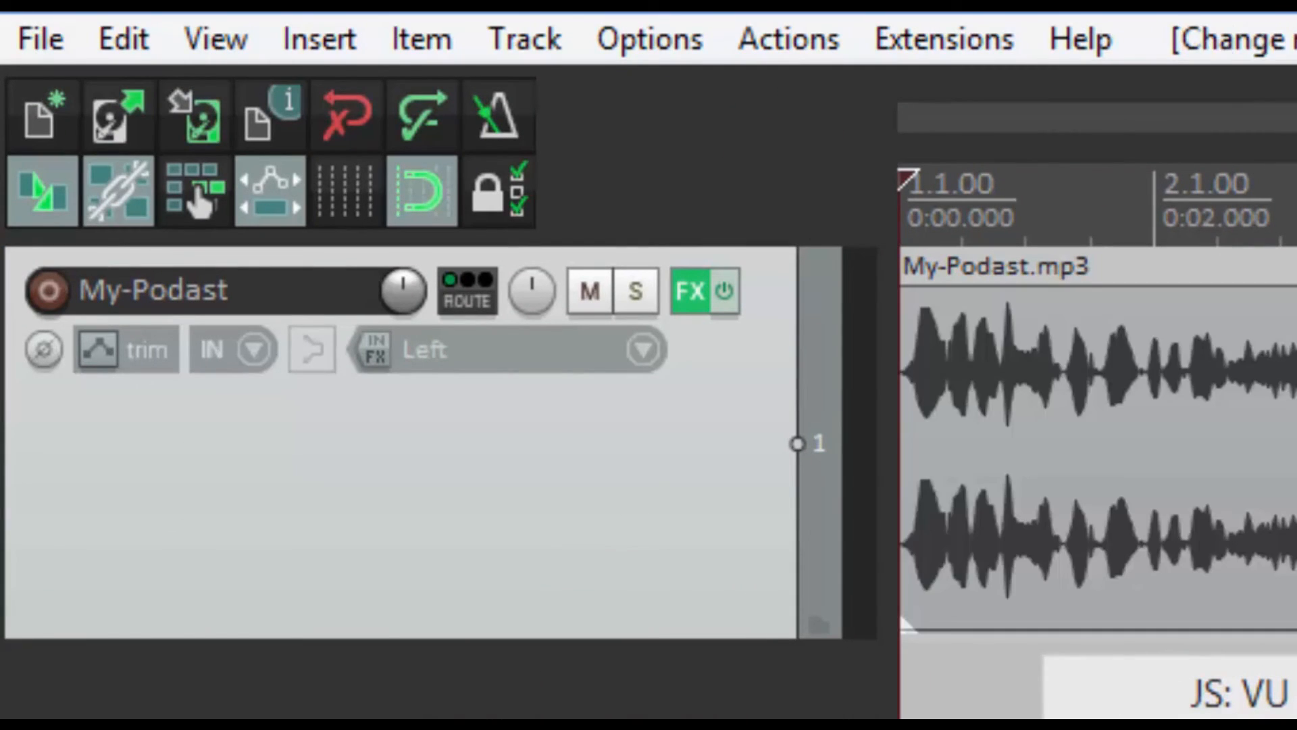
key(ctrl+z)
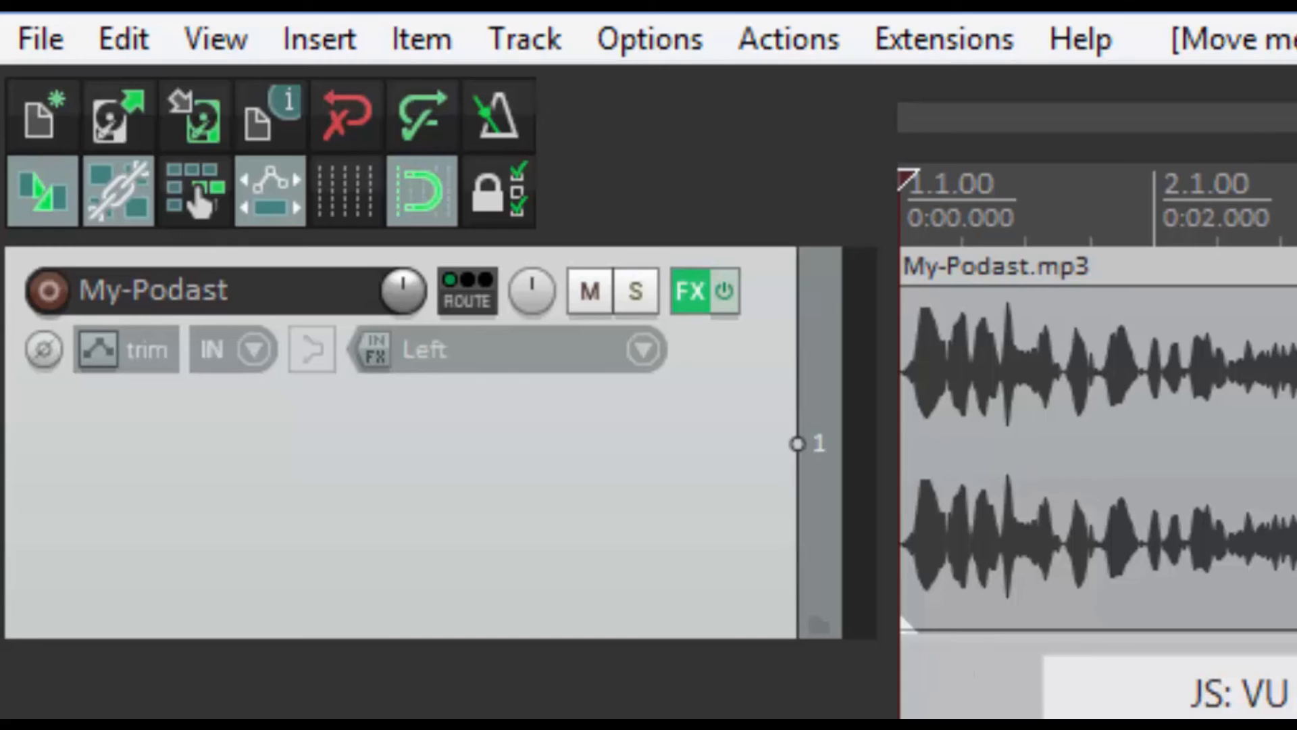
key(space)
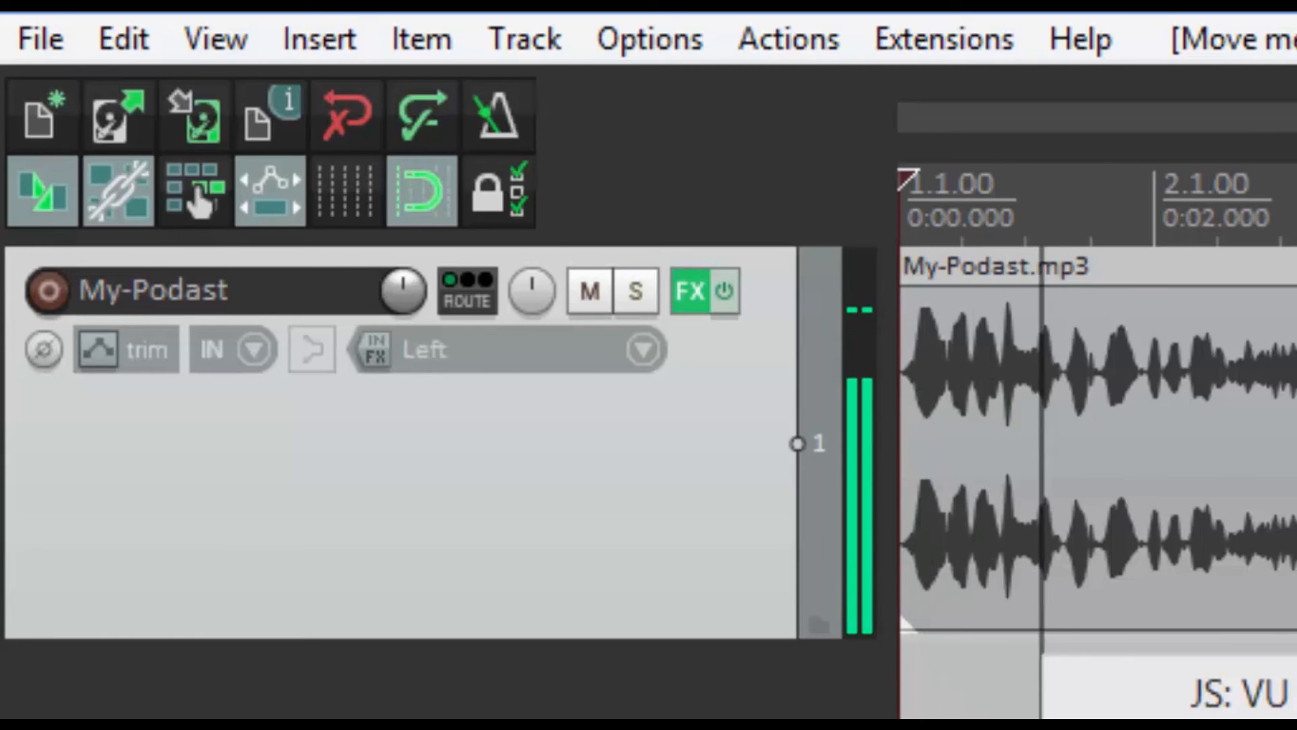
key(space)
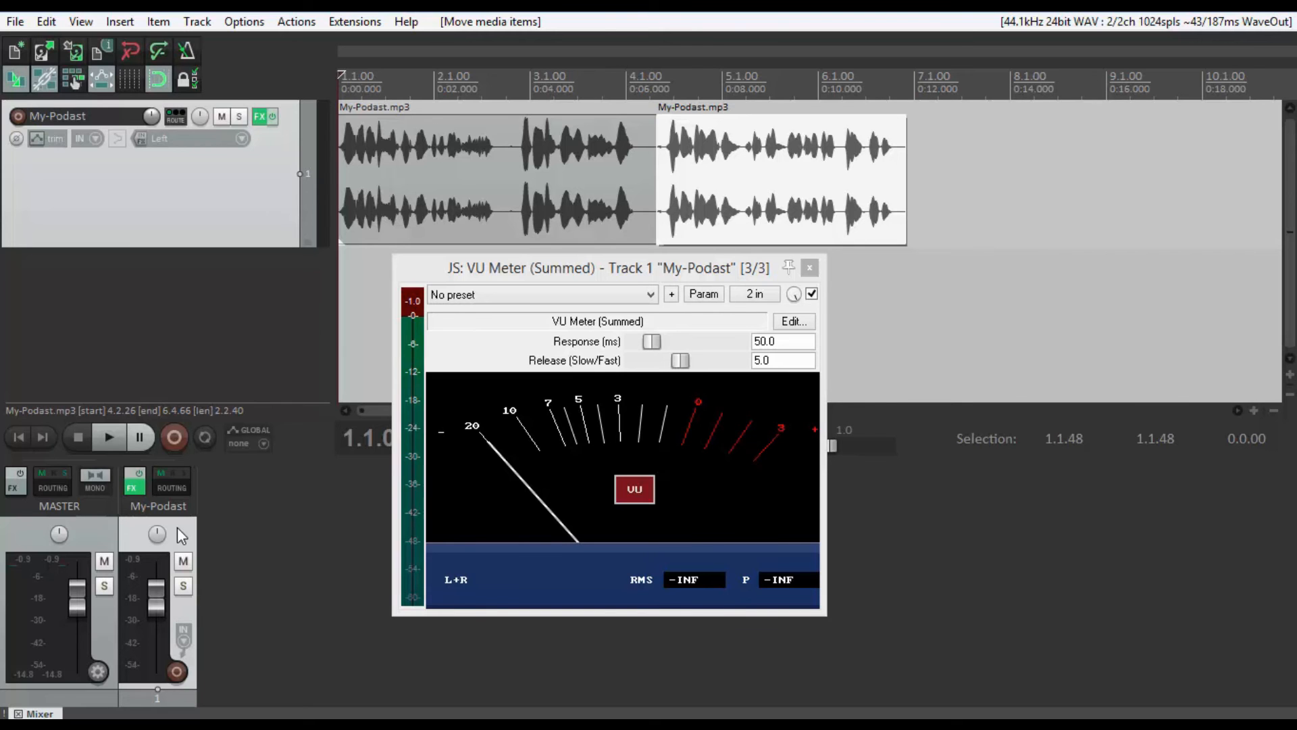
Step: Analyze the loudness of the selected My-Podast track with the SWS loudness tool
mouse_move(161, 596)
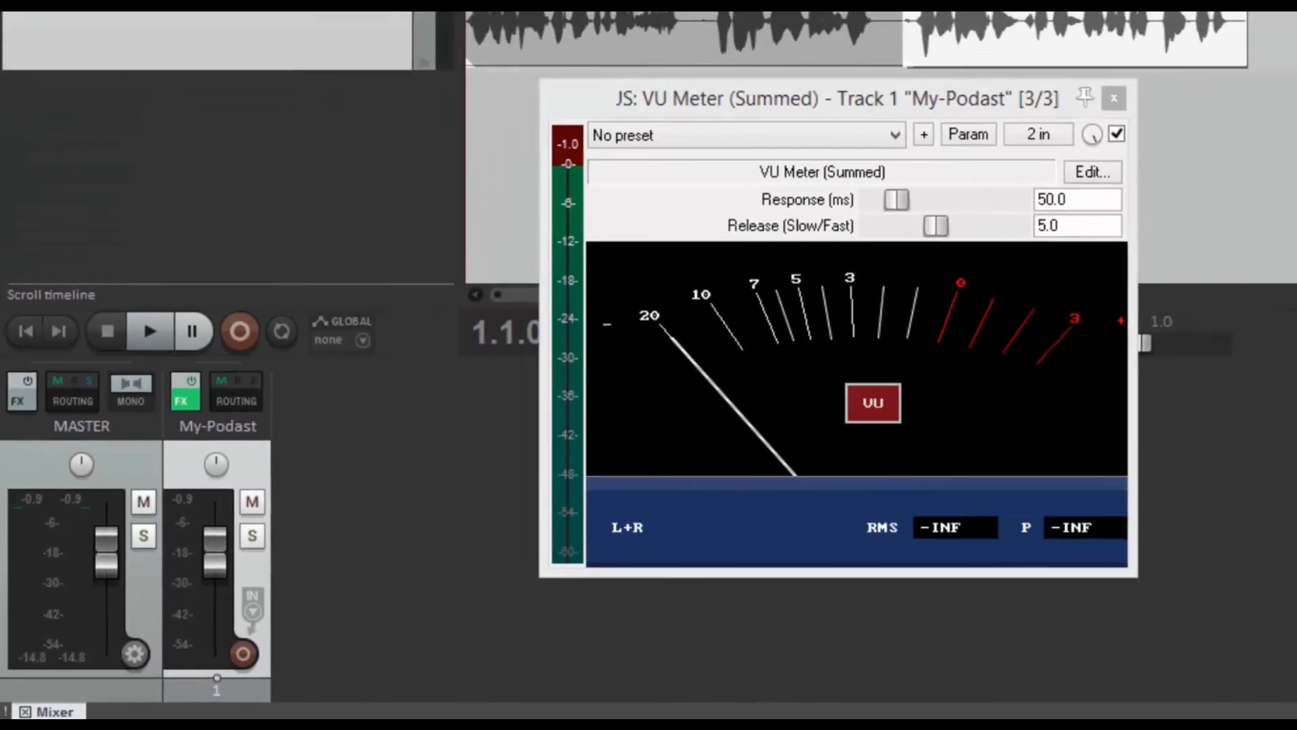
click(356, 21)
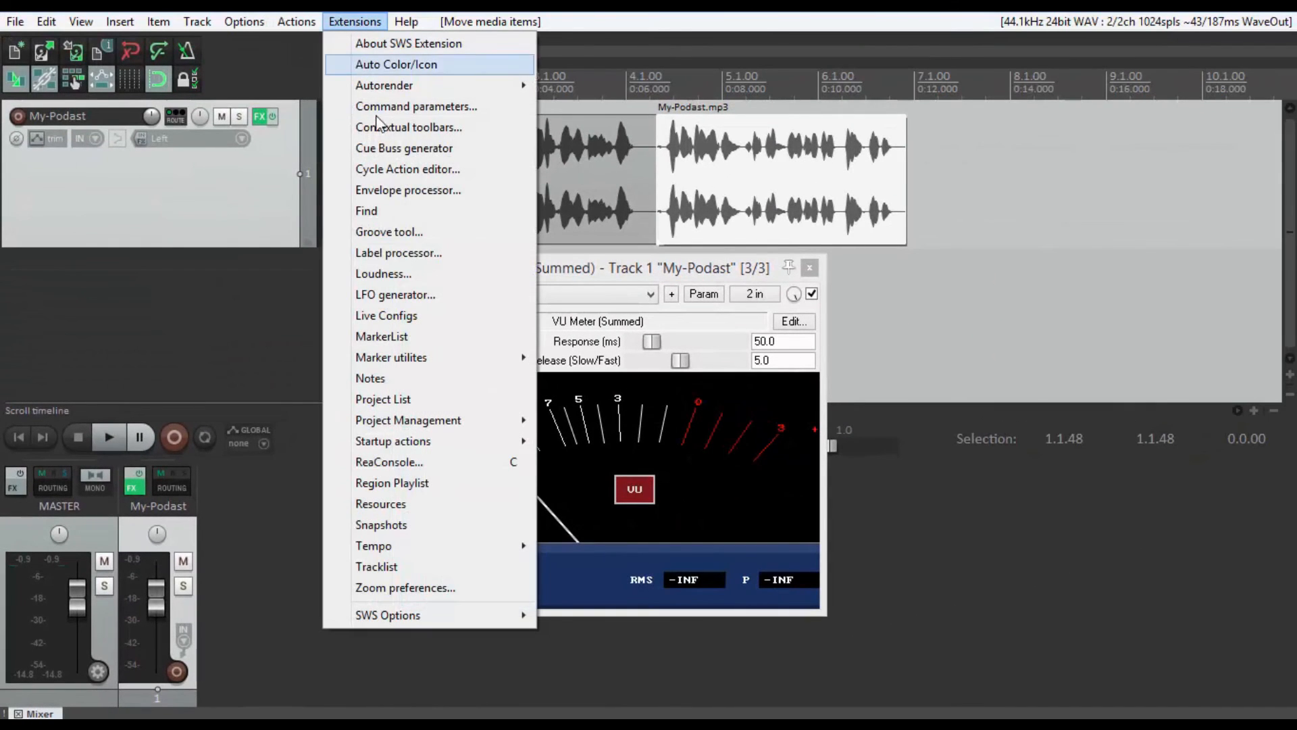
click(366, 273)
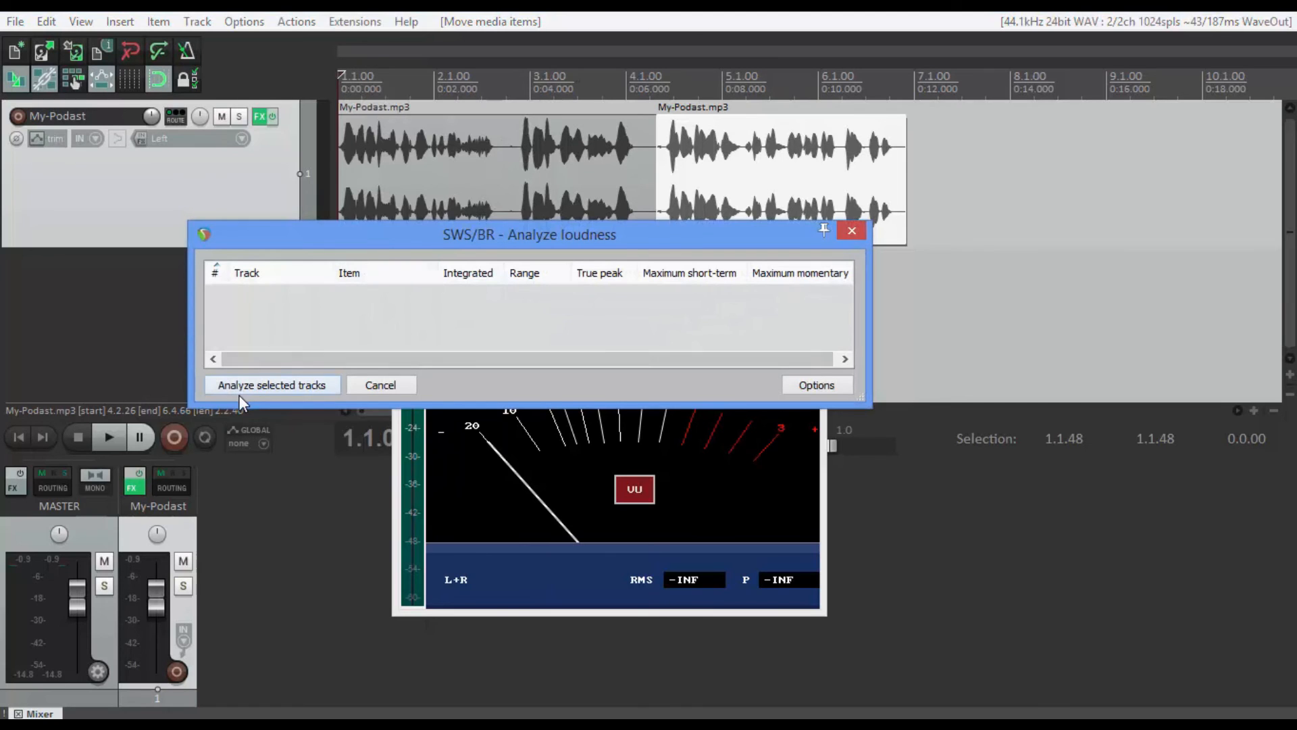
click(245, 387)
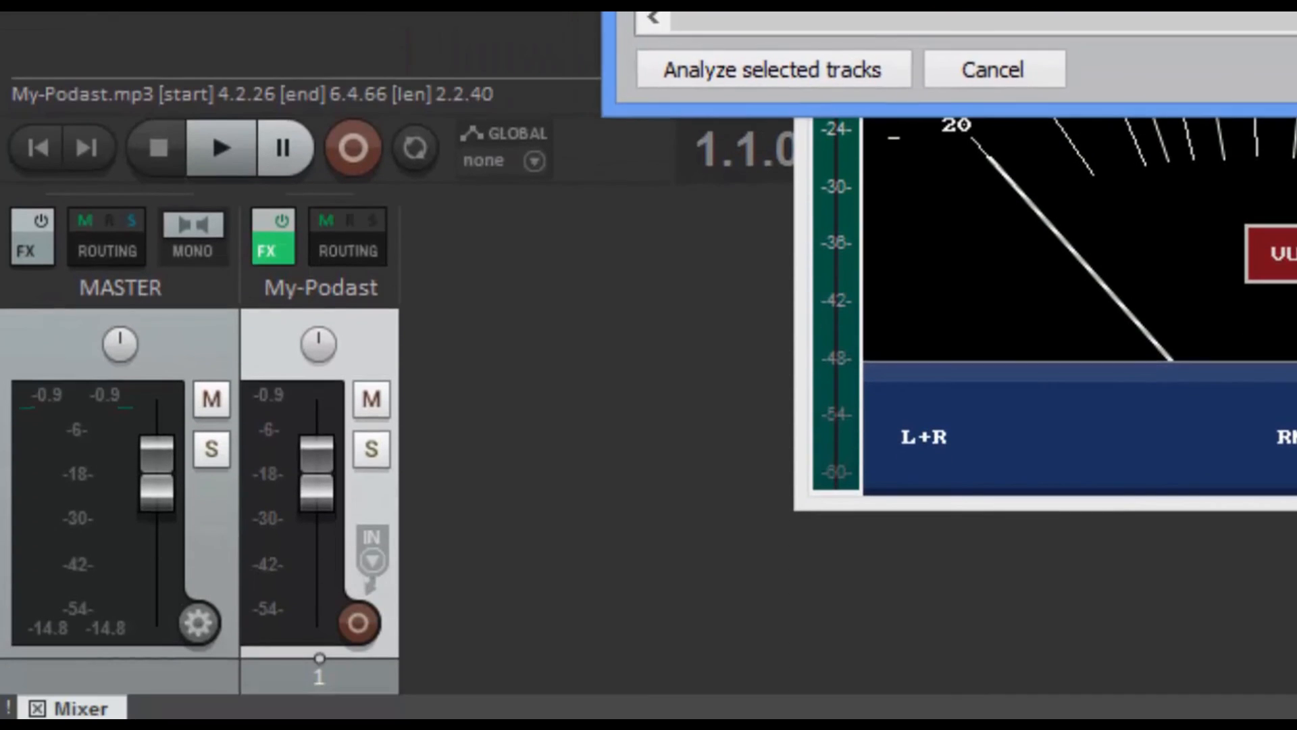
Step: Set the My-Podast track's volume to +1.8 dB in its routing settings
mouse_move(317, 457)
mouse_down()
mouse_move(306, 379)
mouse_move(308, 489)
mouse_move(311, 476)
mouse_up()
double_click(311, 476)
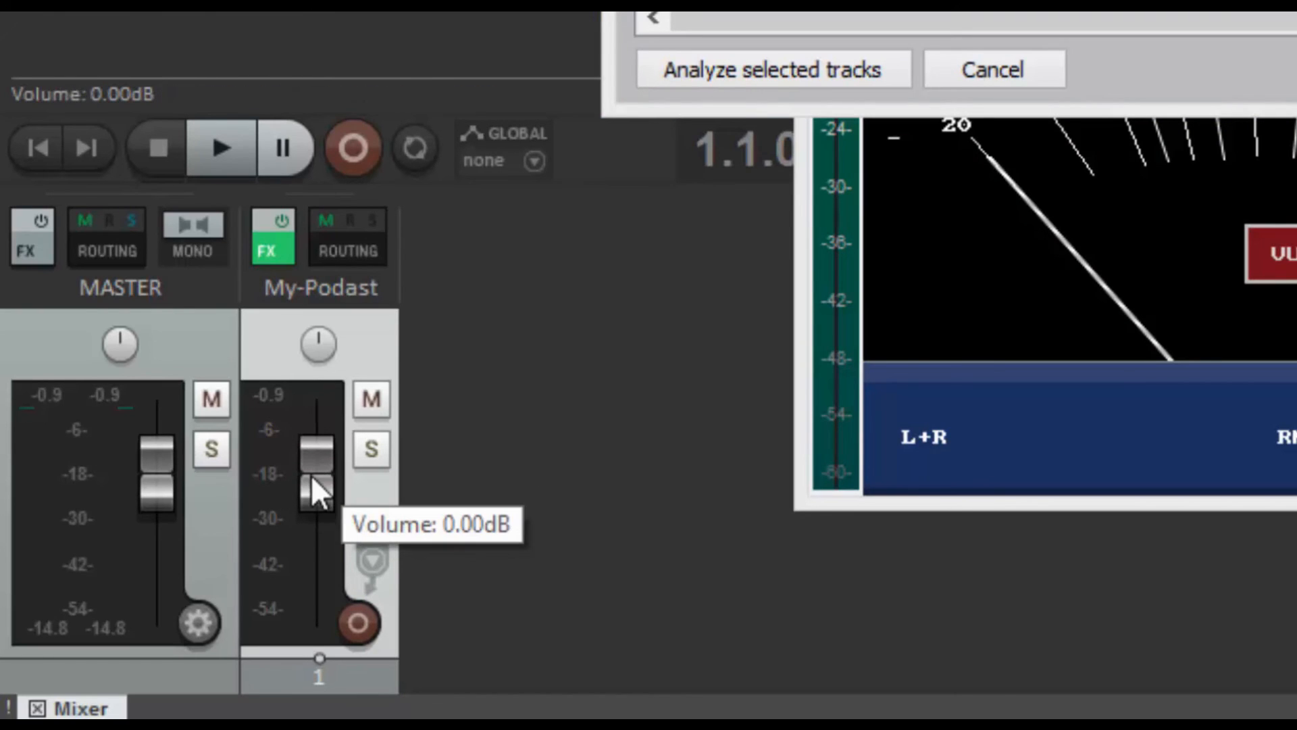
right_click(321, 474)
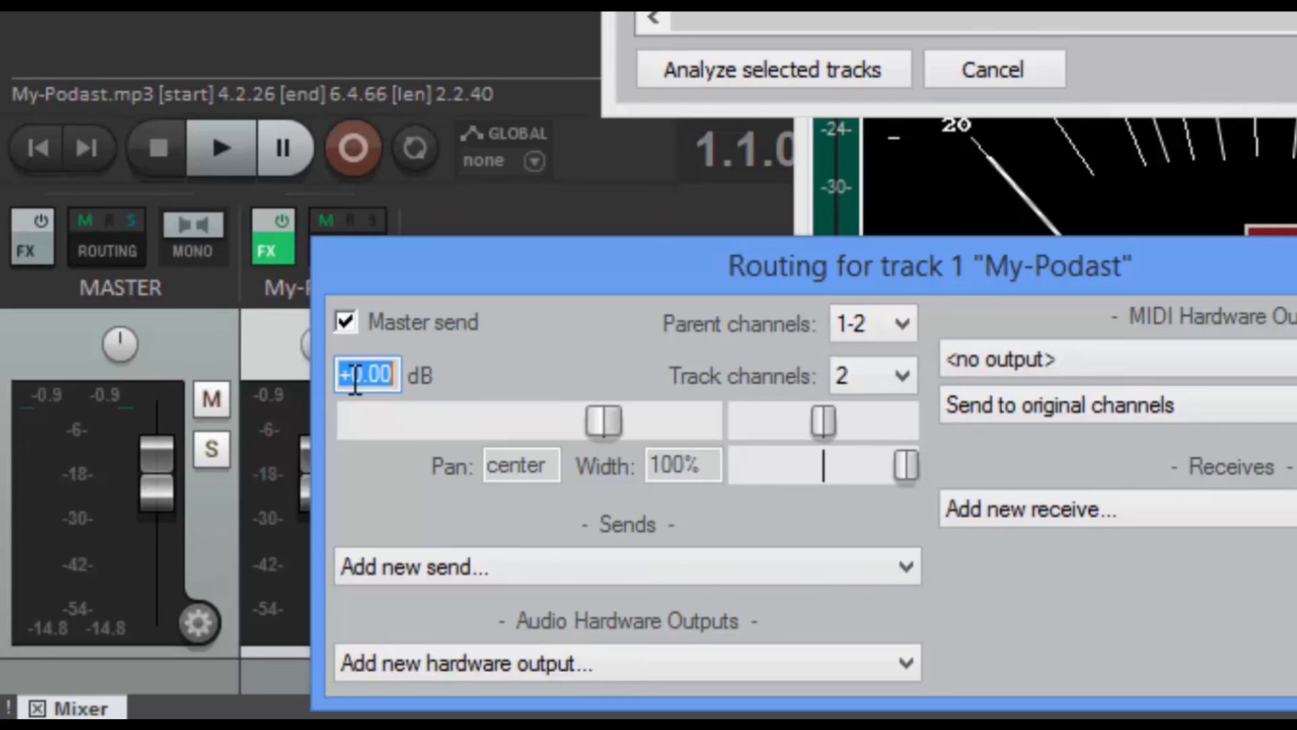
drag(351, 377, 410, 376)
text(1.8)
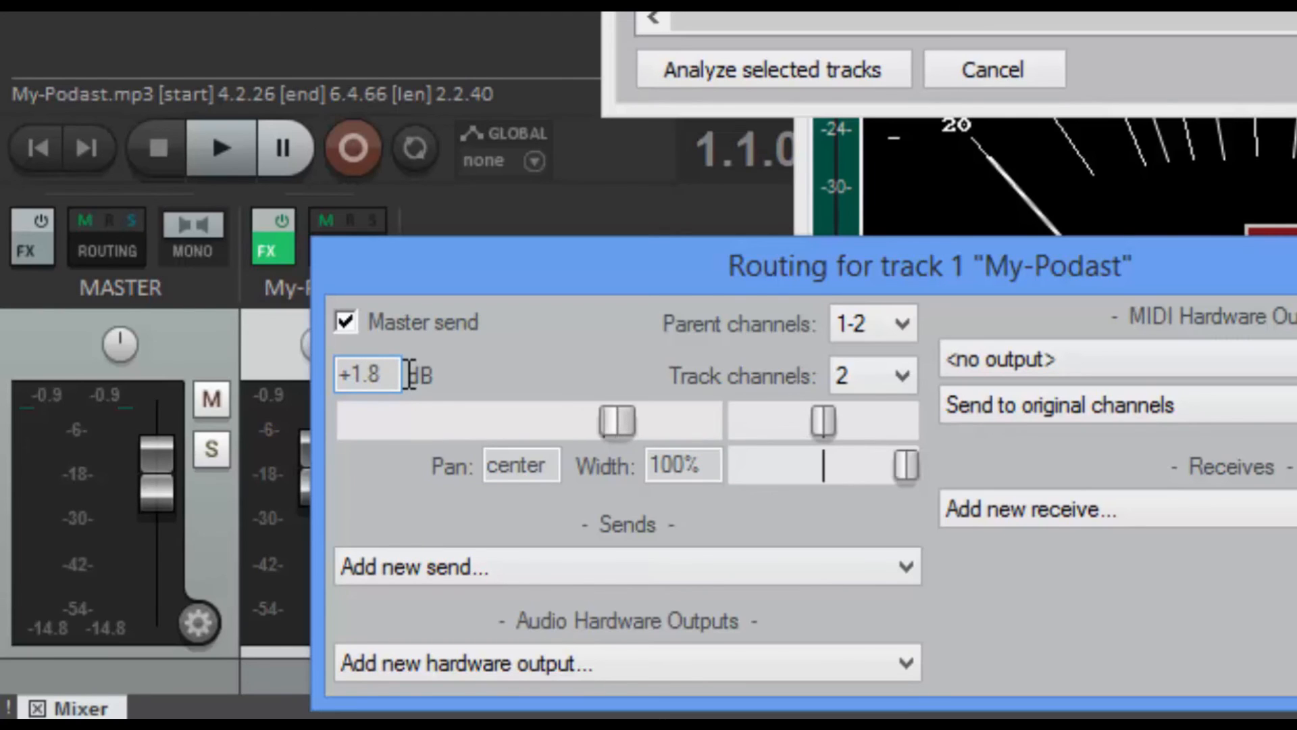
key(Escape)
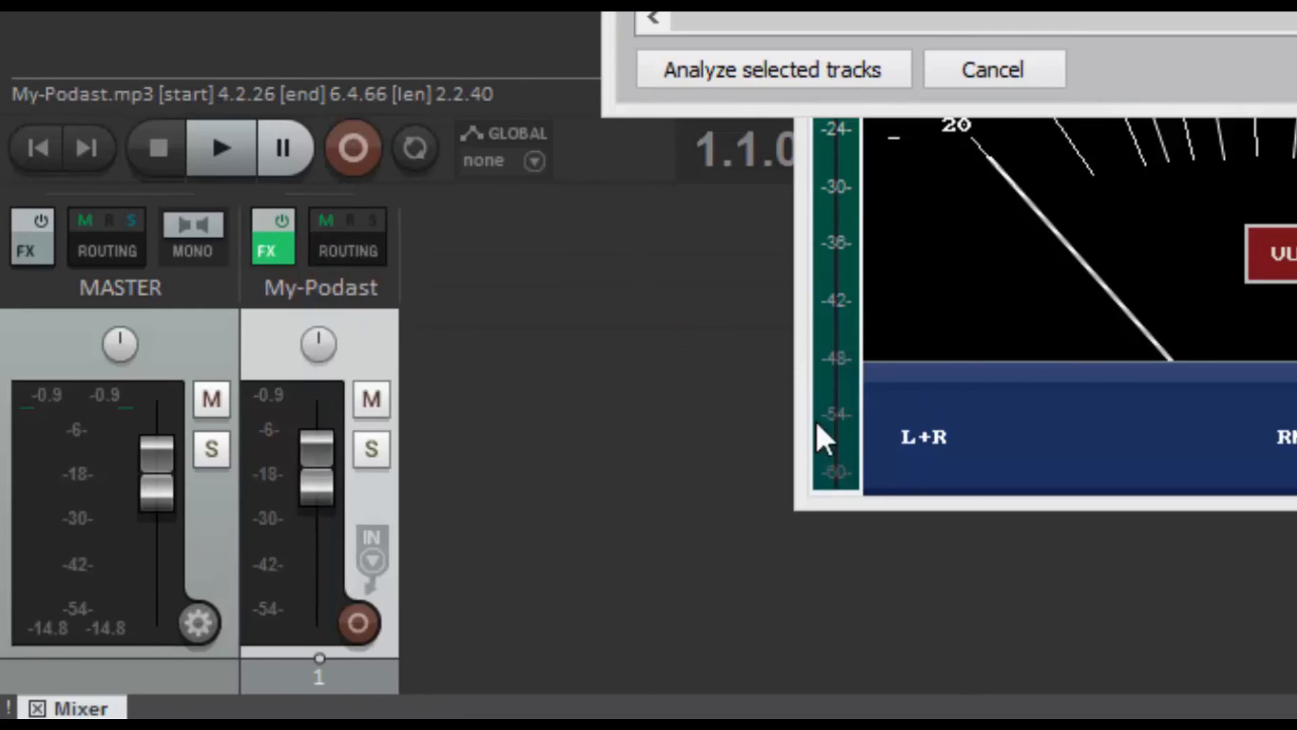
Step: Re-analyze the My-Podast track's loudness at the new volume and close the loudness analysis
mouse_move(302, 471)
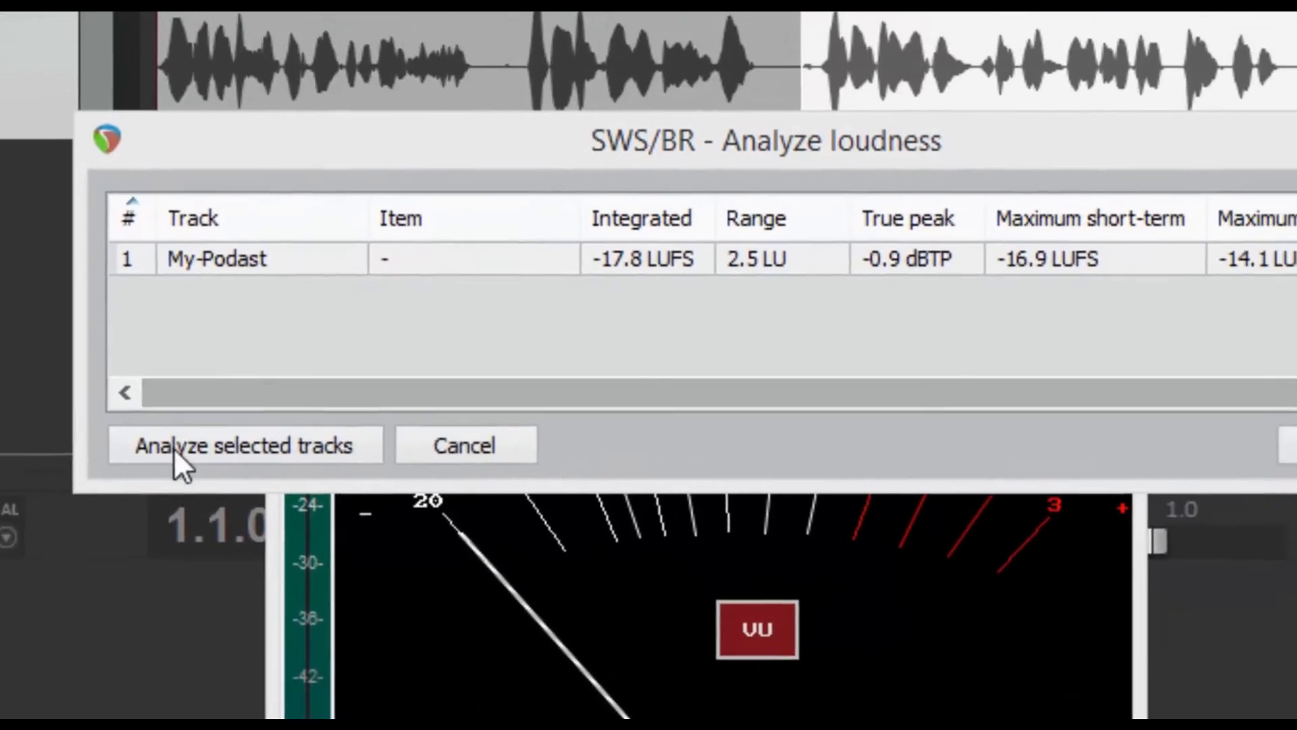
click(174, 454)
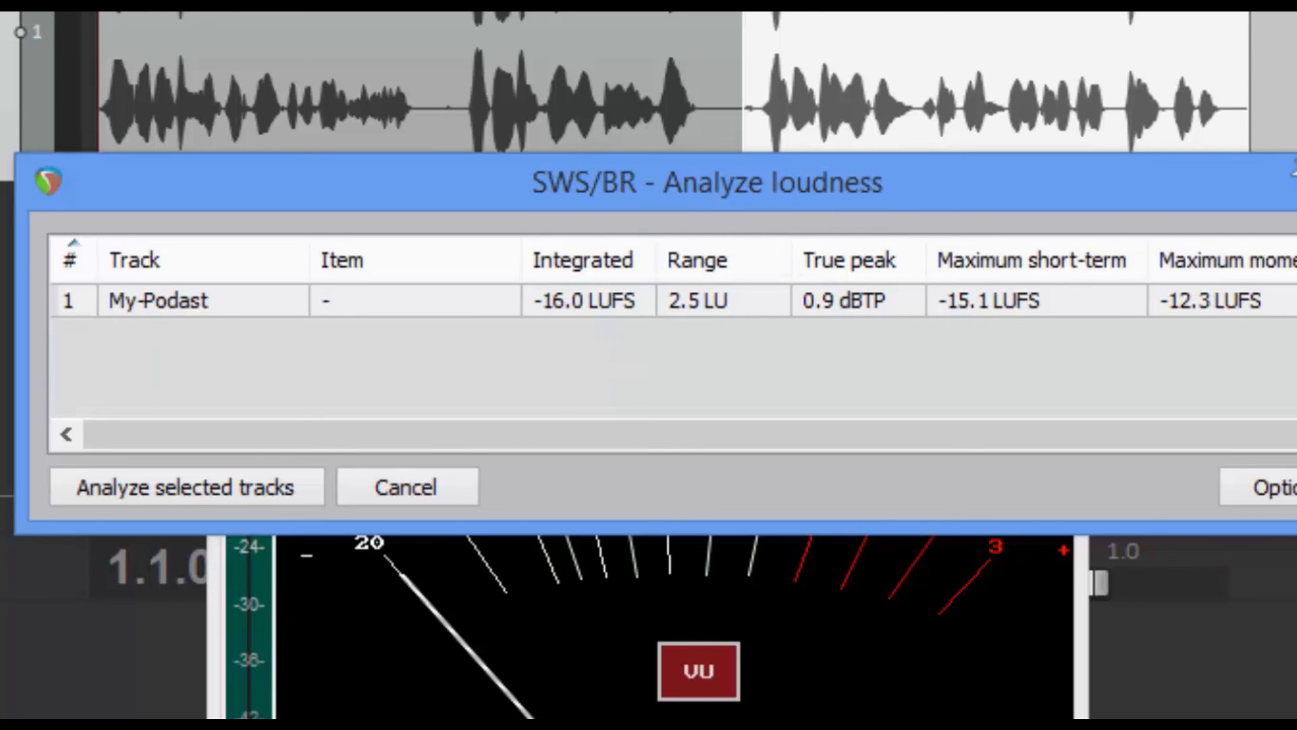
key(Escape)
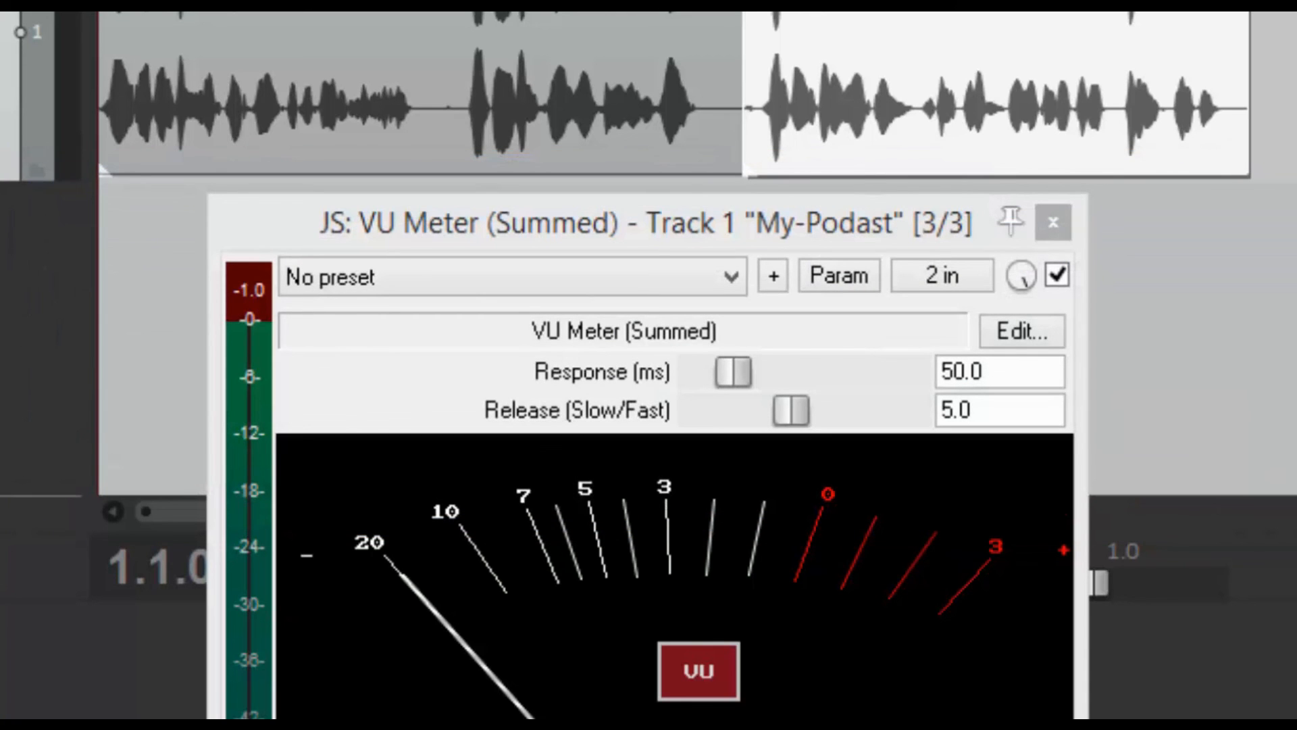
Step: Render the entire project's master mix to a 128 kbps MP3 named My-Podast-Mastered and close the render dialogs
key(alt+f)
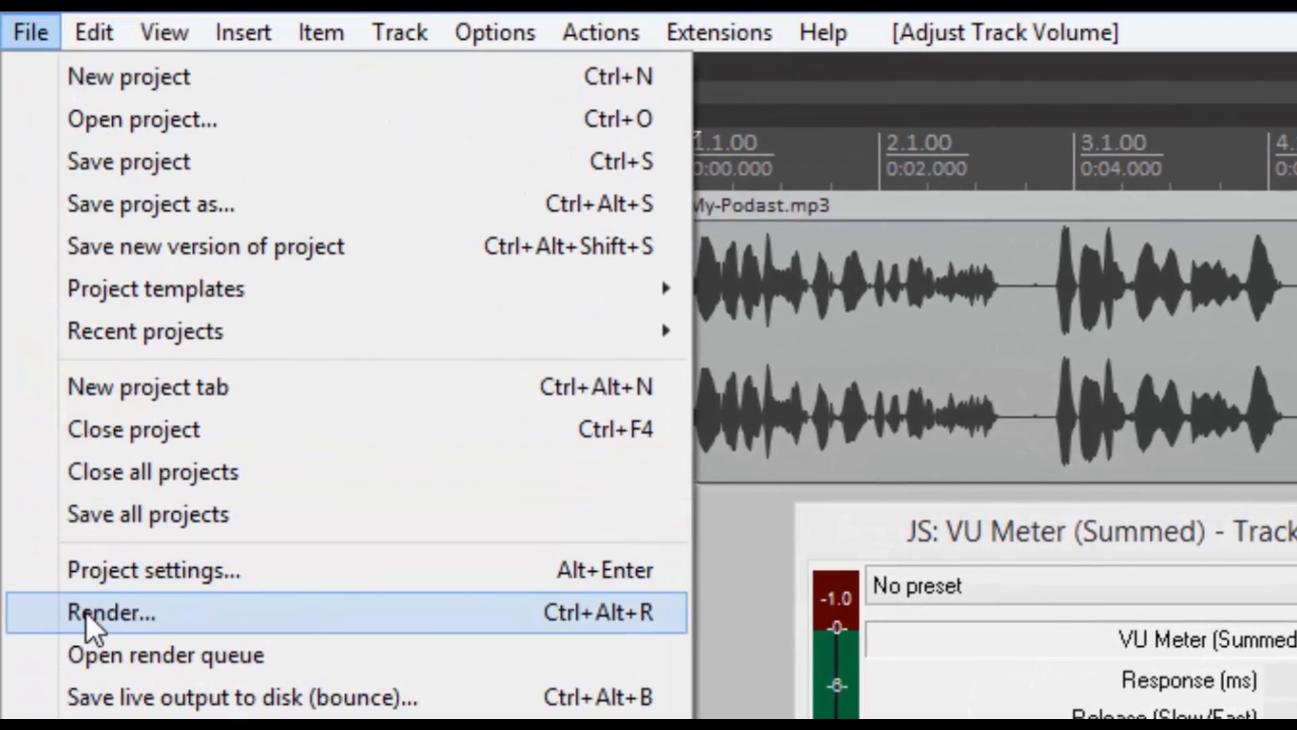
click(91, 615)
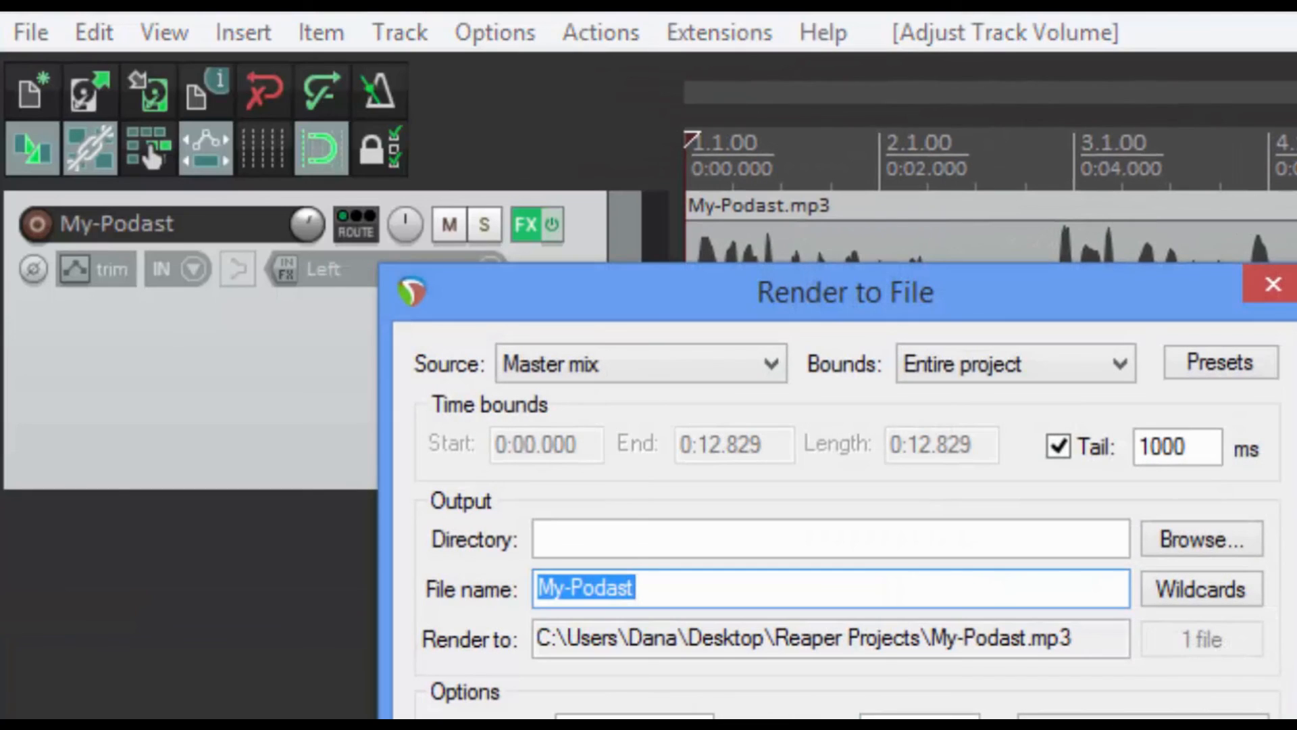
click(688, 585)
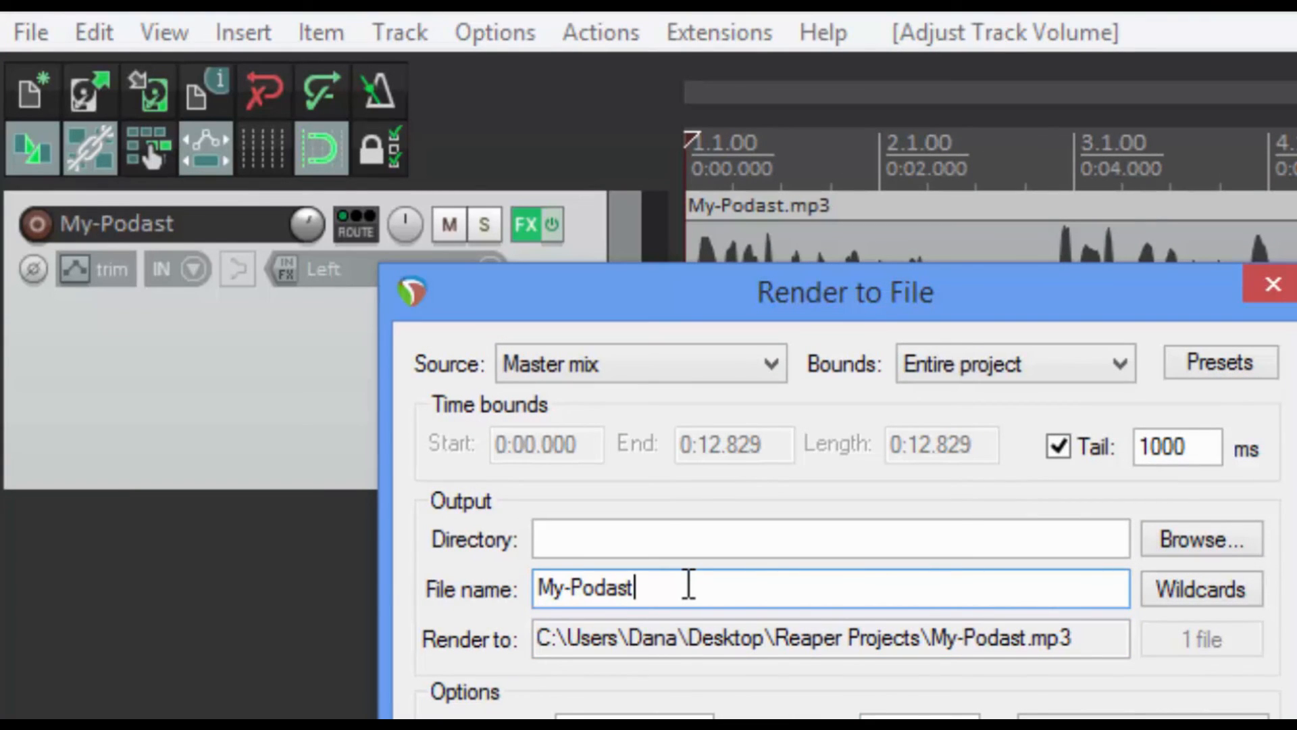
text(-N)
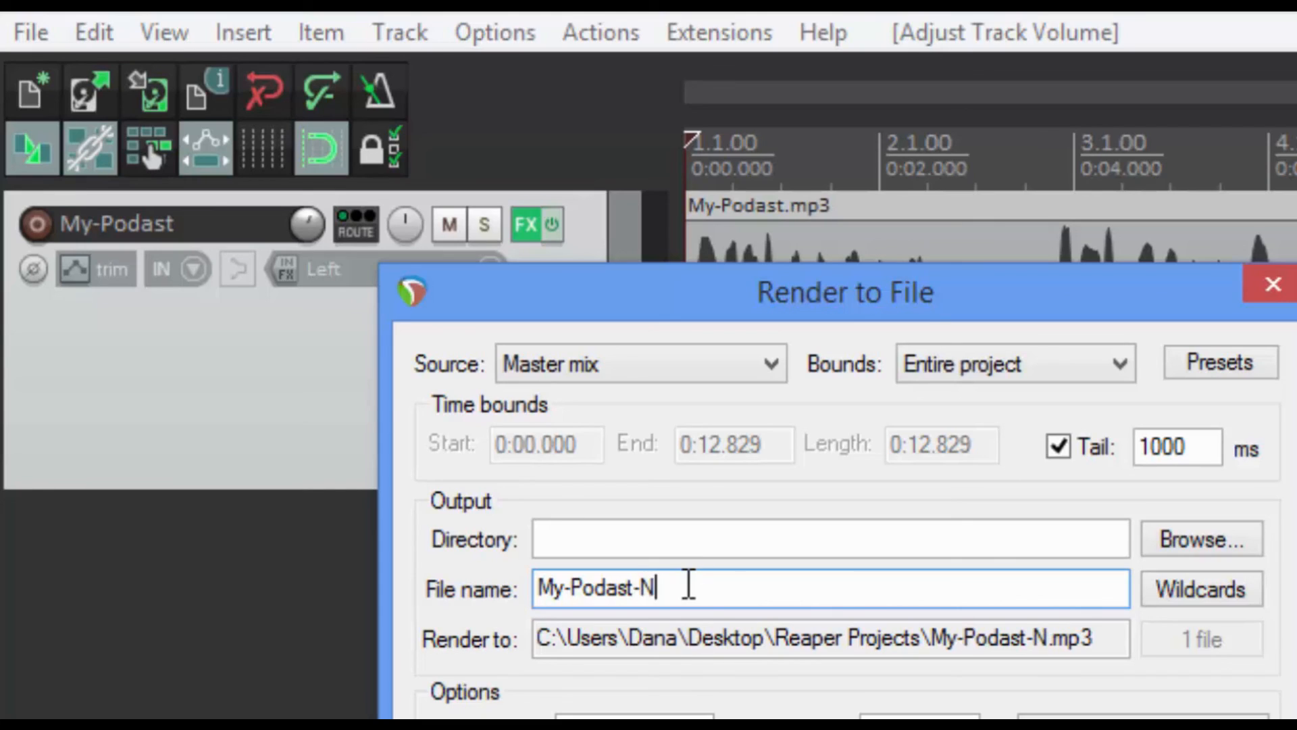
key(BackSpace)
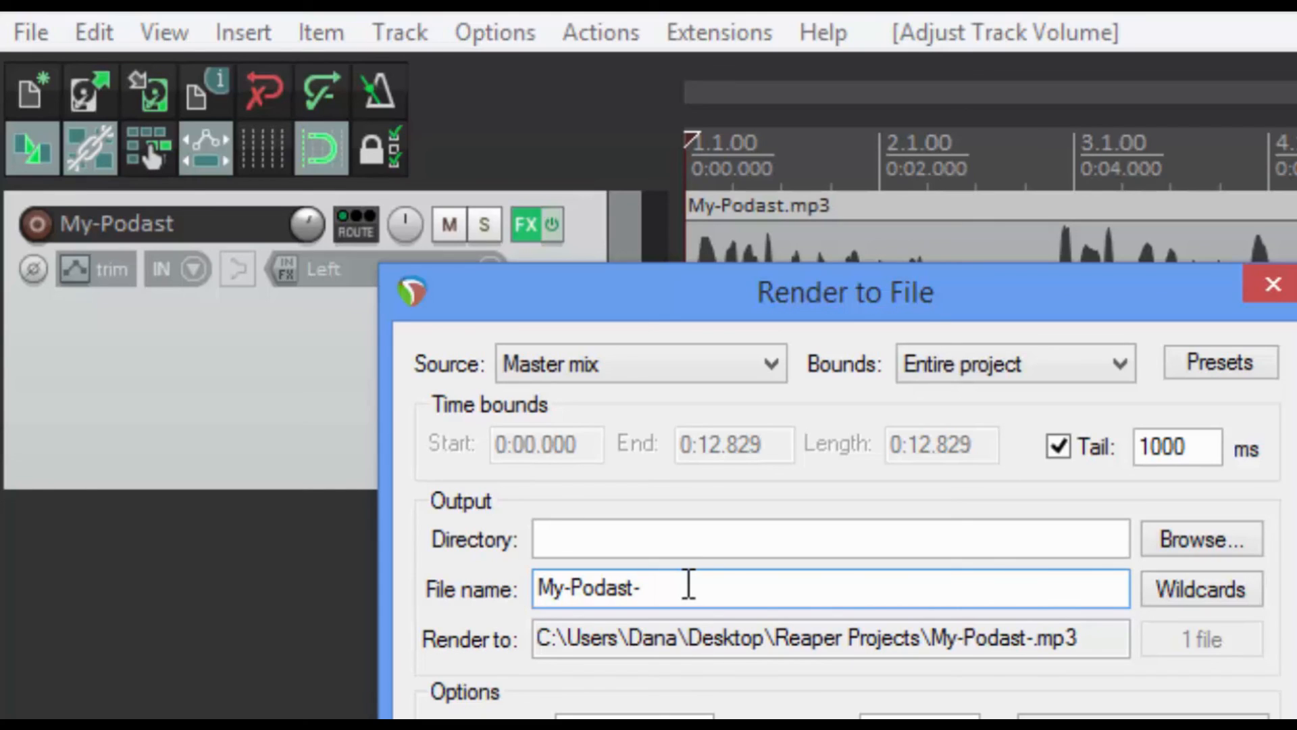
text(Mastered)
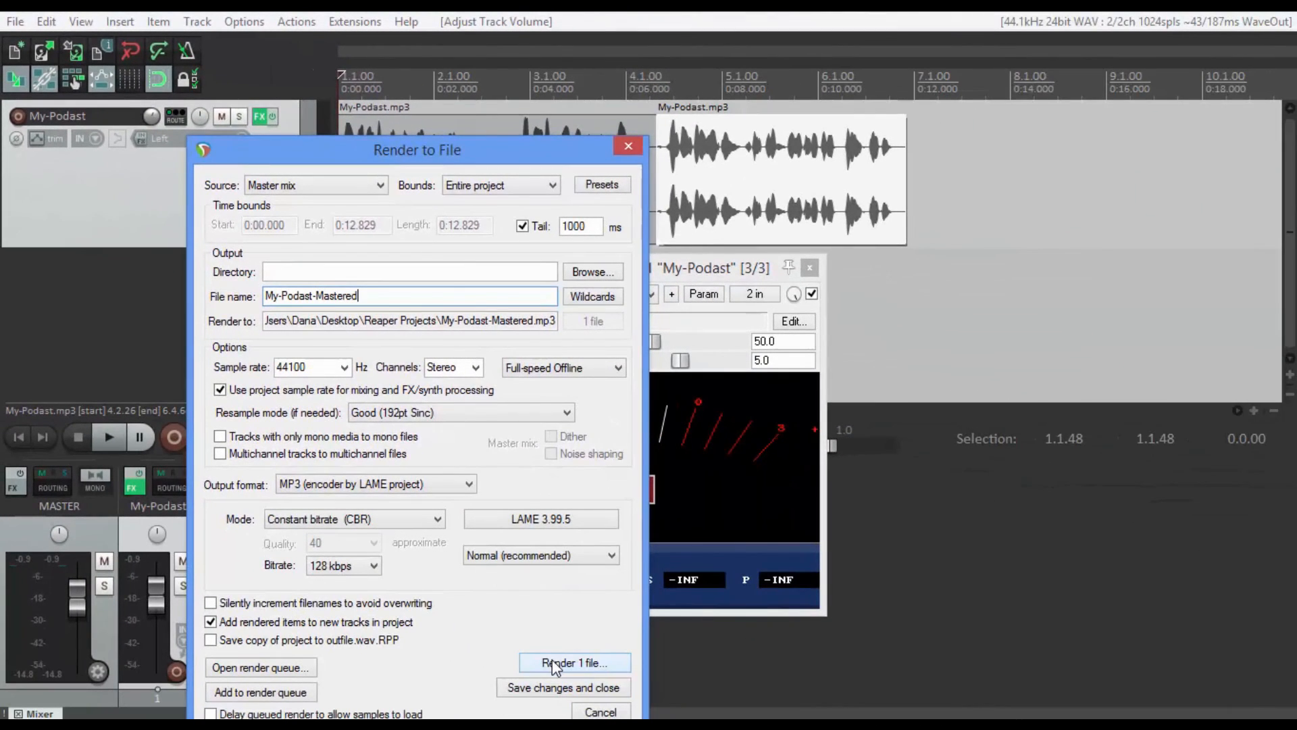
click(556, 664)
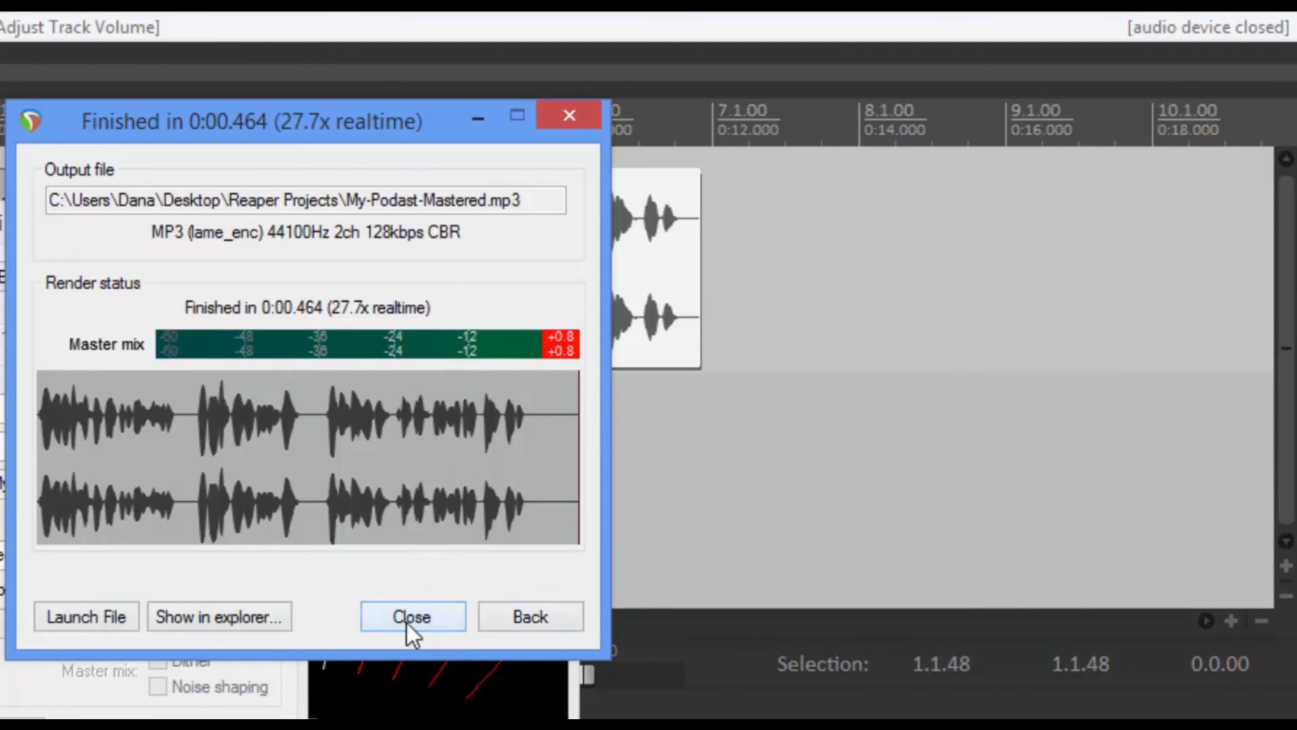
click(506, 622)
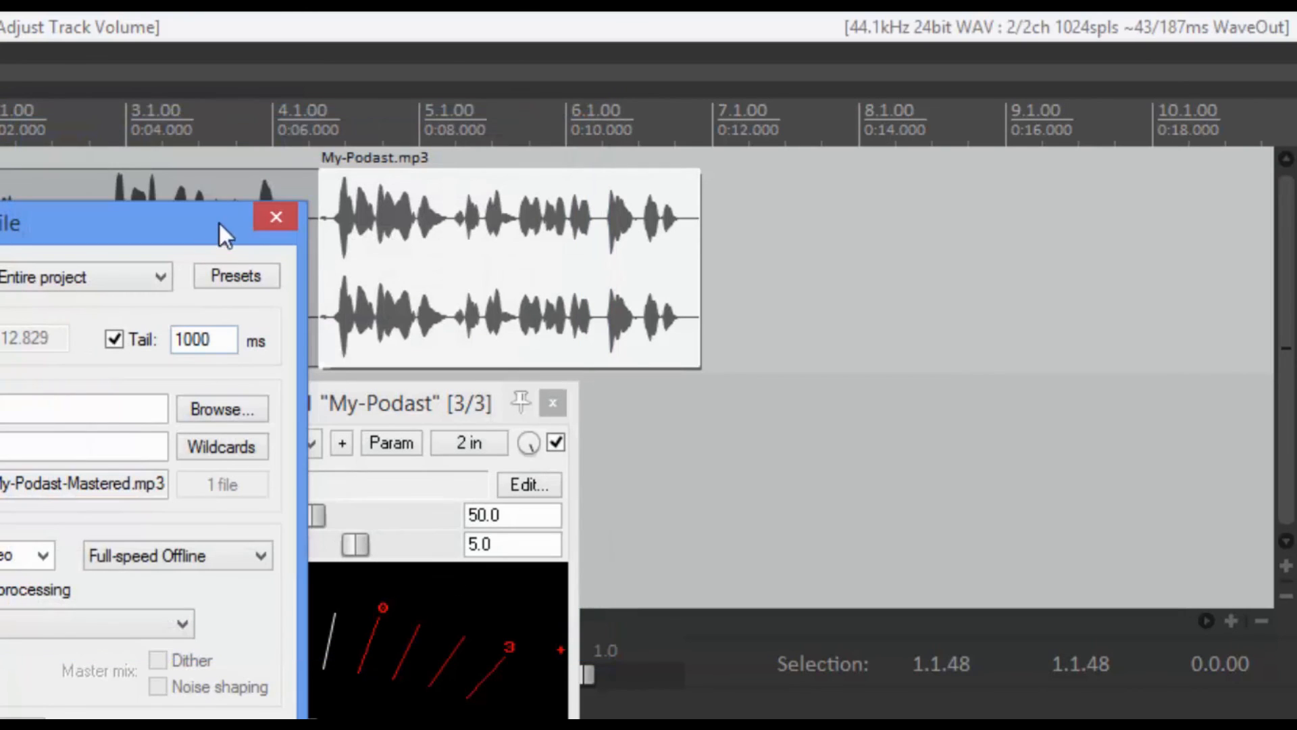
click(274, 220)
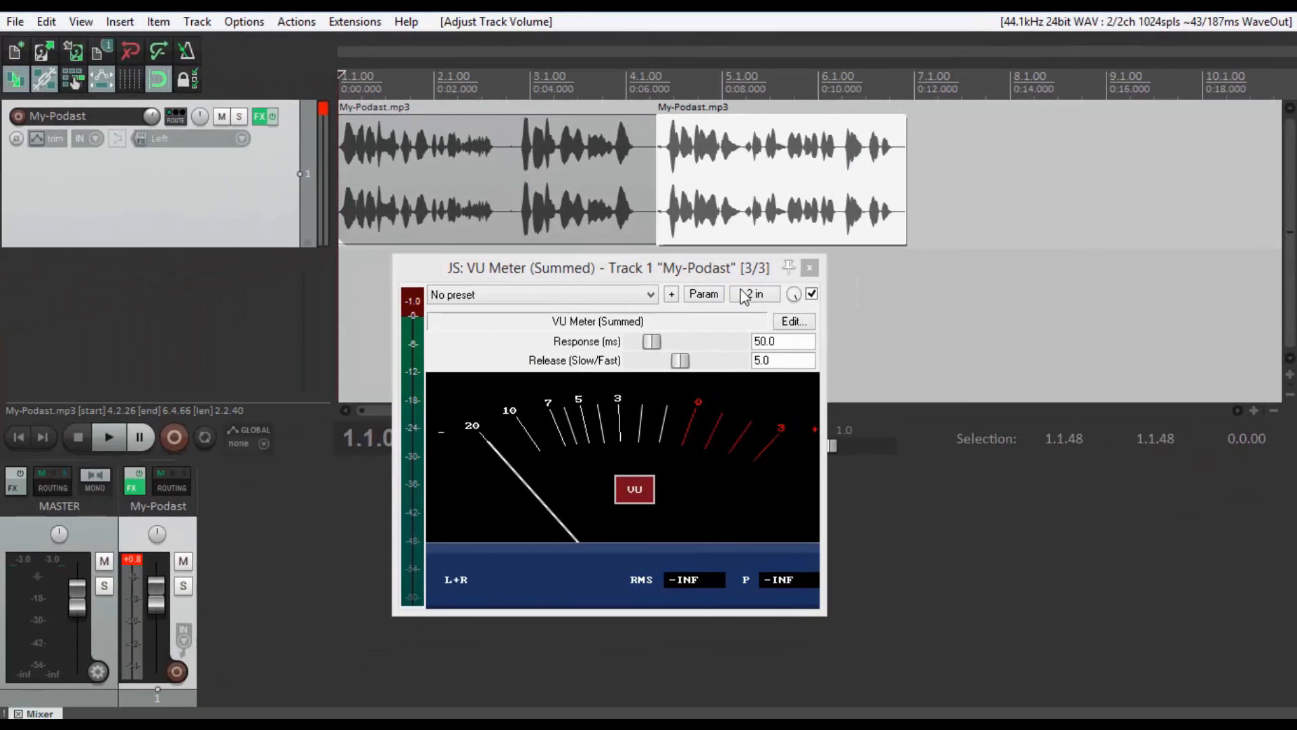
Step: Close the VU meter and add the JS: NP1136 Peak Limiter to the master track
click(809, 268)
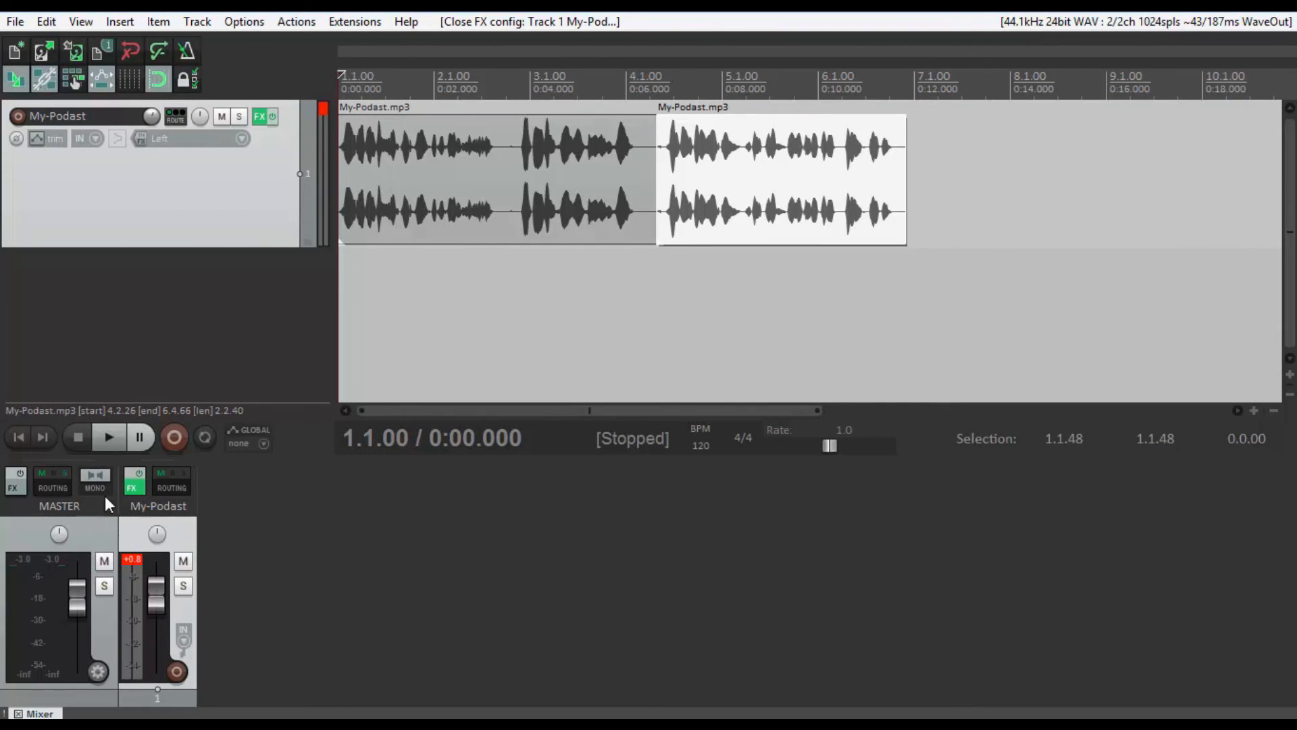
click(17, 488)
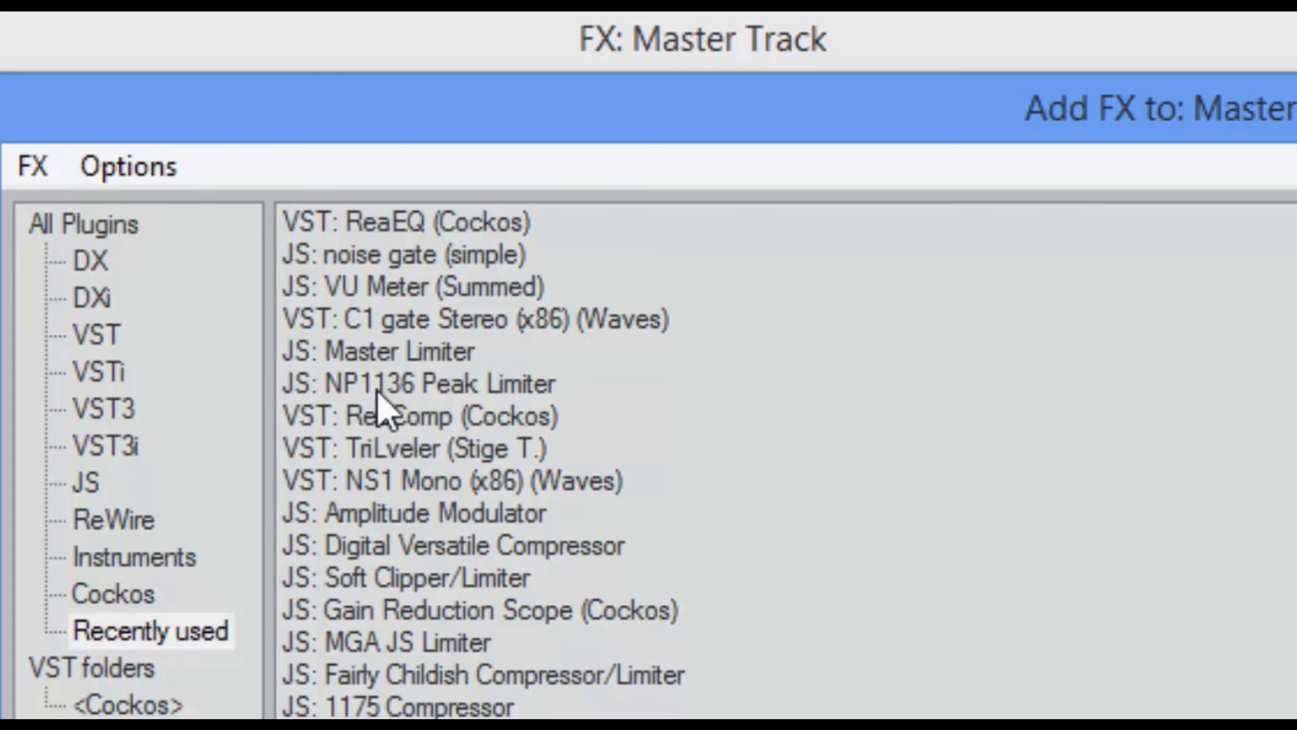
double_click(438, 387)
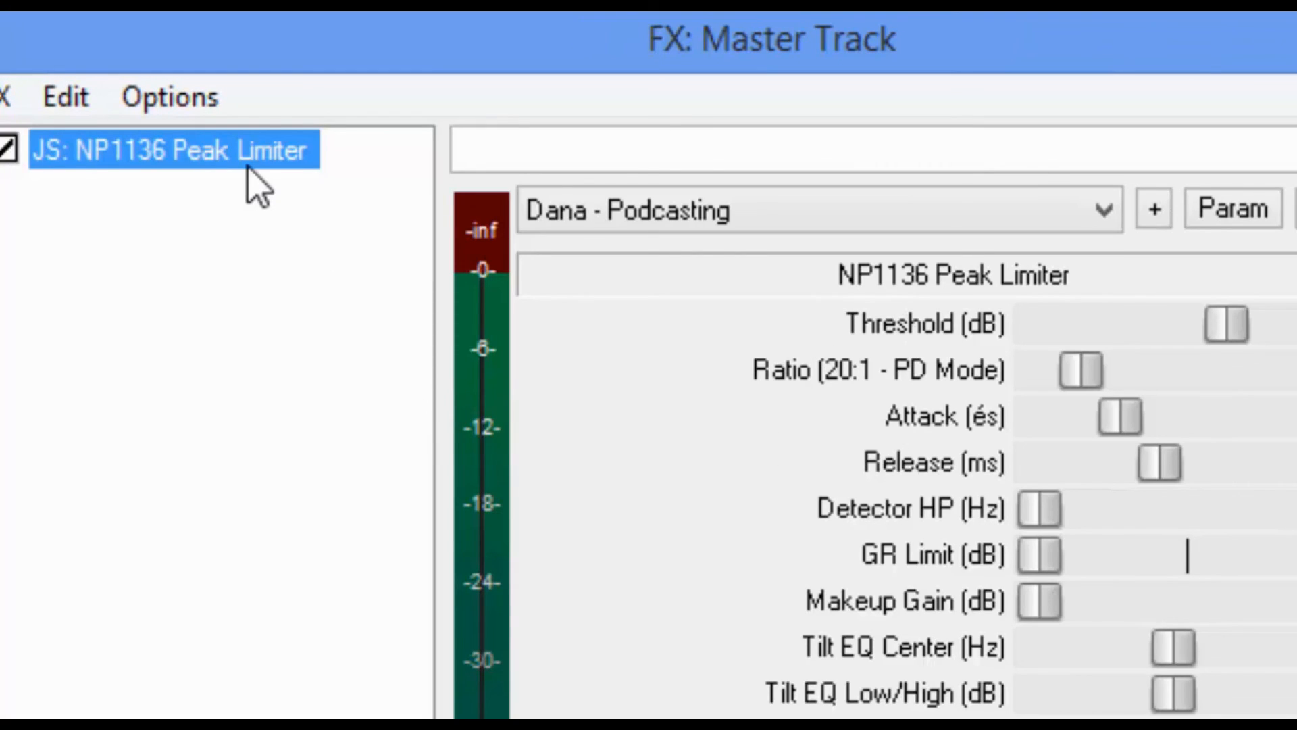
Step: Show the master track's NP1136 Peak Limiter in its own floating window and move it clear of the transport area
double_click(258, 189)
drag(356, 128, 1294, 223)
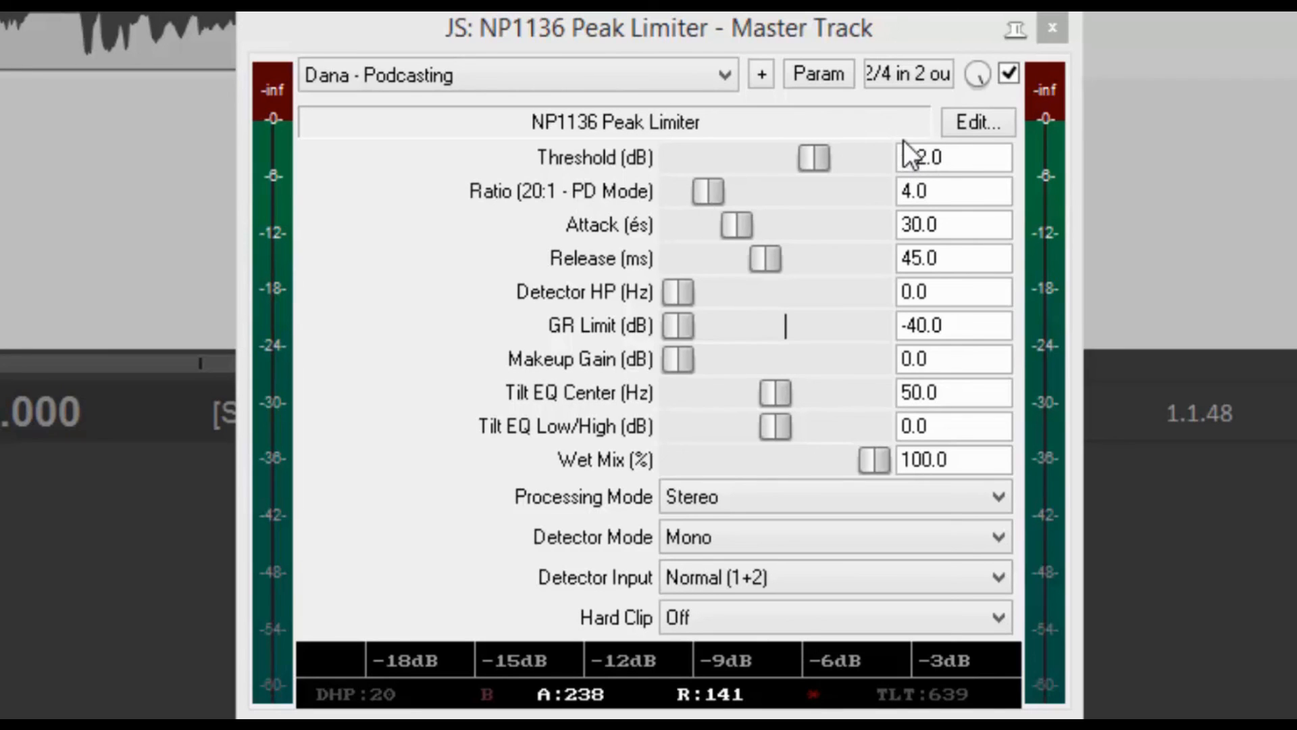
drag(571, 33, 765, 25)
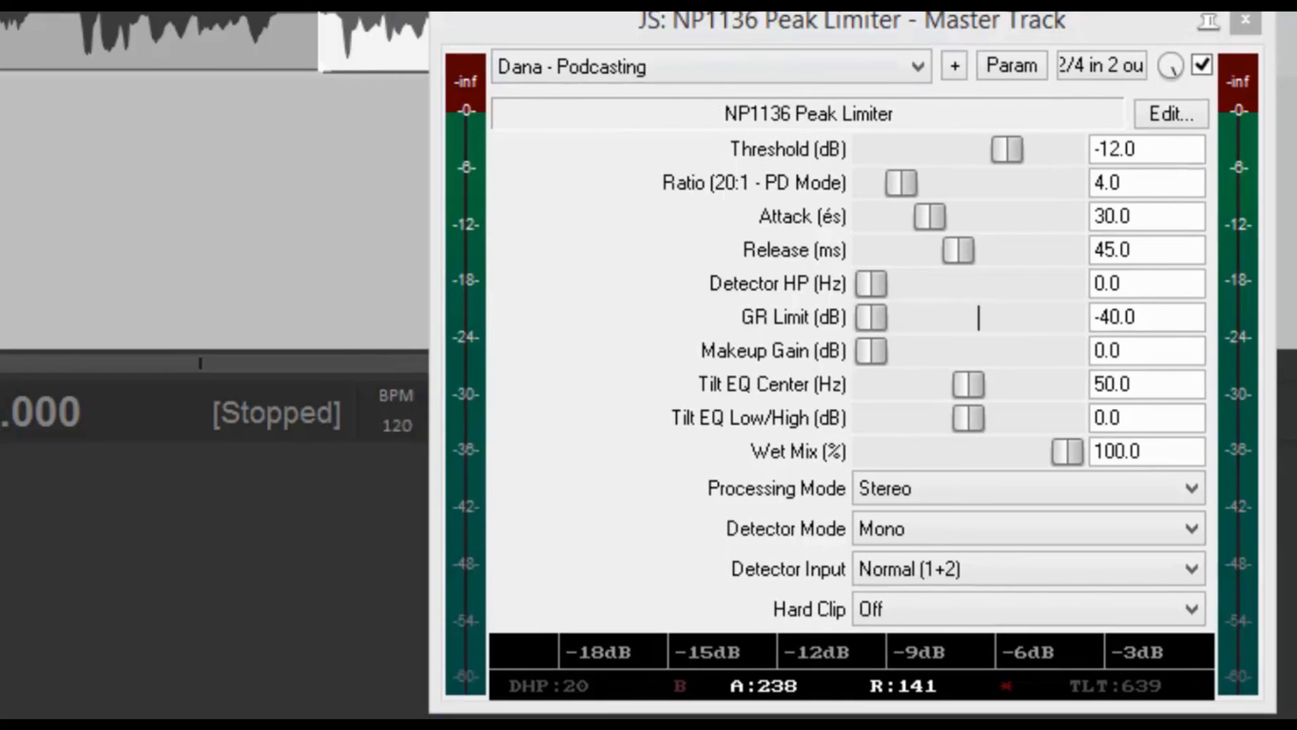
Step: Render the project through the peak limiter, overwriting the mastered MP3, and place the finished-render window beside the limiter's
key(ctrl+alt+r)
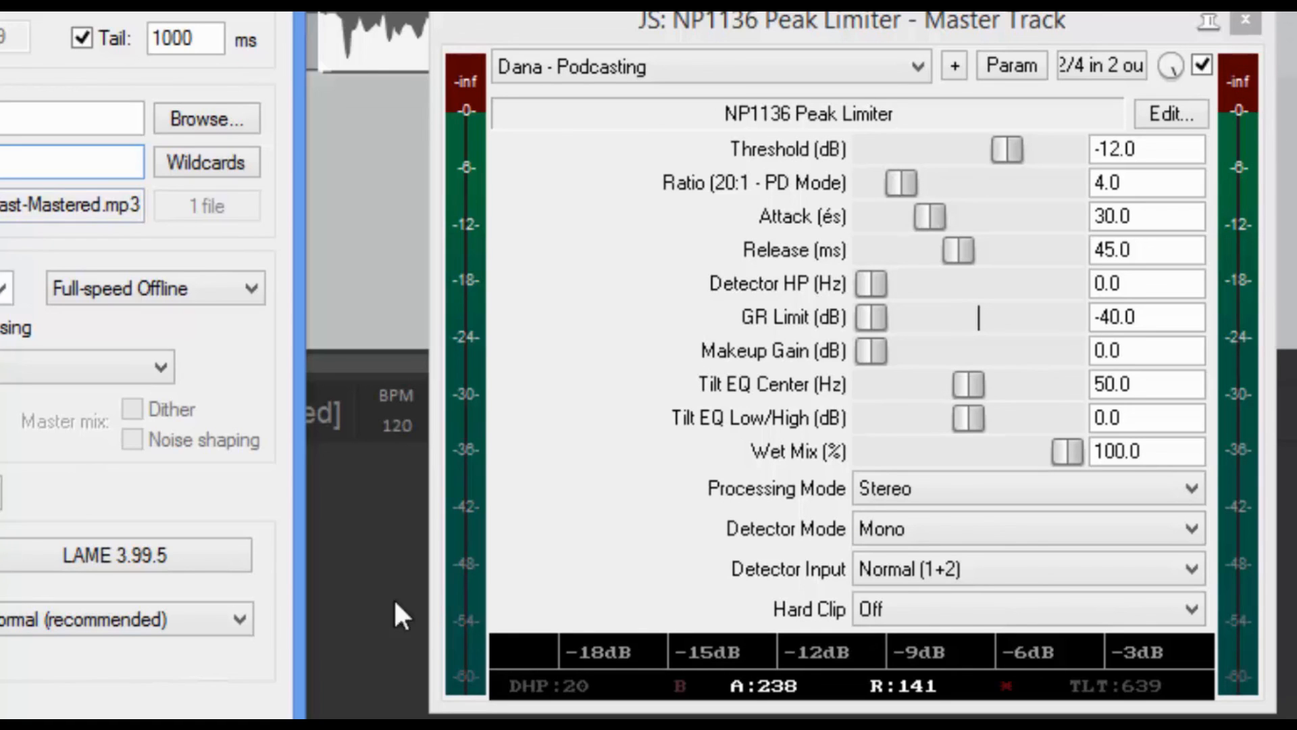
key(Return)
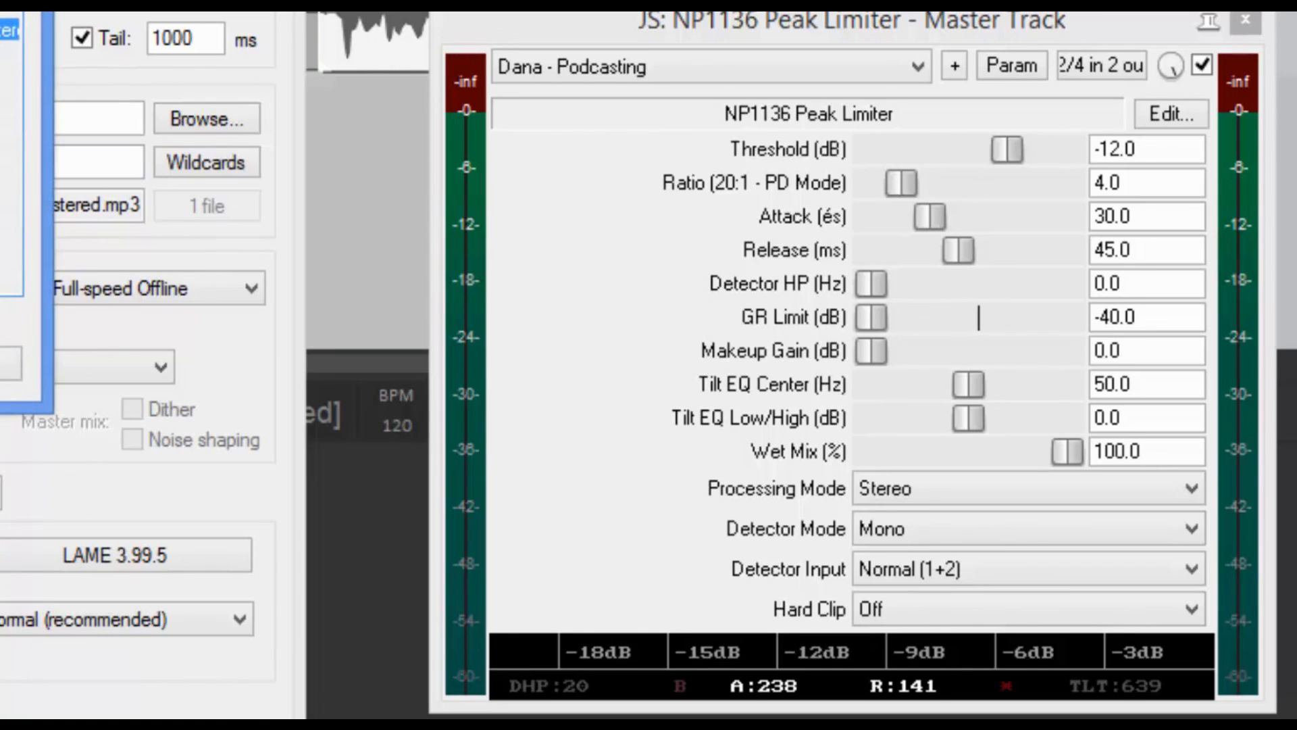
key(Return)
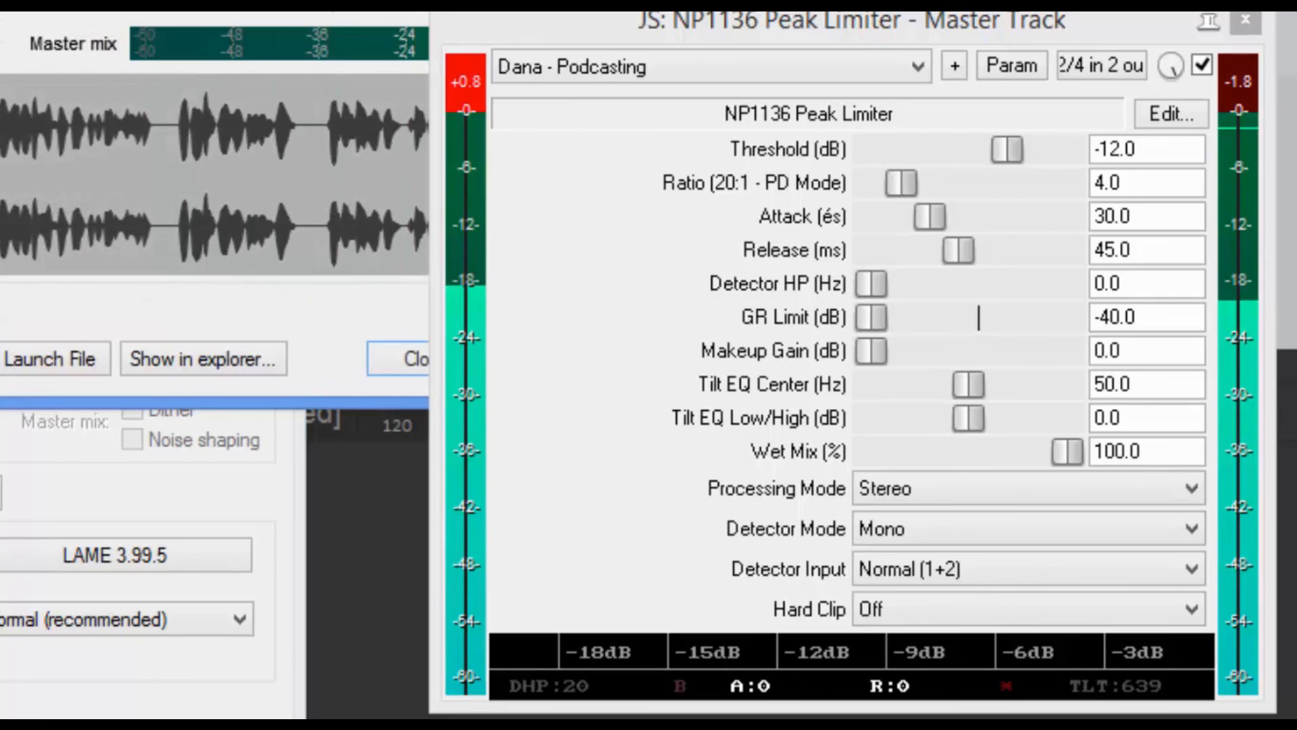
drag(379, 1, 28, 92)
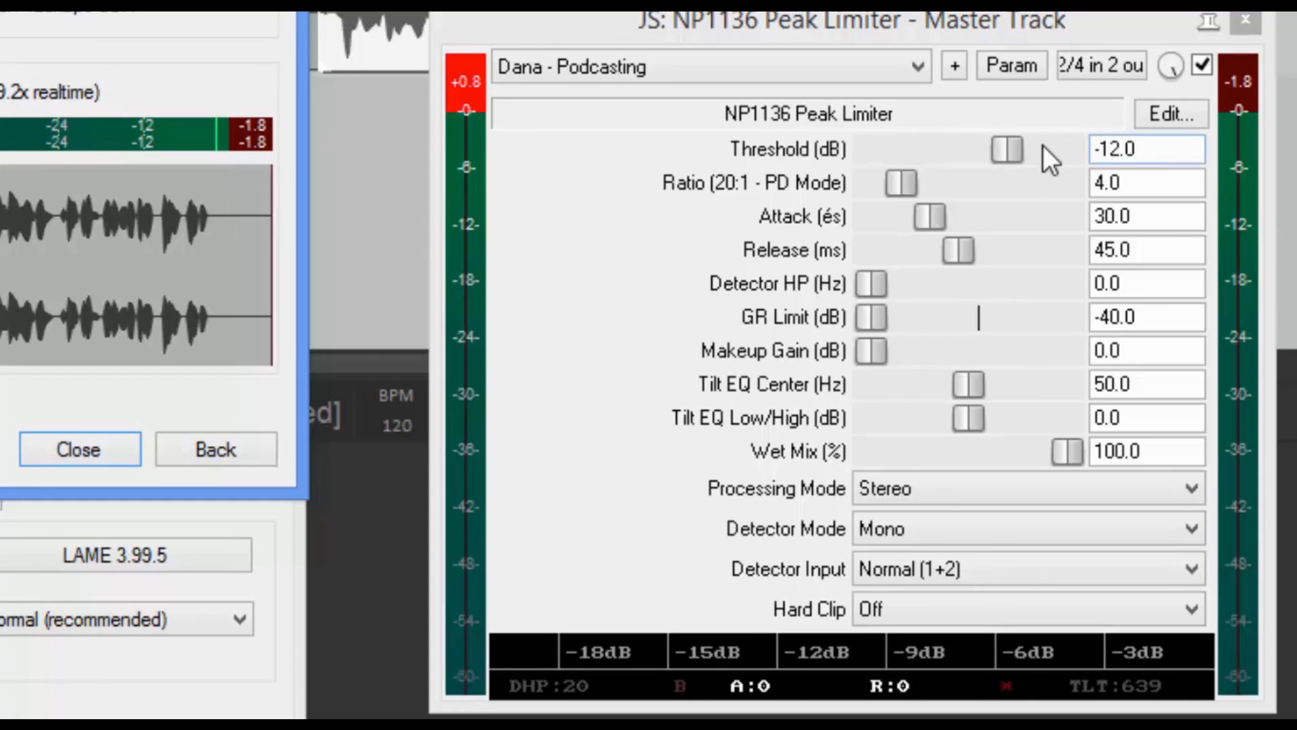
Step: Set the peak limiter's threshold to -10.3 dB and render over the mastered MP3 again, closing the limiter window
drag(1006, 145, 1015, 143)
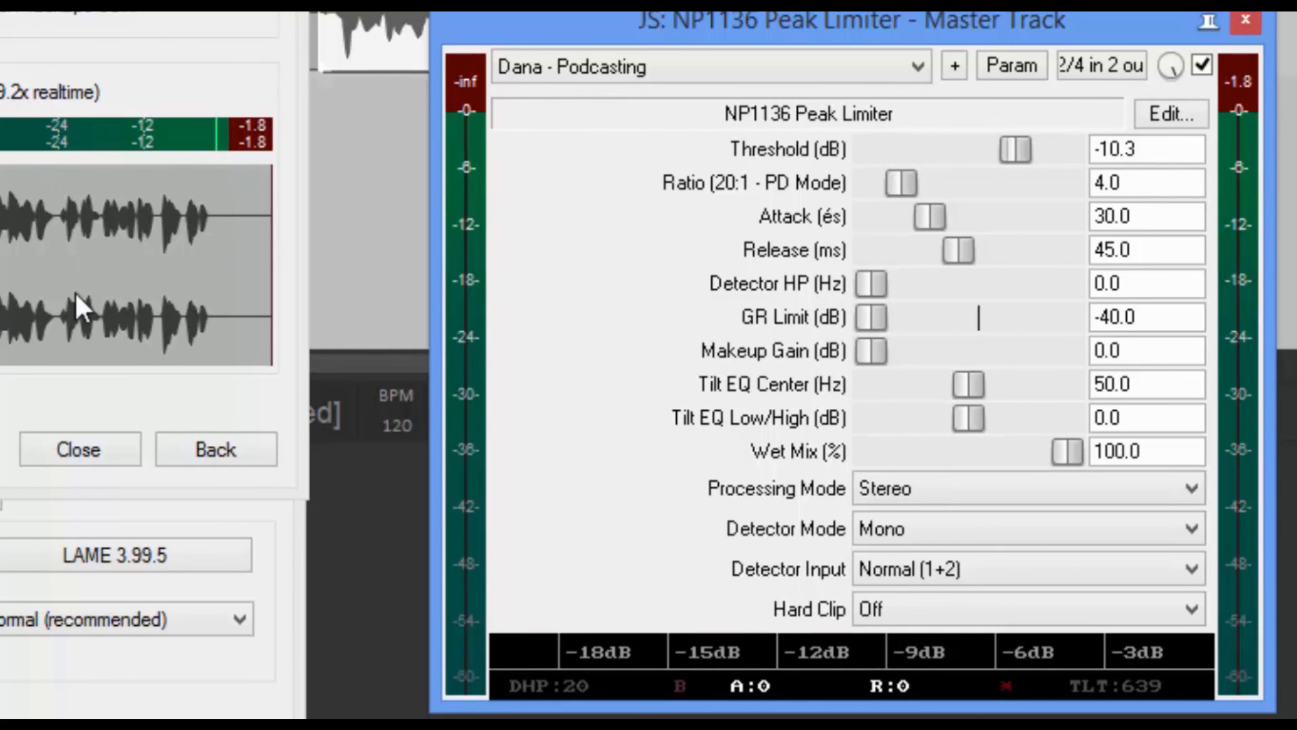
click(193, 446)
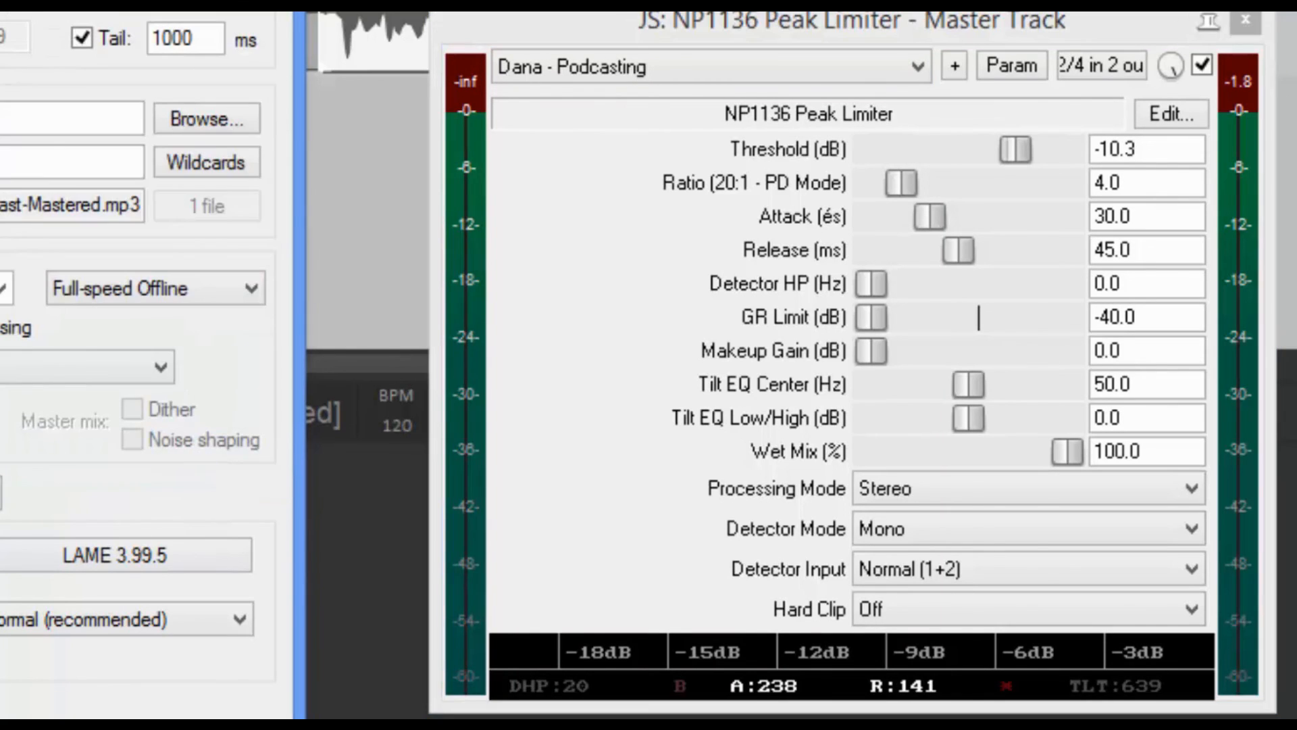
key(Return)
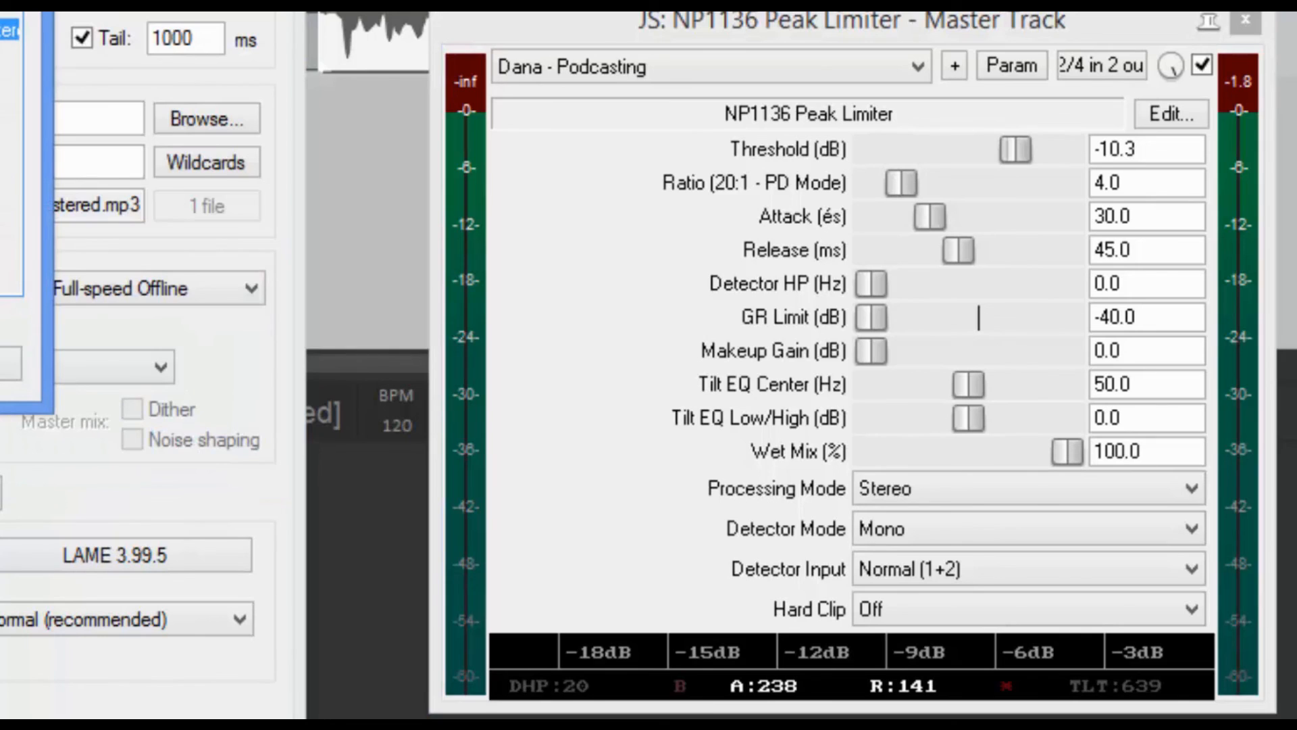
key(Return)
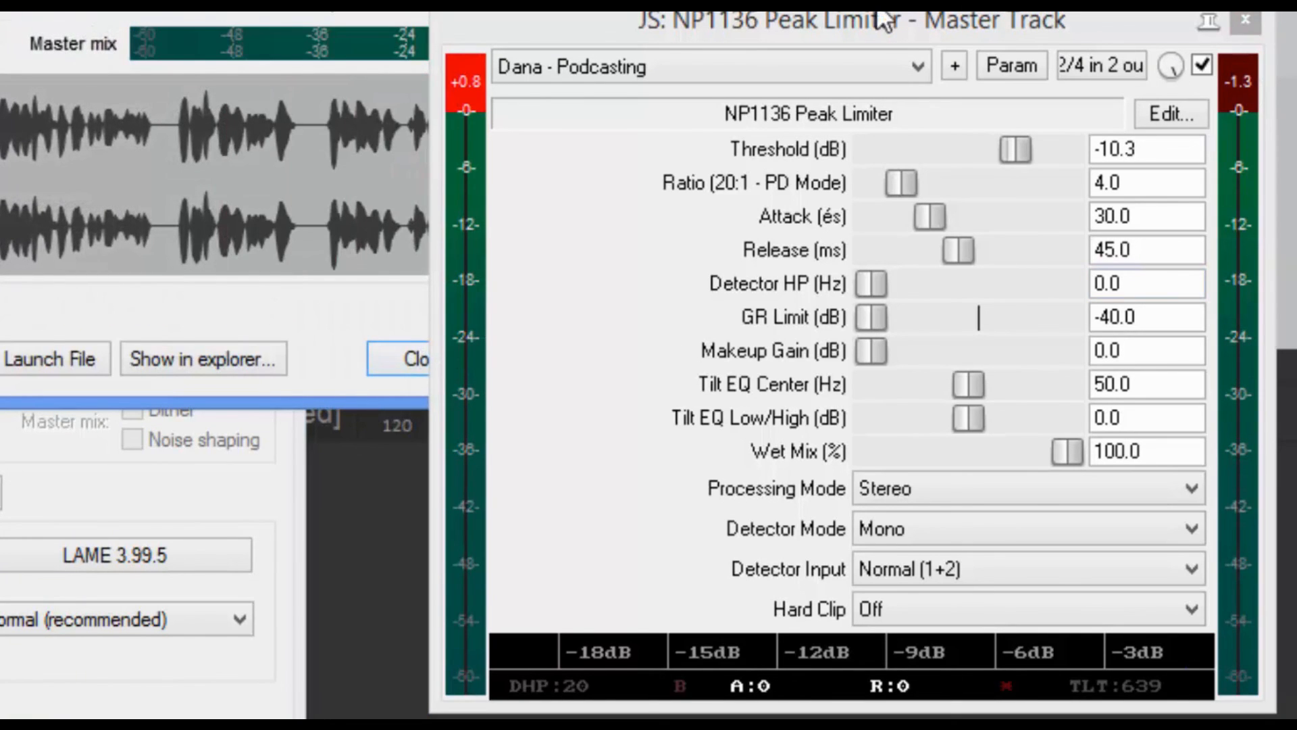
click(1239, 16)
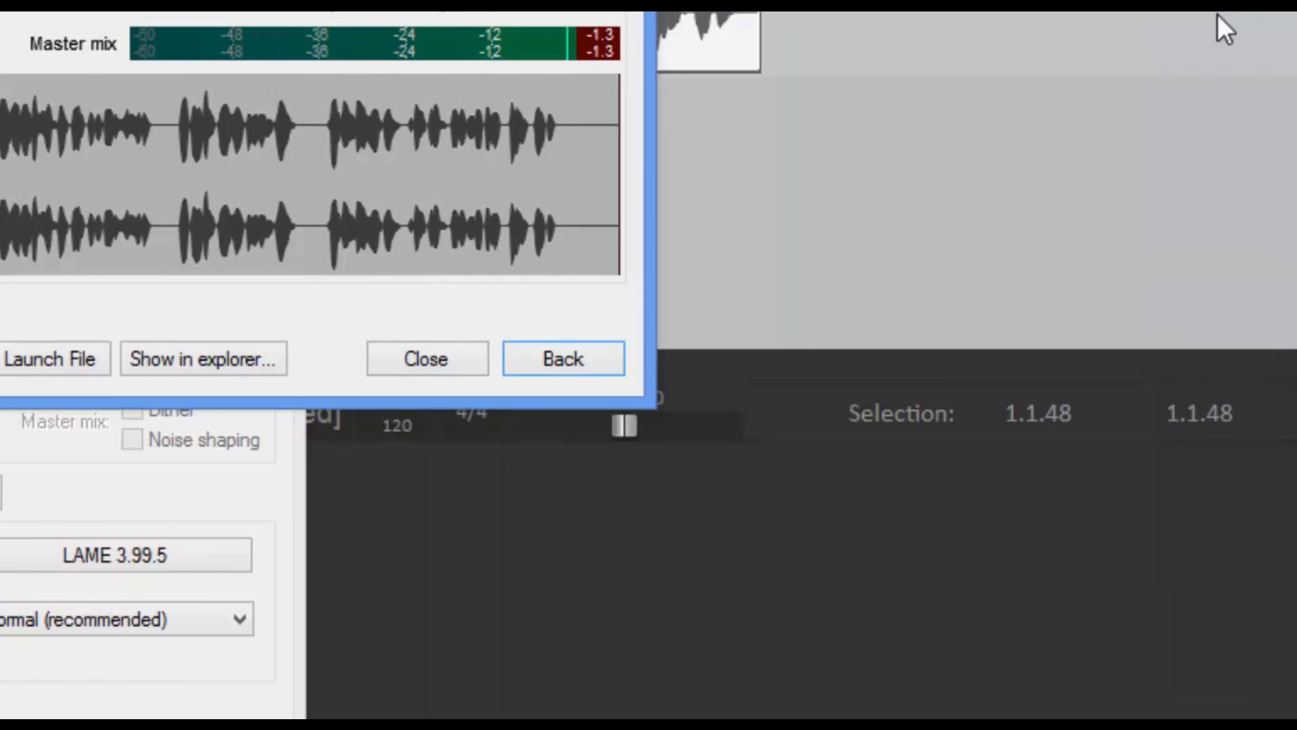